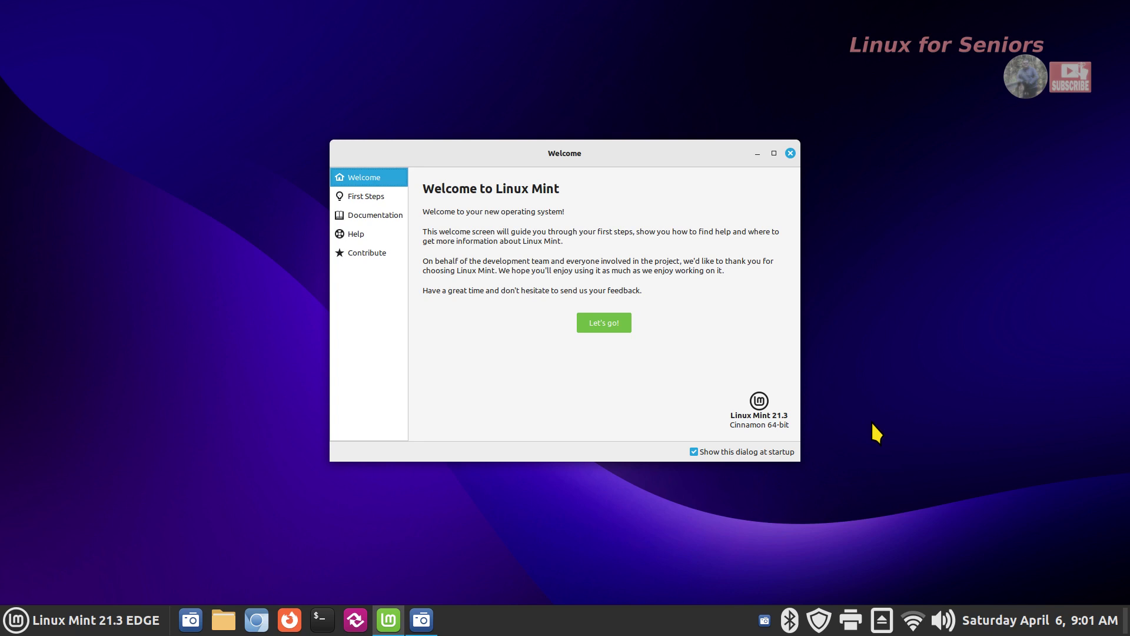
Open Grsync and place its window beside a file manager window showing the usb2t drive.
click(356, 619)
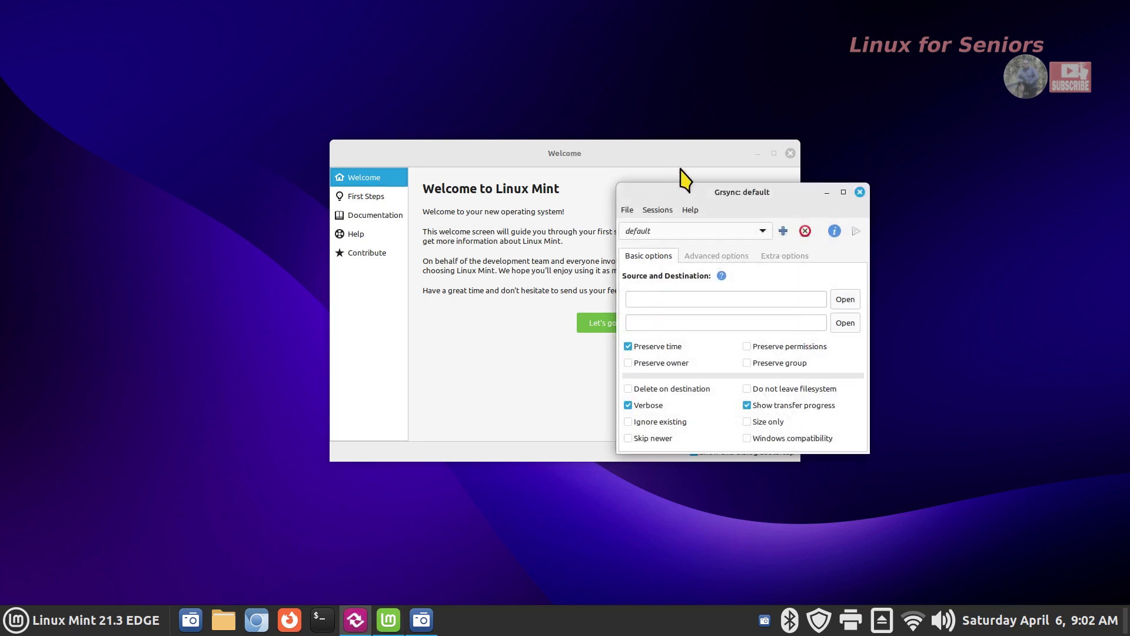
drag(724, 203, 856, 239)
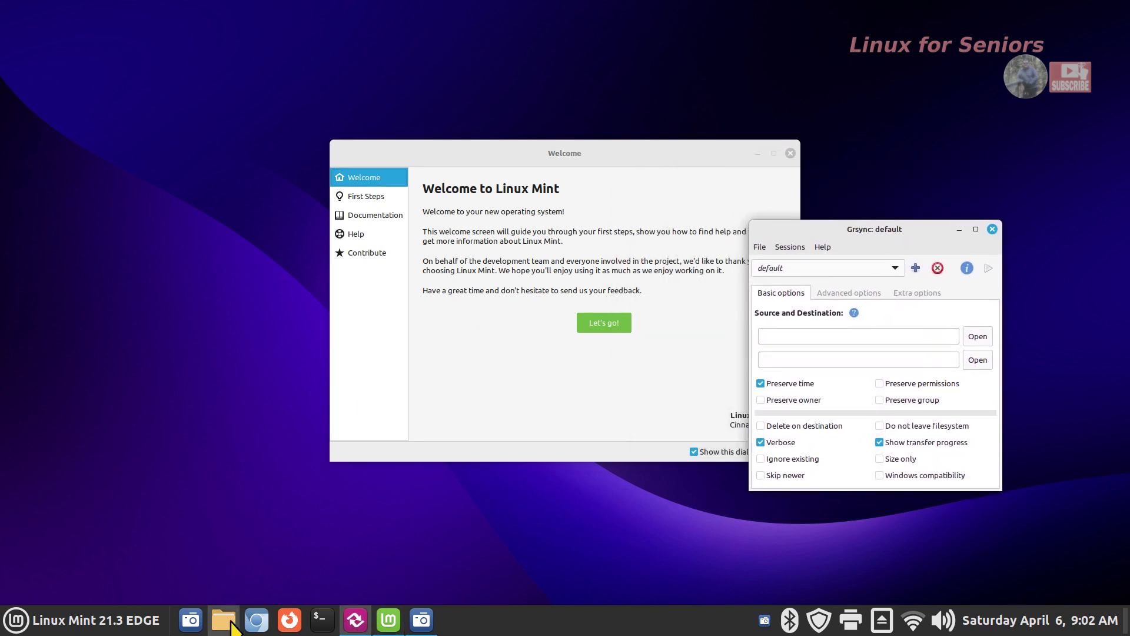
click(224, 619)
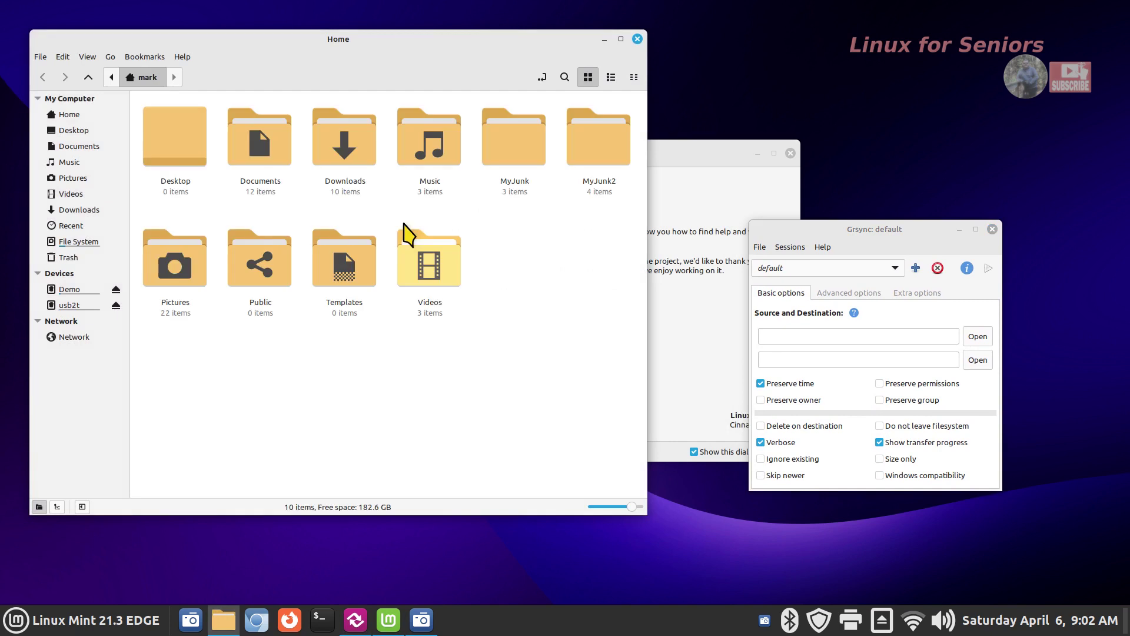
click(93, 307)
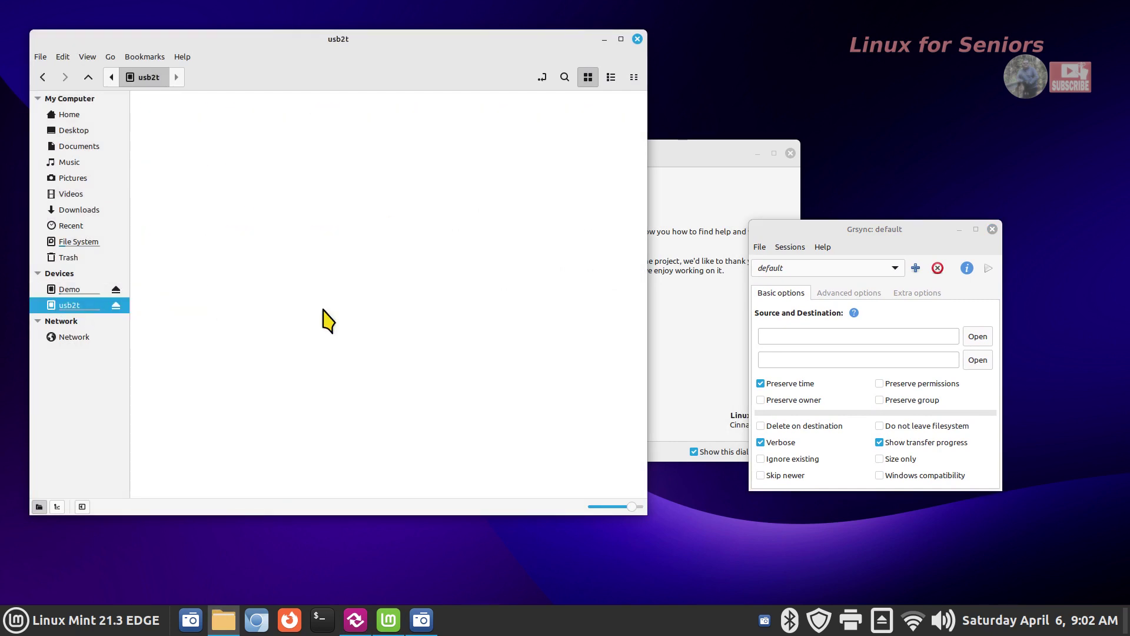
Run the Long List session set in Grsync and dismiss the finished transfer dialog.
click(892, 274)
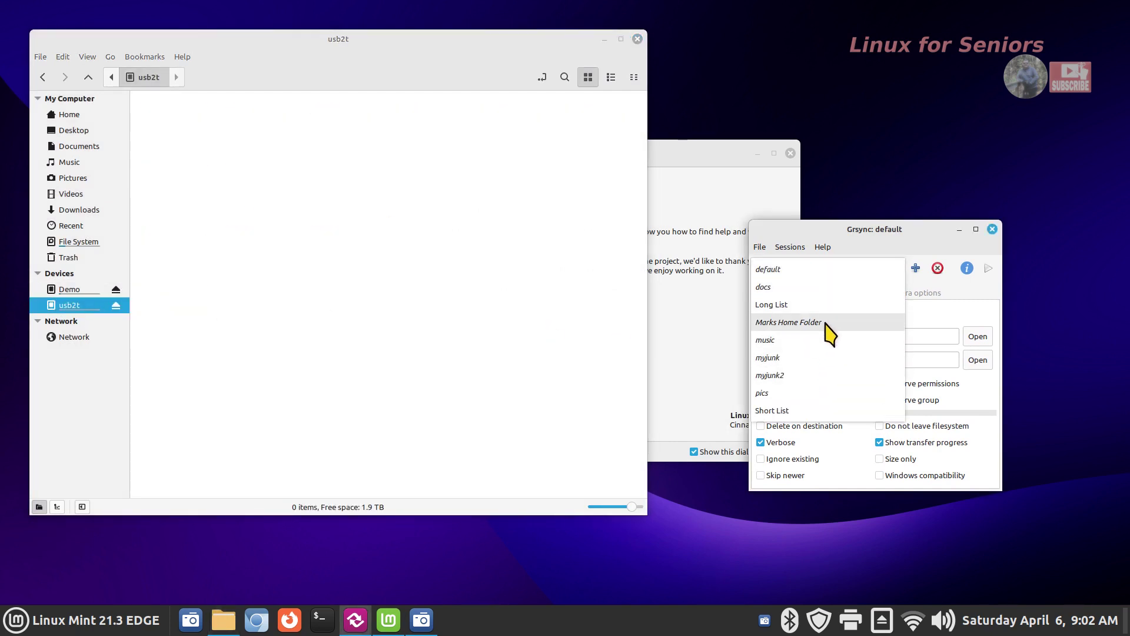
click(830, 306)
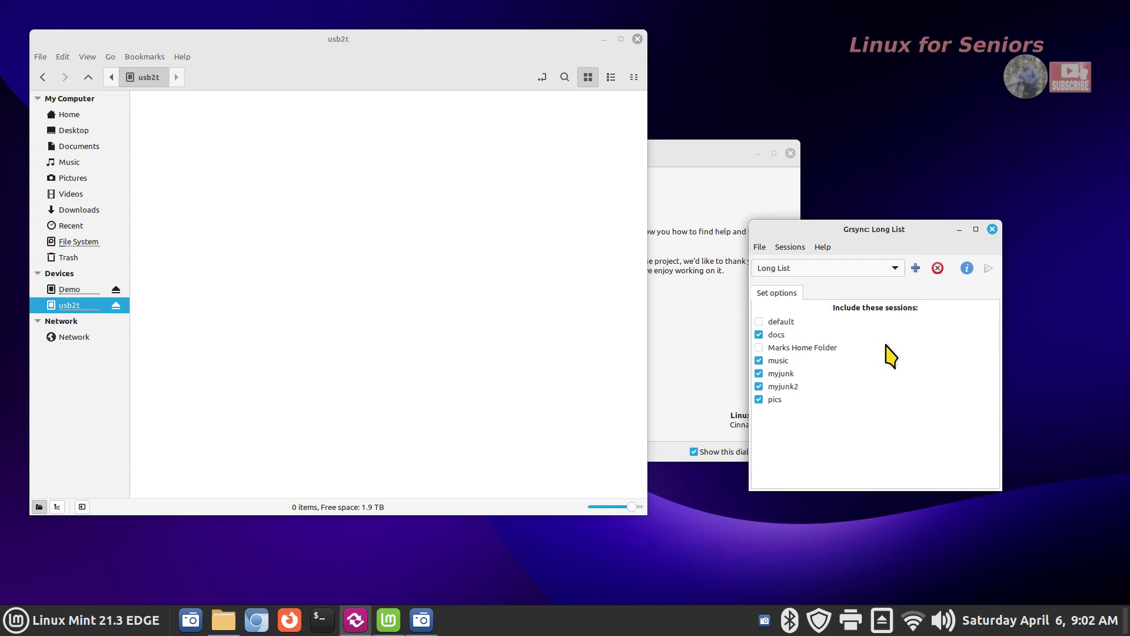
click(987, 268)
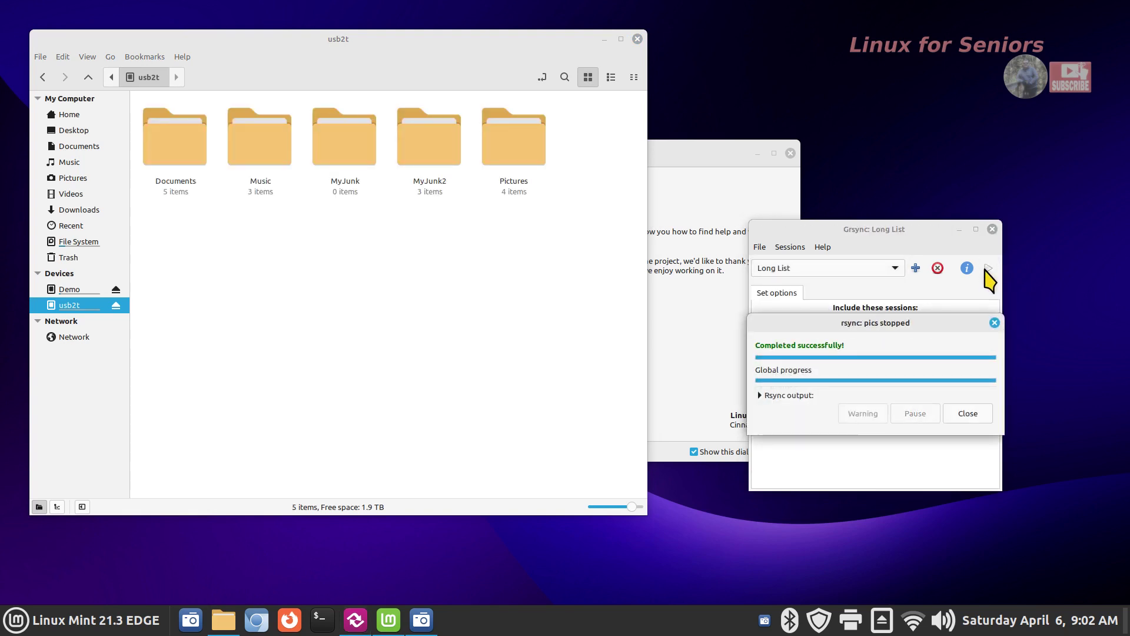
click(975, 414)
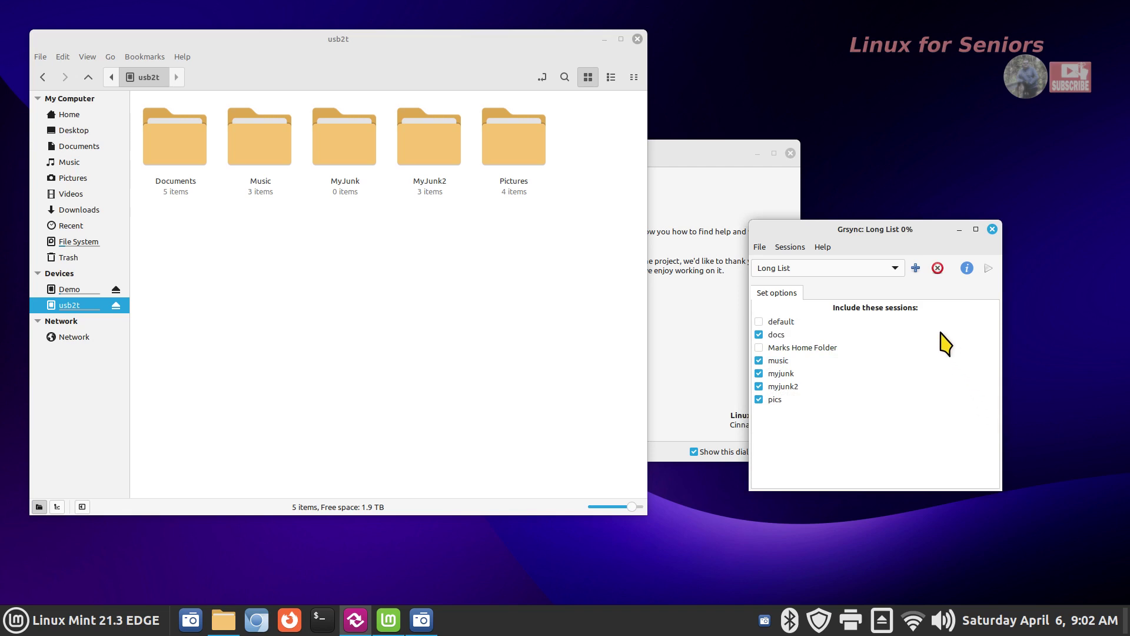
Look up the program name and version in Grsync's About information.
click(822, 247)
click(839, 279)
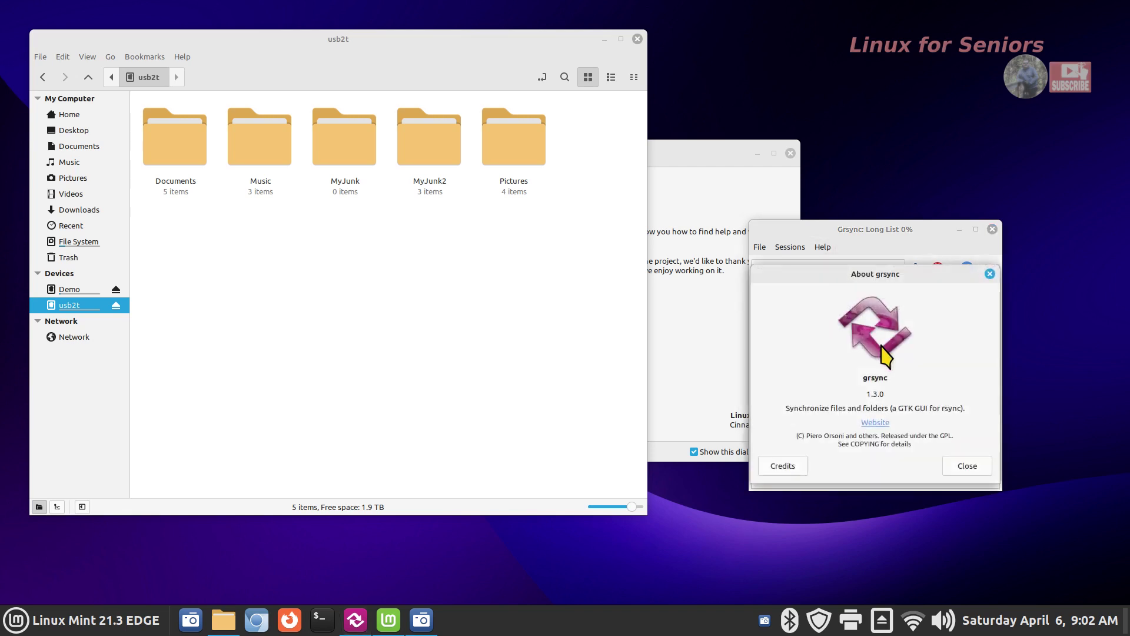
drag(860, 377, 918, 377)
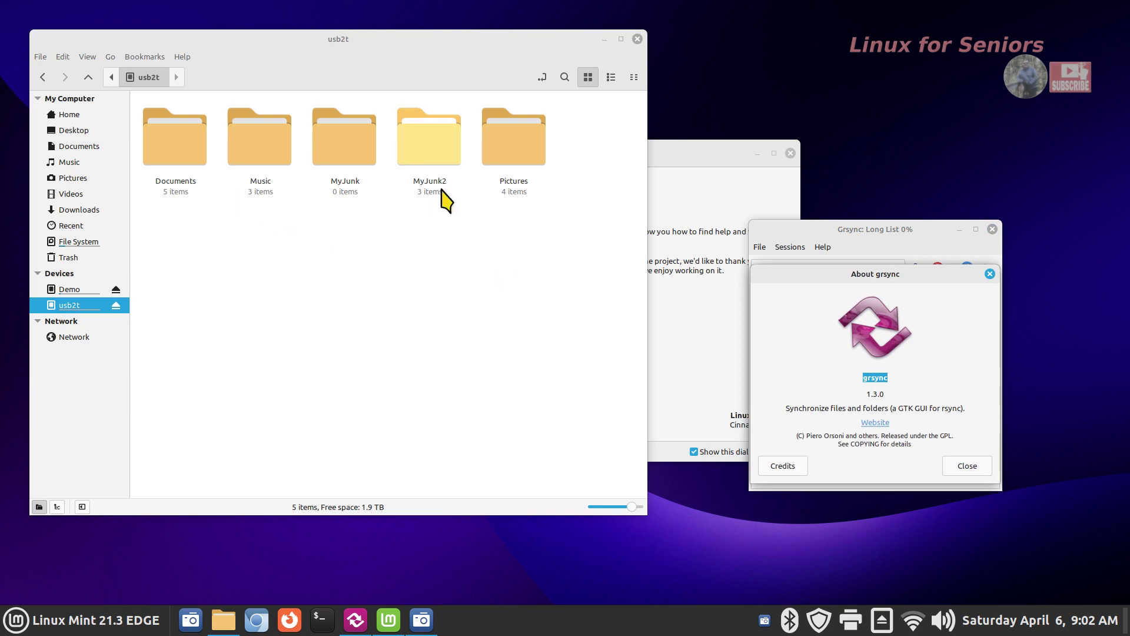
Examine the contents of the backed-up Pictures, MyJunk and Music folders on the usb2t drive.
double_click(504, 140)
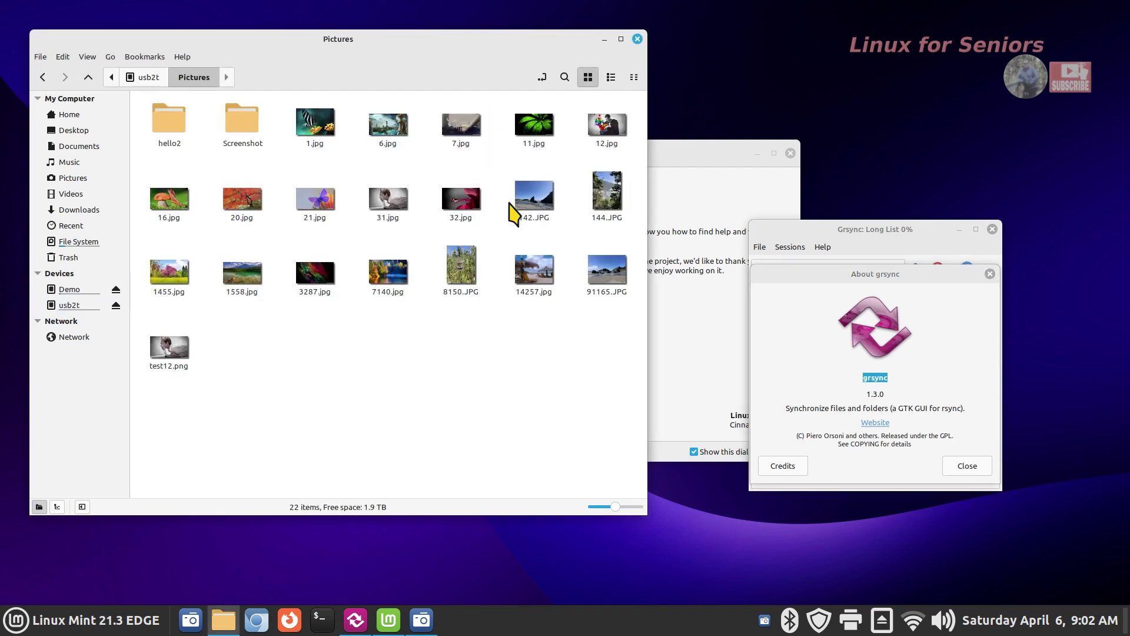
key(alt+Left)
double_click(353, 141)
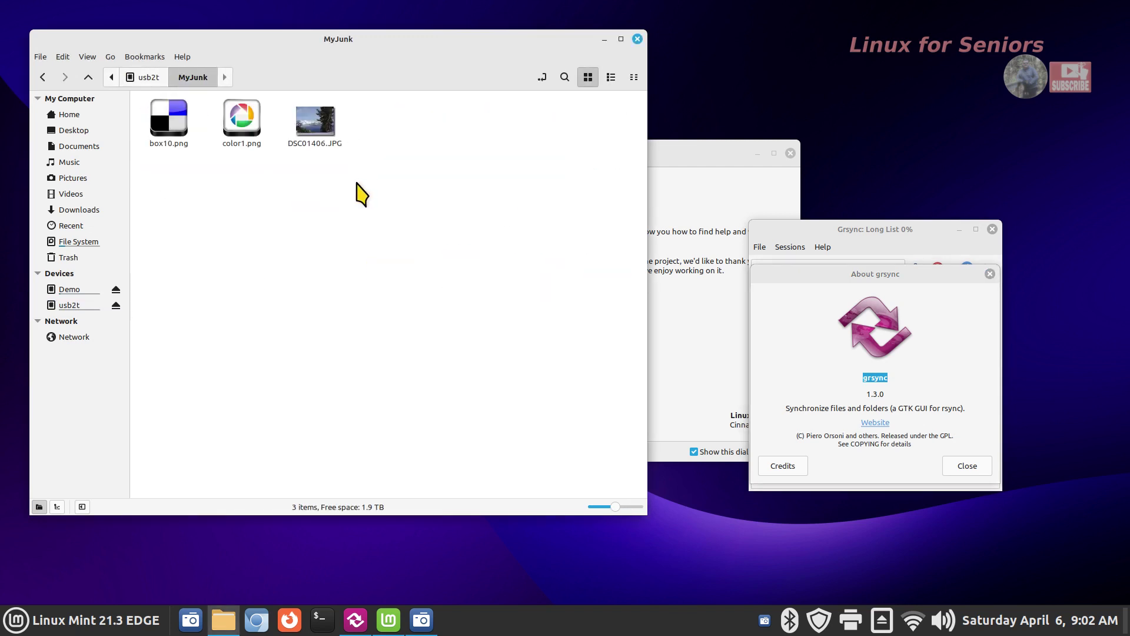
key(alt+Left)
double_click(255, 143)
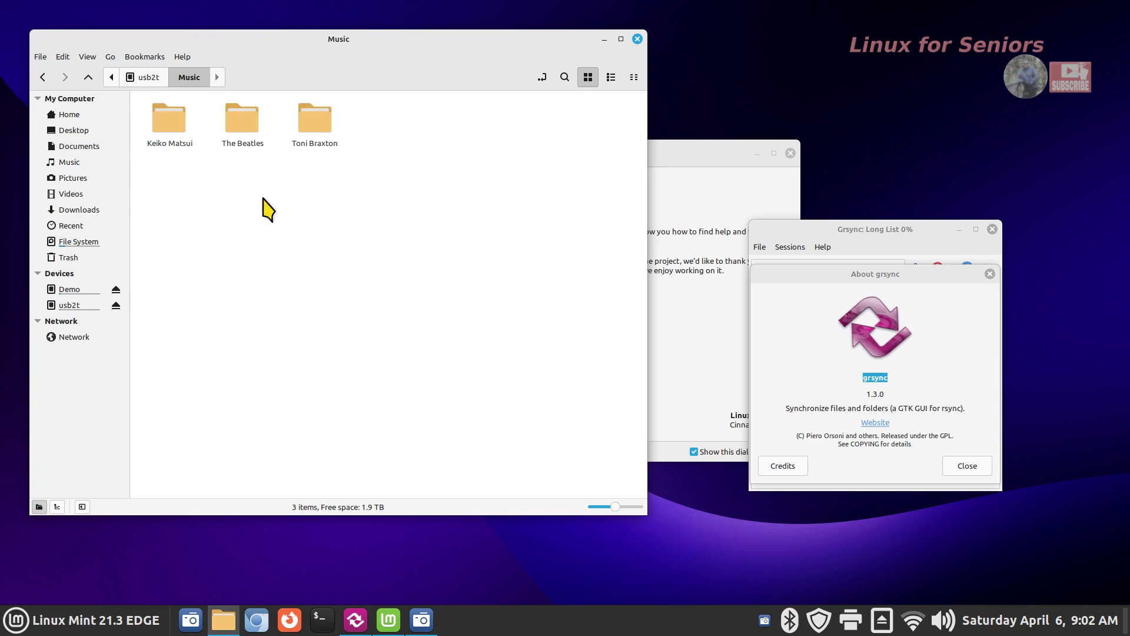
key(alt+Left)
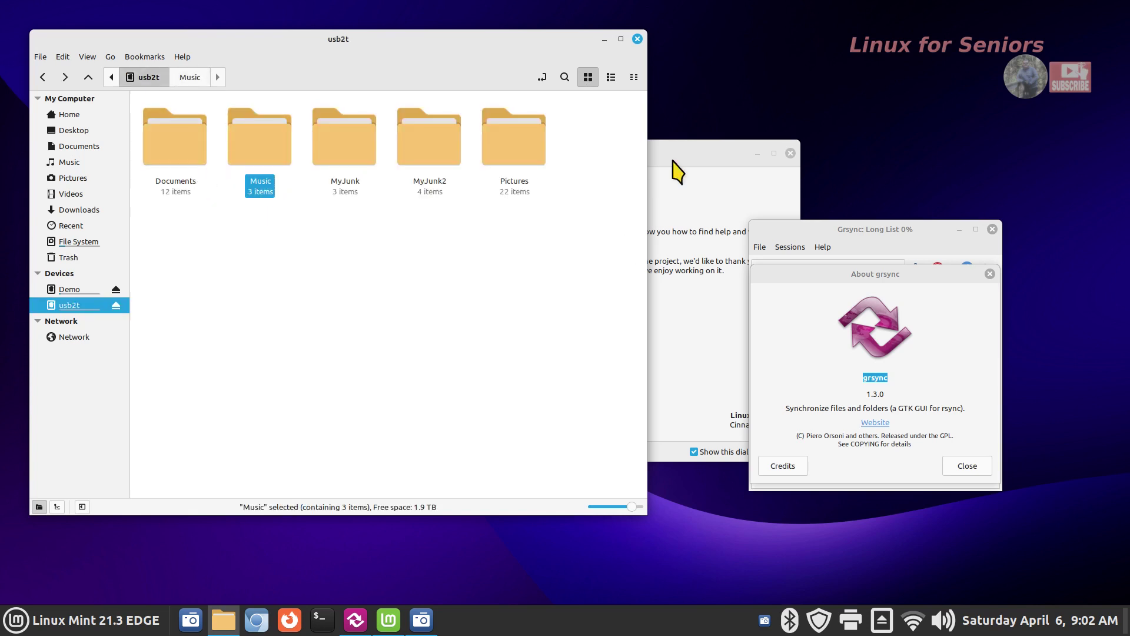
Clear the desktop by closing the file manager, Grsync with its About dialog, and the Welcome window.
click(637, 38)
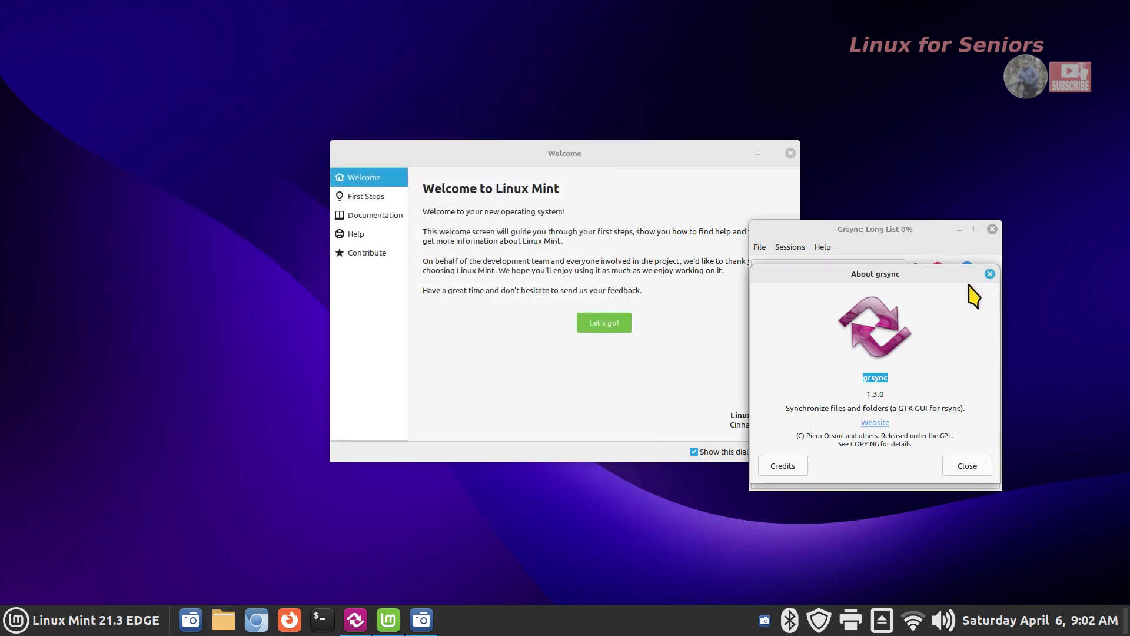
click(990, 274)
click(992, 229)
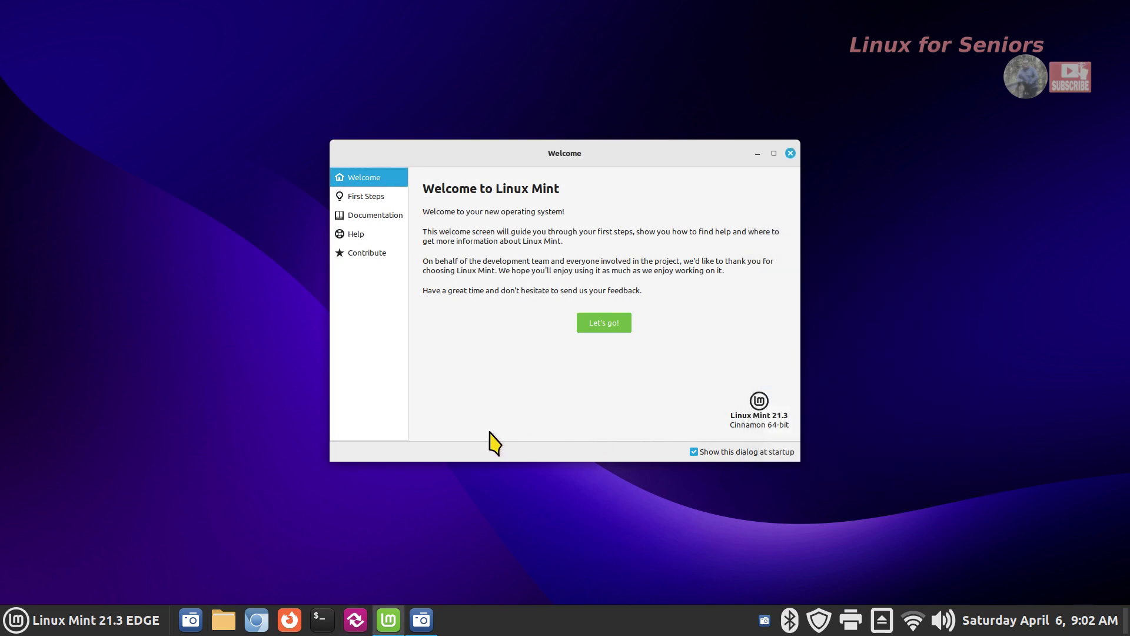
drag(655, 151, 511, 170)
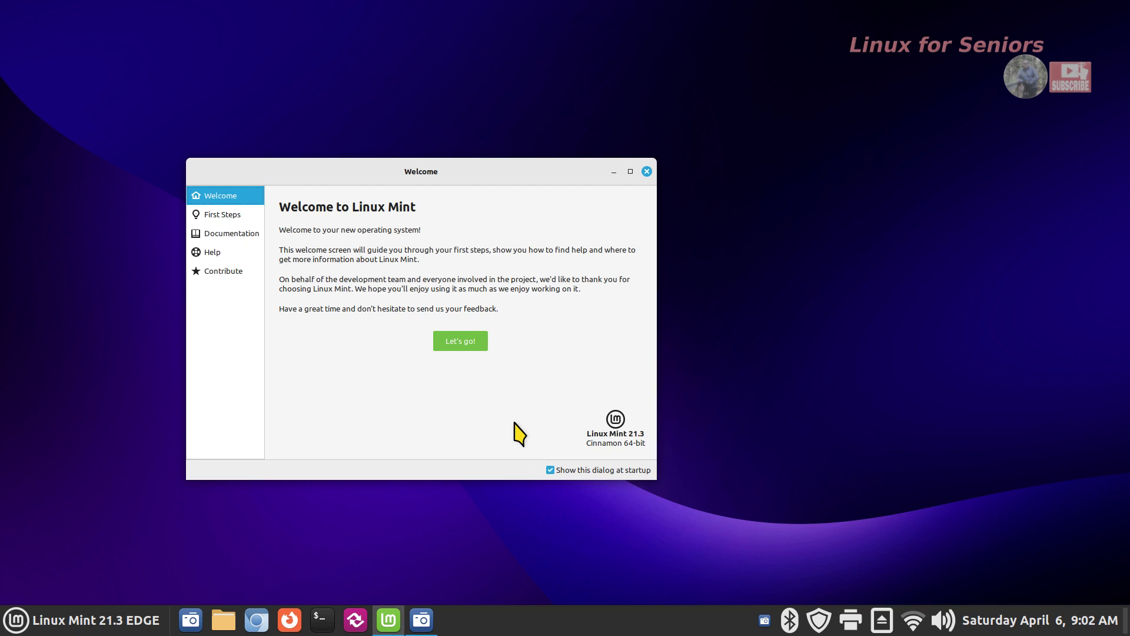
click(646, 172)
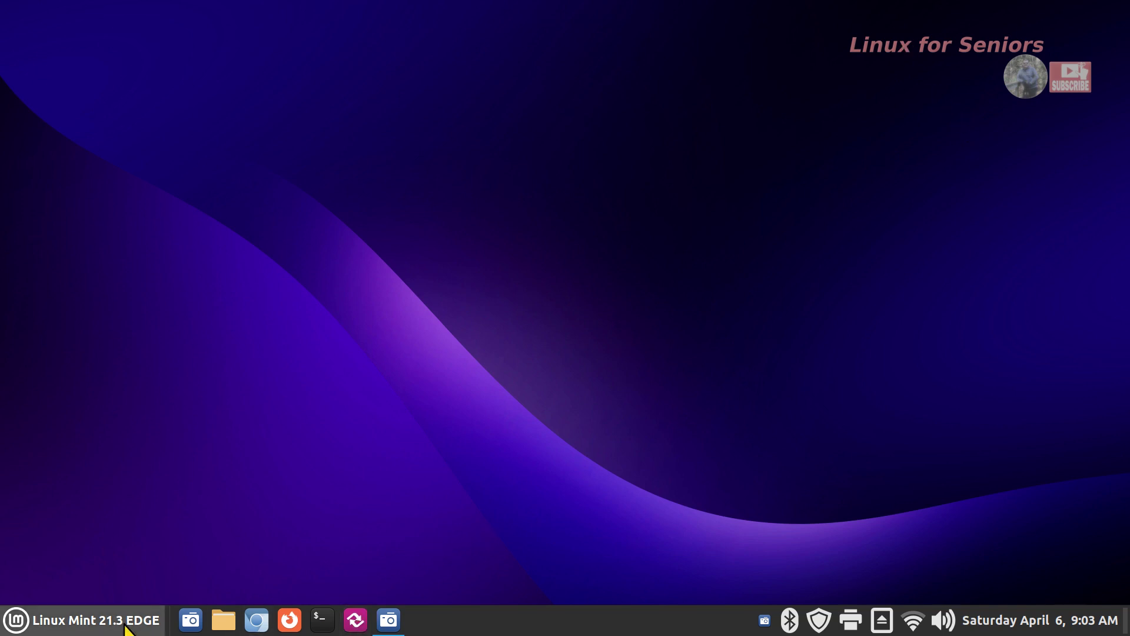
Search Software Manager for grsync, examine its package page, and close Software Manager.
click(61, 627)
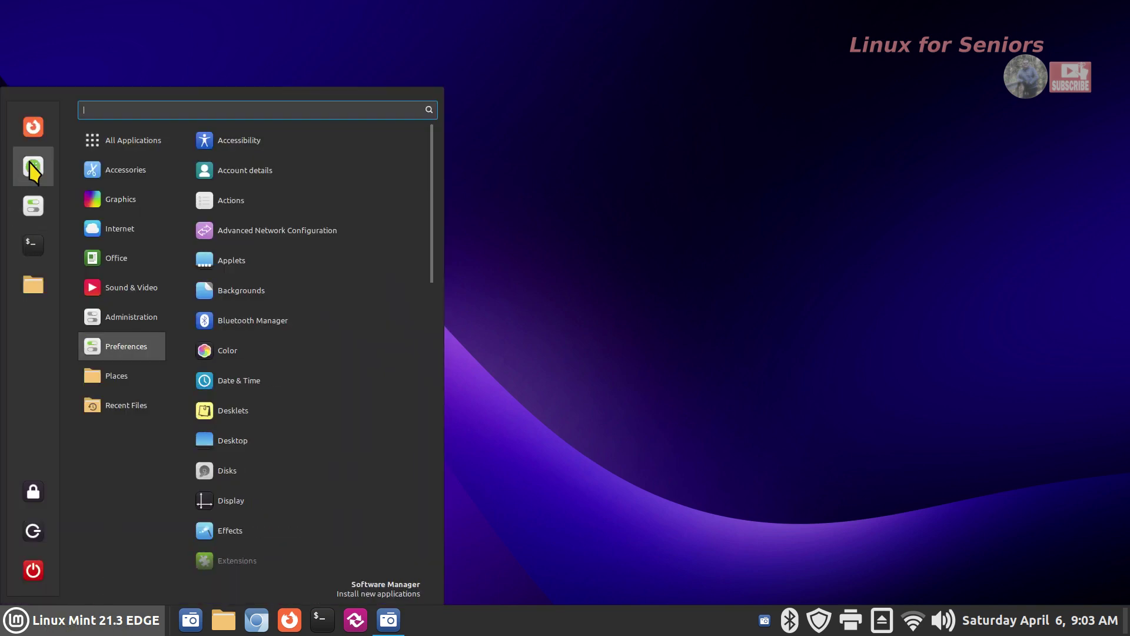
click(30, 165)
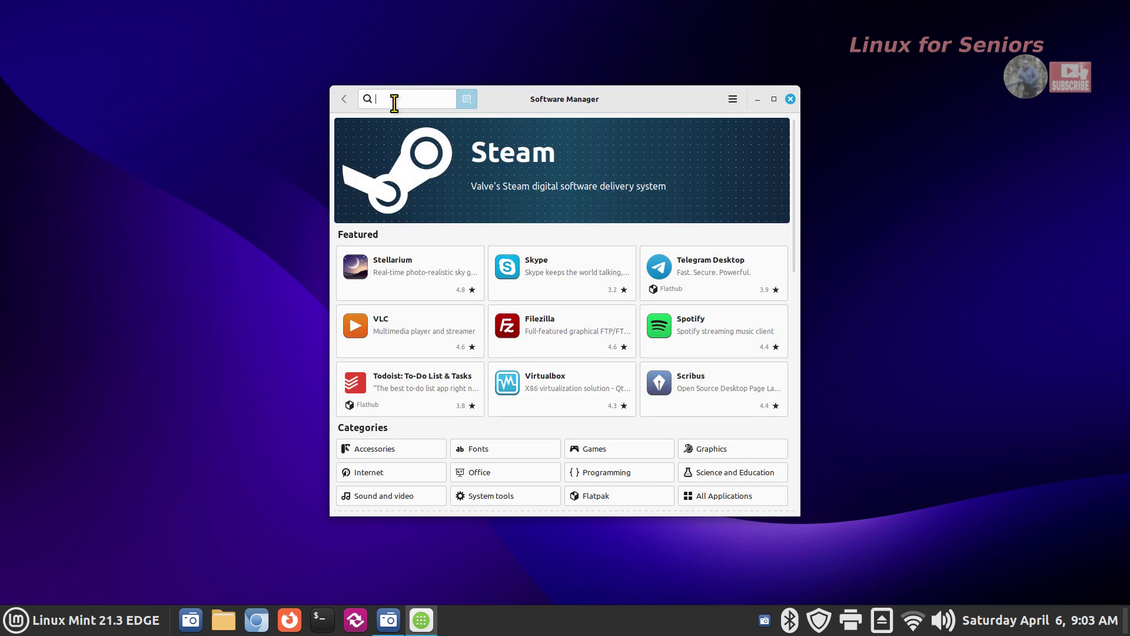
text(grsync)
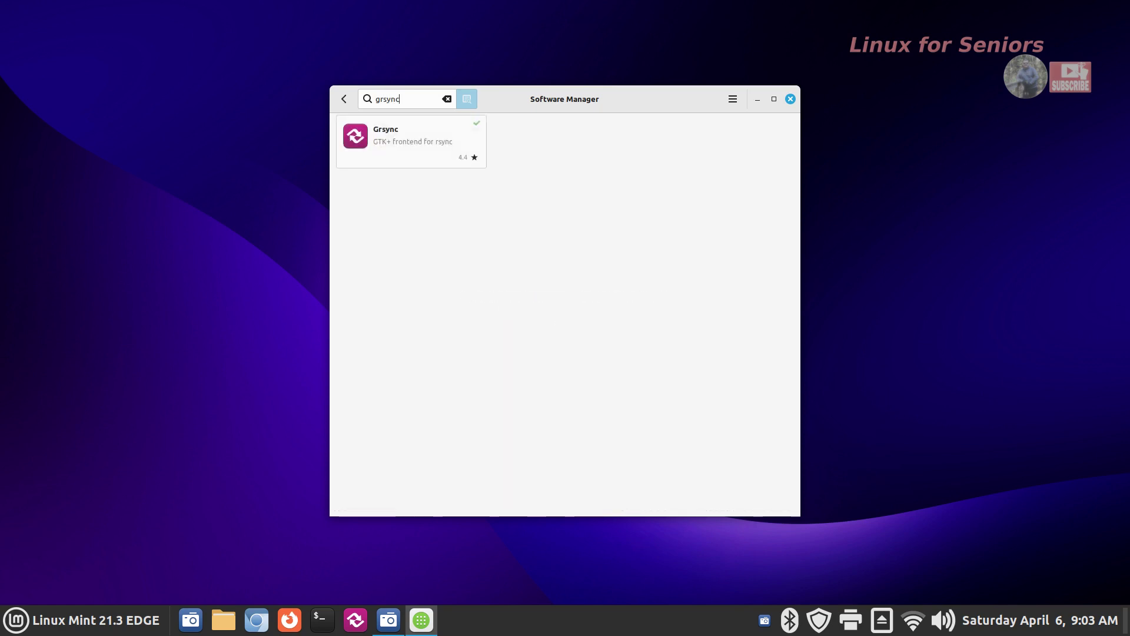
click(447, 157)
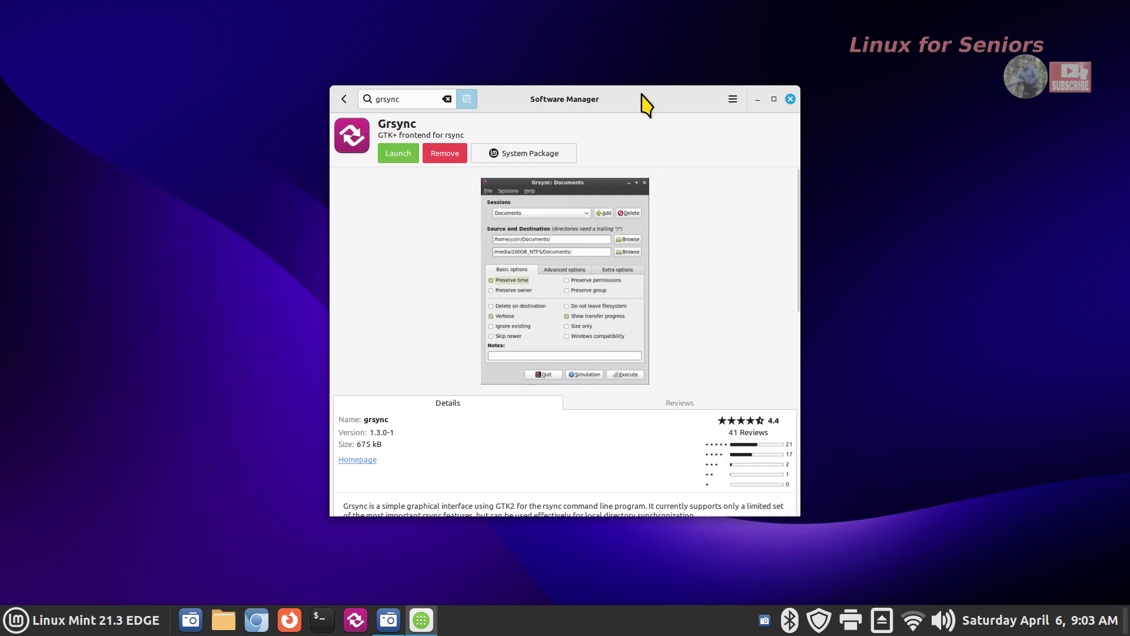
drag(641, 105, 655, 116)
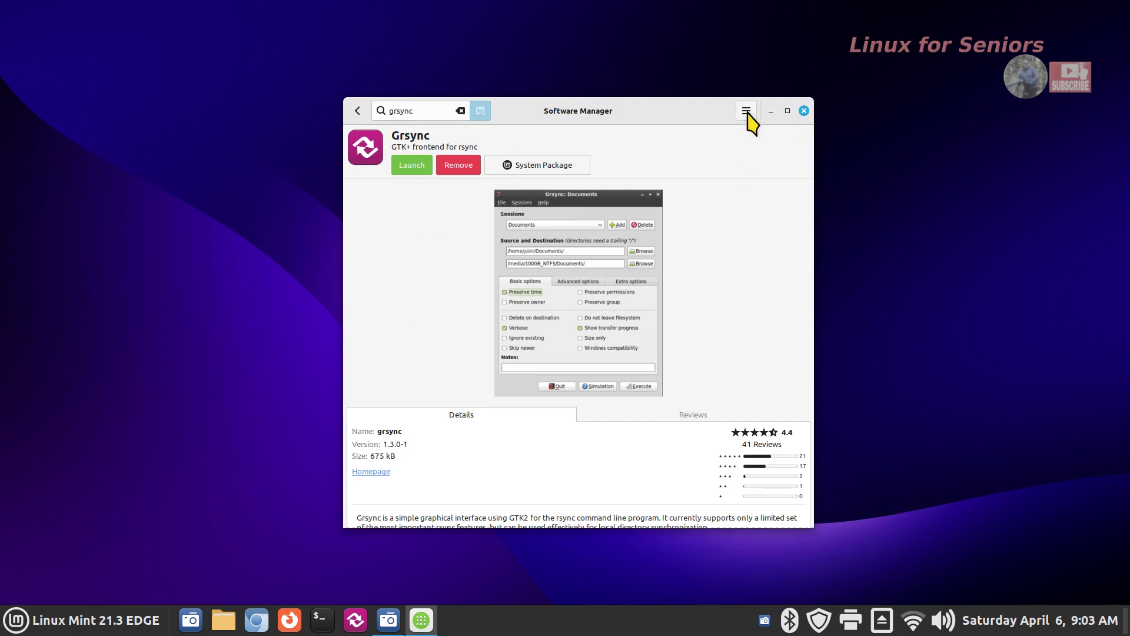
click(803, 112)
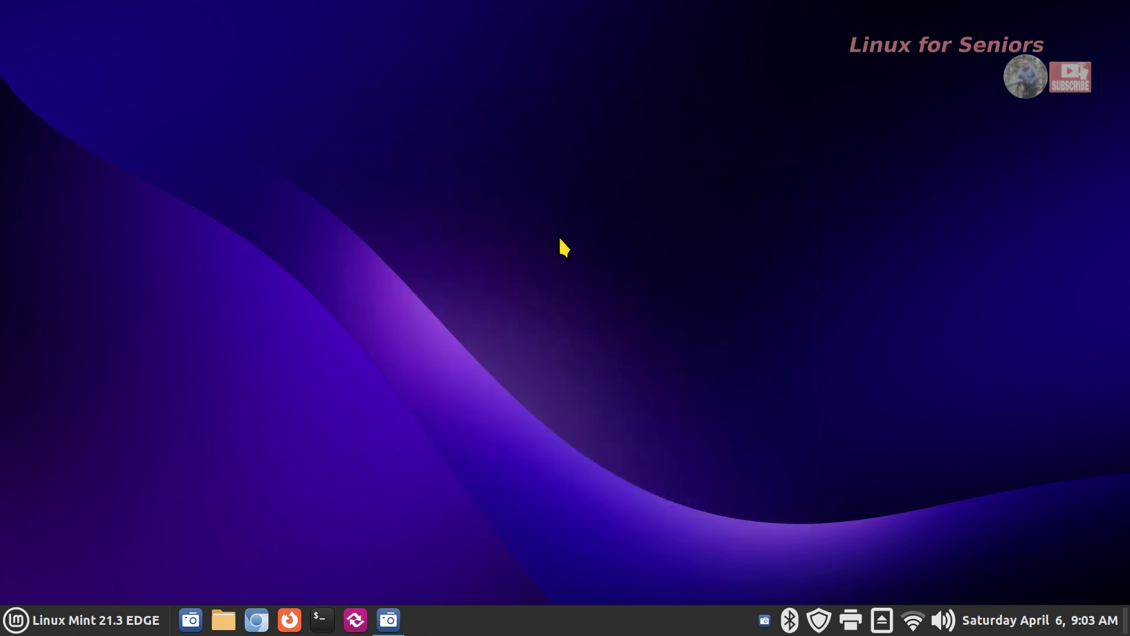
Unpin Grsync from the panel and add it back between Firefox and the terminal by finding it with "gr" in the application menu.
right_click(355, 620)
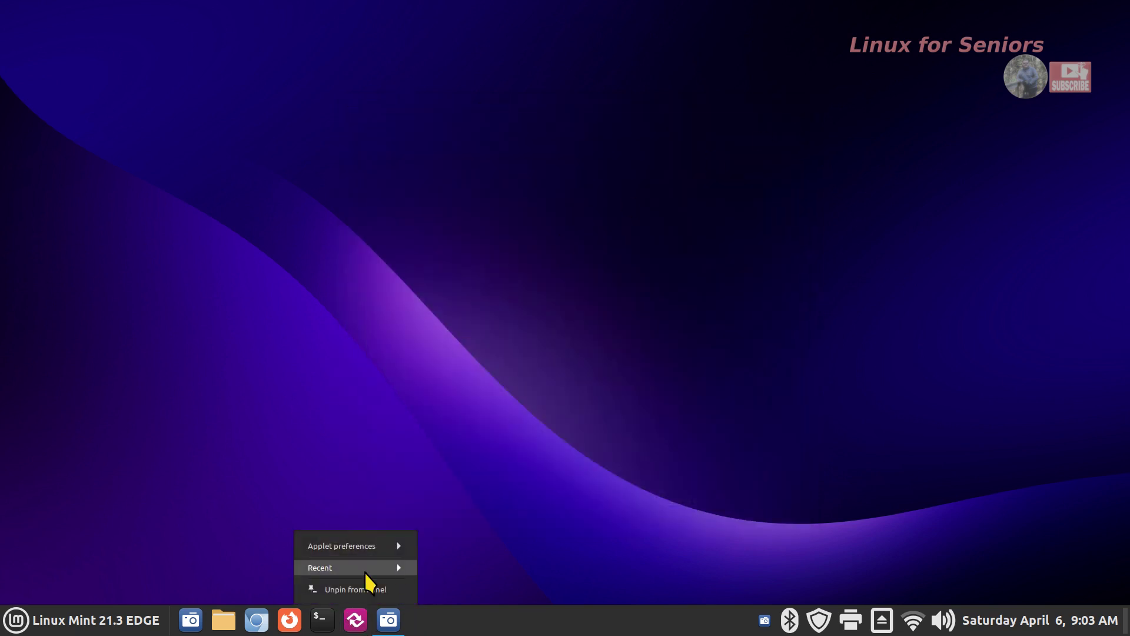
click(351, 588)
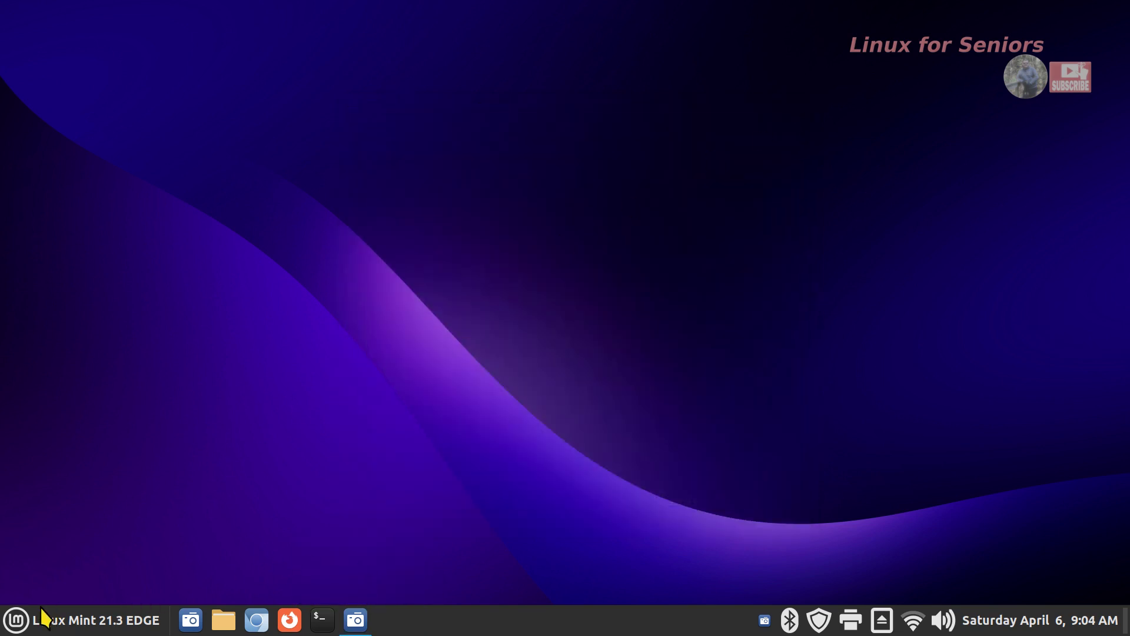
click(26, 624)
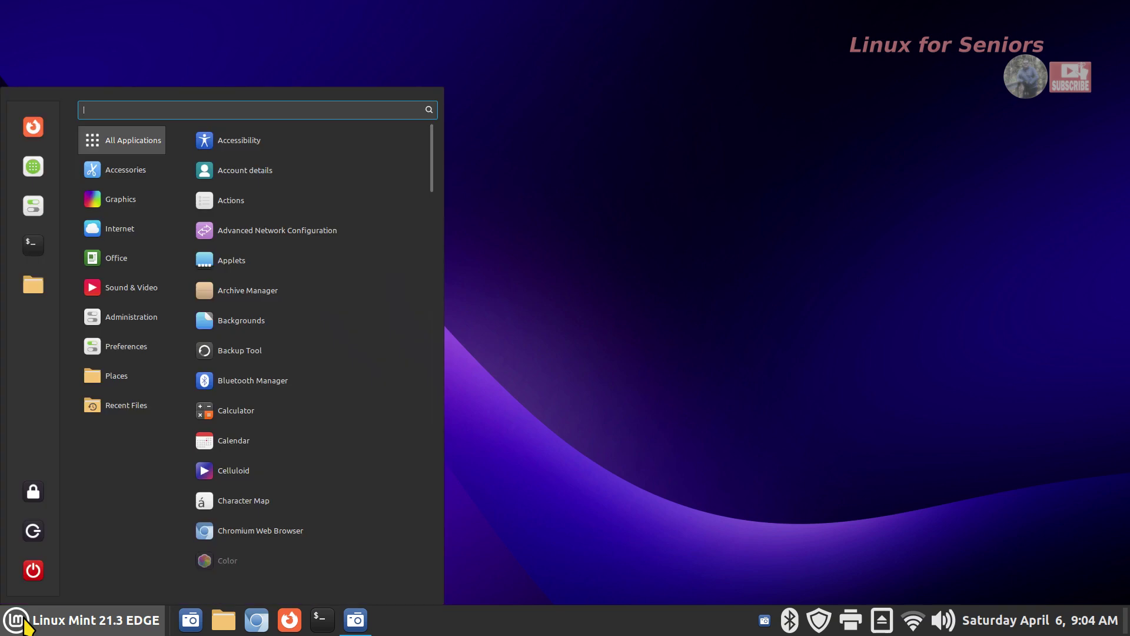
text(gr)
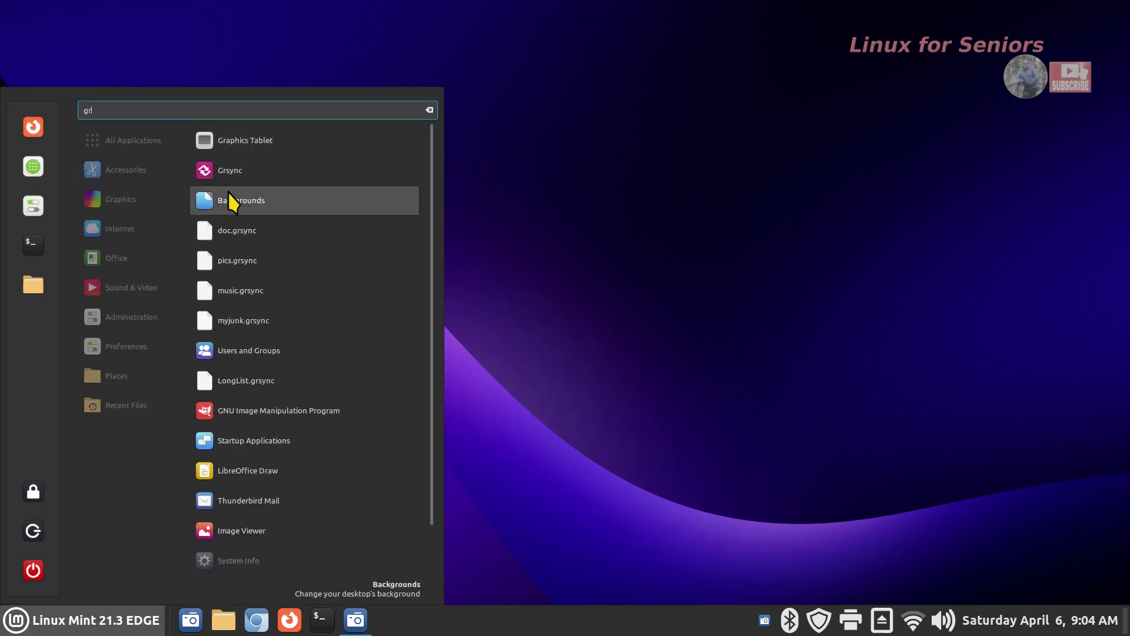
drag(203, 171, 321, 618)
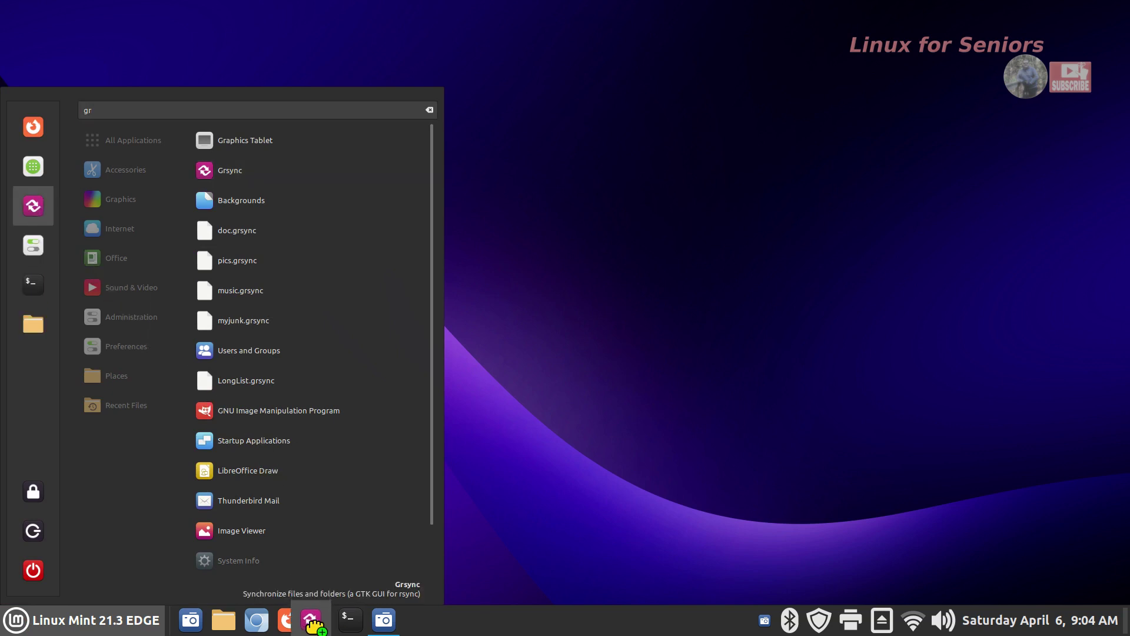
right_click(207, 155)
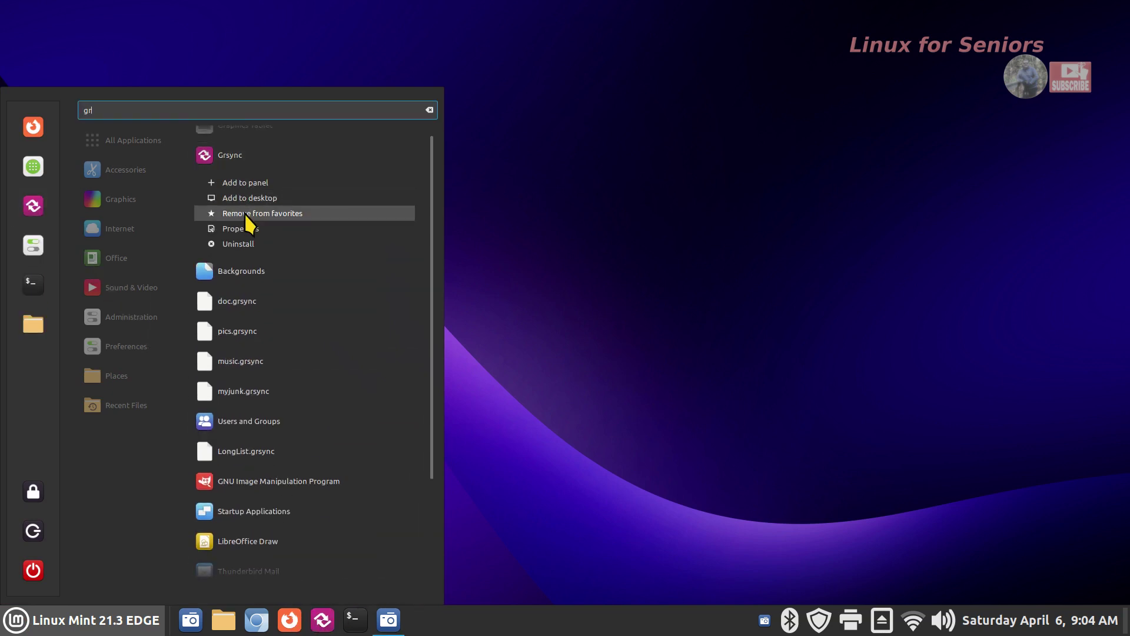
click(678, 238)
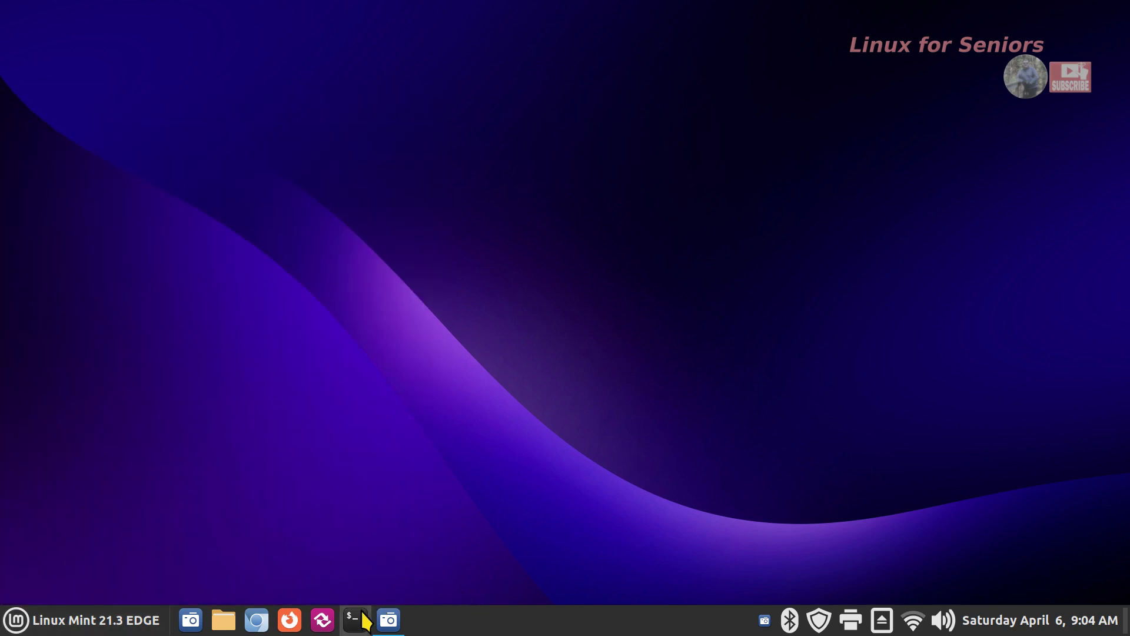
Launch Grsync, switch it to the default session, and move its window clear of the desktop's centre.
click(323, 624)
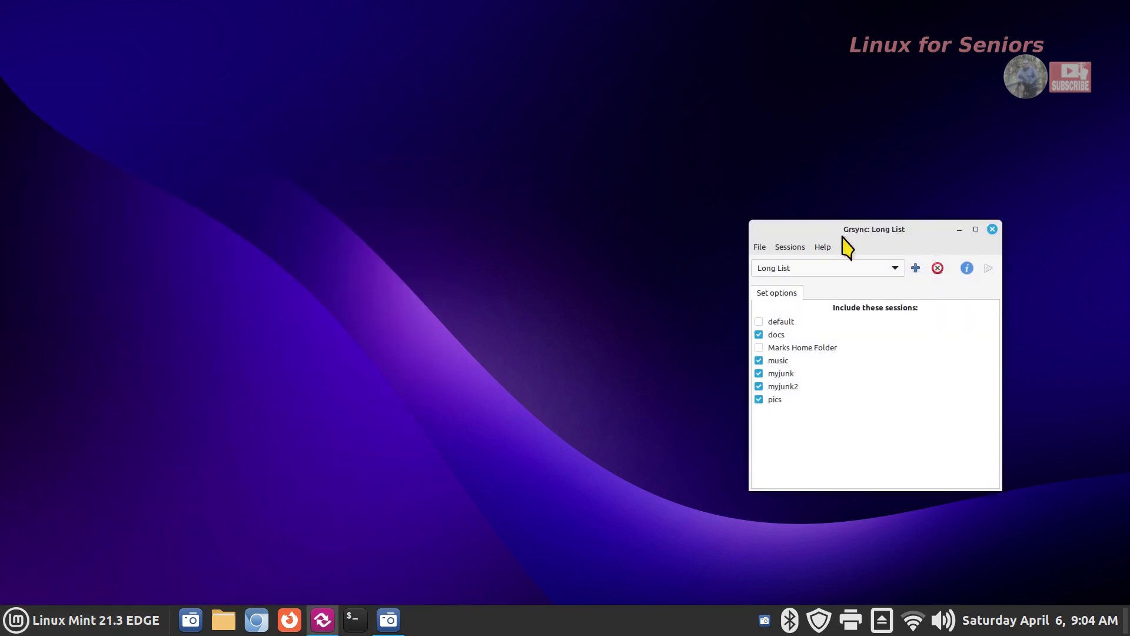
drag(847, 240, 564, 187)
click(507, 219)
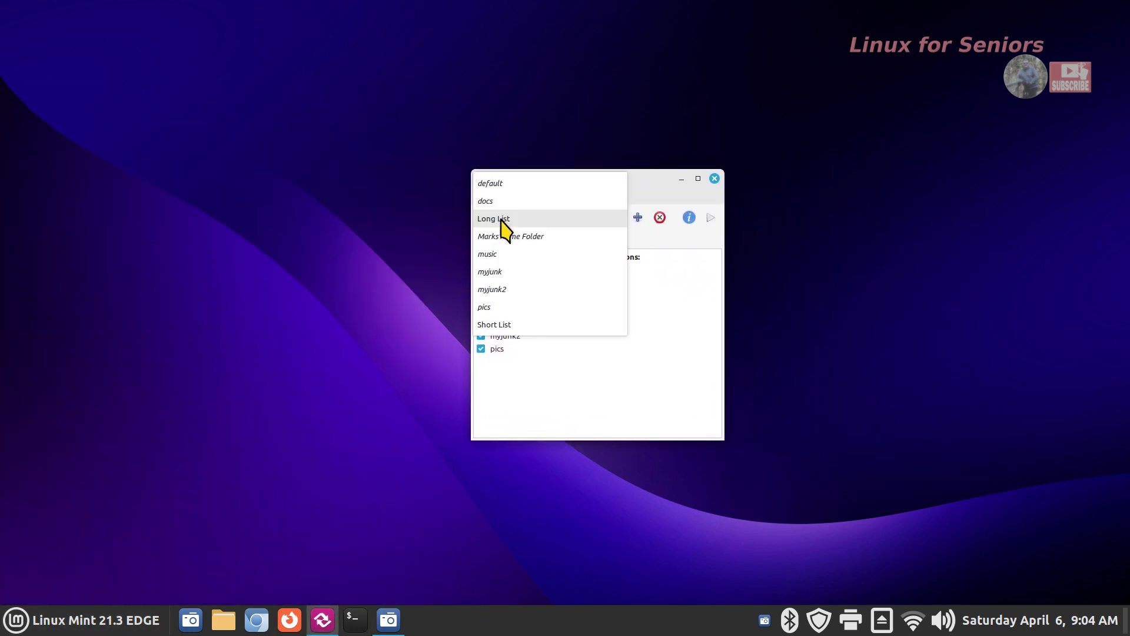
click(506, 182)
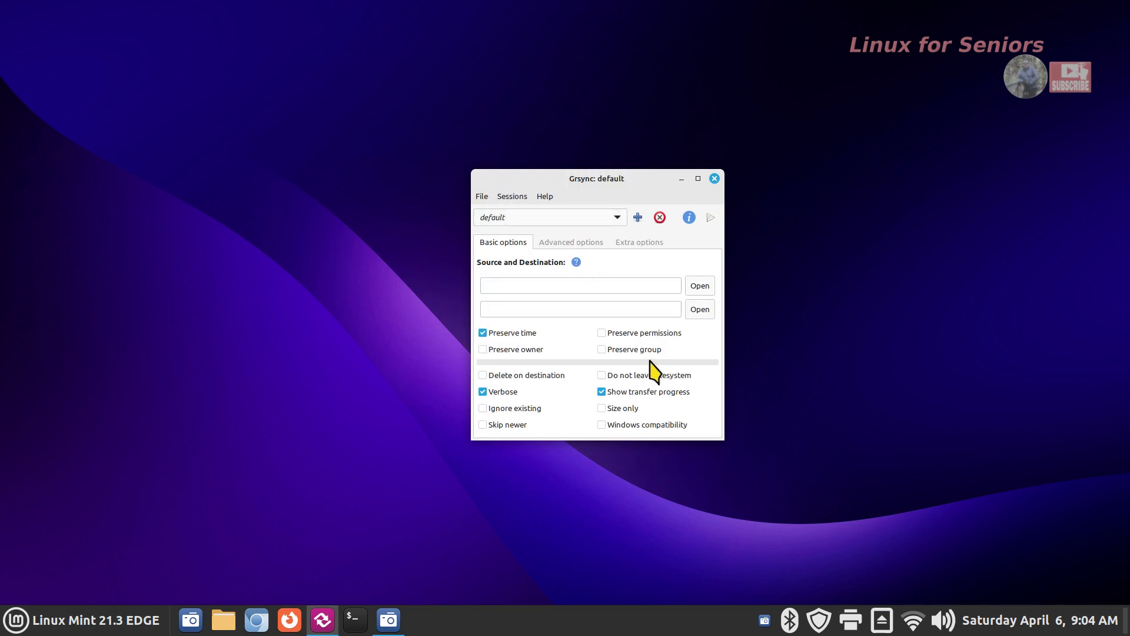
drag(644, 179, 782, 193)
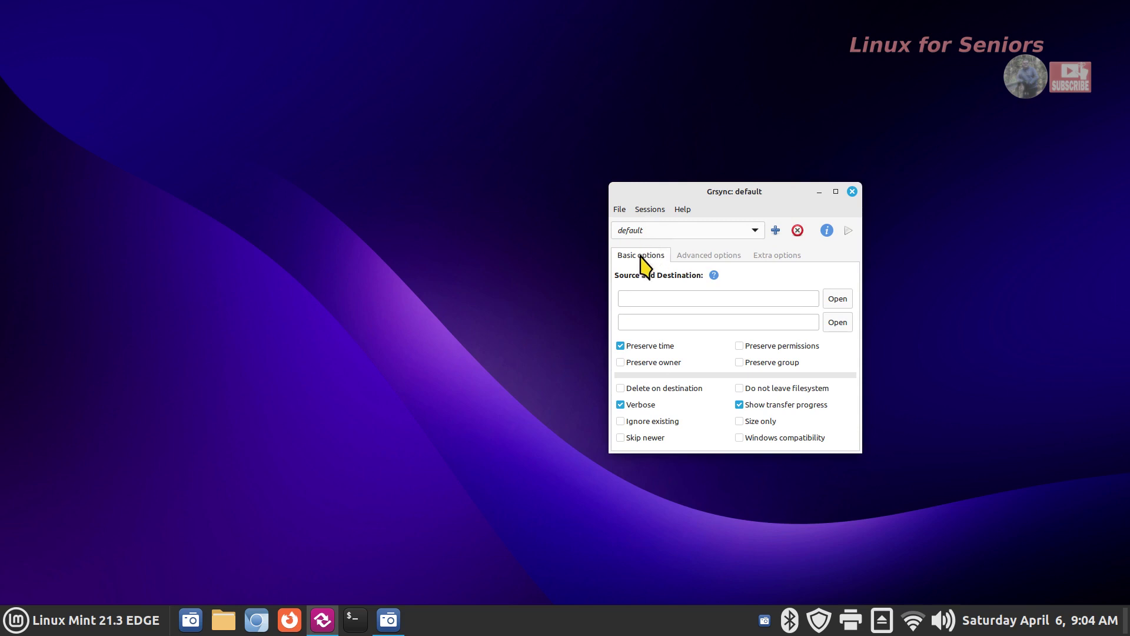
Examine the default session's basic, advanced and extra options and the available session management commands in Grsync.
click(697, 257)
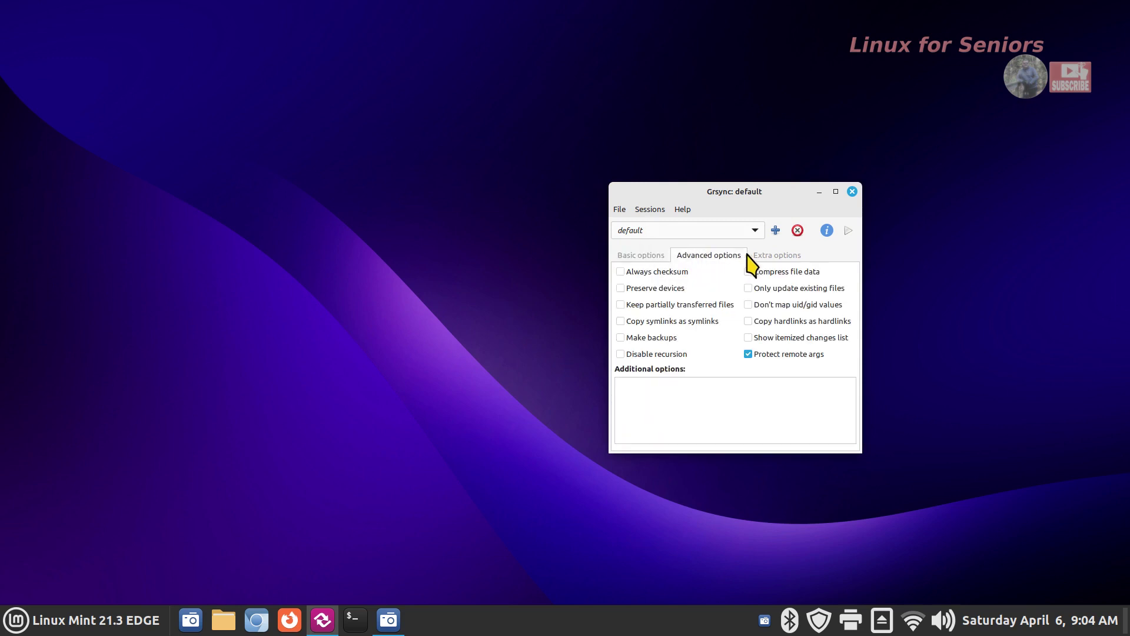
click(784, 257)
click(649, 259)
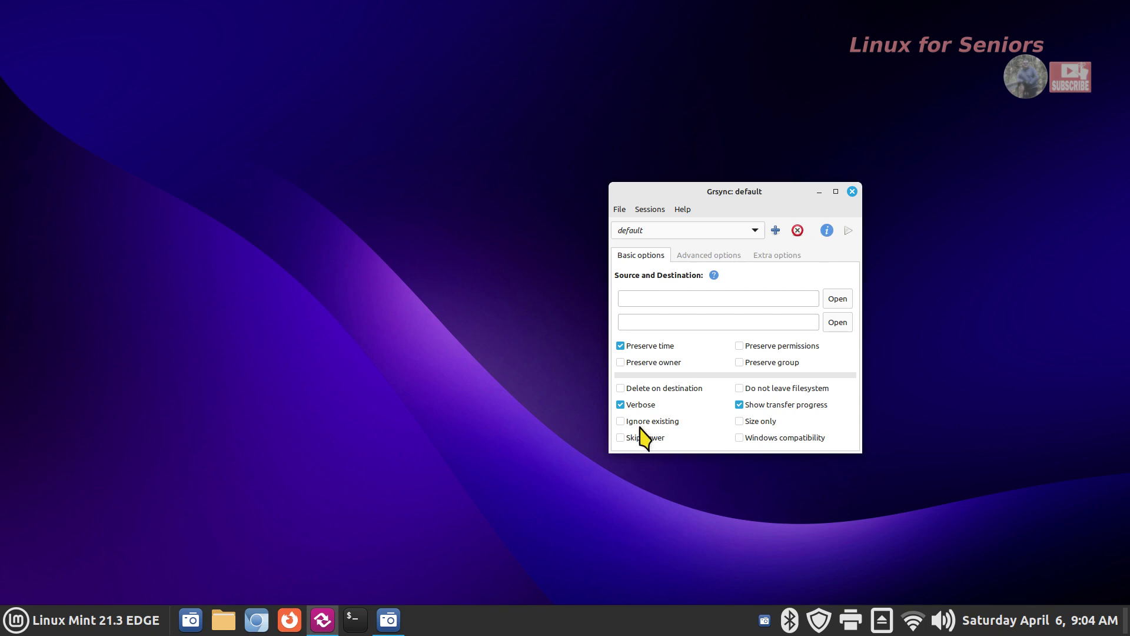
mouse_move(640, 427)
click(730, 255)
click(771, 254)
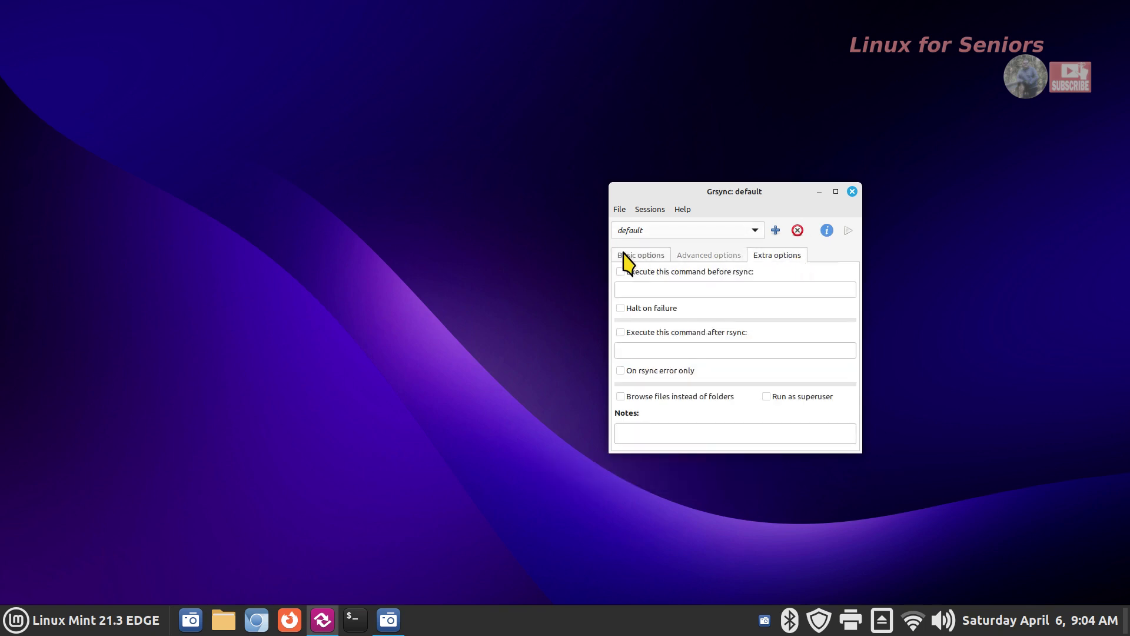
click(625, 254)
click(650, 209)
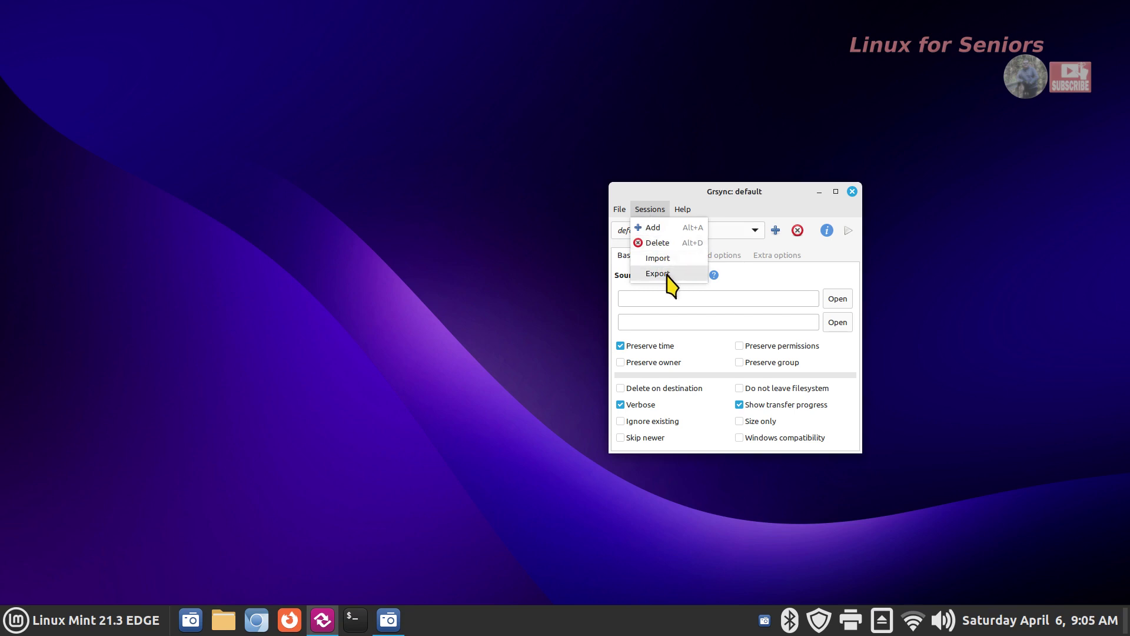
click(758, 200)
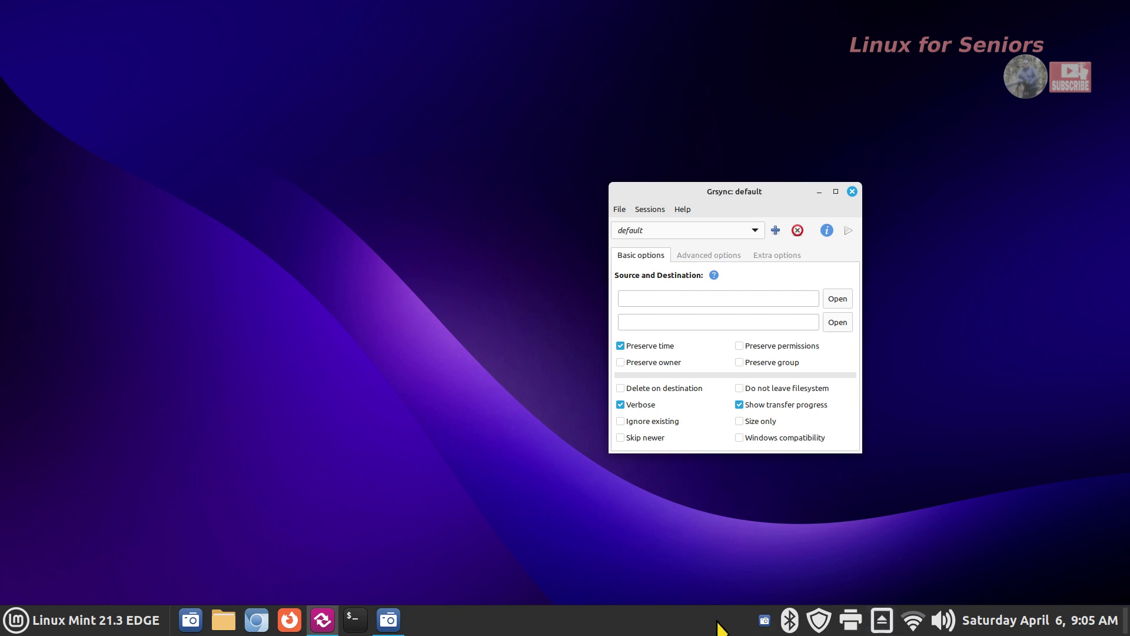
Open the Screenshot tool clear of Grsync, choose Window as the capture area, and close it without capturing.
click(189, 618)
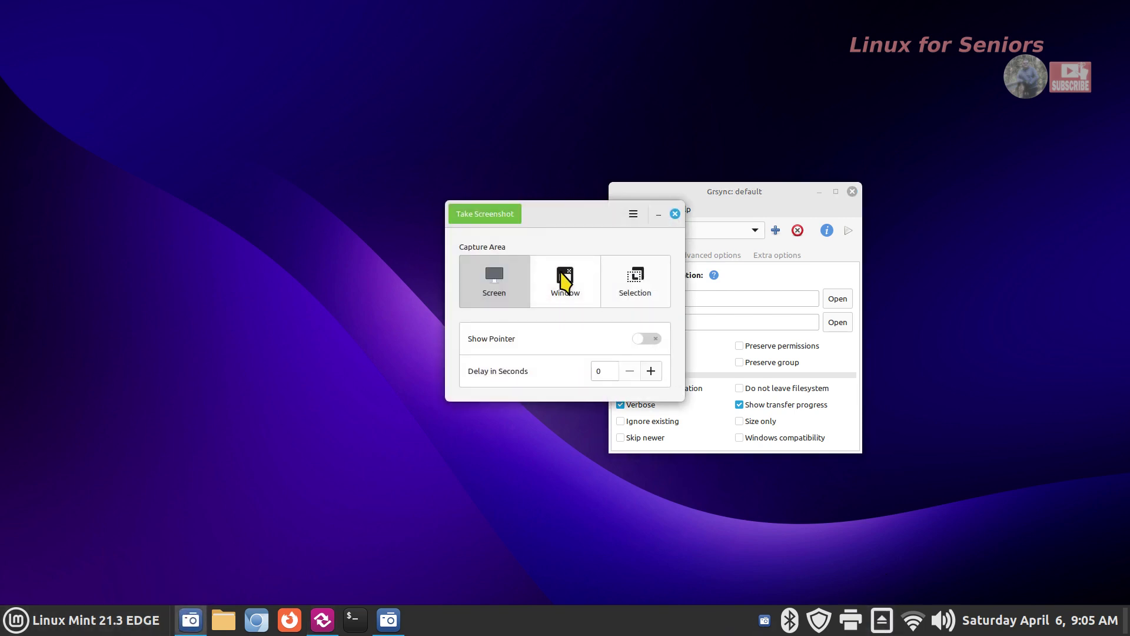
drag(580, 217, 458, 284)
click(451, 362)
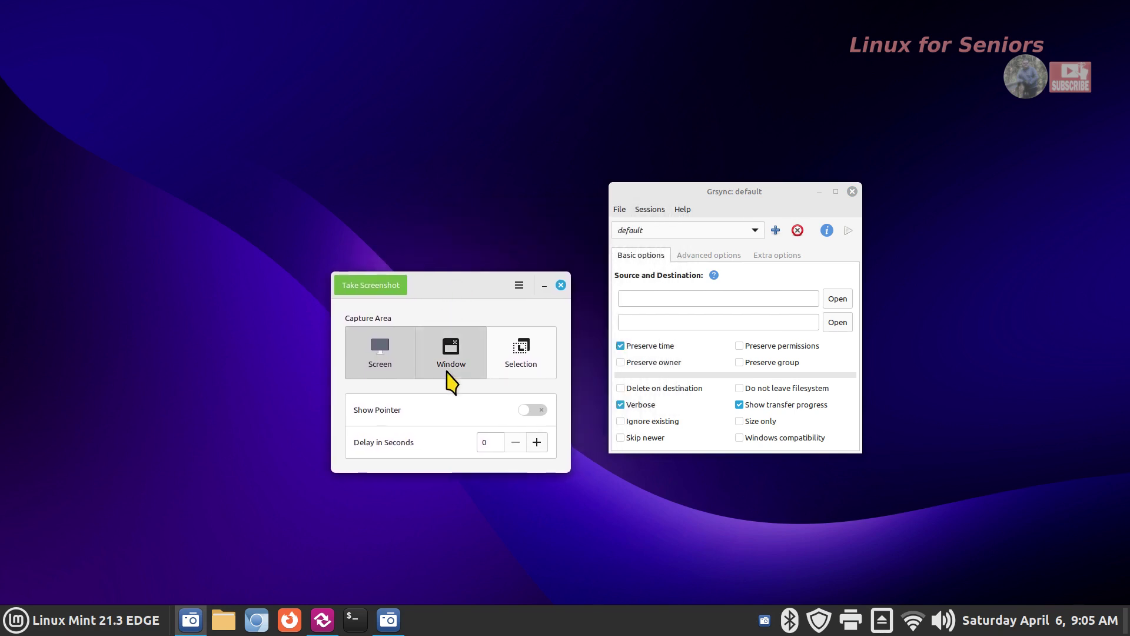
click(556, 287)
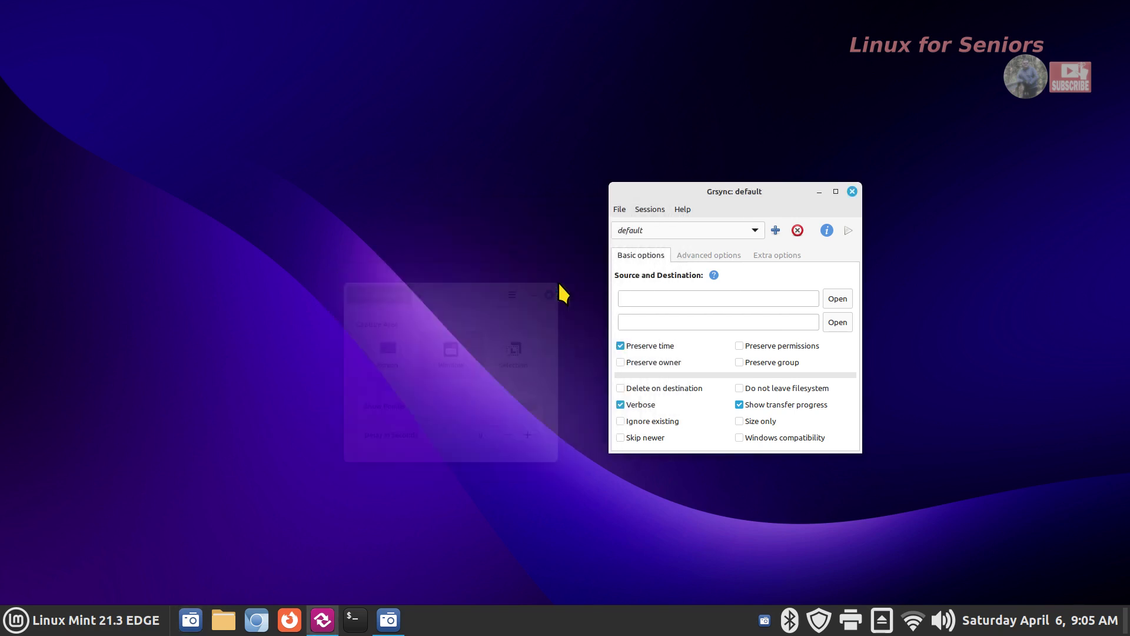
click(224, 621)
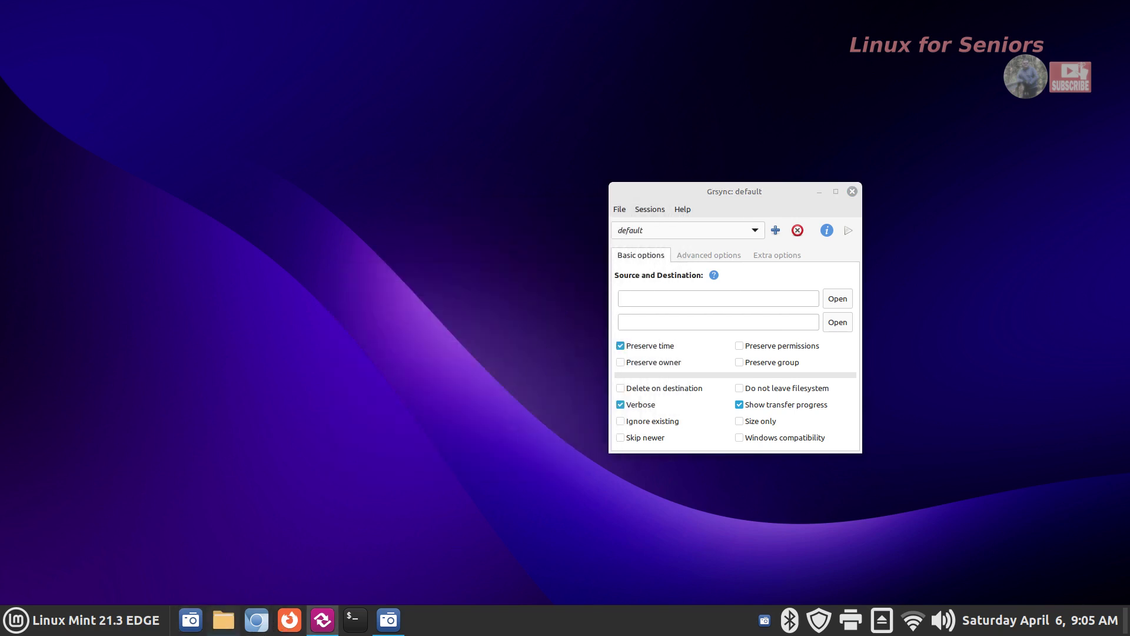
click(85, 177)
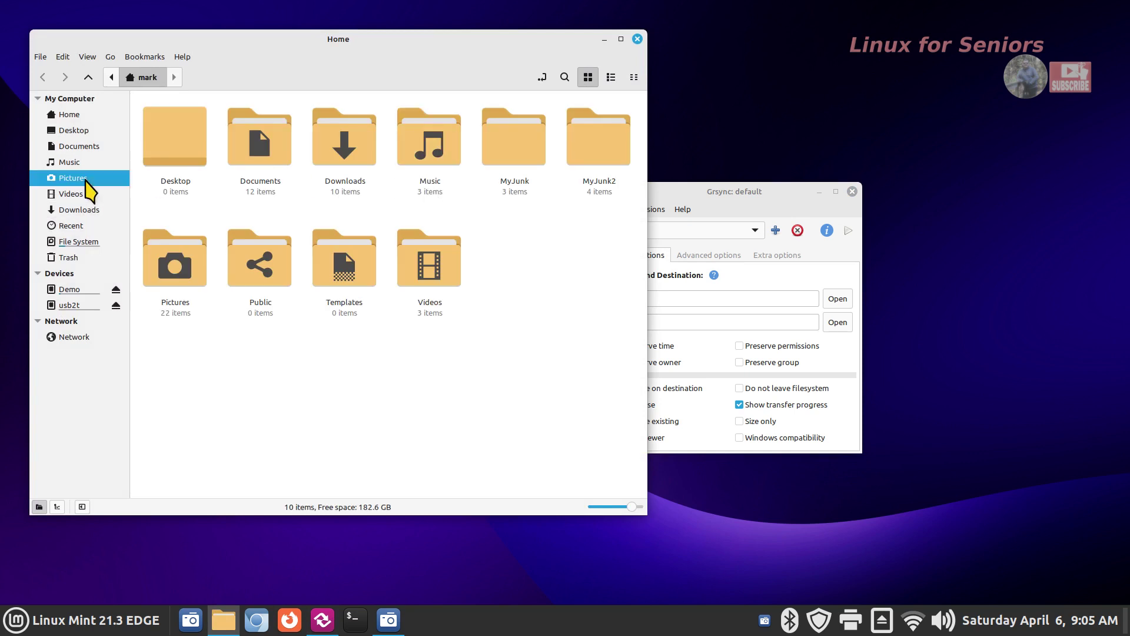
double_click(262, 138)
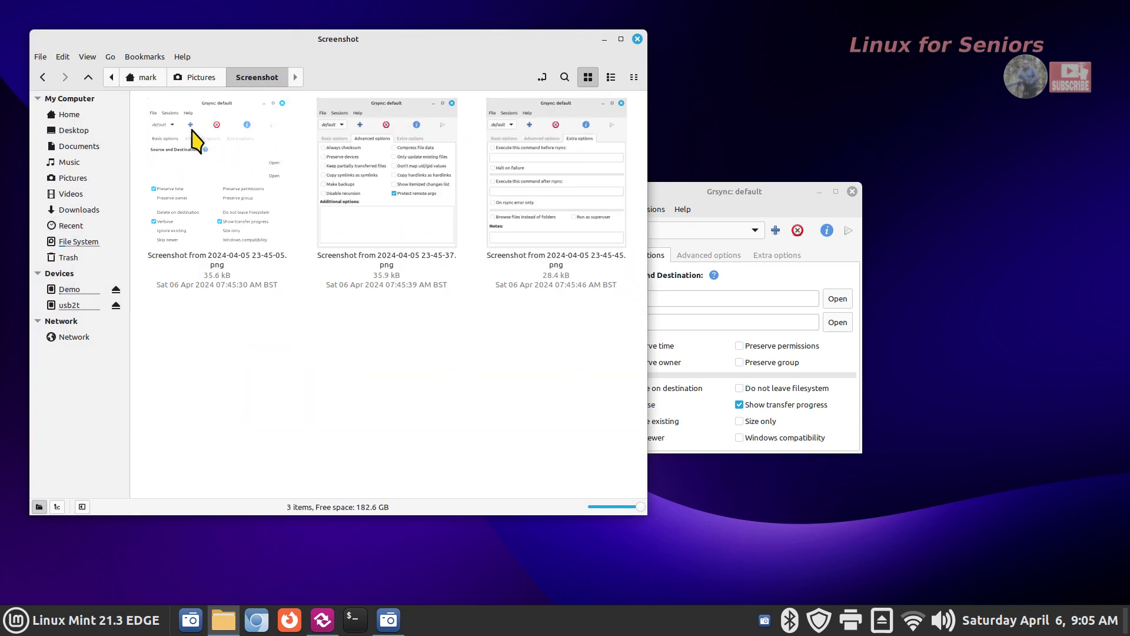
double_click(212, 156)
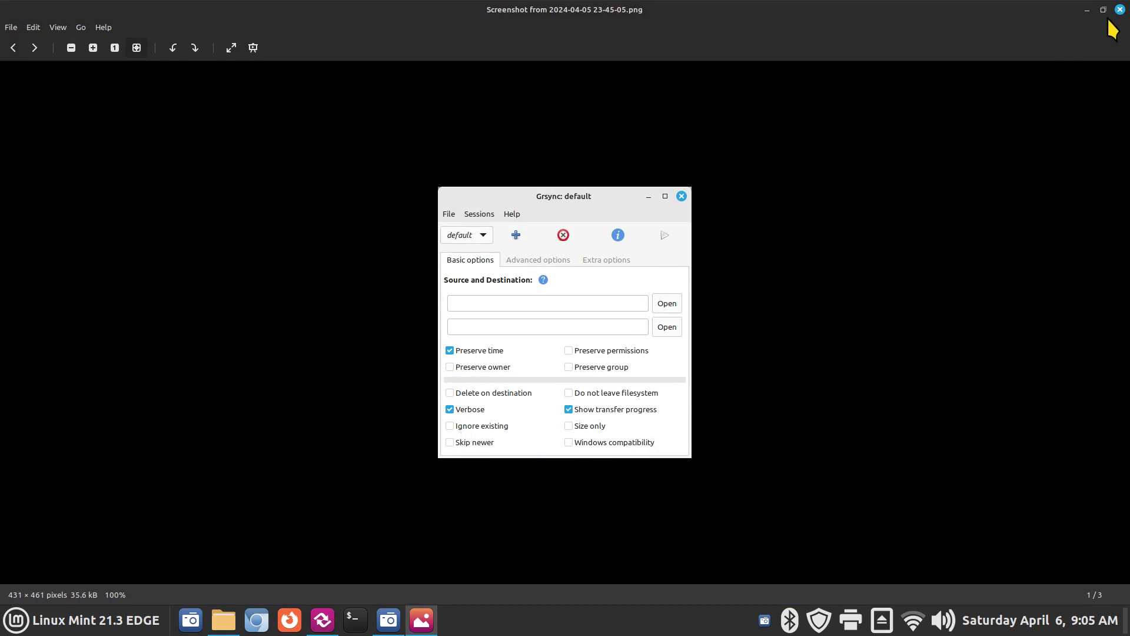
double_click(941, 17)
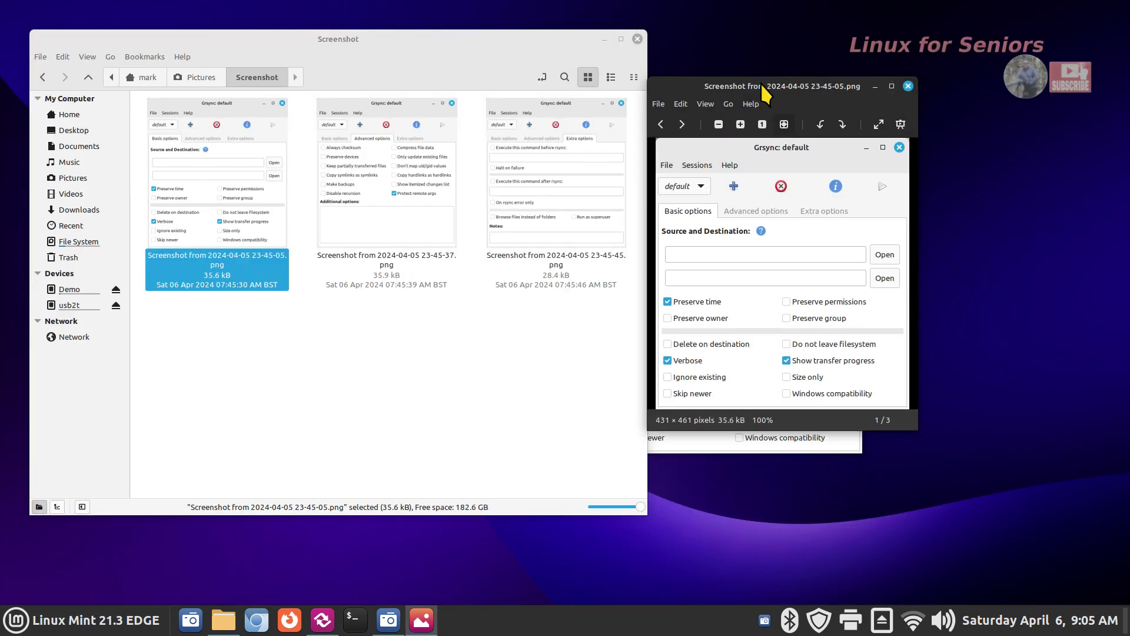
drag(759, 16, 463, 182)
drag(693, 193, 771, 266)
mouse_move(841, 265)
mouse_down()
mouse_move(859, 266)
mouse_move(817, 183)
mouse_move(841, 242)
mouse_up()
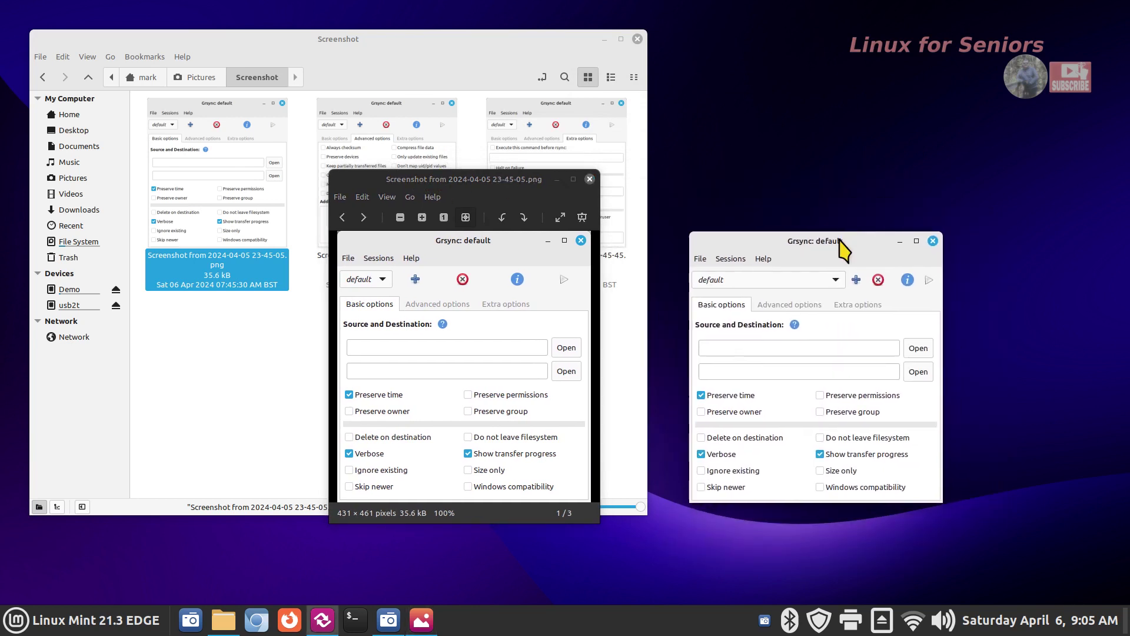
Try changing Windows compatibility, Skip newer and Preserve permissions in the default session, and restore them to match the reference screenshot.
click(820, 487)
drag(690, 493, 694, 492)
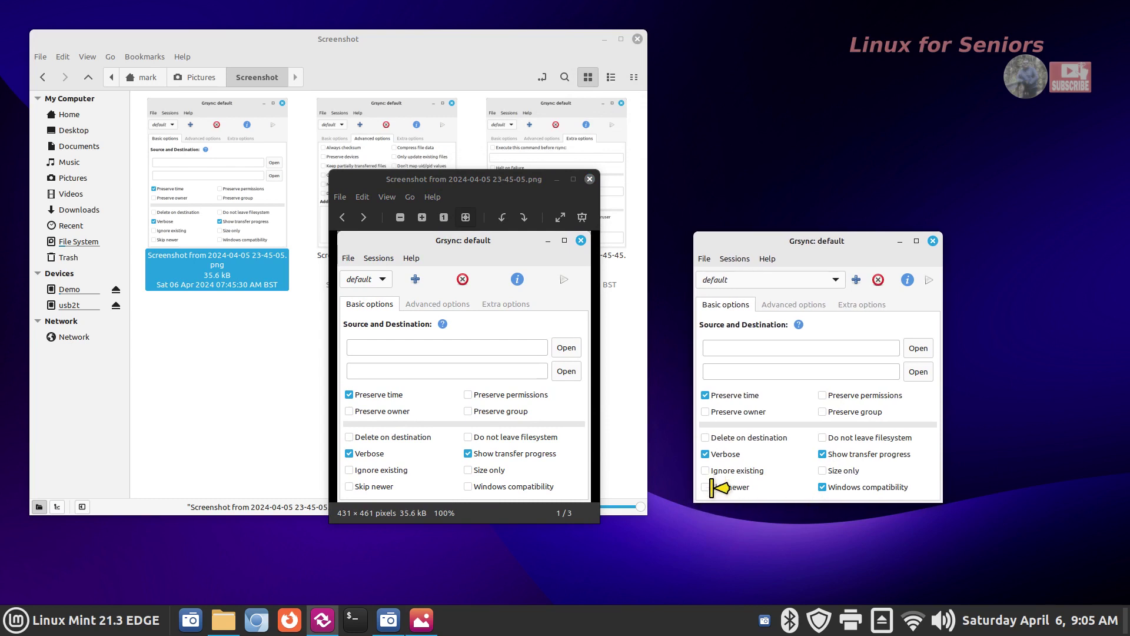
click(720, 487)
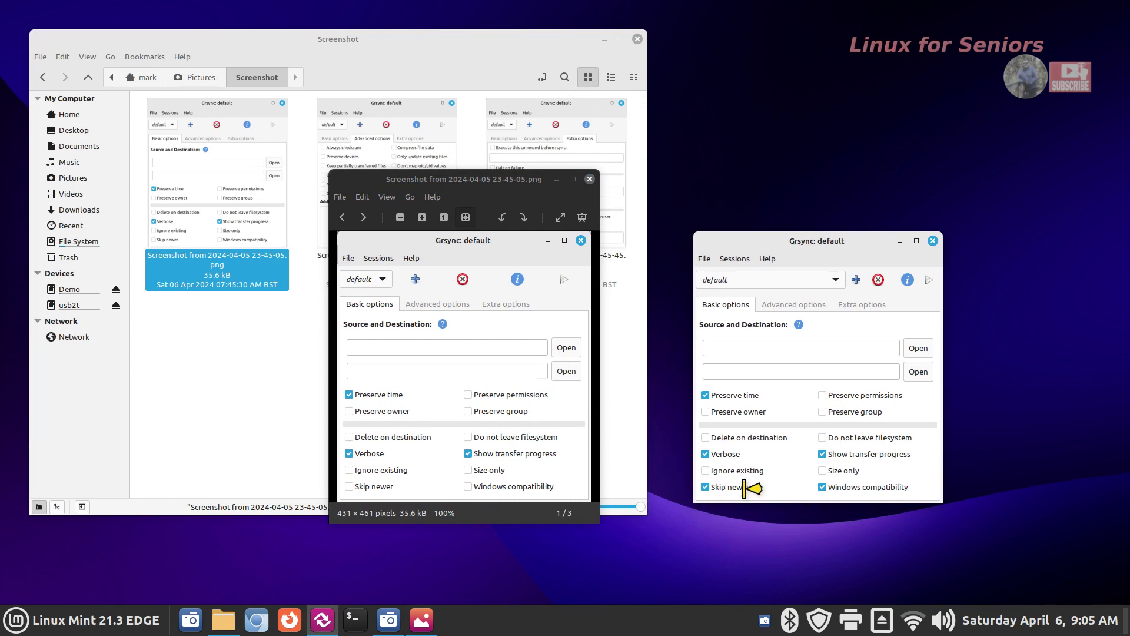
click(822, 395)
click(933, 241)
click(823, 396)
Compare Grsync's option pages with the saved advanced and extra options screenshots, and close the image viewer and file manager.
click(798, 306)
click(589, 179)
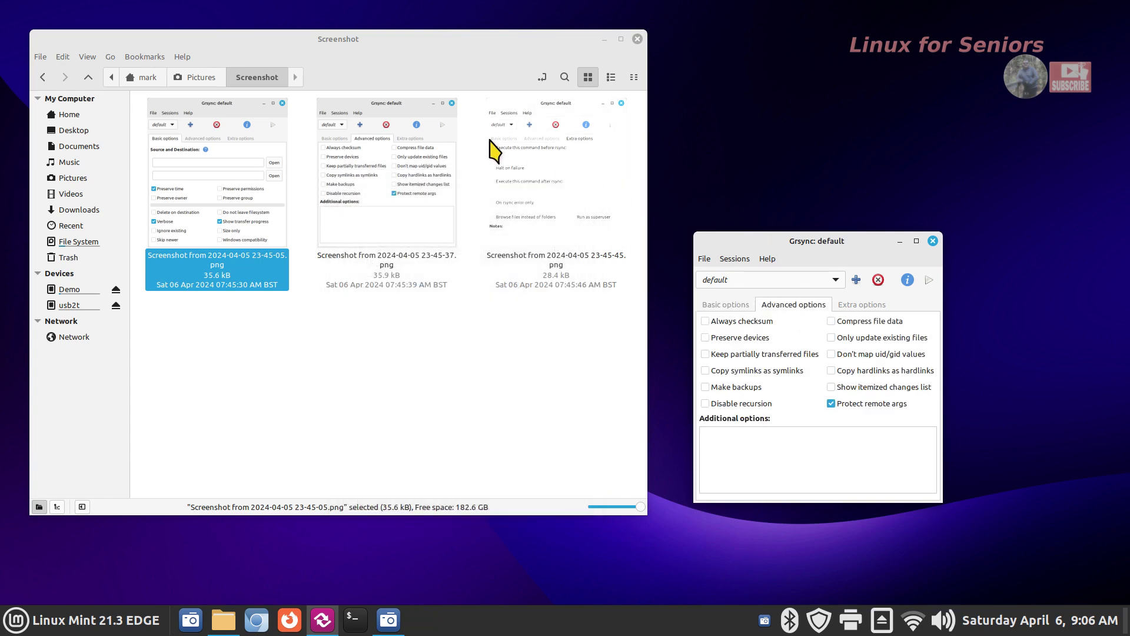
double_click(404, 131)
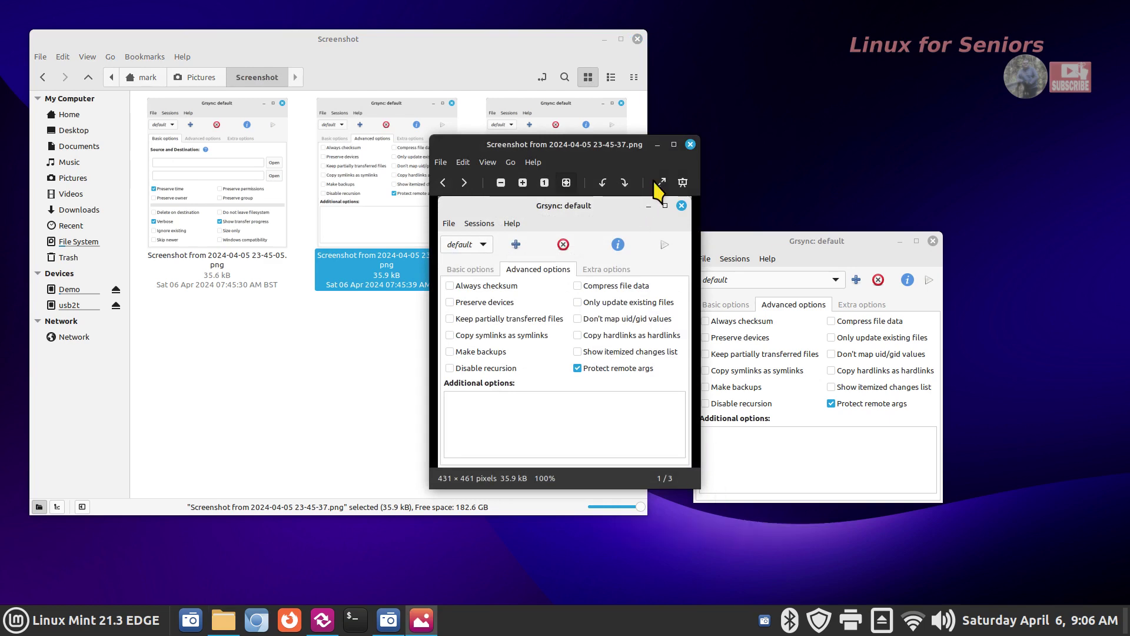
click(690, 144)
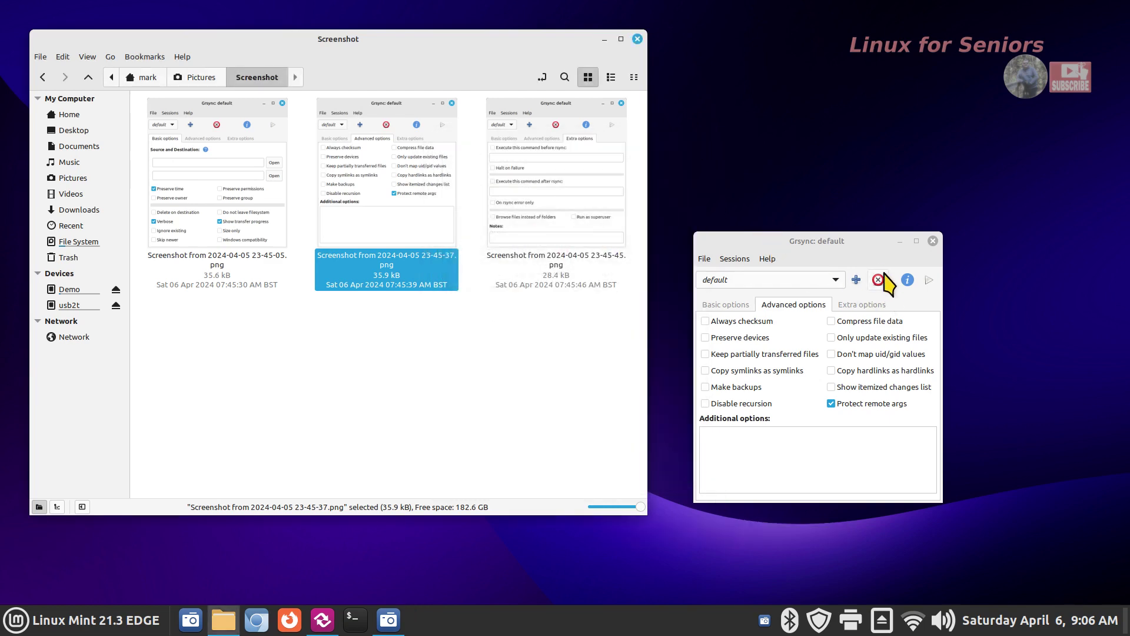
click(864, 307)
click(727, 304)
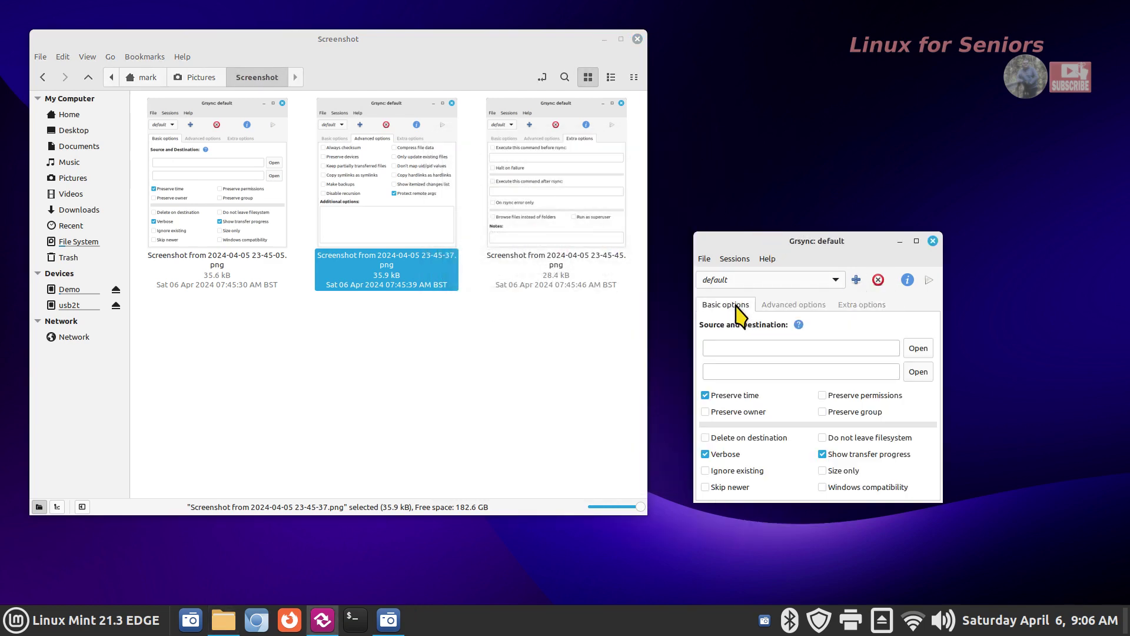
double_click(570, 209)
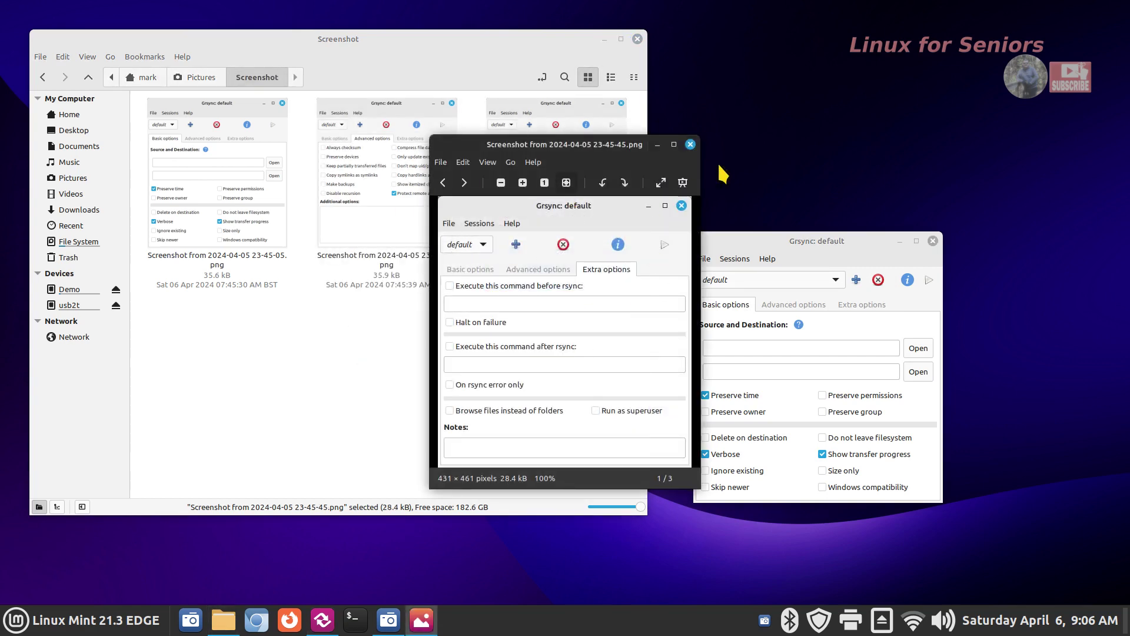
click(690, 144)
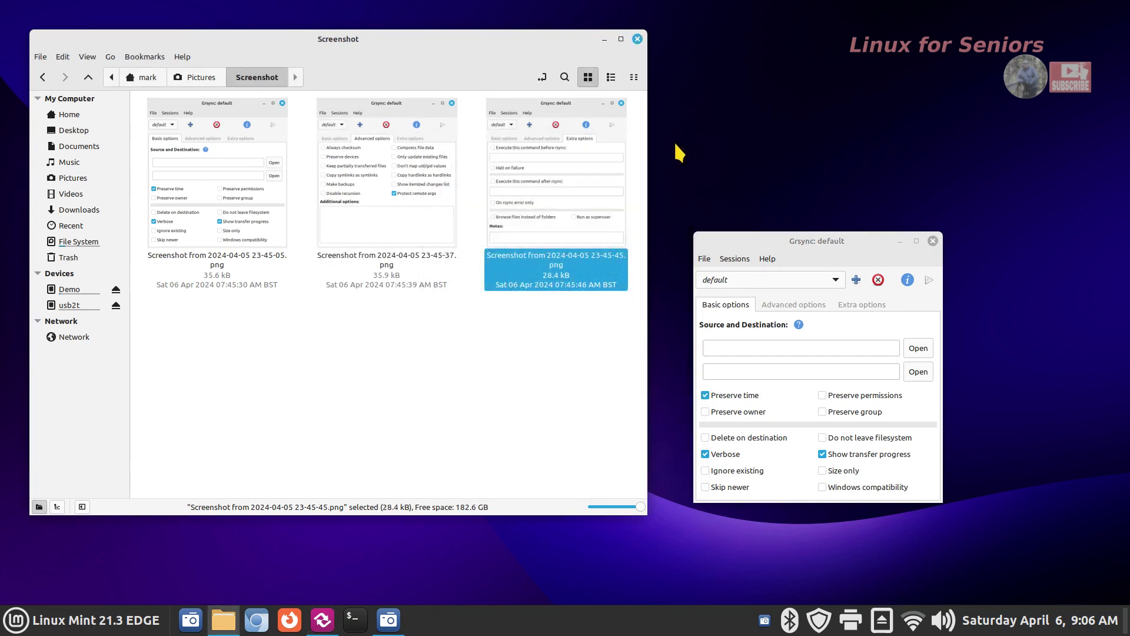
click(637, 38)
drag(789, 247, 599, 185)
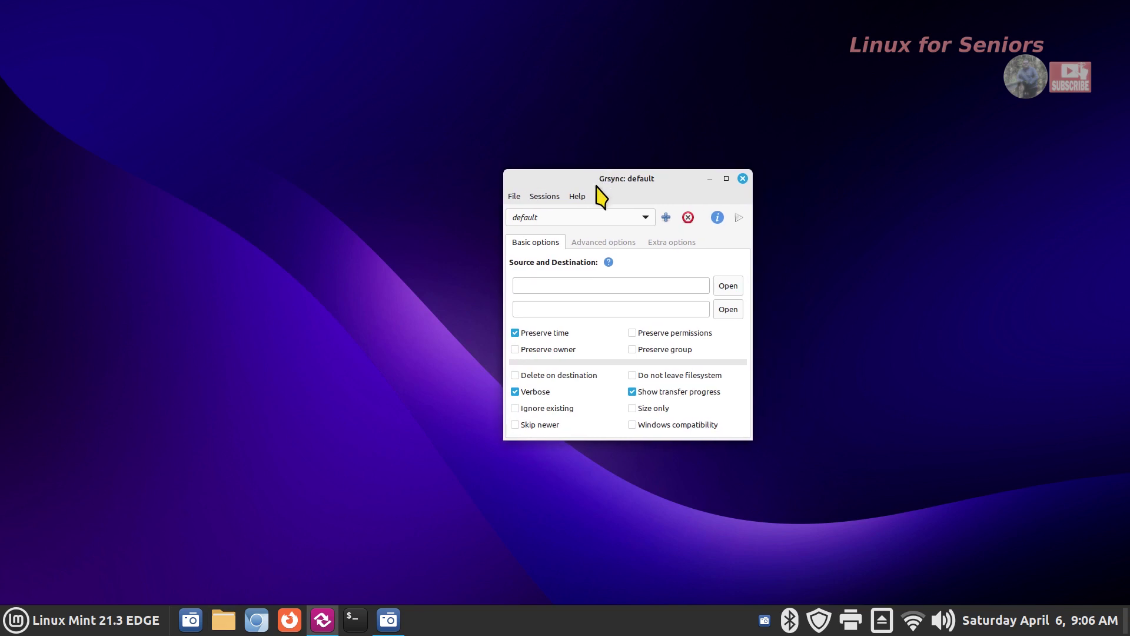
Check the session management commands and switch Grsync from the default session to docs.
click(545, 197)
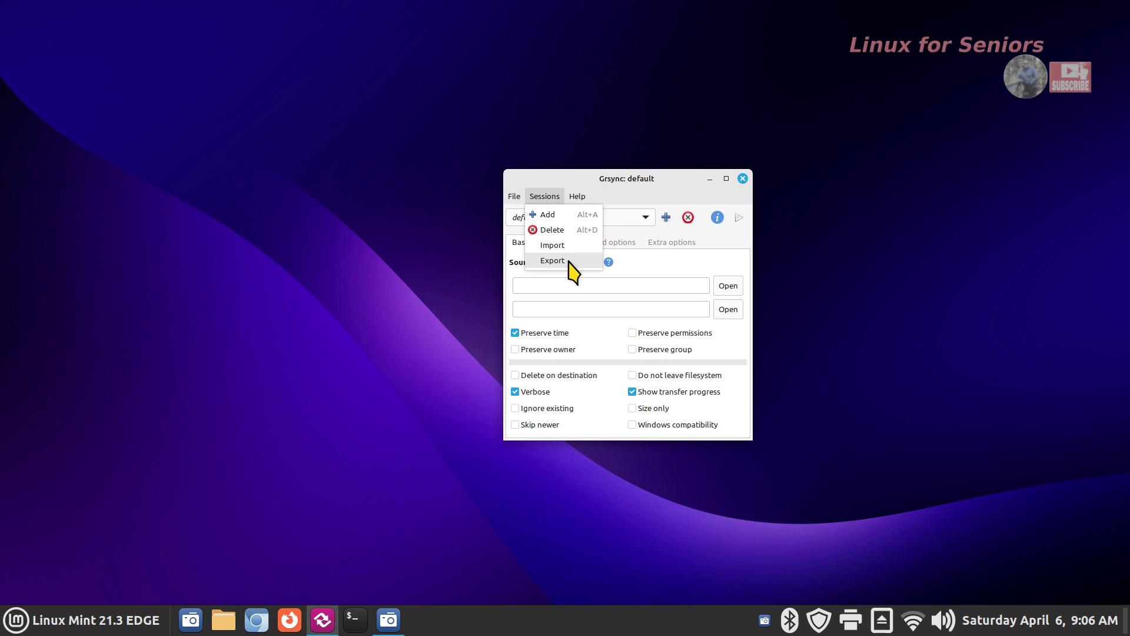
click(690, 189)
click(588, 217)
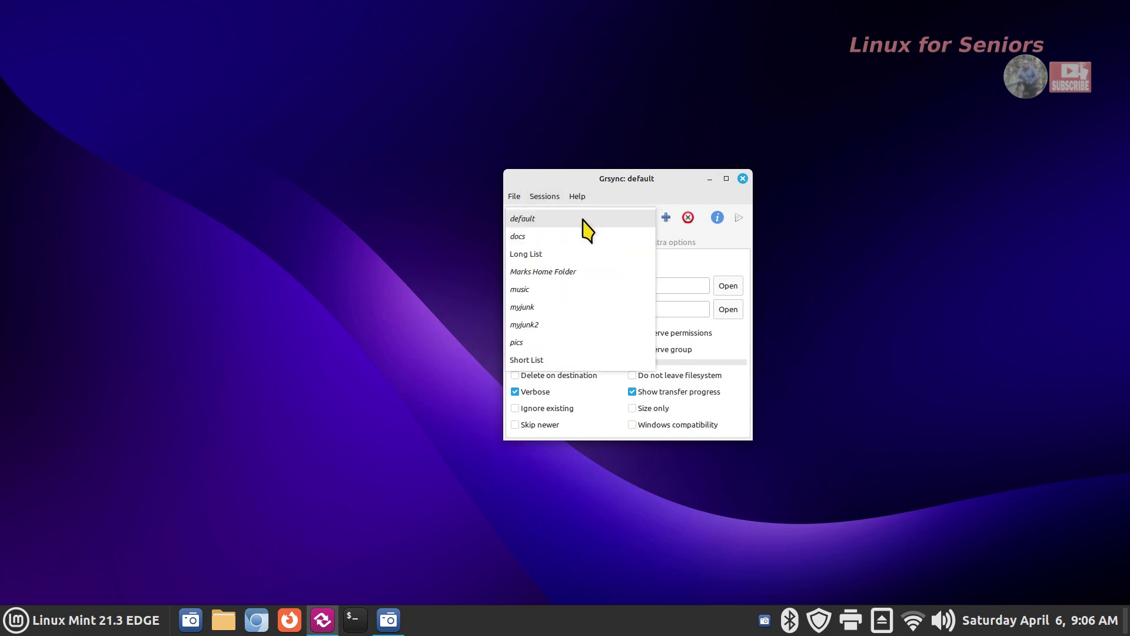
click(570, 236)
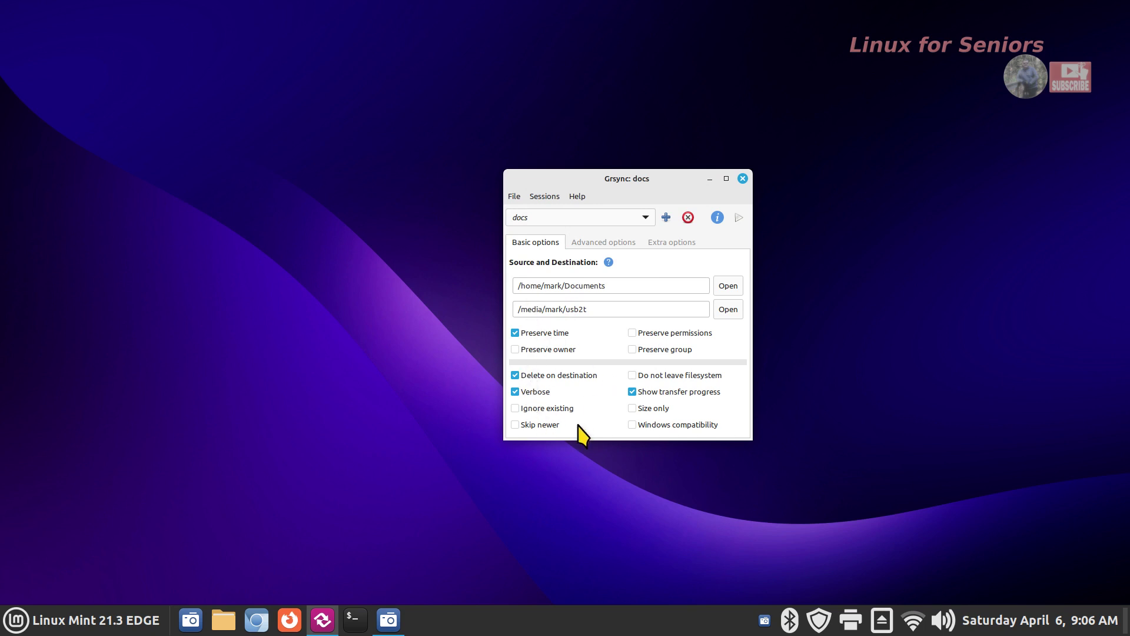
Examine the session backups in Documents/Grsync Backups through the docs session's export dialog, and cancel the export.
click(544, 199)
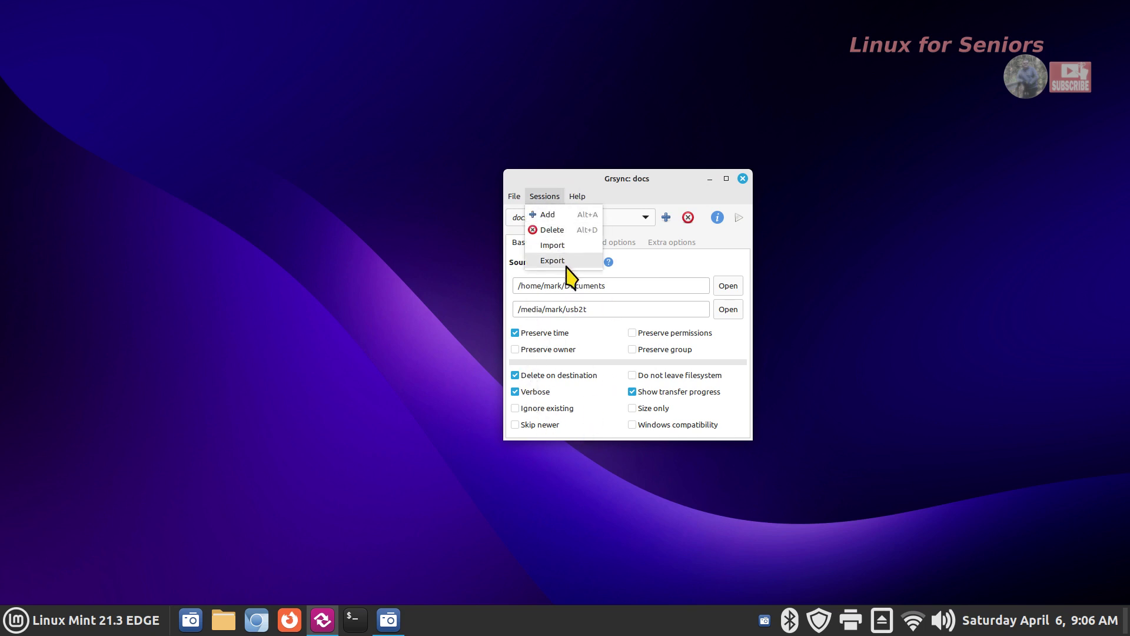
click(565, 264)
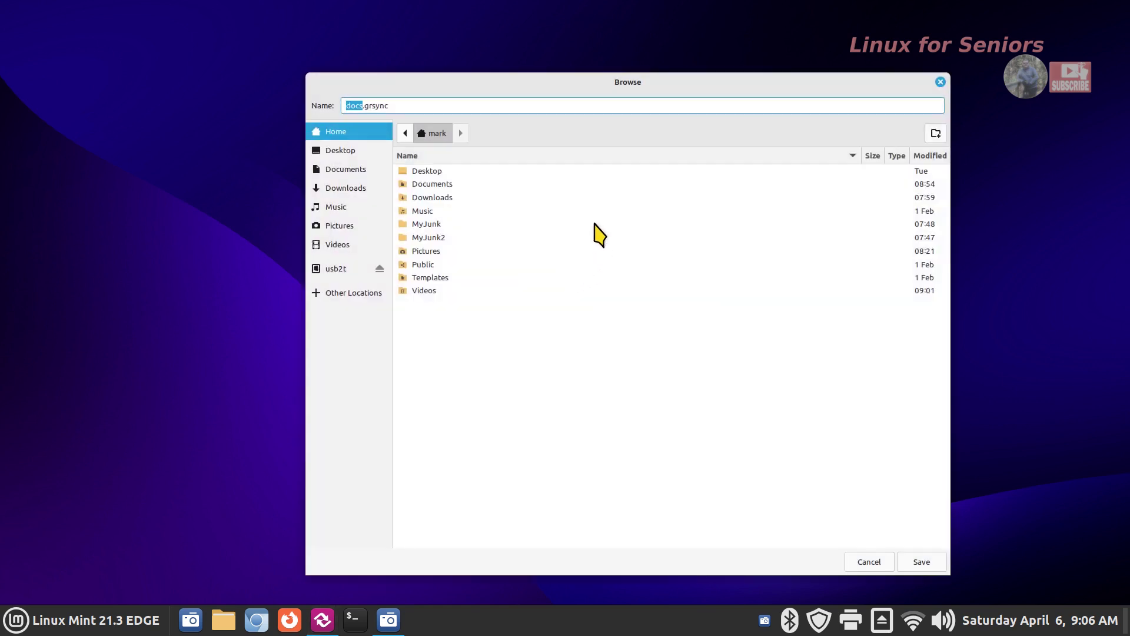
click(357, 169)
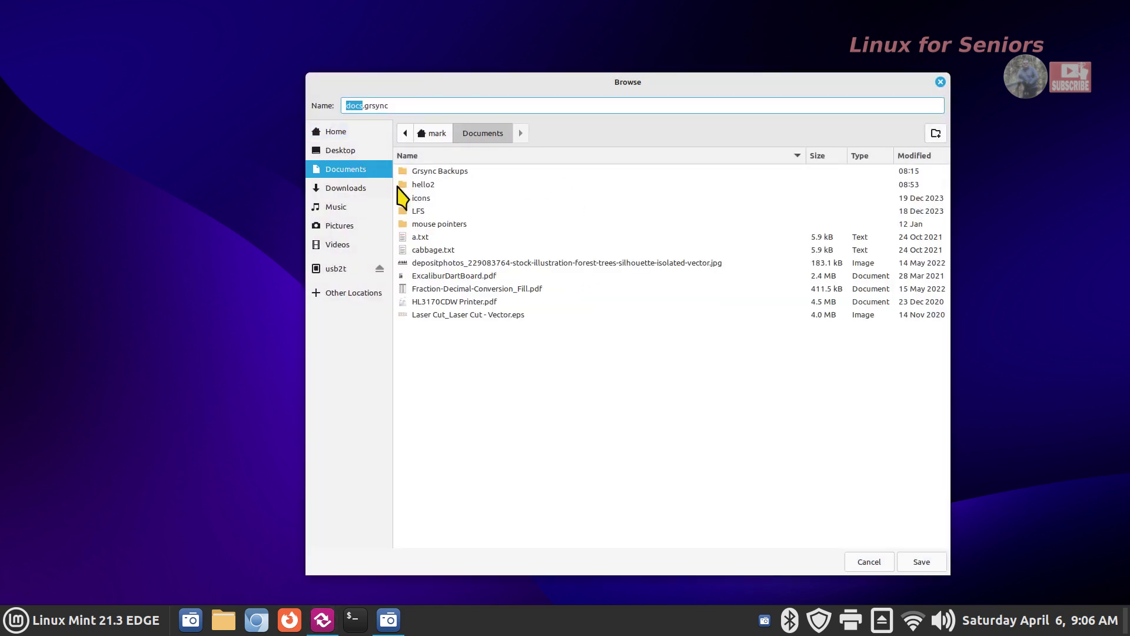
double_click(441, 171)
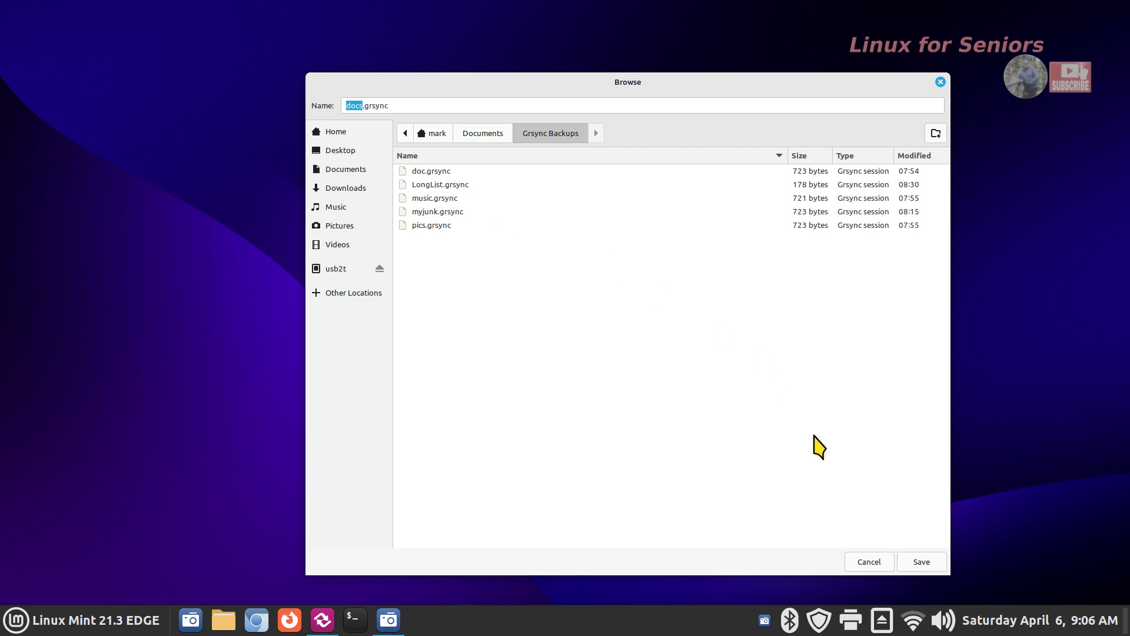
click(870, 562)
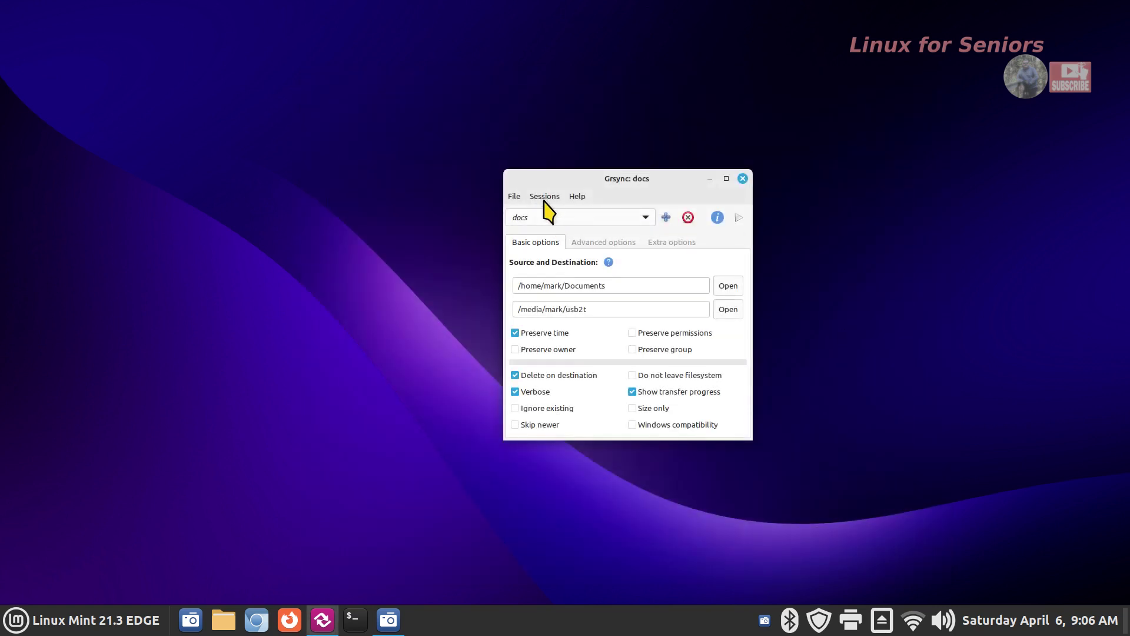
Review the session commands and saved sessions, keep docs selected, and move the Grsync window away from the desktop's centre.
click(544, 197)
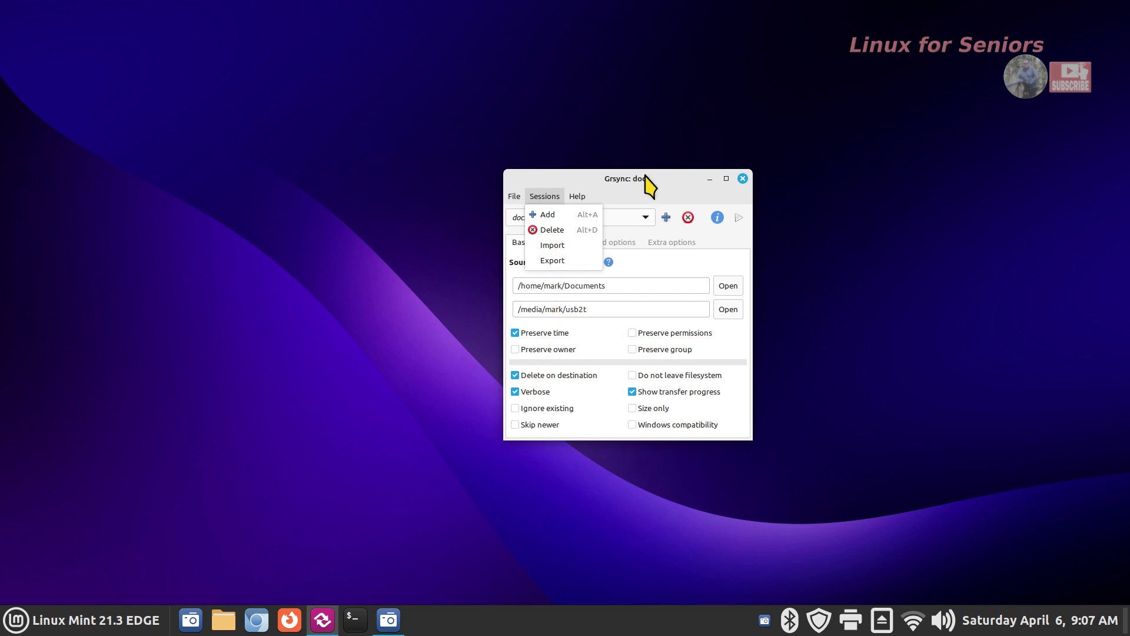
click(525, 207)
click(530, 219)
click(532, 220)
click(535, 222)
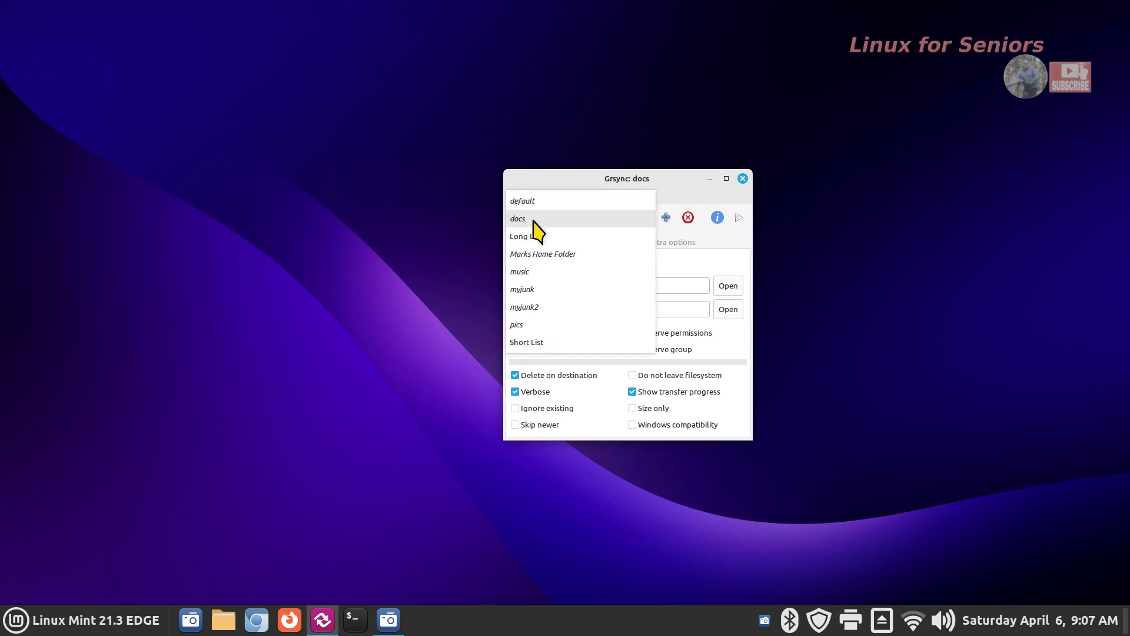
click(534, 222)
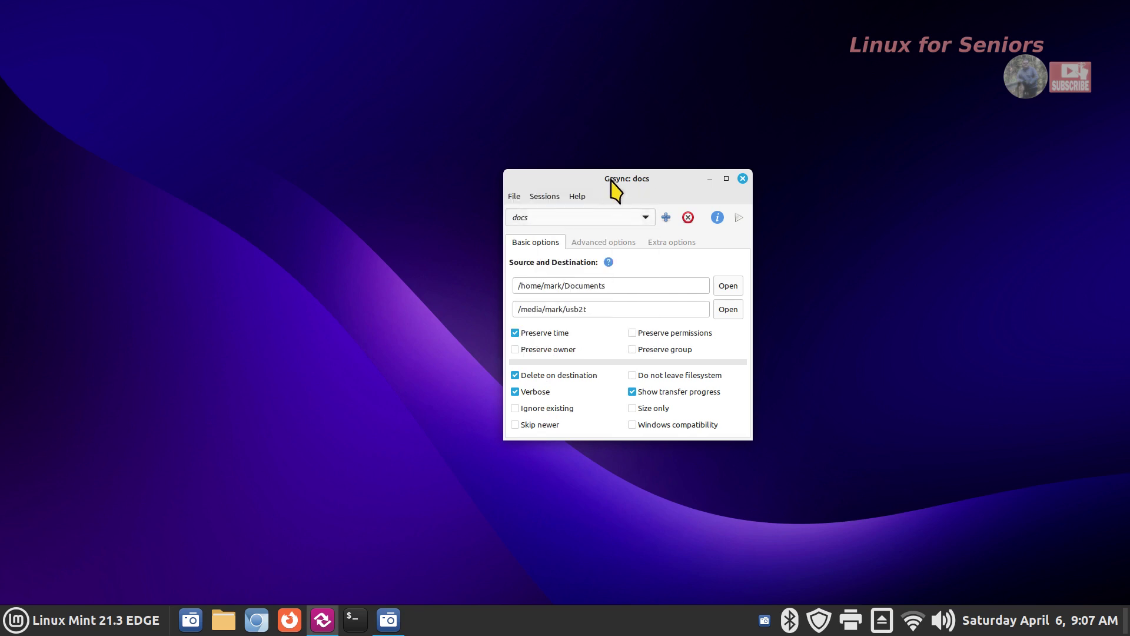
drag(613, 184, 875, 203)
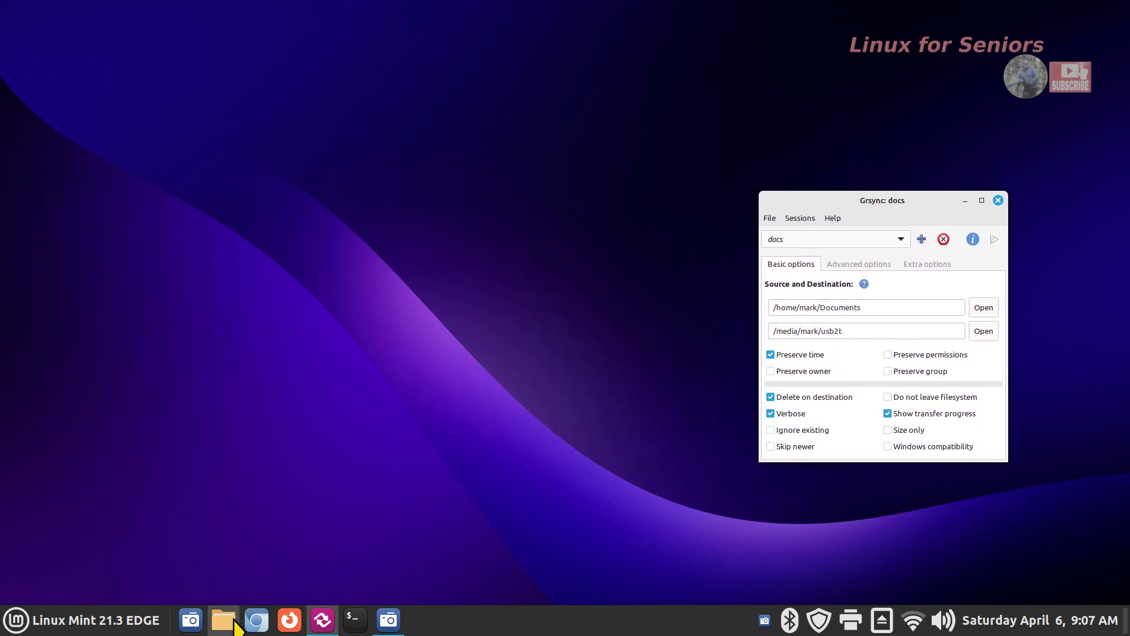
Open the usb2t drive in the file manager and delete its Documents, Music, MyJunk, MyJunk2 and Pictures folders.
click(223, 618)
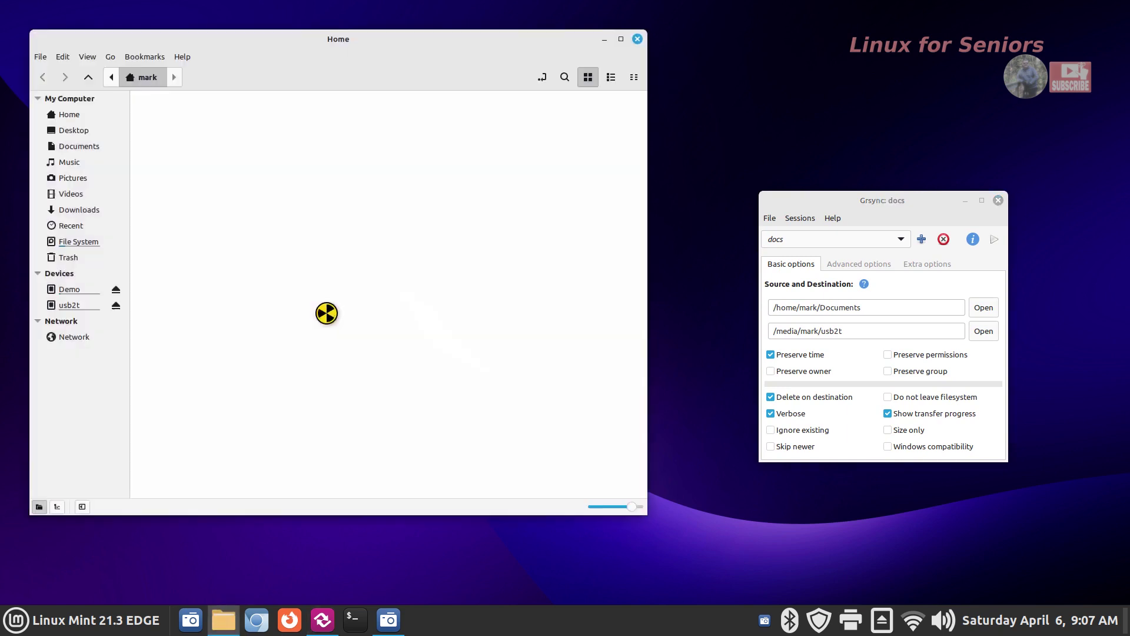
click(79, 306)
drag(584, 118, 160, 190)
key(Delete)
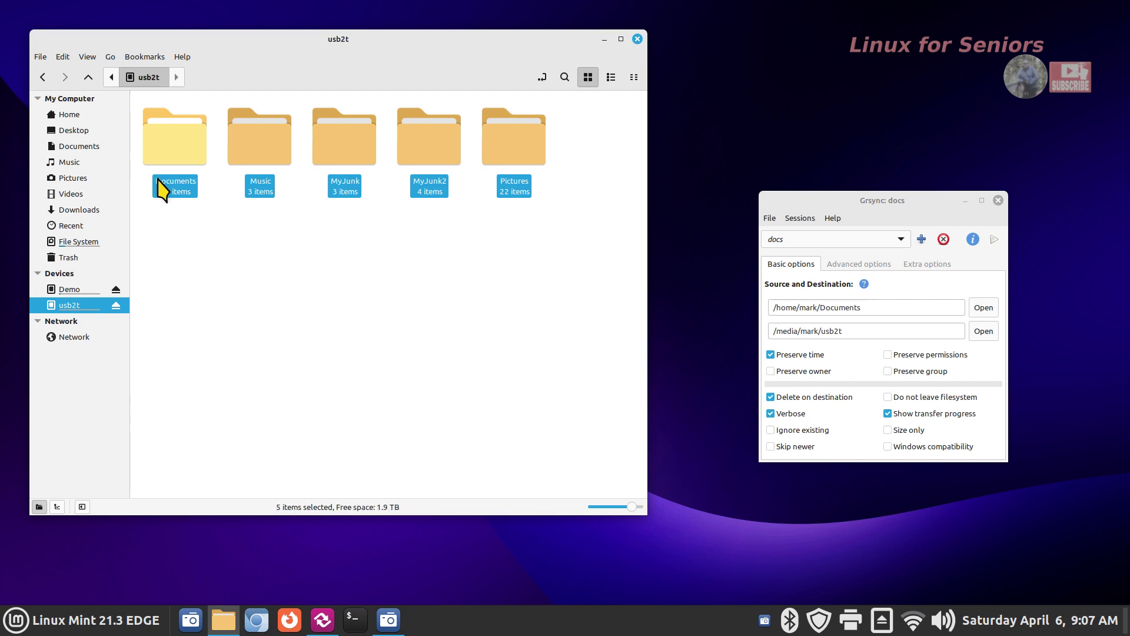
Inspect the usb2t drive's properties for contents and used space, and close the properties window.
right_click(89, 310)
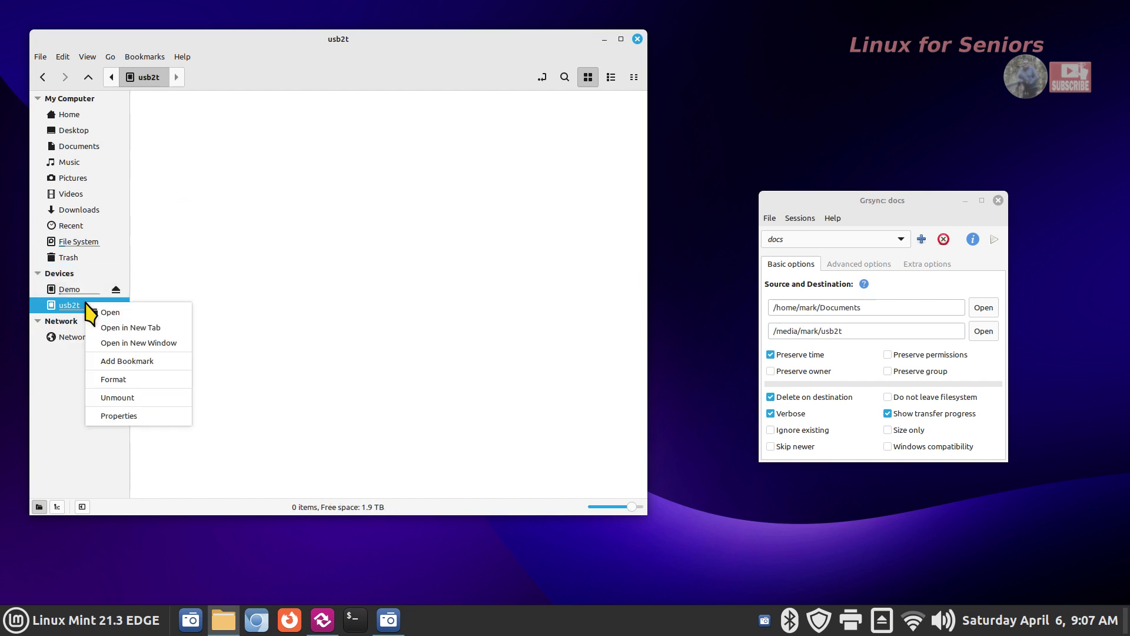
click(138, 417)
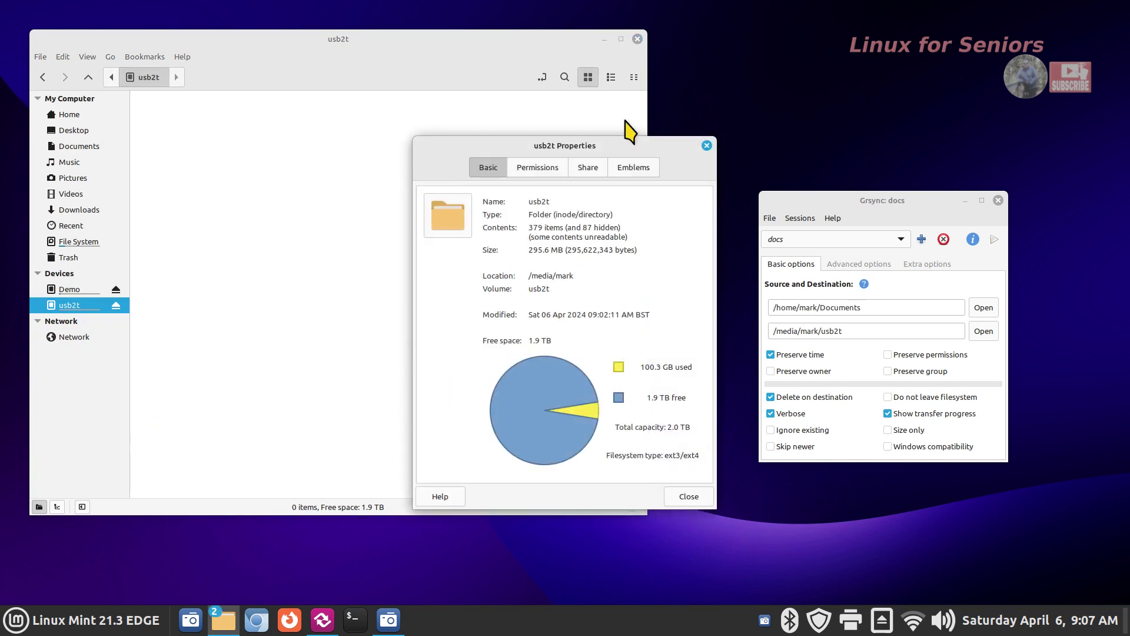
drag(675, 147, 511, 140)
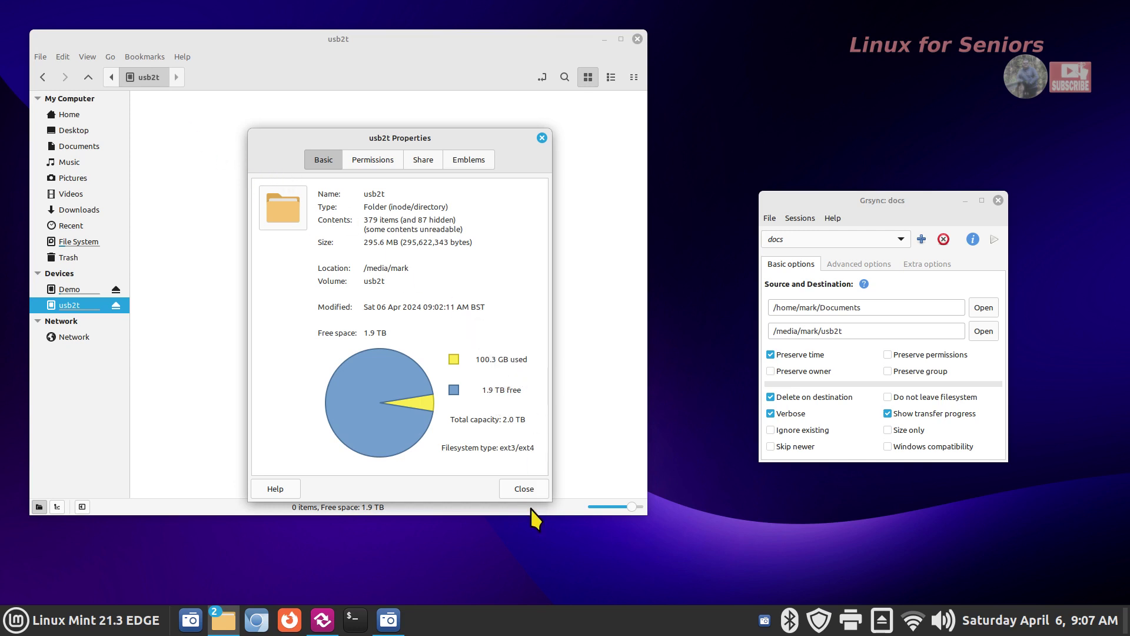
click(521, 487)
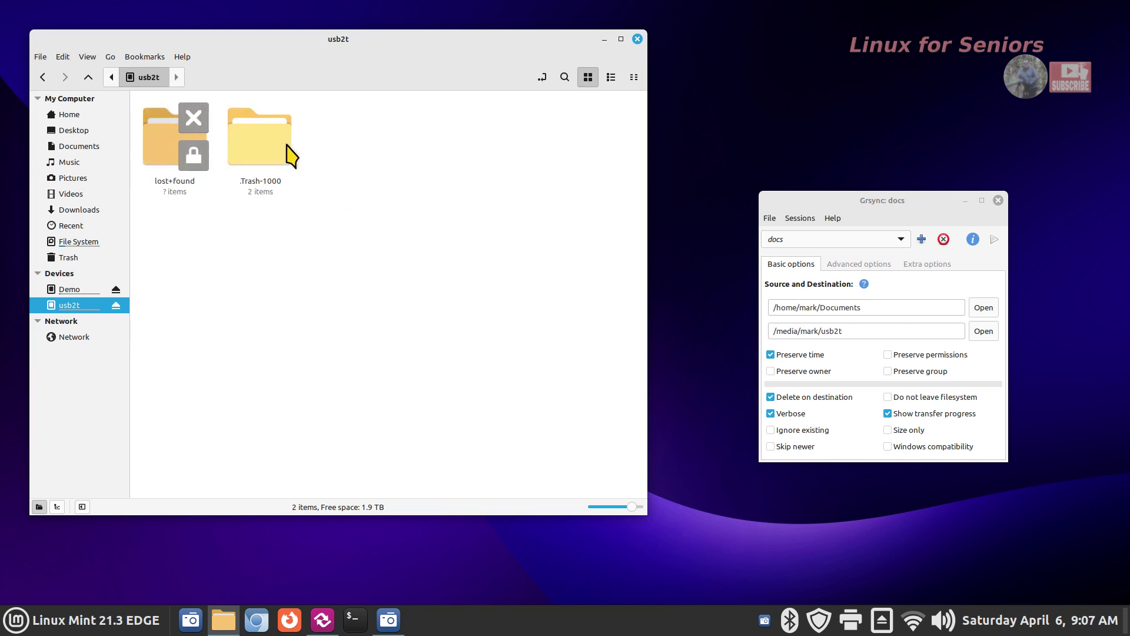
Permanently delete the hidden .Trash-1000 folder from the usb2t drive.
right_click(241, 134)
click(297, 355)
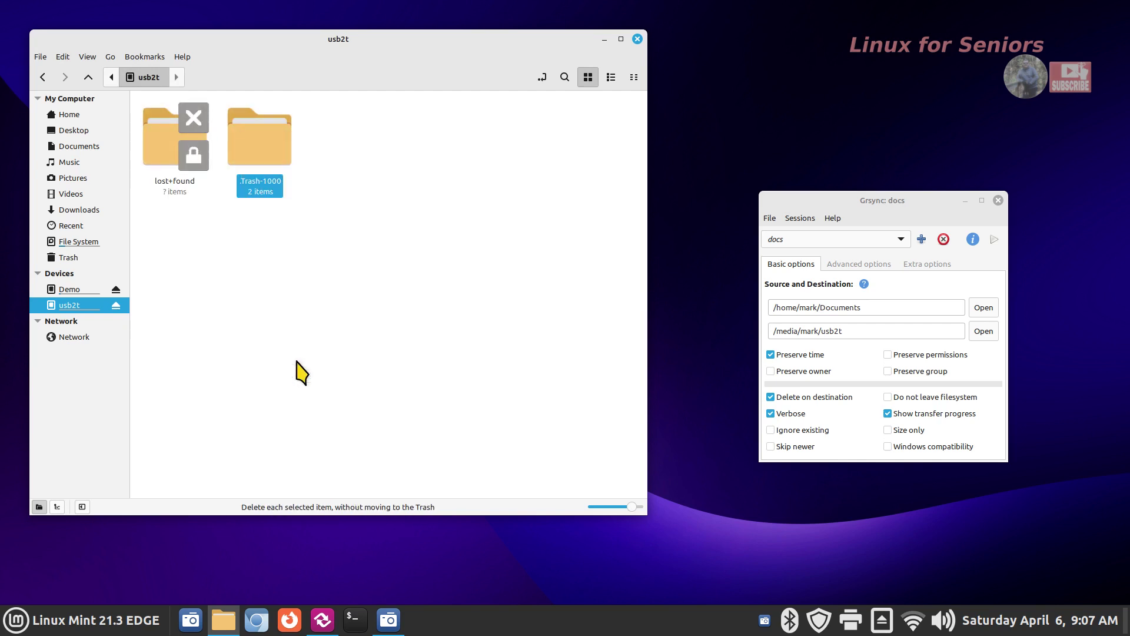
click(471, 324)
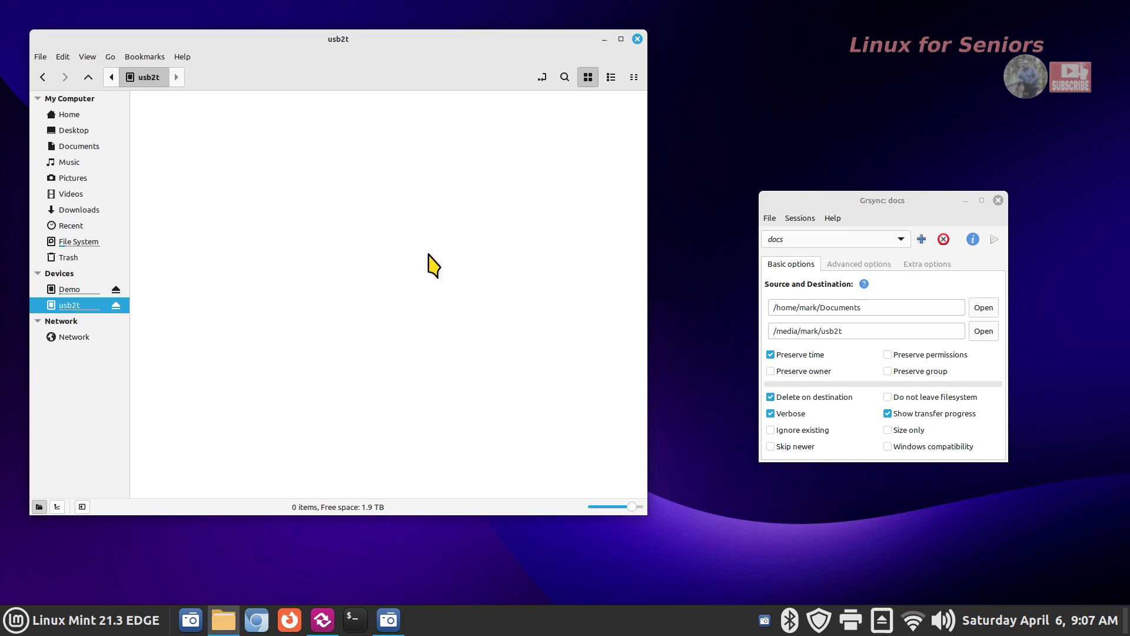
Recheck the size and used space of usb2t in its properties after emptying the drive's trash.
right_click(59, 305)
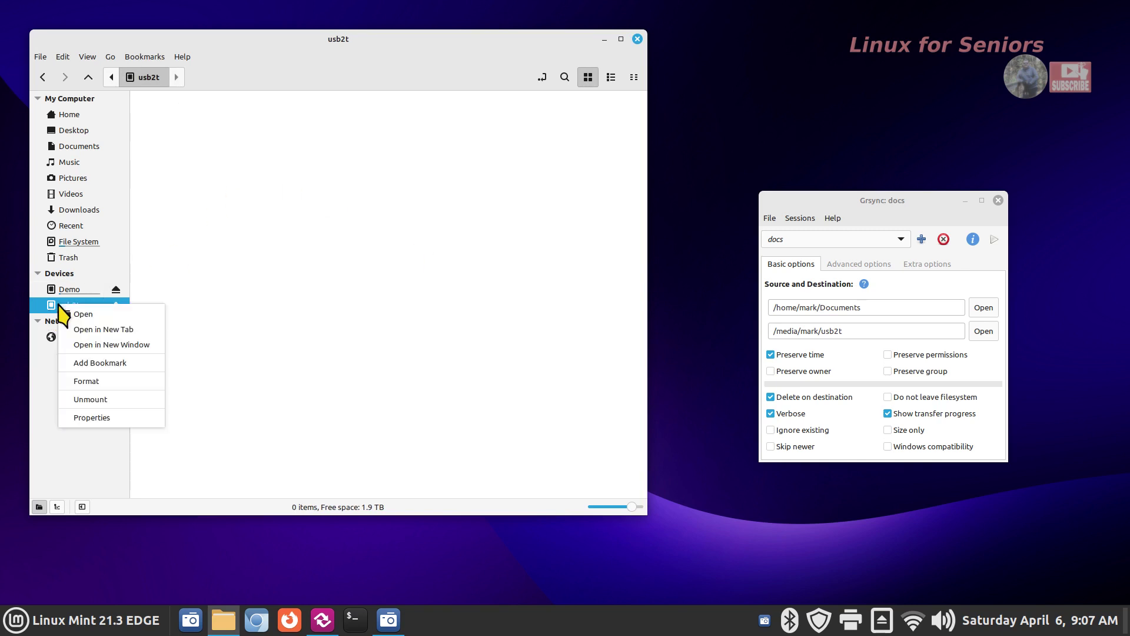
click(94, 418)
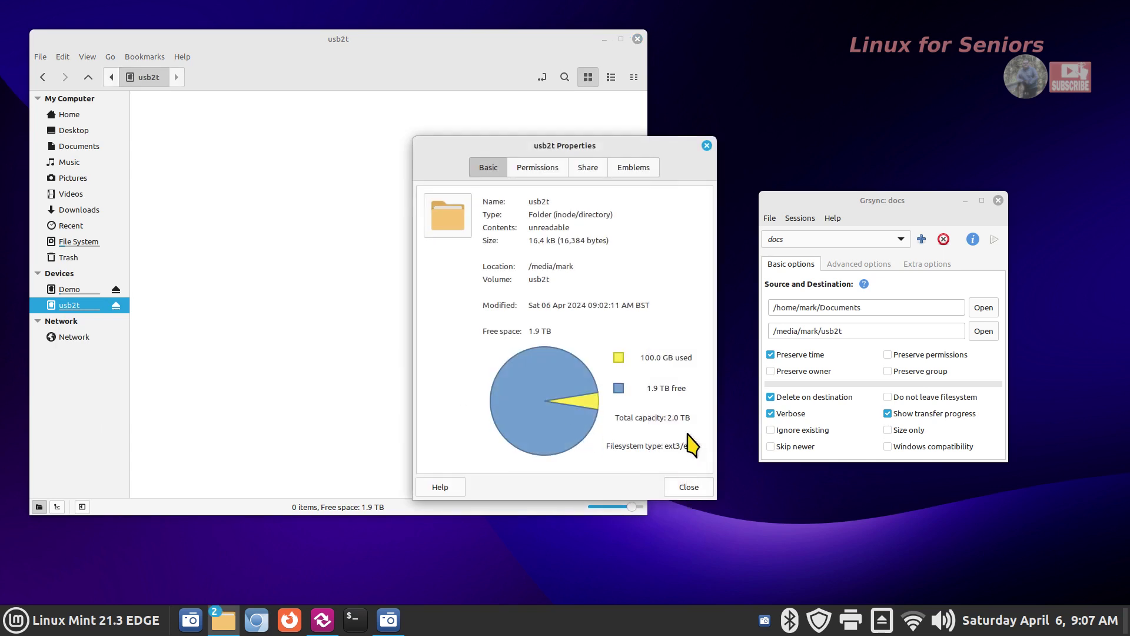
click(689, 487)
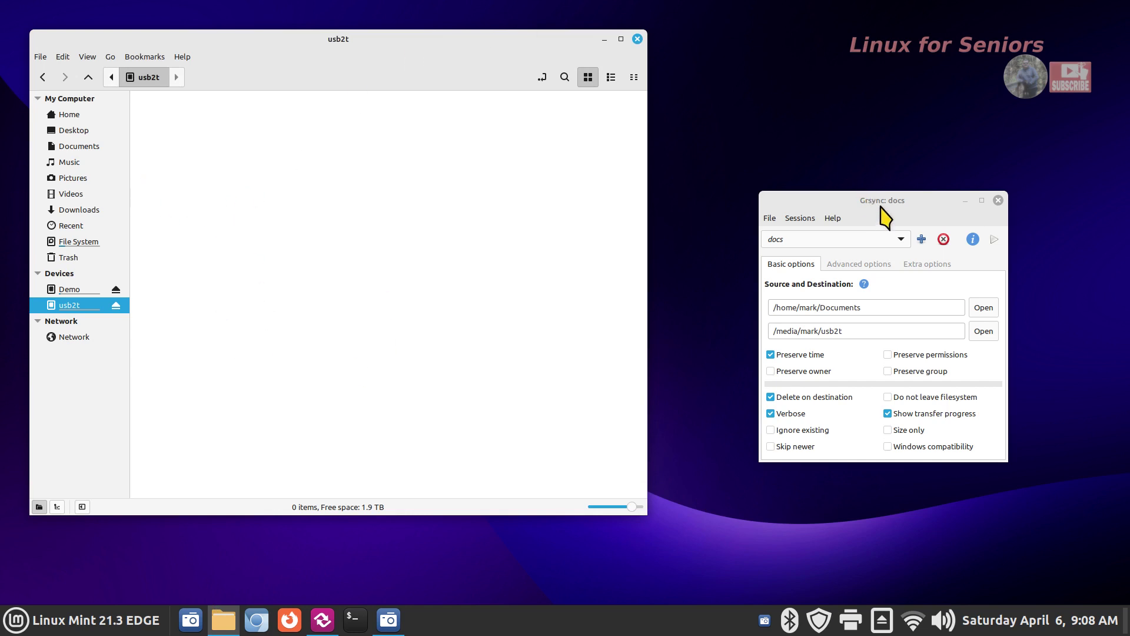
Switch Grsync from the docs session to default and place its window beside the file manager.
drag(877, 205, 784, 178)
click(765, 210)
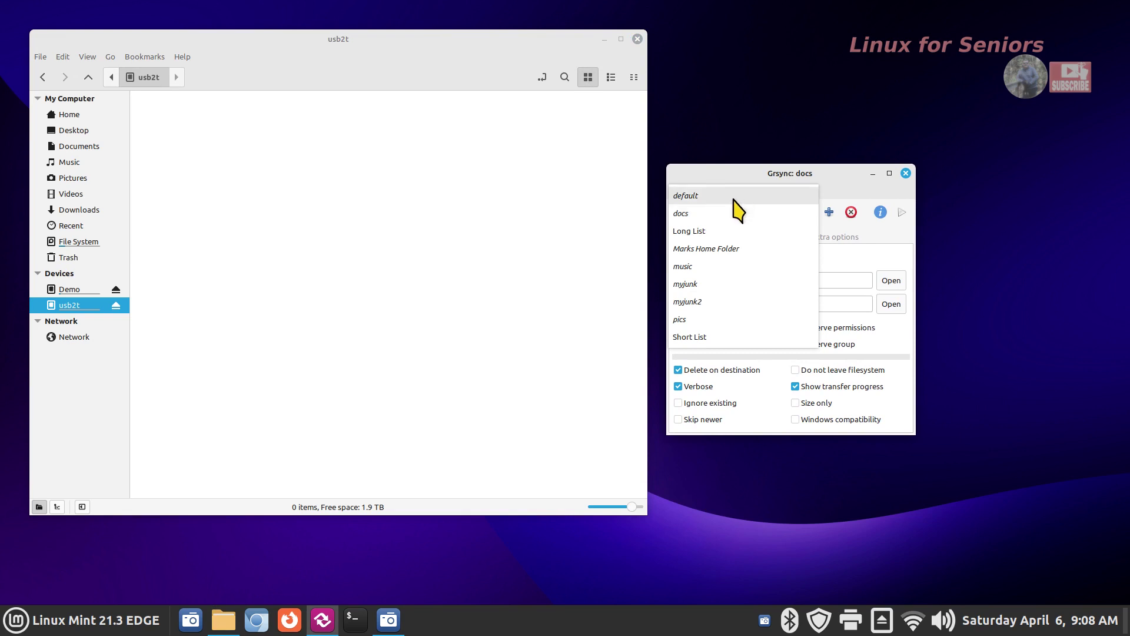
click(733, 195)
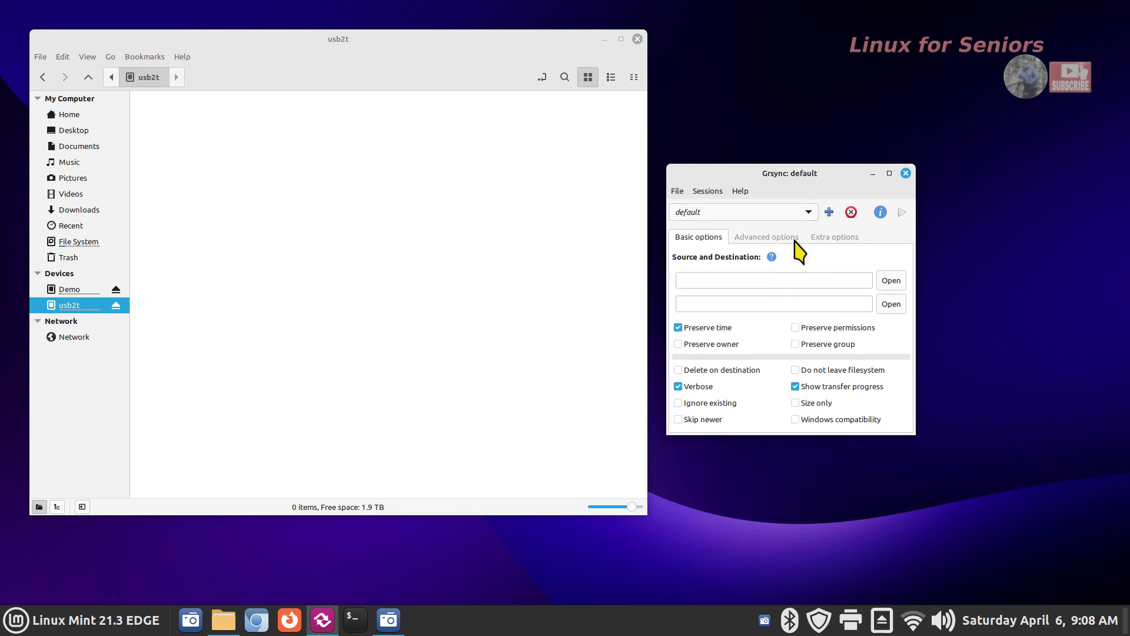
drag(785, 176, 808, 206)
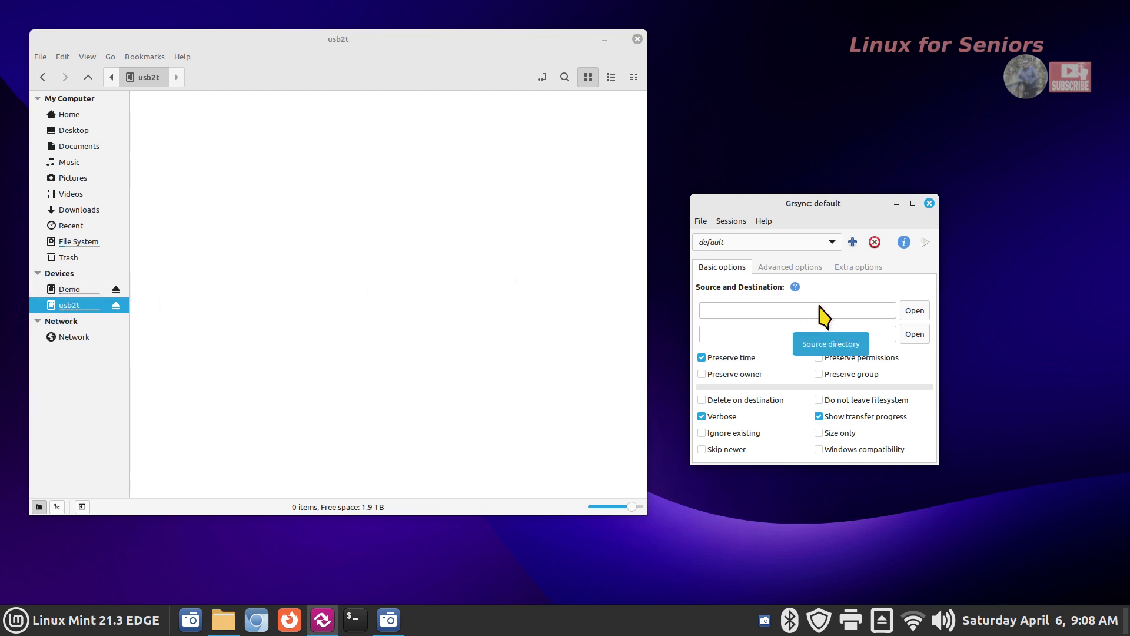
Set the home Documents folder as the source and the usb2t drive as the destination, and run the backup.
click(913, 310)
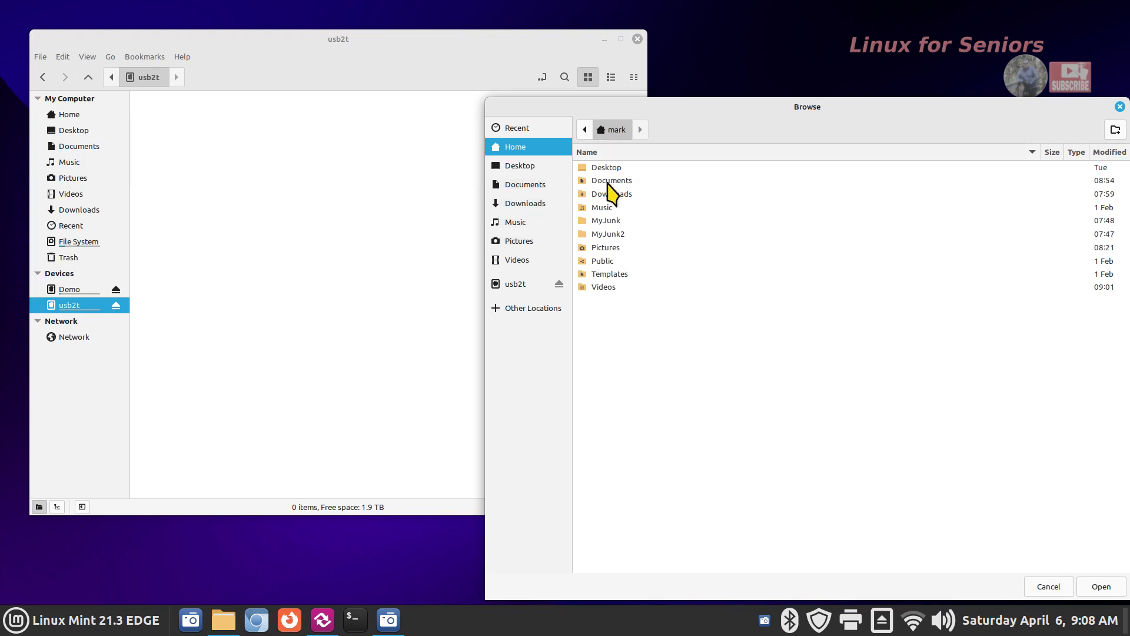
click(531, 188)
click(1110, 588)
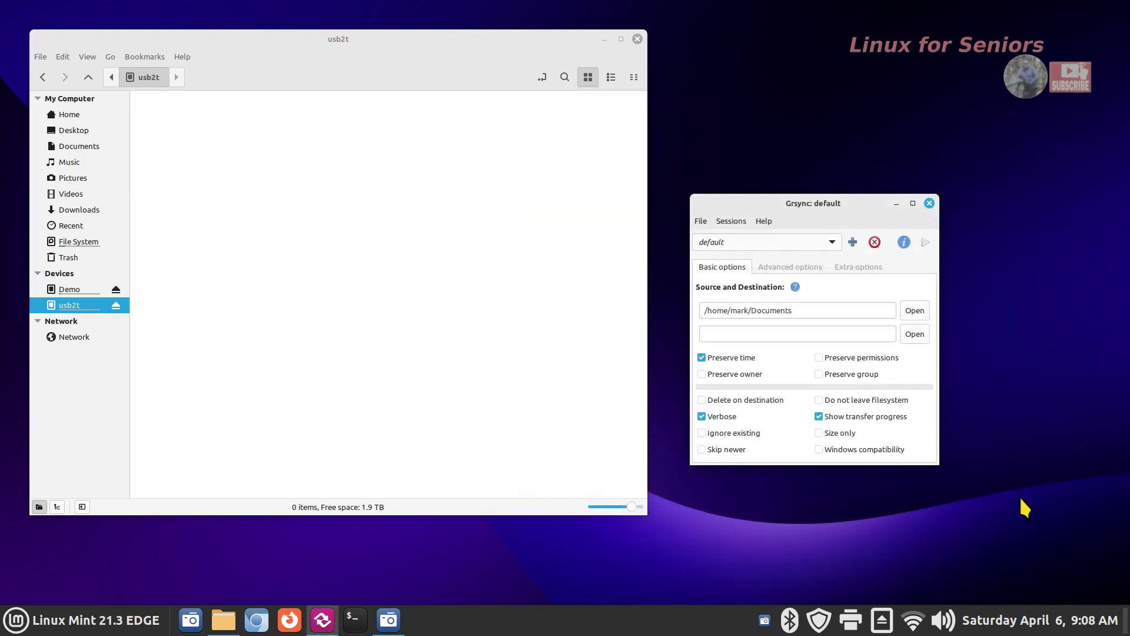
click(914, 335)
click(517, 287)
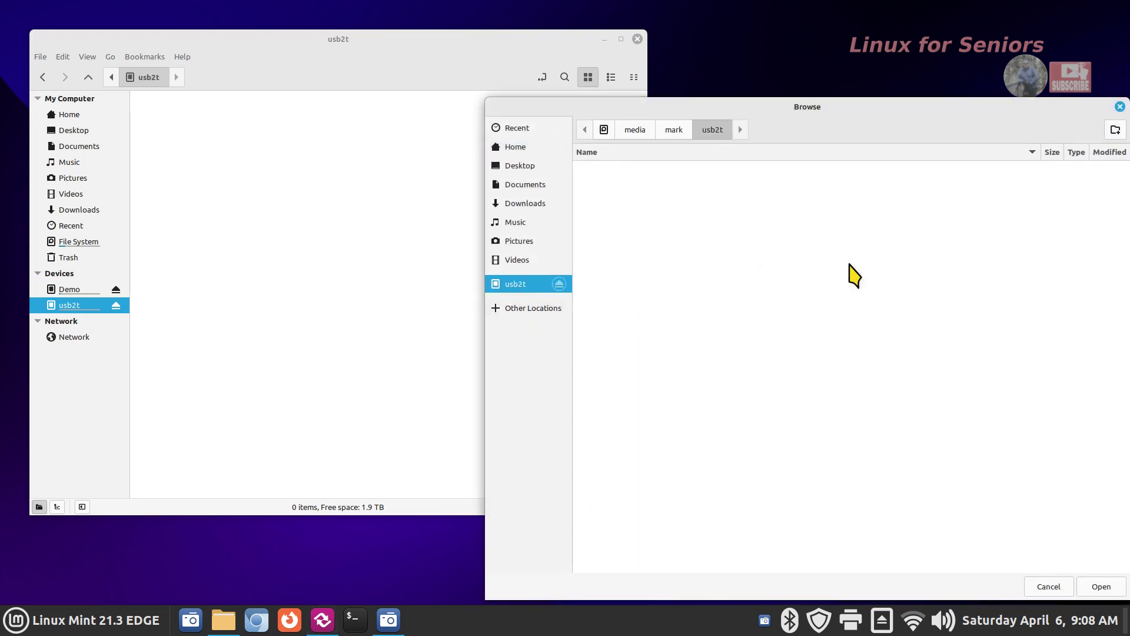
click(1101, 587)
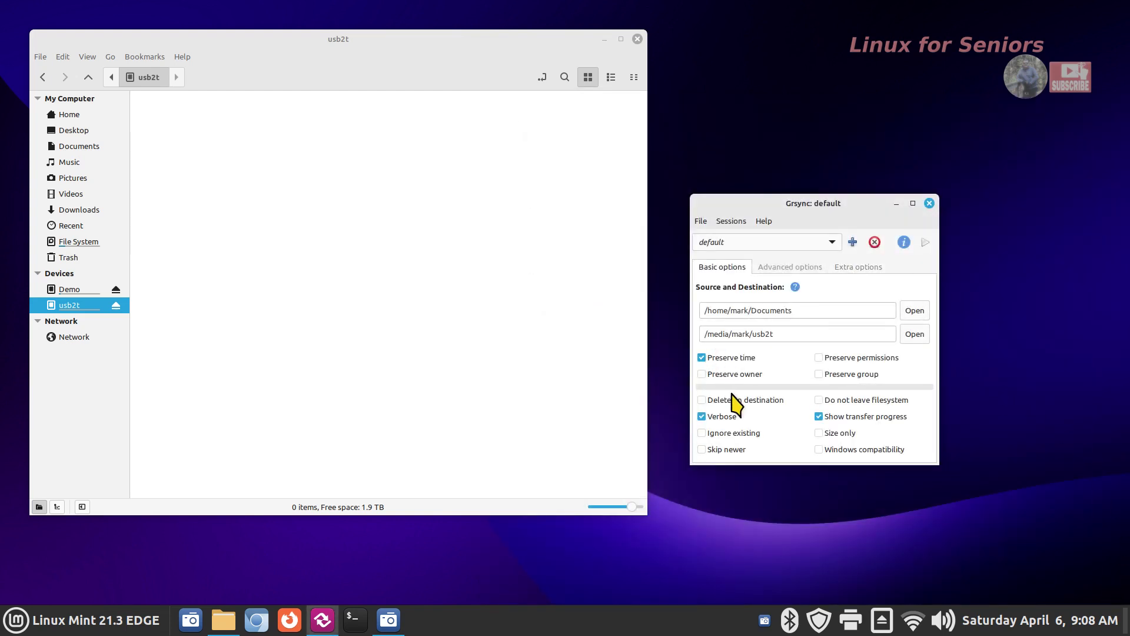
click(924, 243)
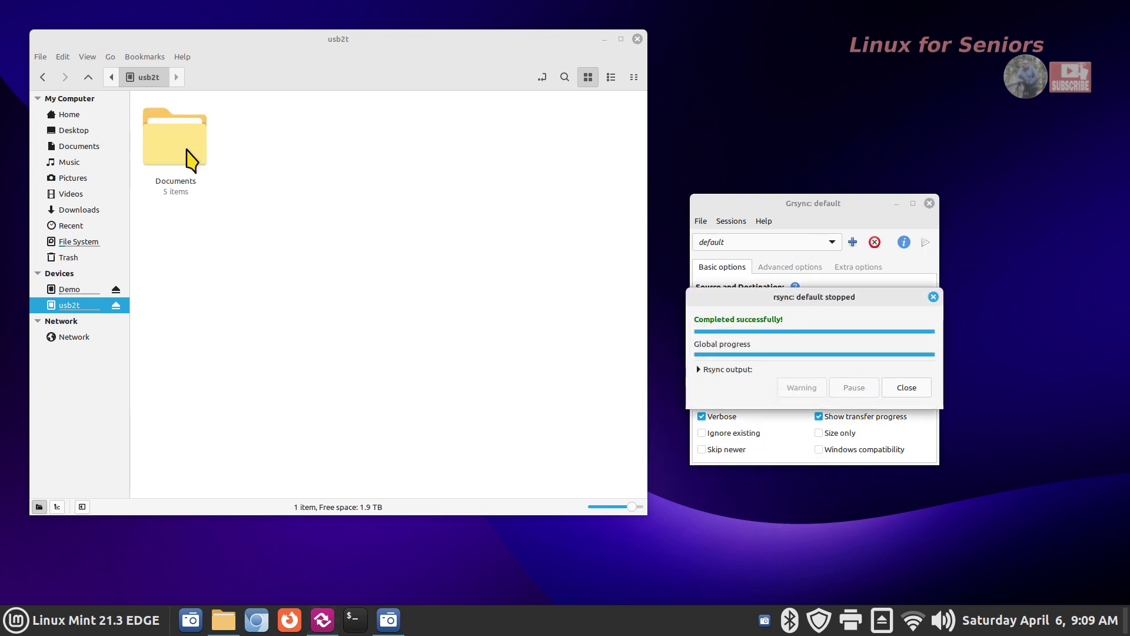
Compare the home Documents folder with its copy on usb2t, and close the finished rsync dialog.
click(109, 148)
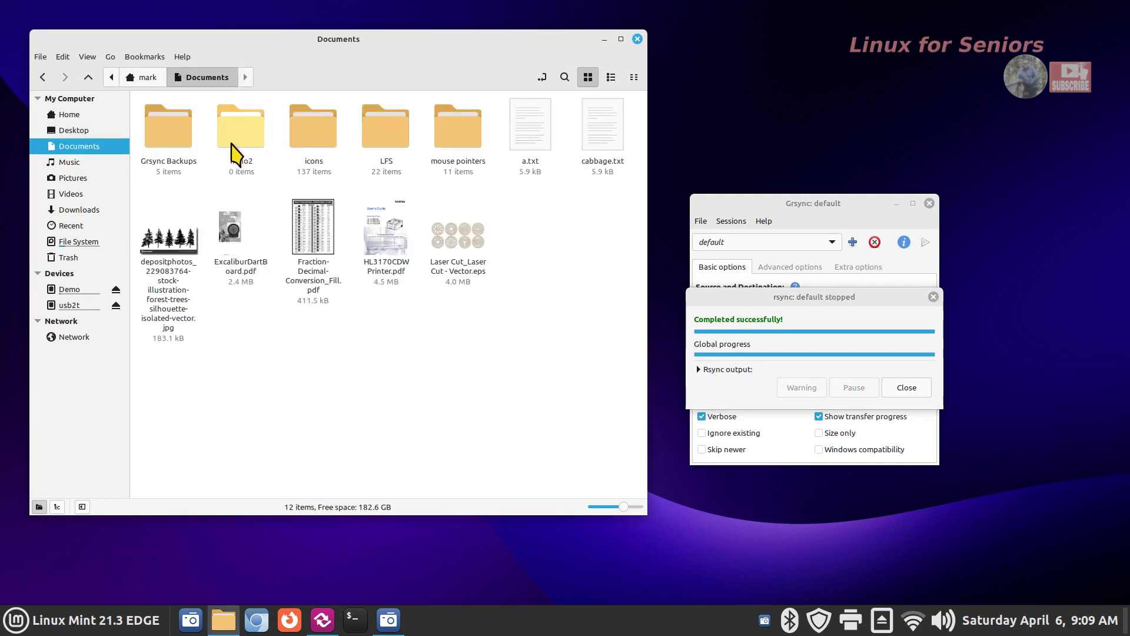
click(72, 305)
click(198, 152)
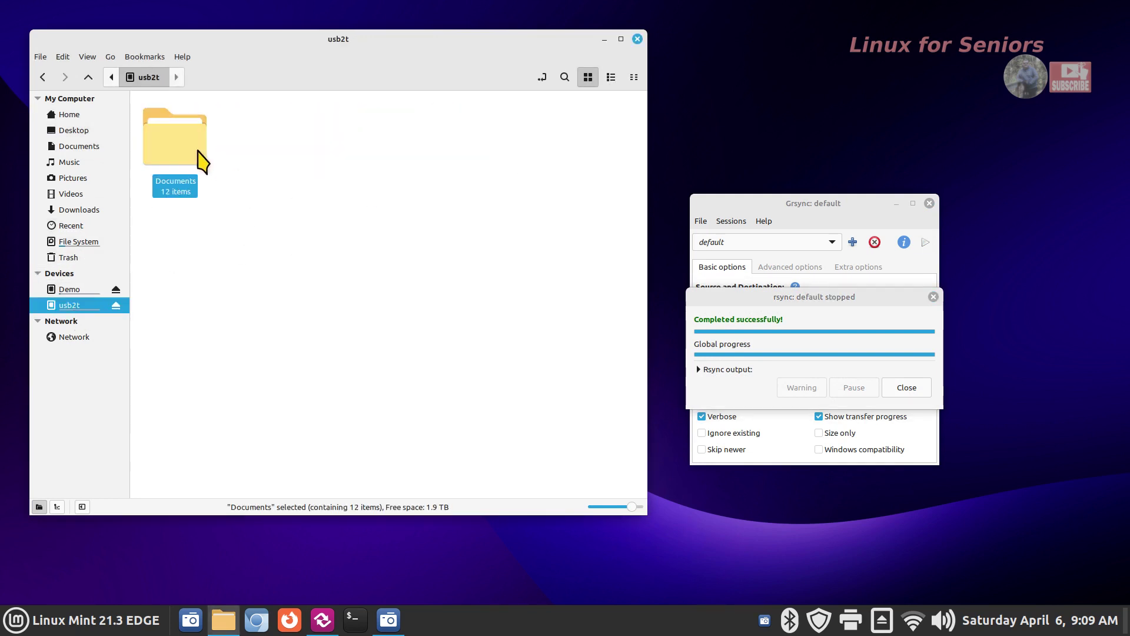
double_click(198, 151)
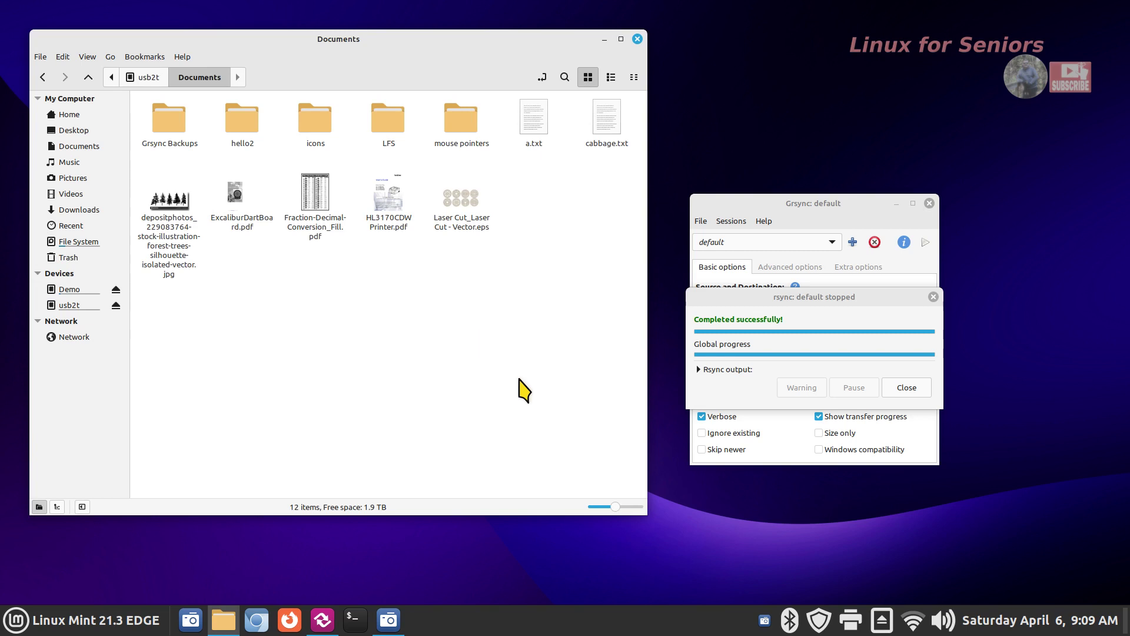
key(ctrl+plus)
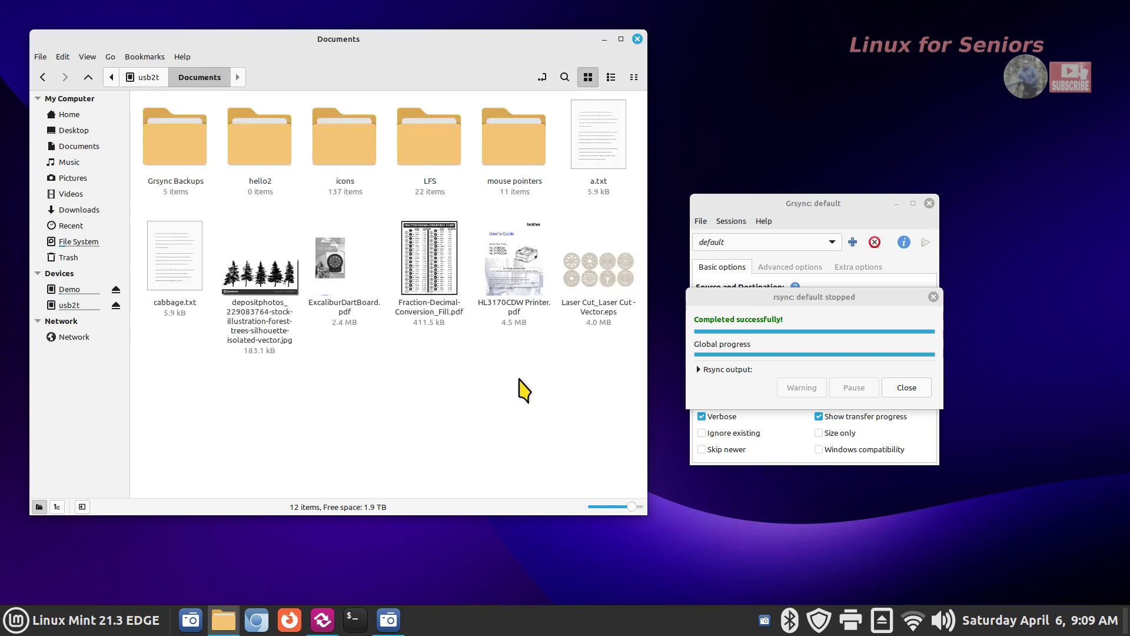
click(76, 148)
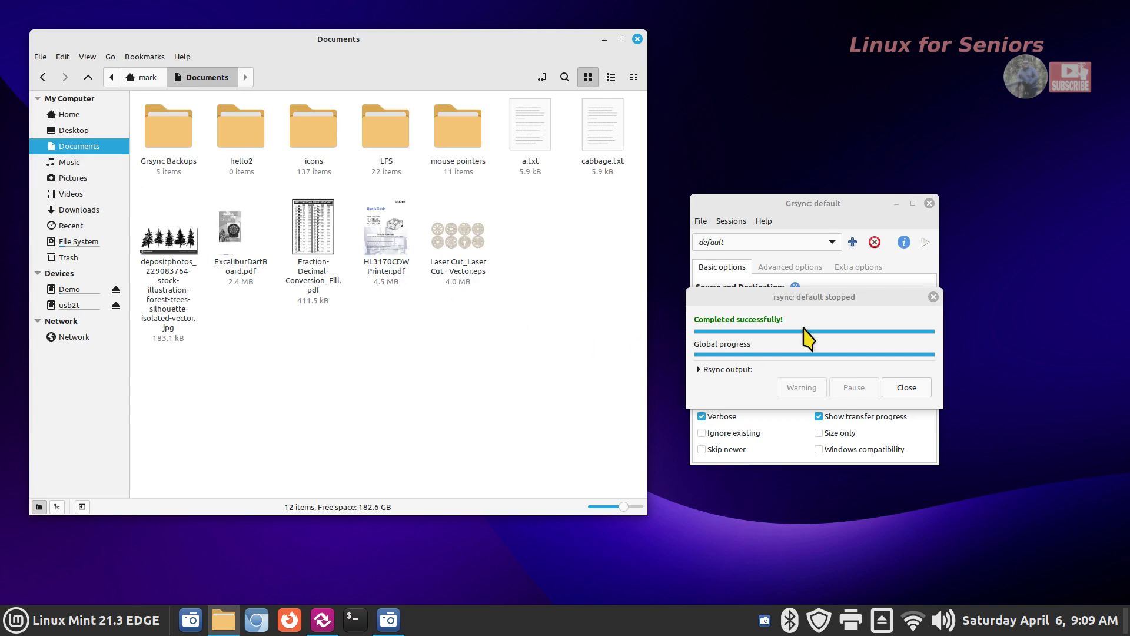
click(910, 387)
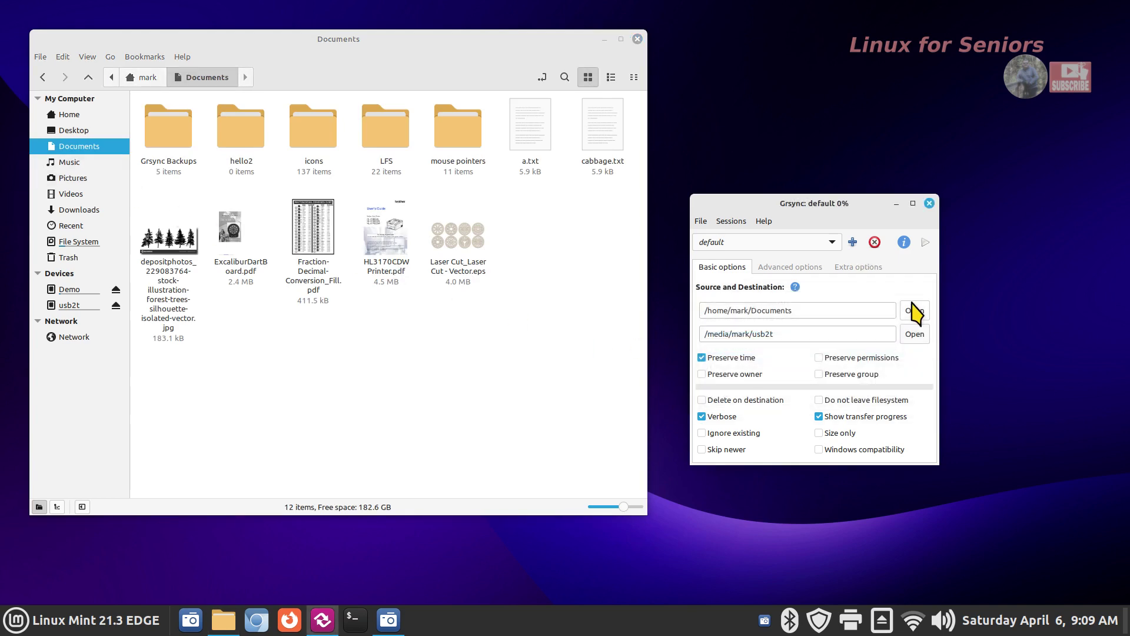
Change the source to the home Music folder, run the backup to usb2t, and check the copy on the drive.
click(914, 310)
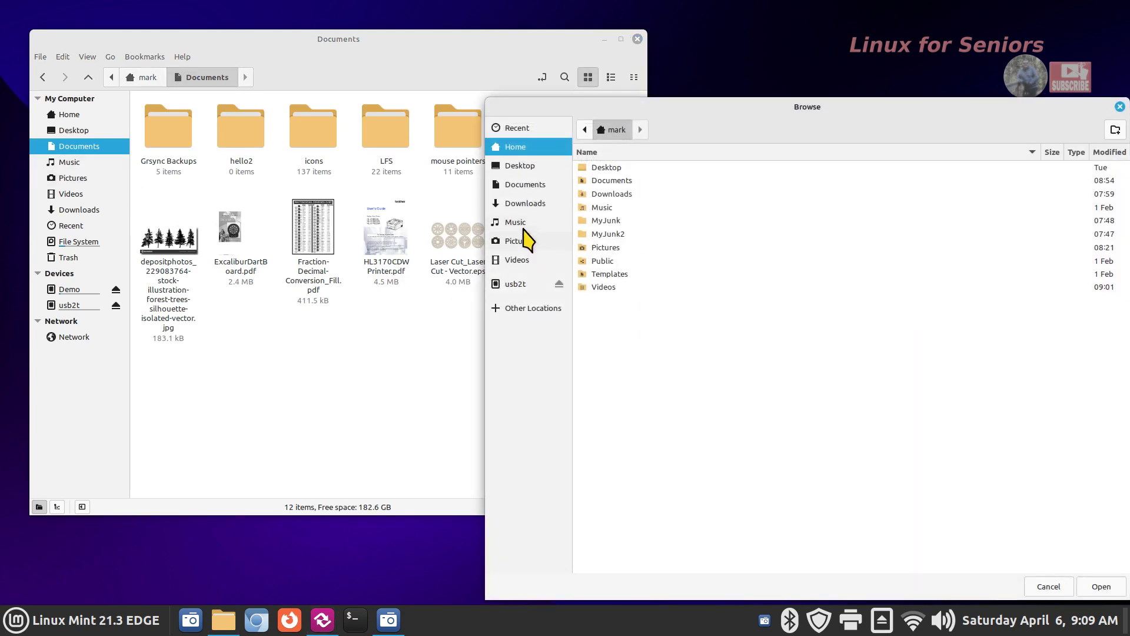
click(524, 228)
click(1100, 586)
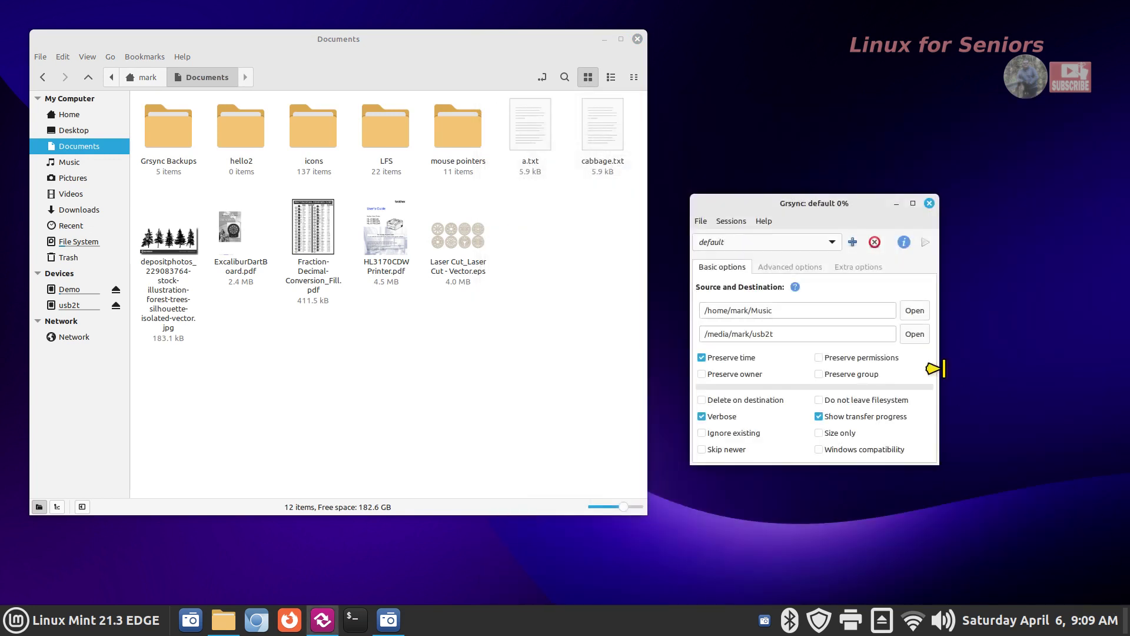
click(925, 242)
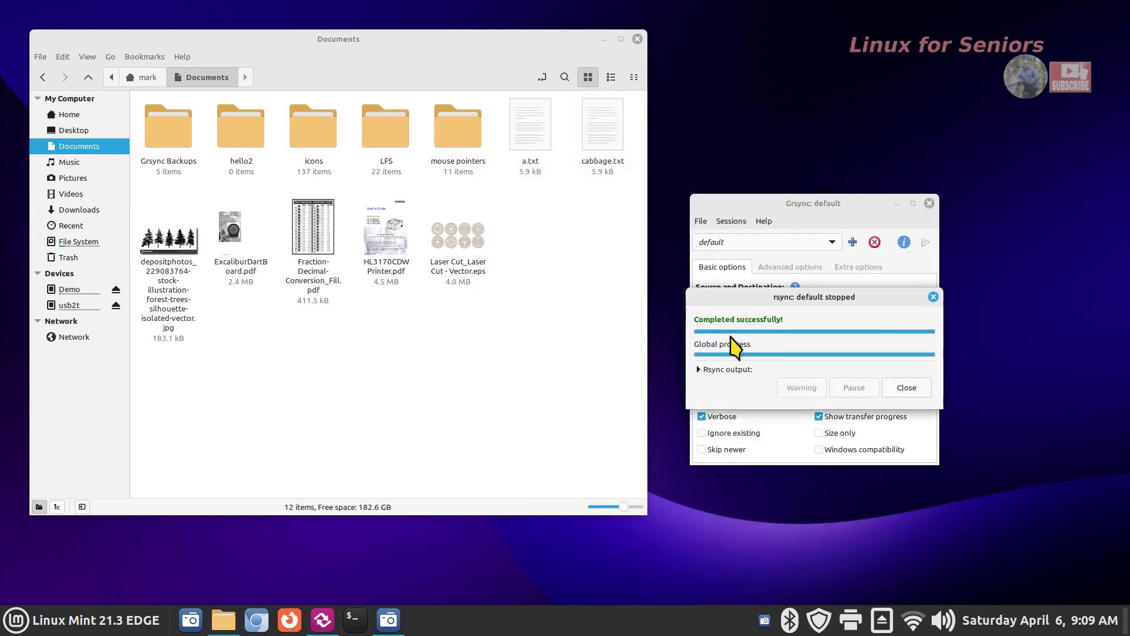
click(73, 305)
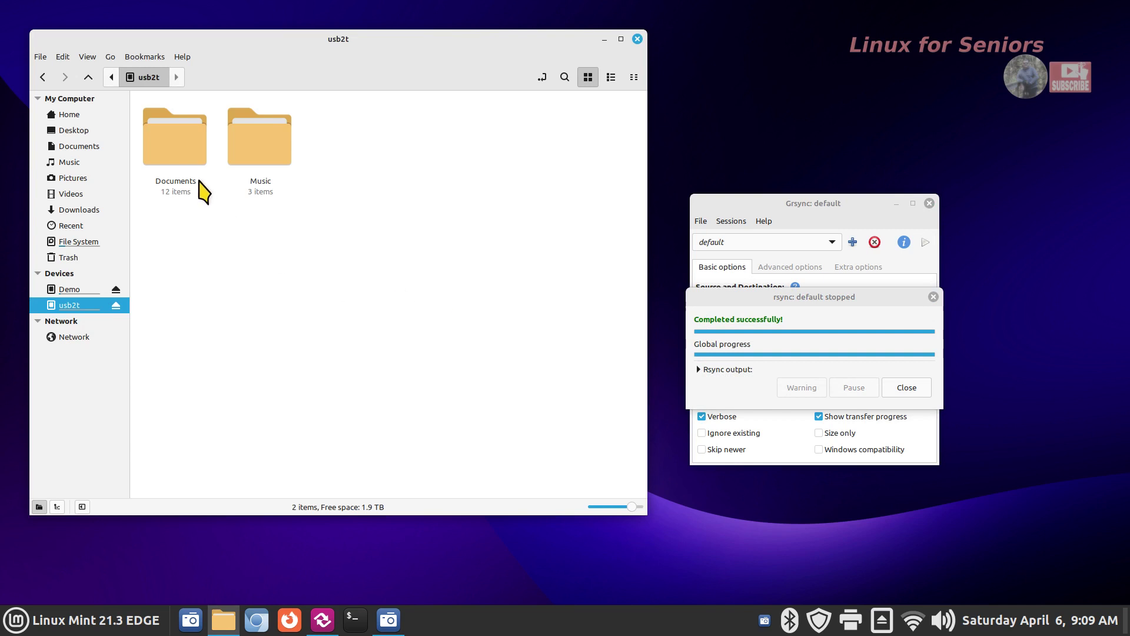
click(911, 390)
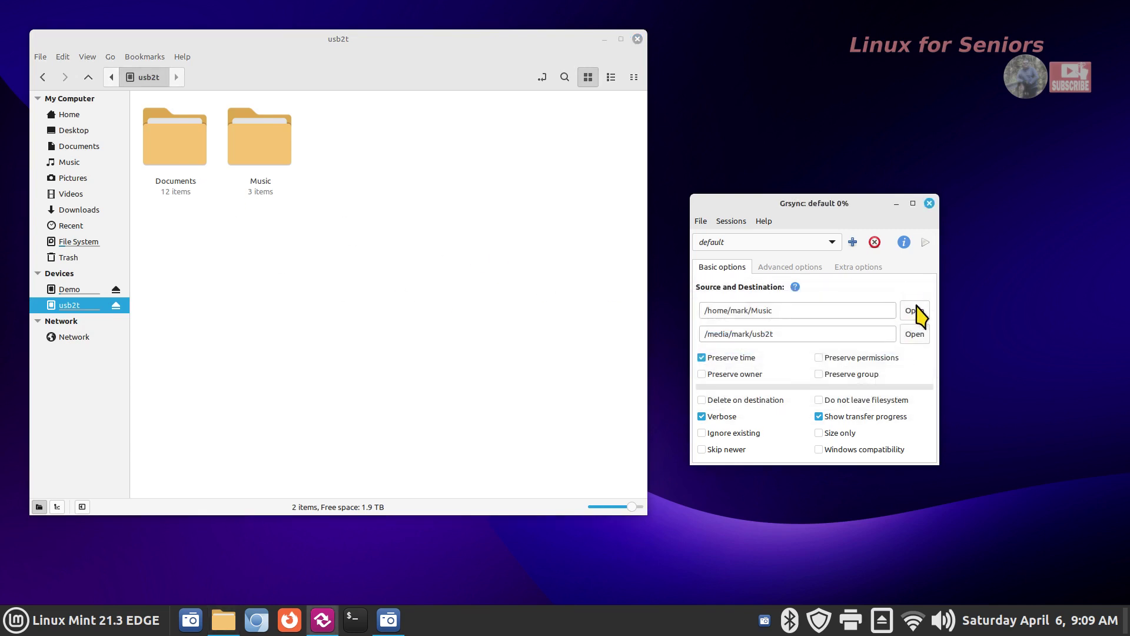
Back up the home Pictures folder to usb2t, close the rsync dialog, and move the Grsync window closer to the file manager.
click(915, 312)
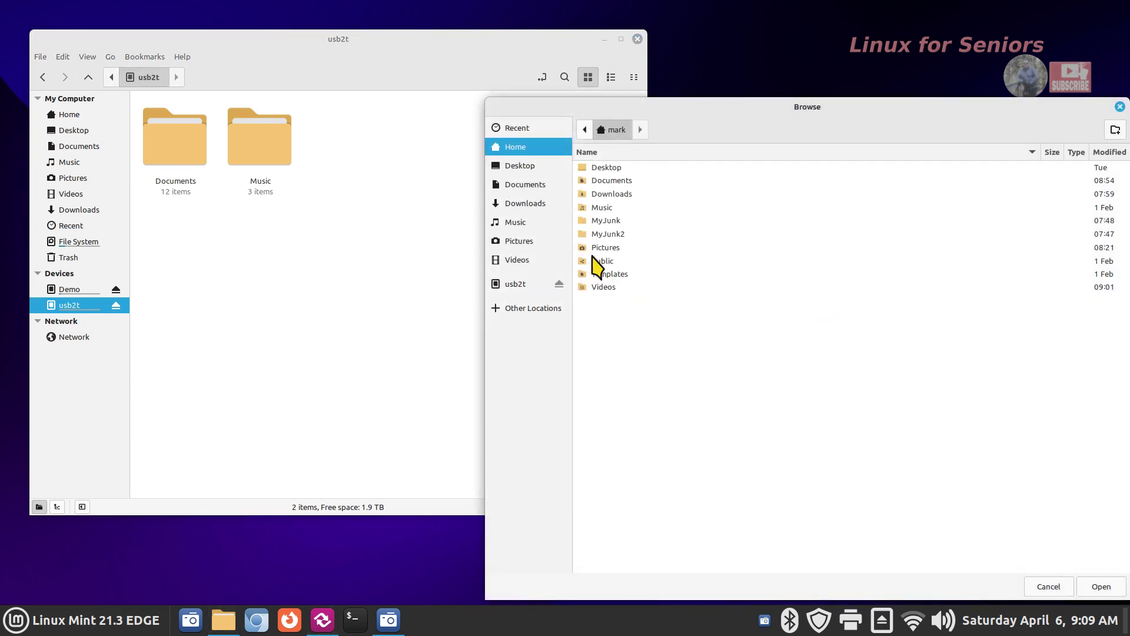
click(593, 247)
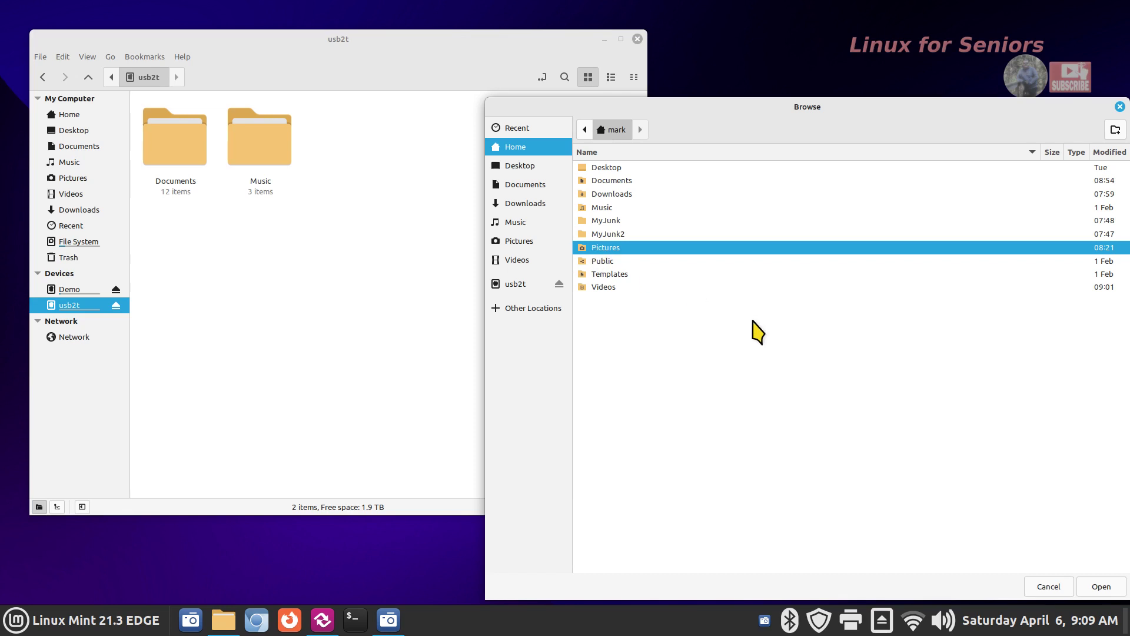
click(1098, 586)
click(925, 242)
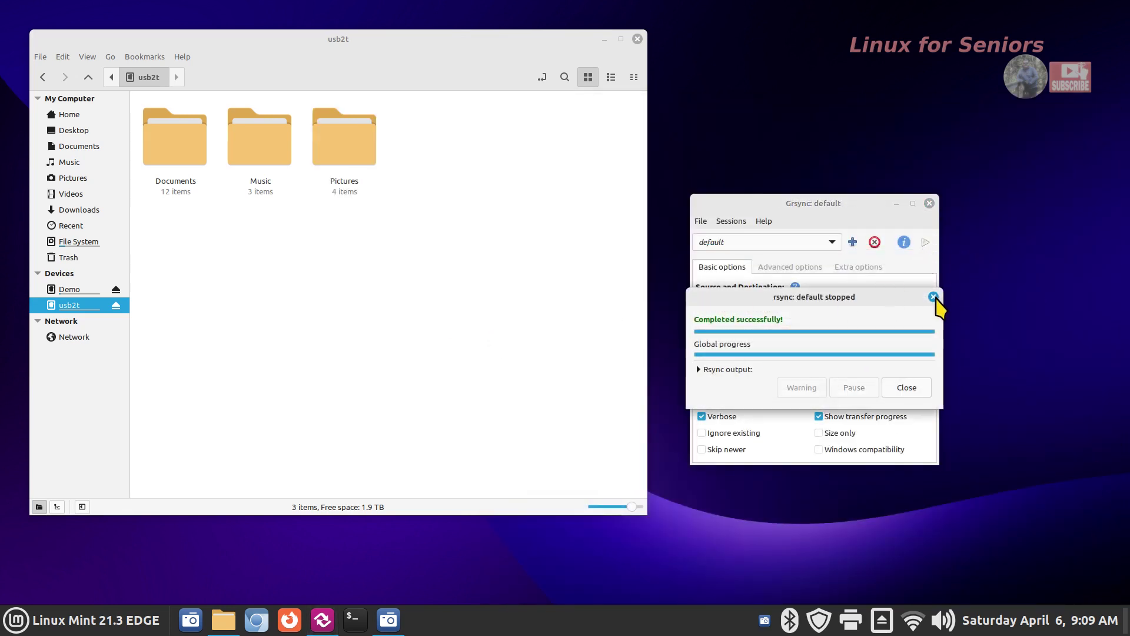
click(933, 297)
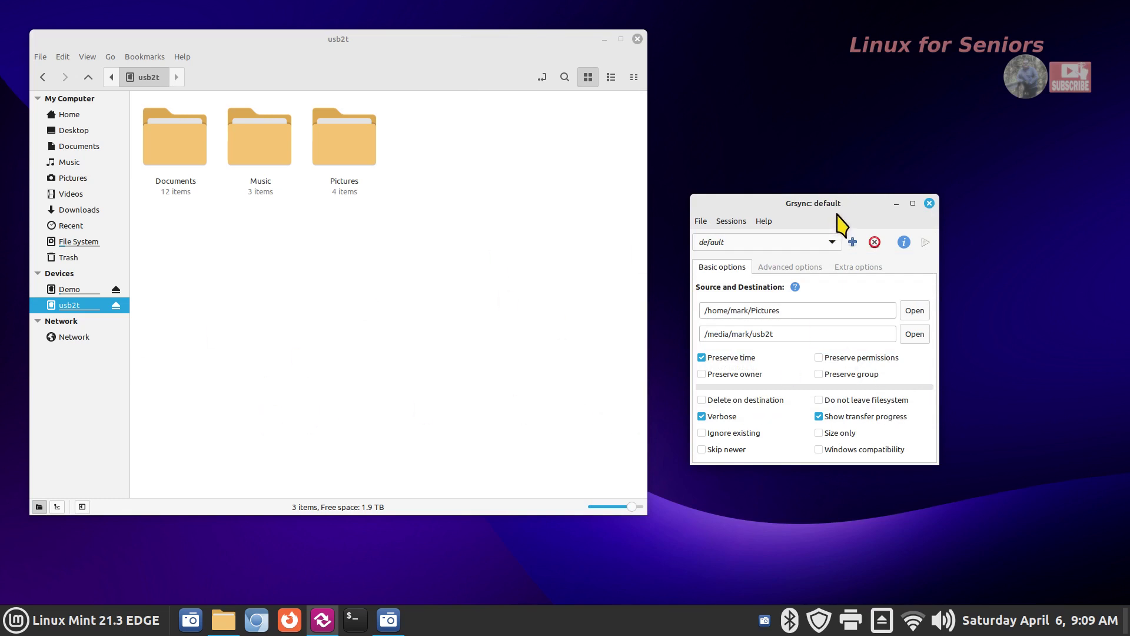
drag(837, 215, 723, 230)
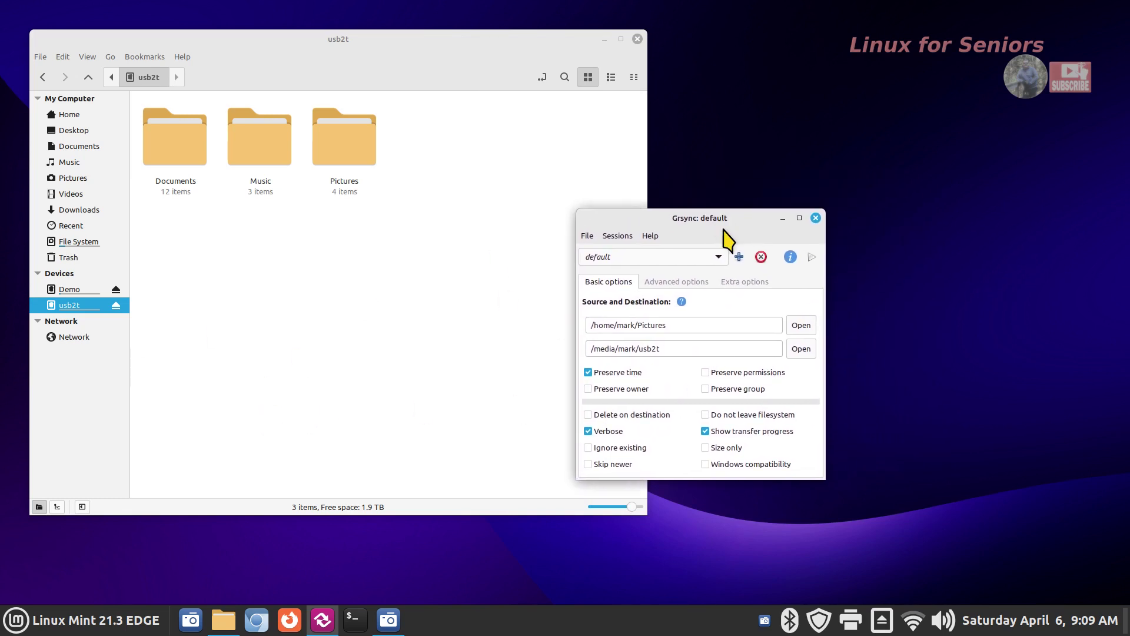
View the docs session and the available session actions, and switch to the Long List session set.
click(625, 256)
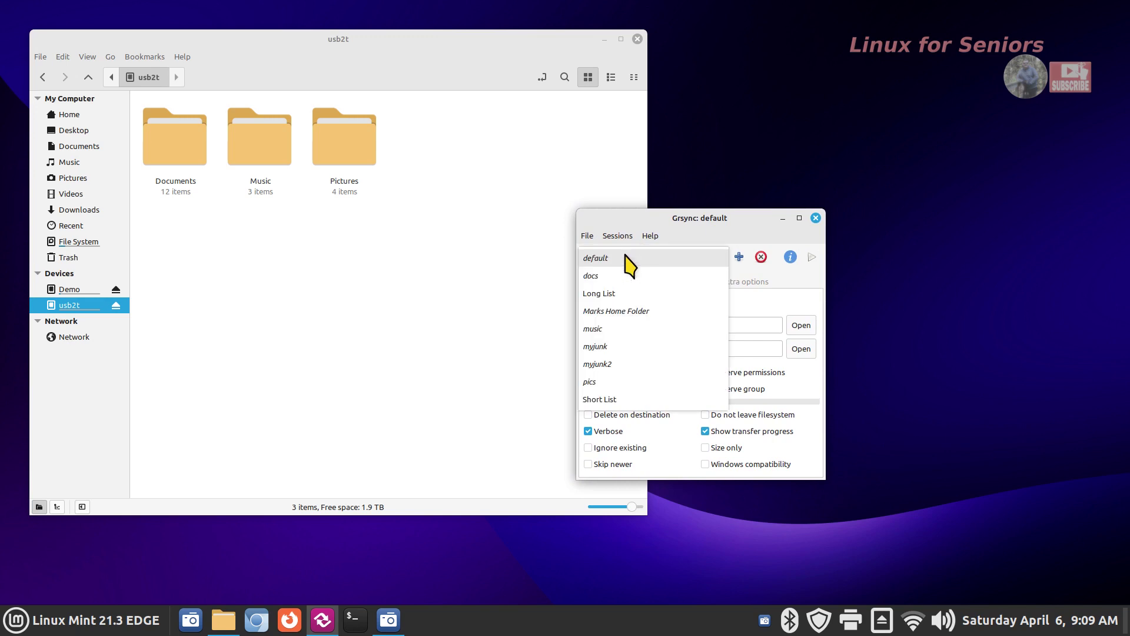
click(628, 275)
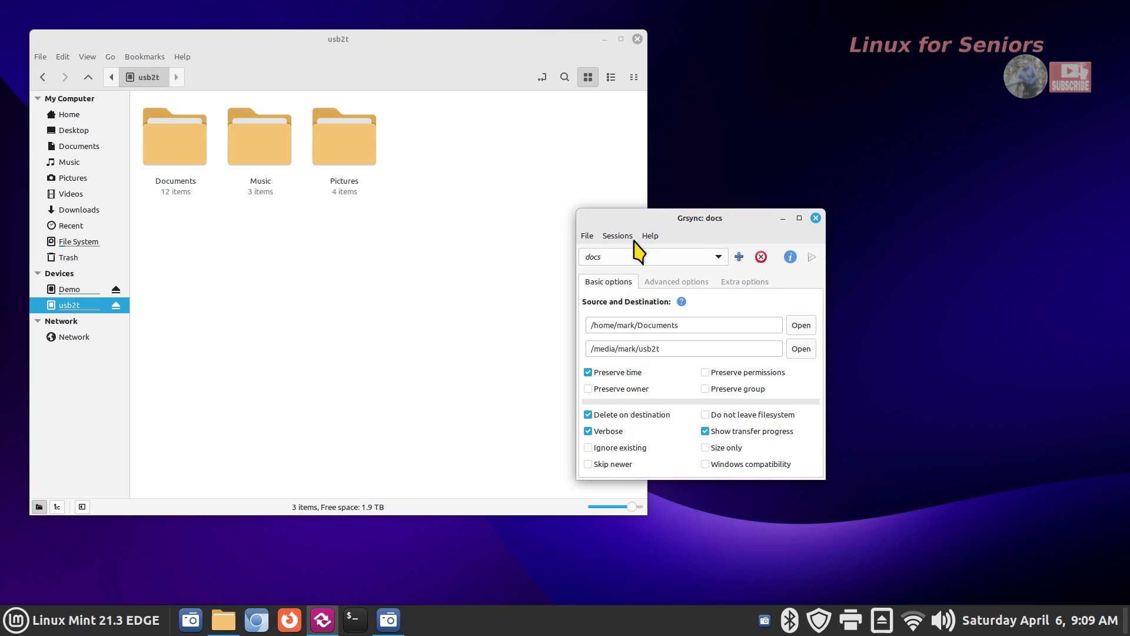
click(616, 237)
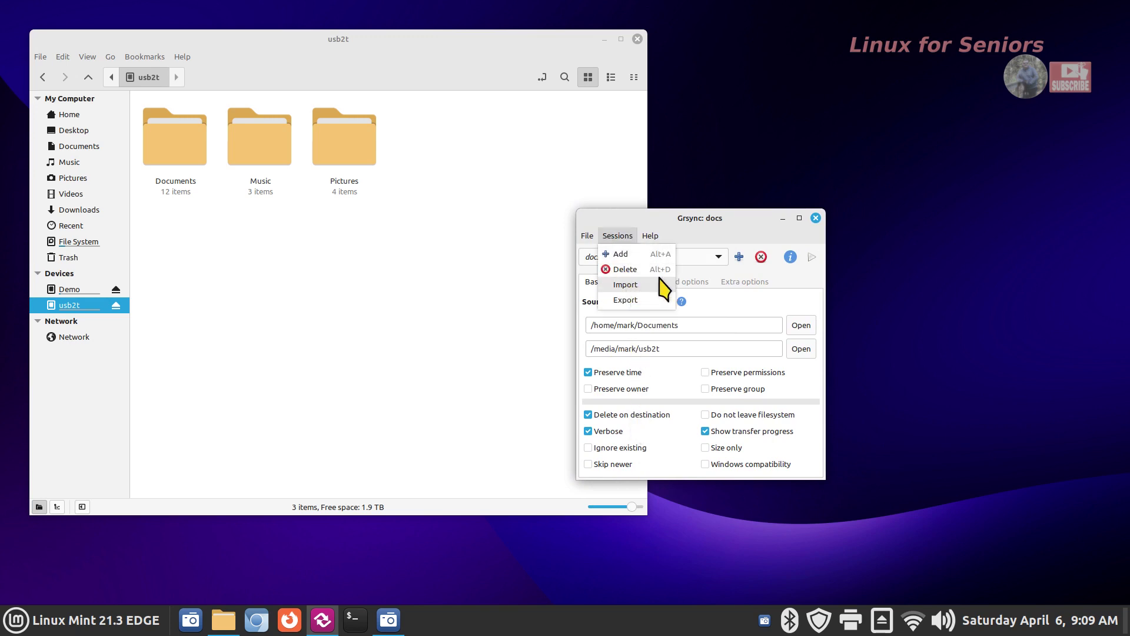
click(647, 262)
click(640, 259)
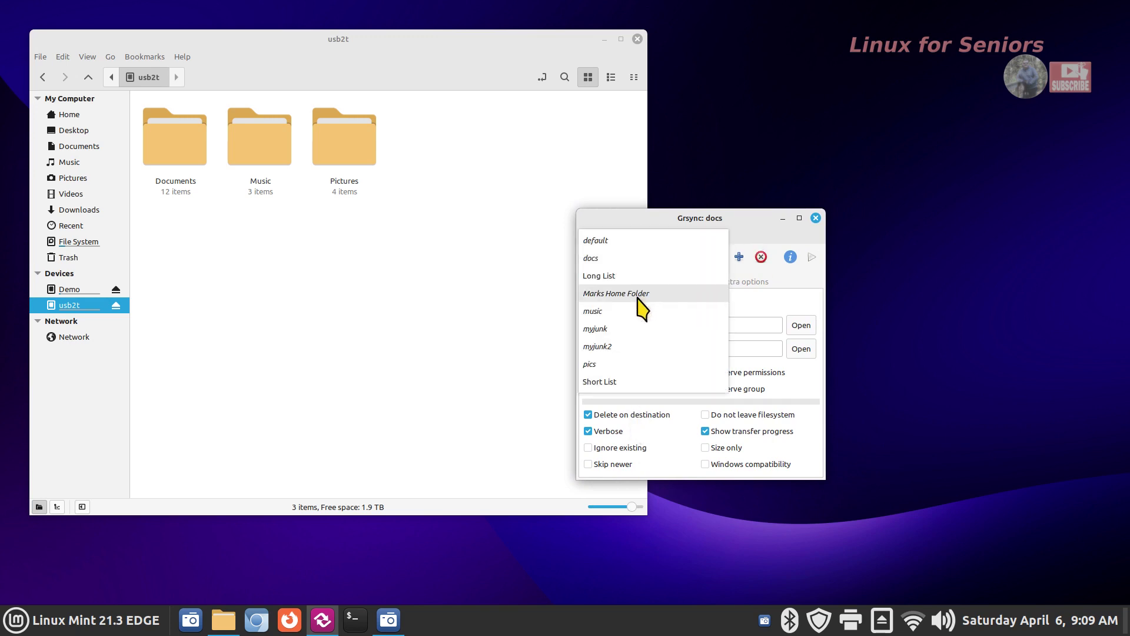
click(635, 282)
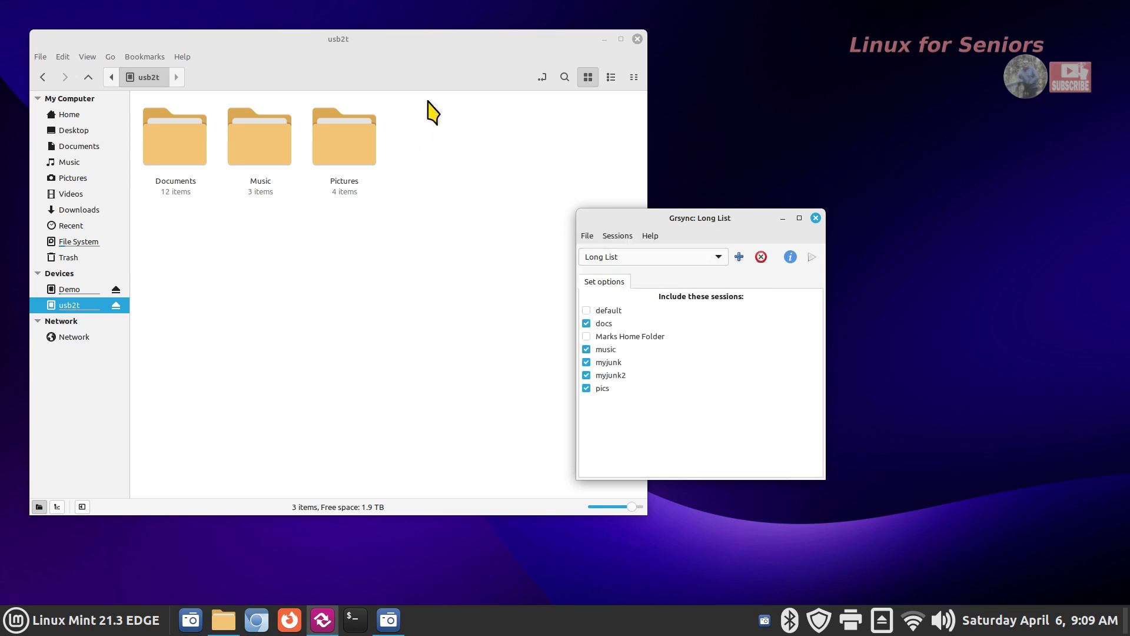
Delete the Documents, Music and Pictures folders from usb2t, and move the Grsync window clear of the file manager.
drag(426, 105, 163, 202)
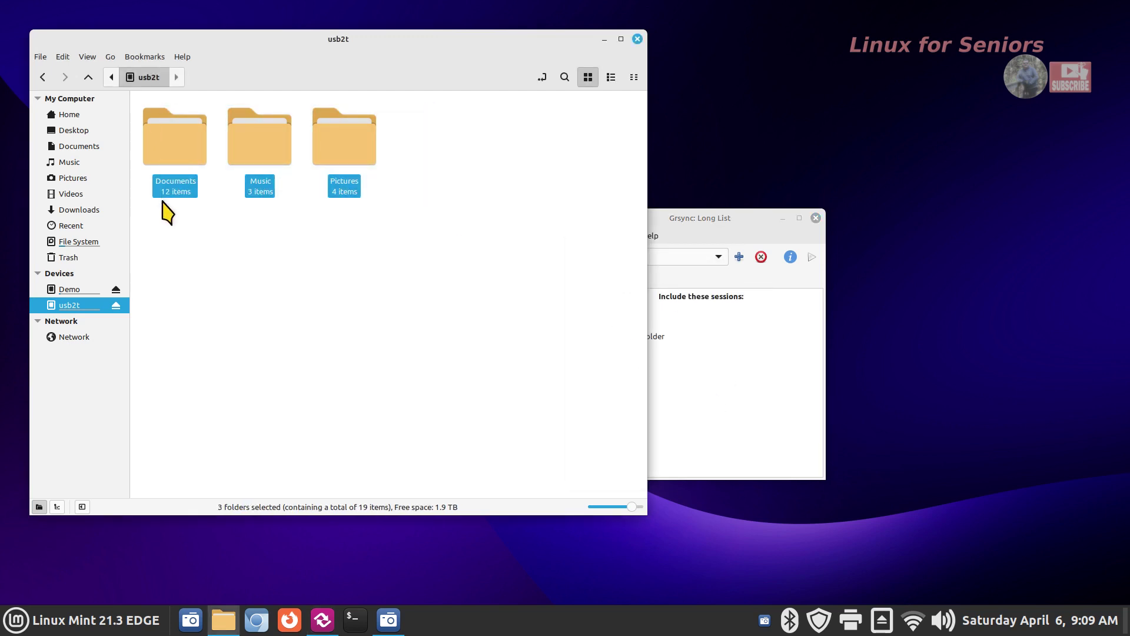
key(Delete)
click(712, 224)
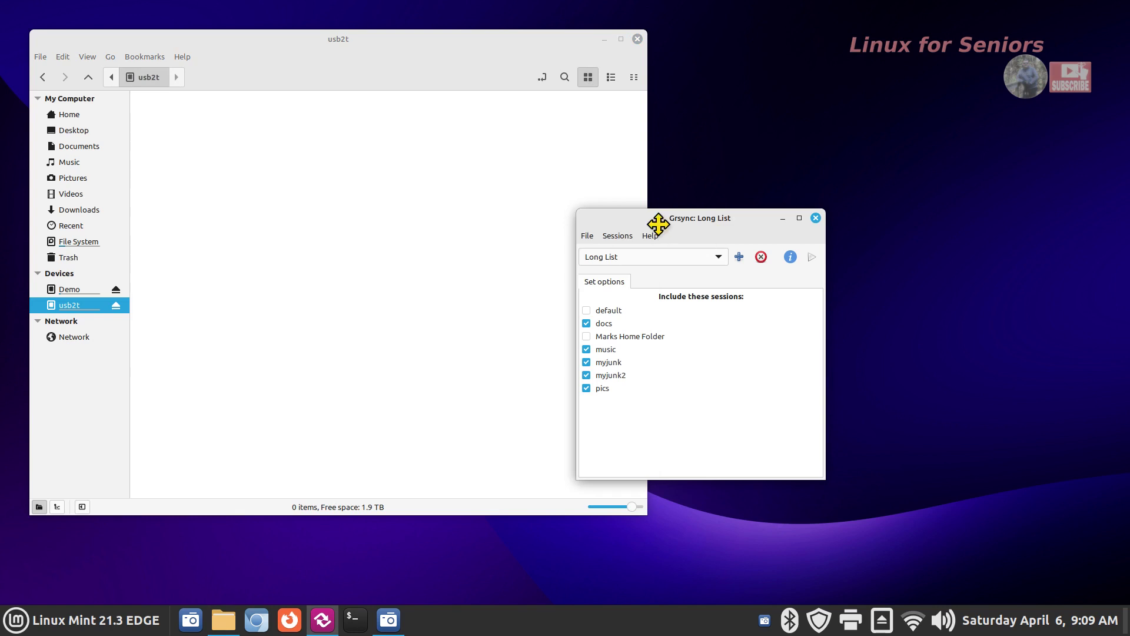
drag(658, 224, 825, 208)
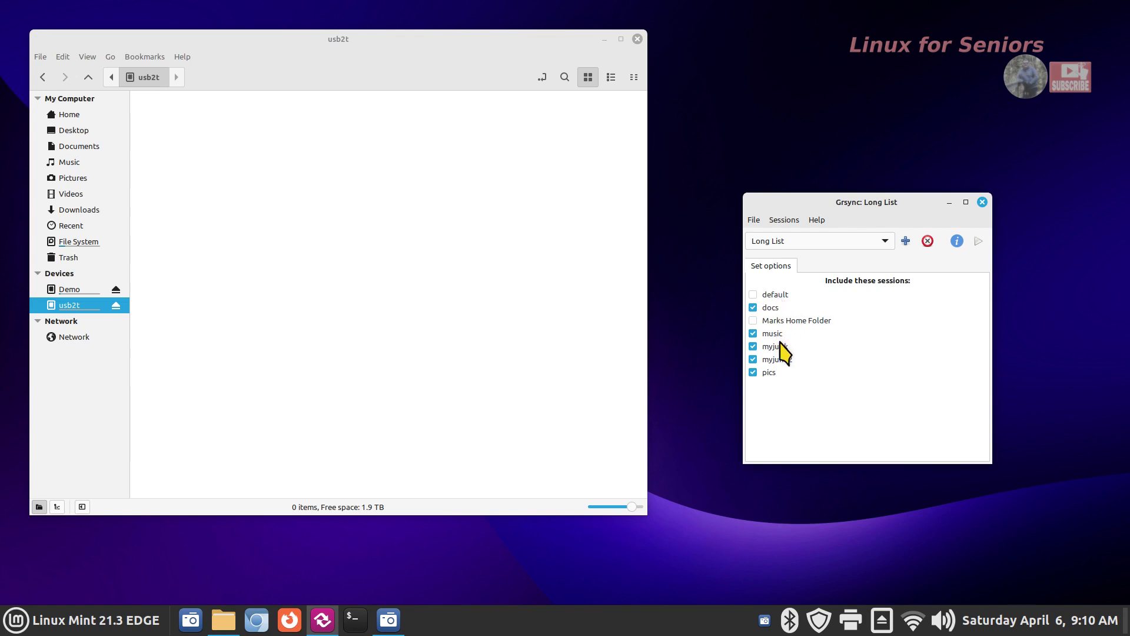
Run the complete Long List session set to usb2t, and delete all the copied folders from the drive.
click(978, 242)
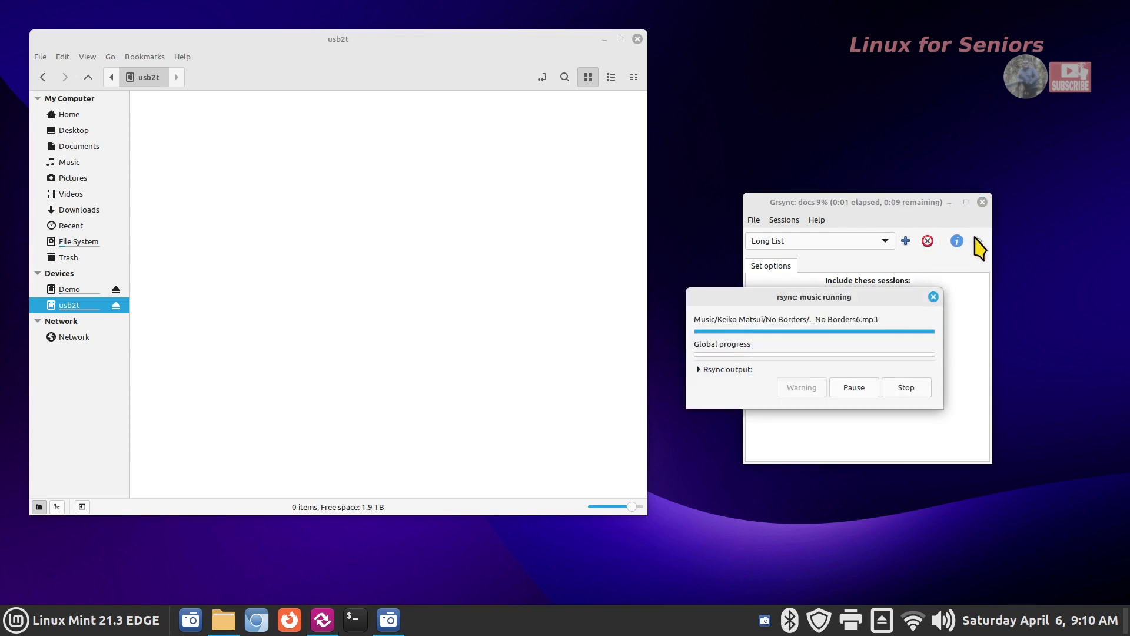
click(907, 388)
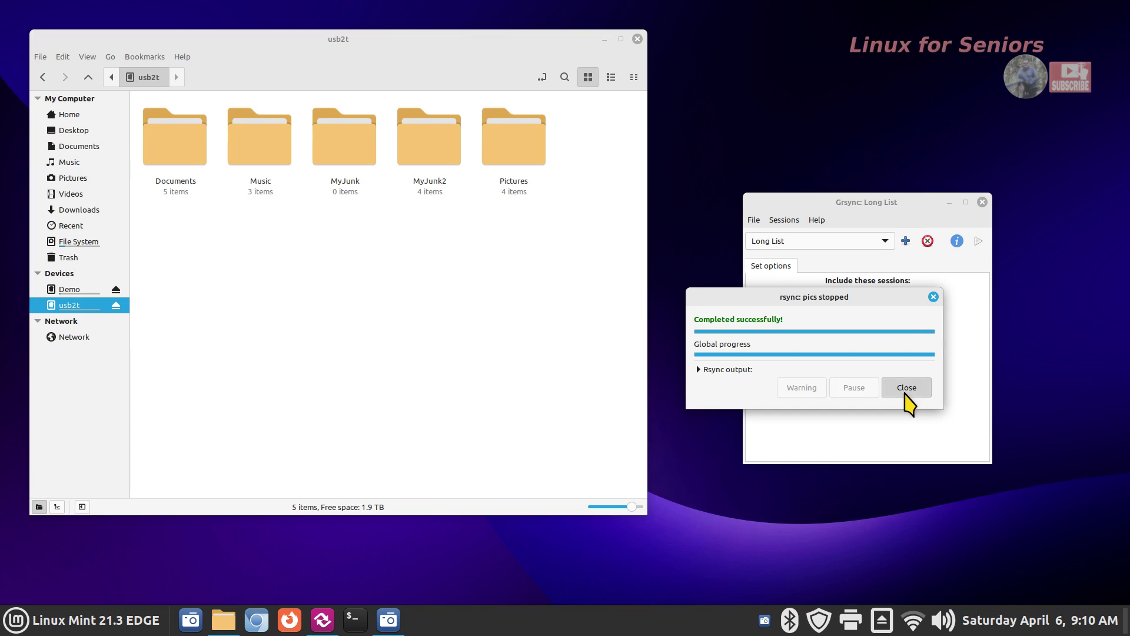
drag(592, 119, 177, 198)
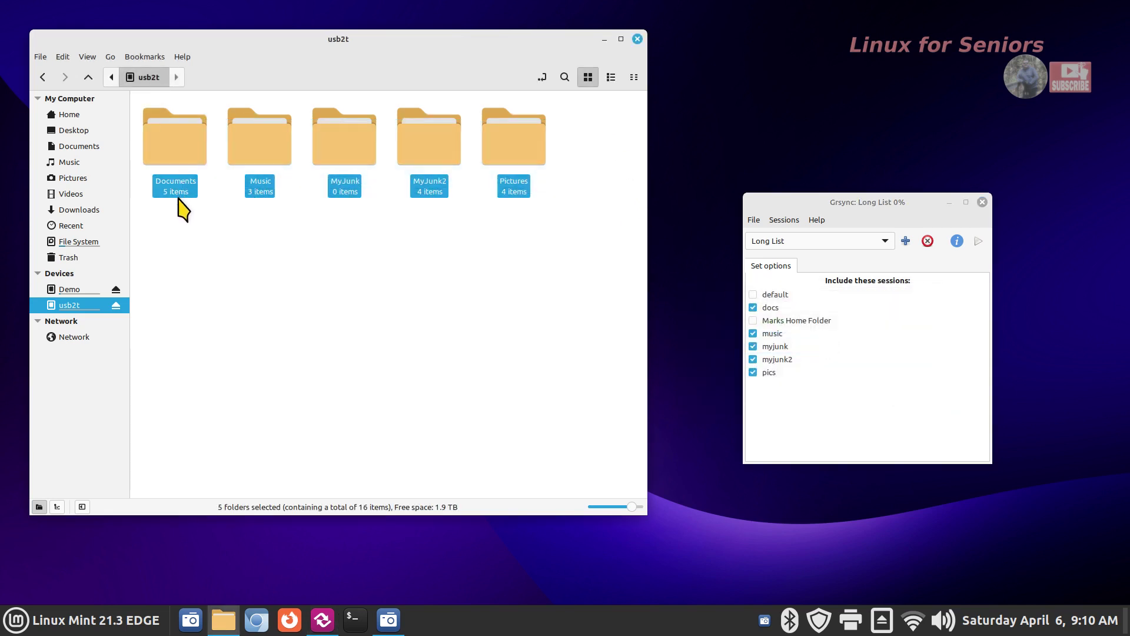
key(Delete)
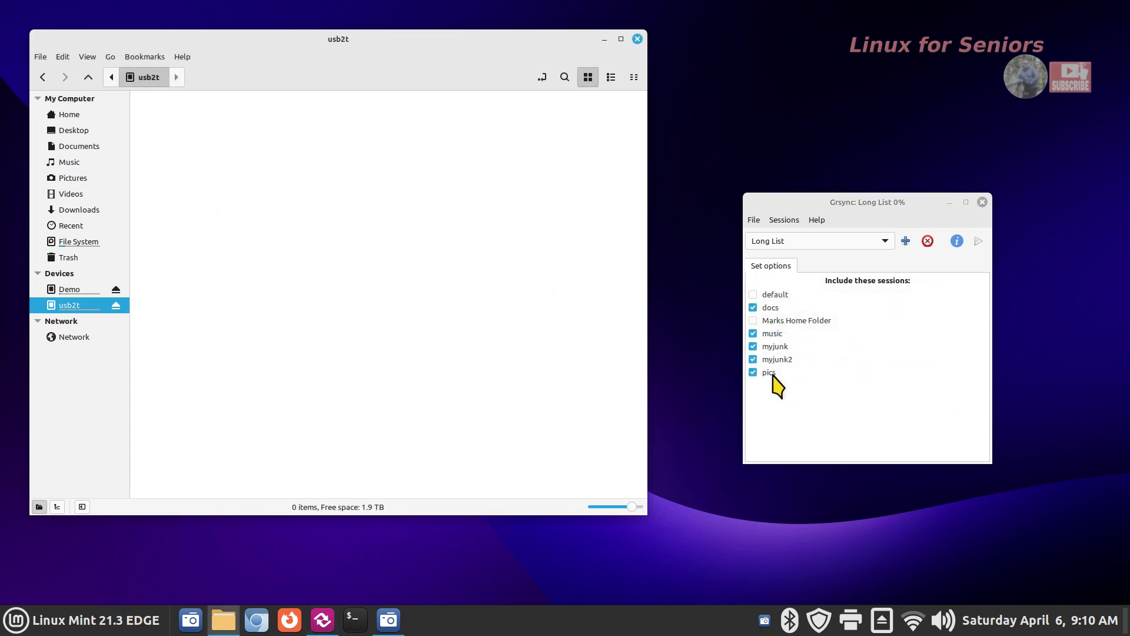
Exclude pics, myjunk2, myjunk and music from the Long List set, and run it with only docs included.
click(753, 372)
click(754, 359)
click(754, 346)
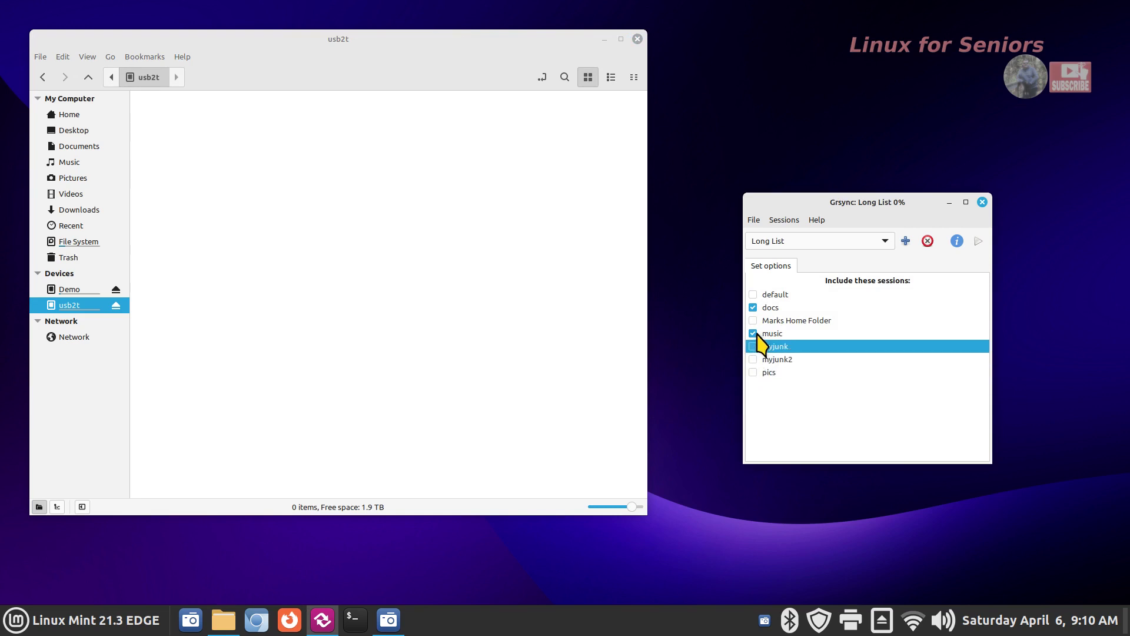
click(754, 334)
click(978, 241)
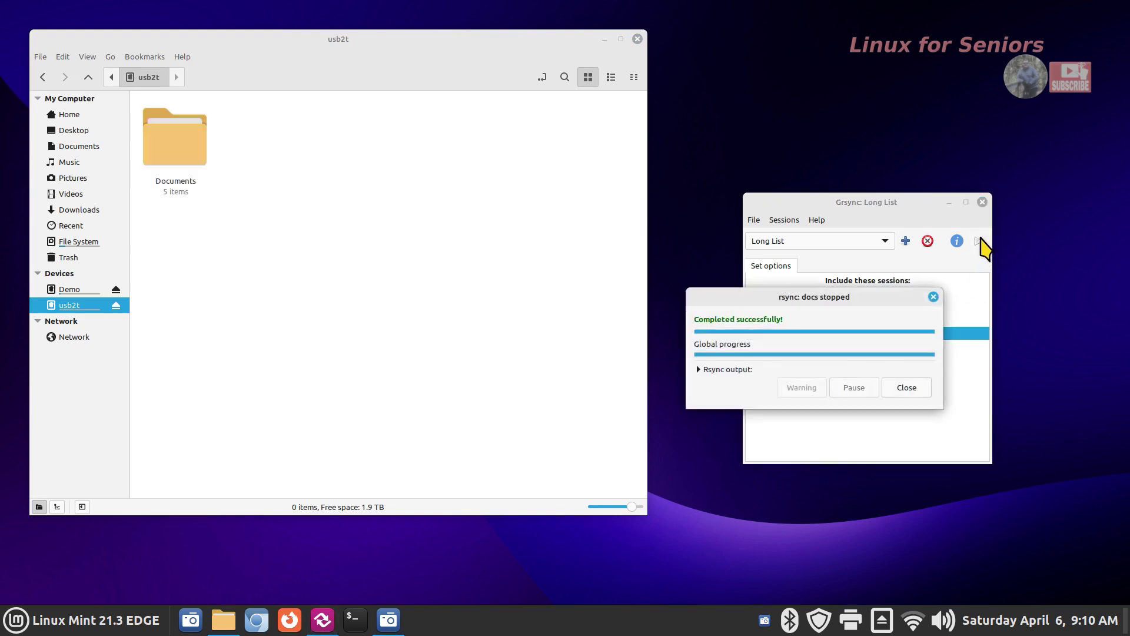
click(905, 388)
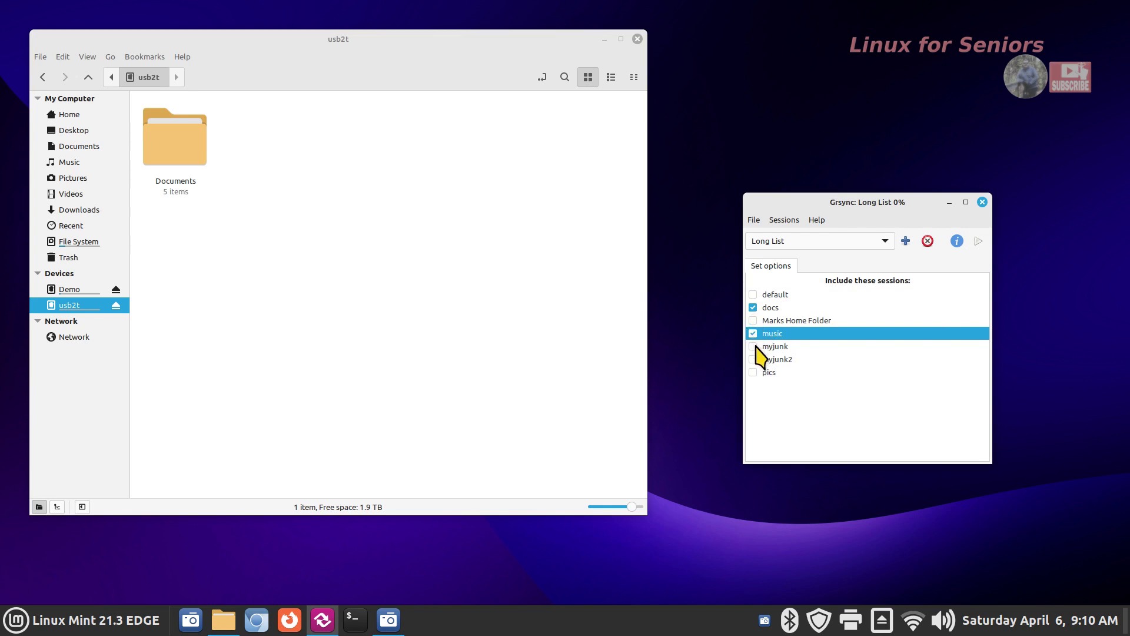
Run the Long List set with docs, music and pics included, and include myjunk and myjunk2 in it again.
click(753, 371)
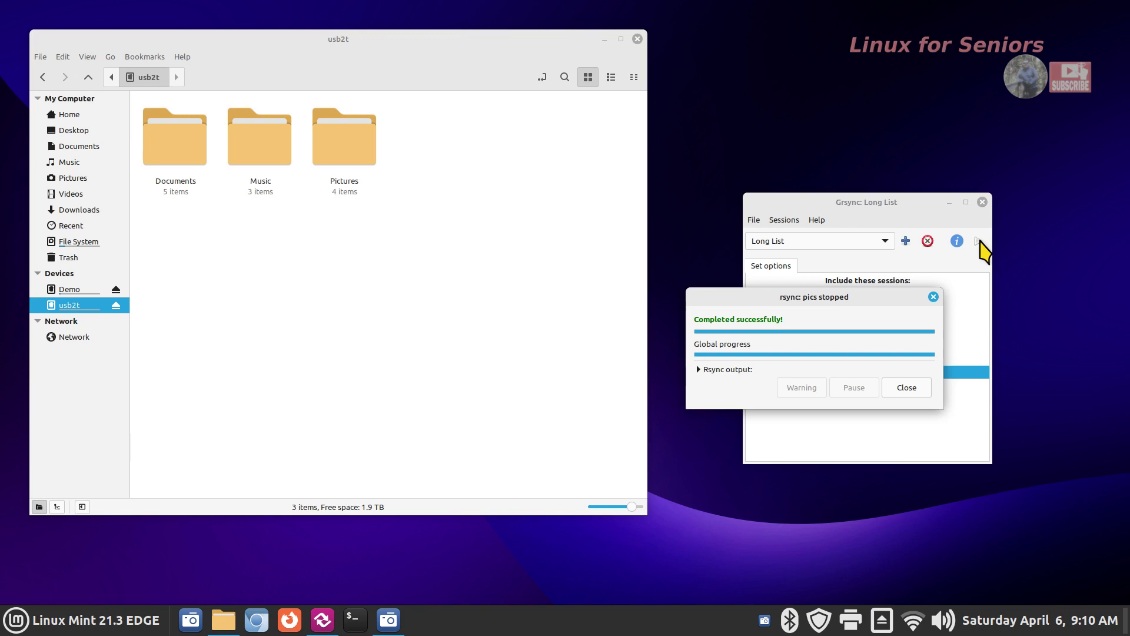
click(919, 387)
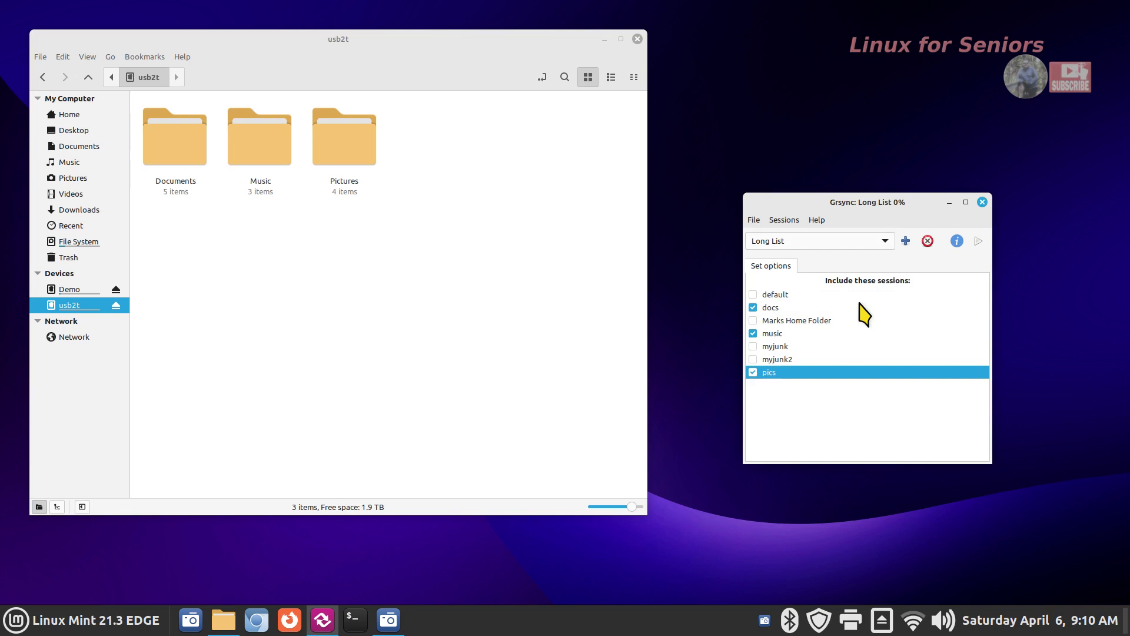
click(755, 347)
click(754, 359)
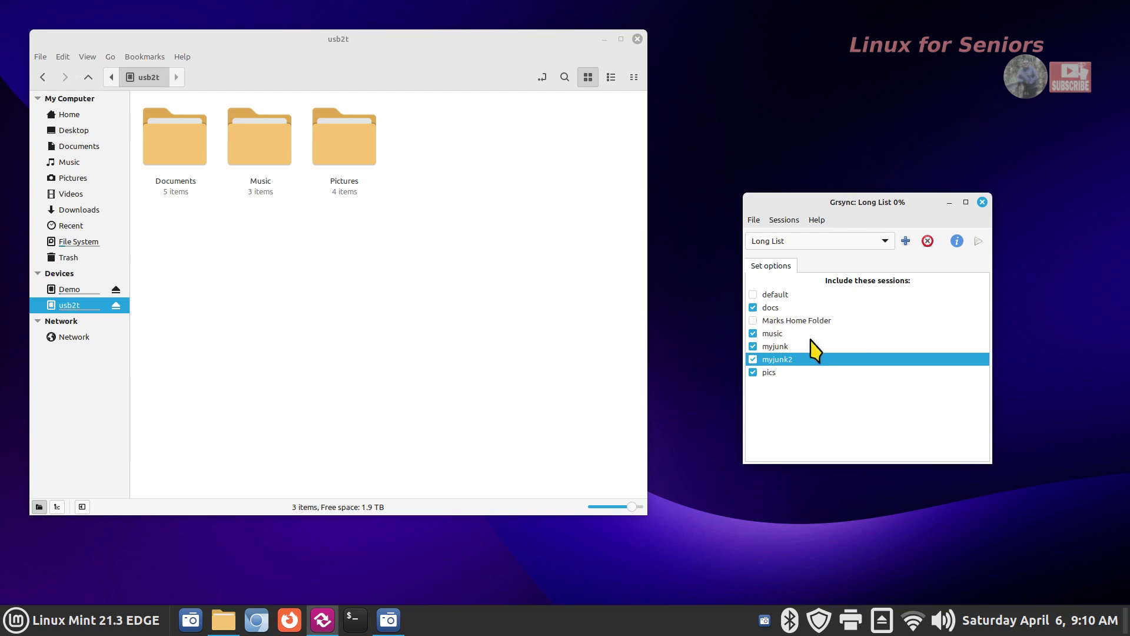
View the source and destination of the home folder session, and switch to the default session.
click(854, 241)
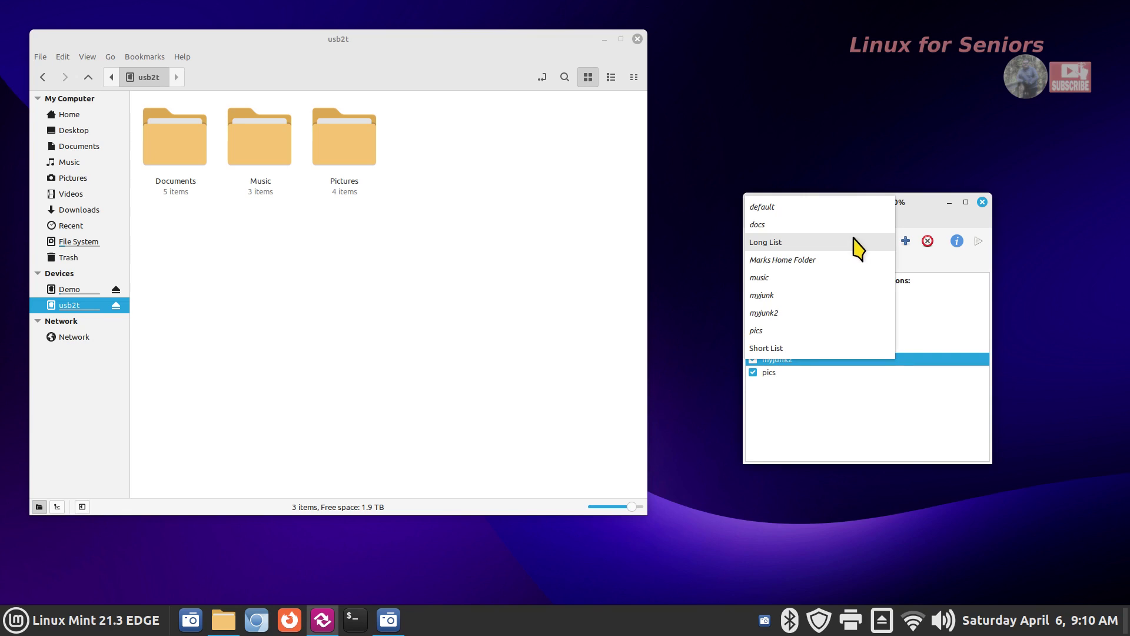
click(845, 260)
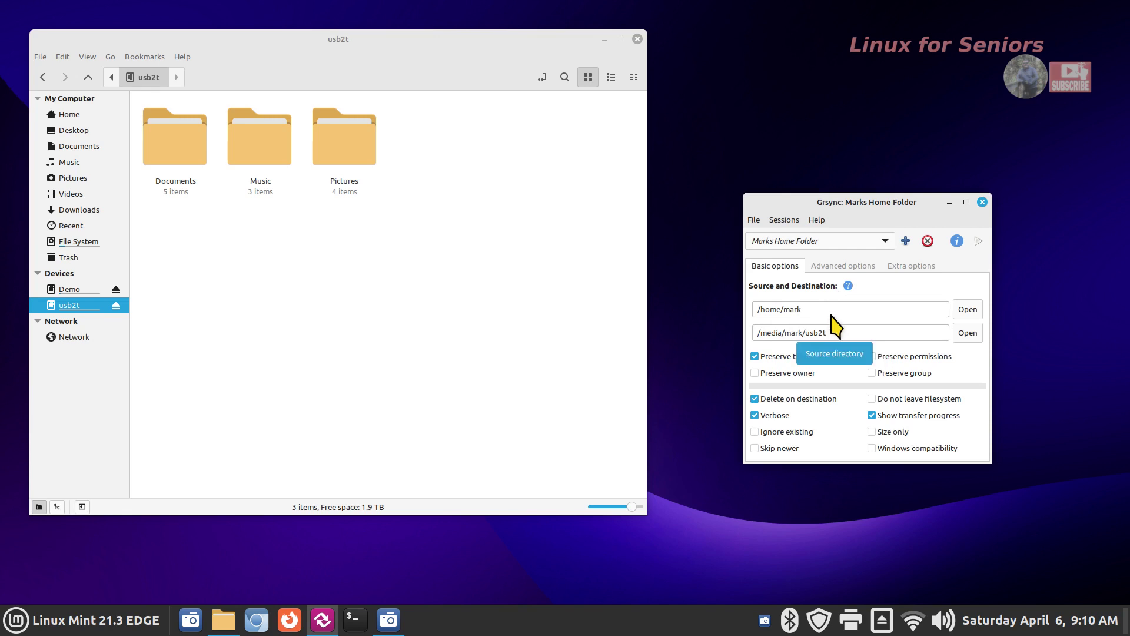
click(813, 242)
click(807, 186)
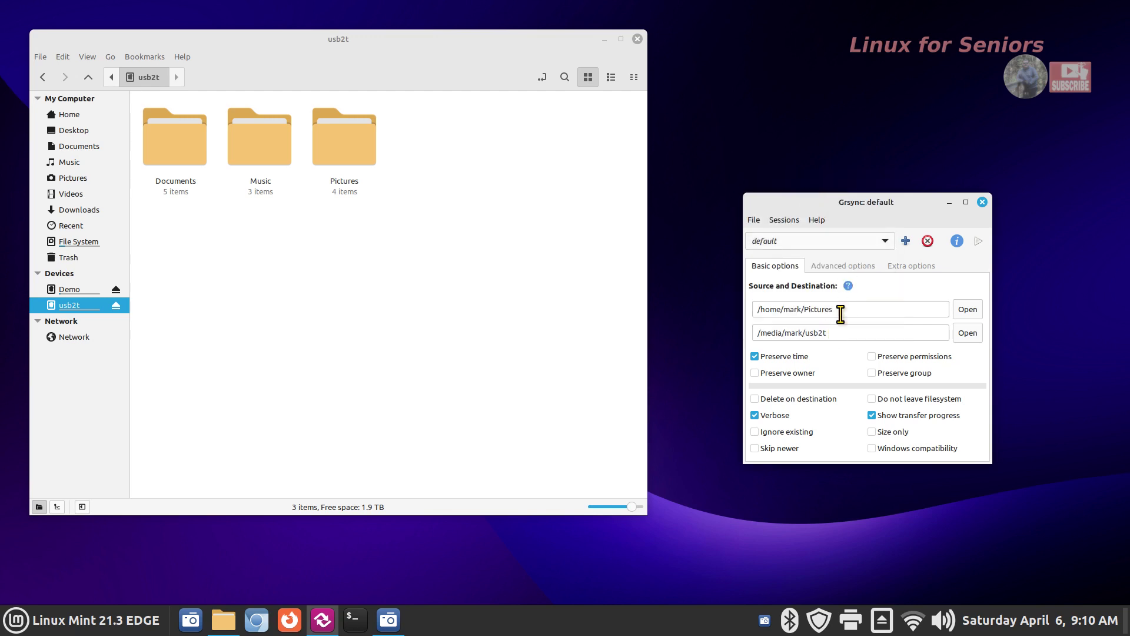
Clear the source and destination paths of the default session, and move the Grsync window closer to the file manager.
drag(869, 312, 748, 308)
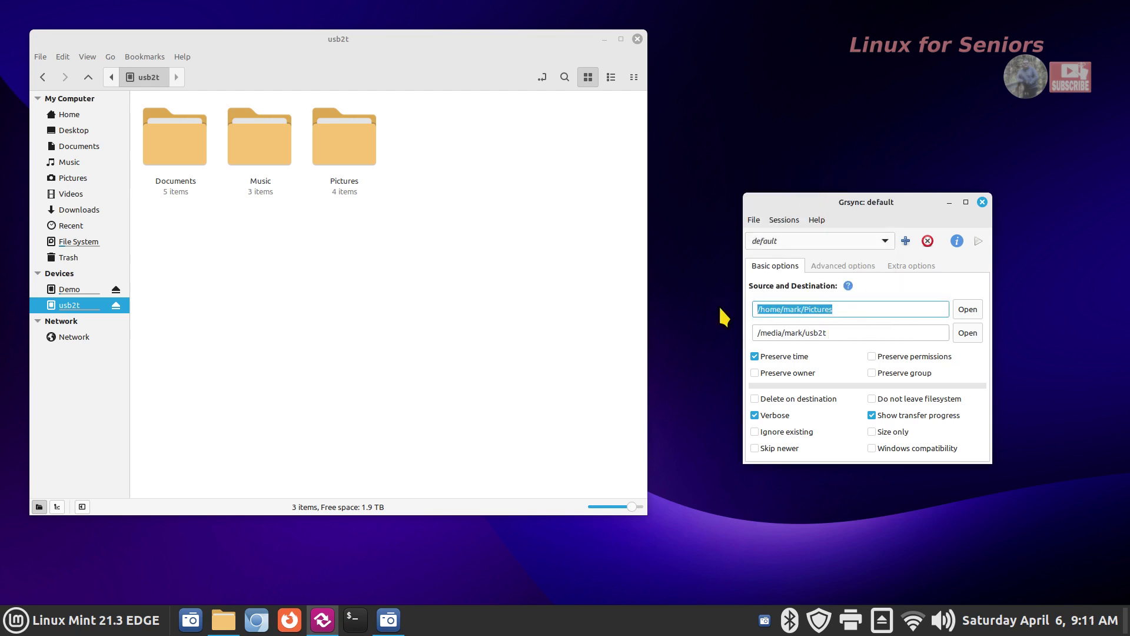
key(BackSpace)
click(845, 333)
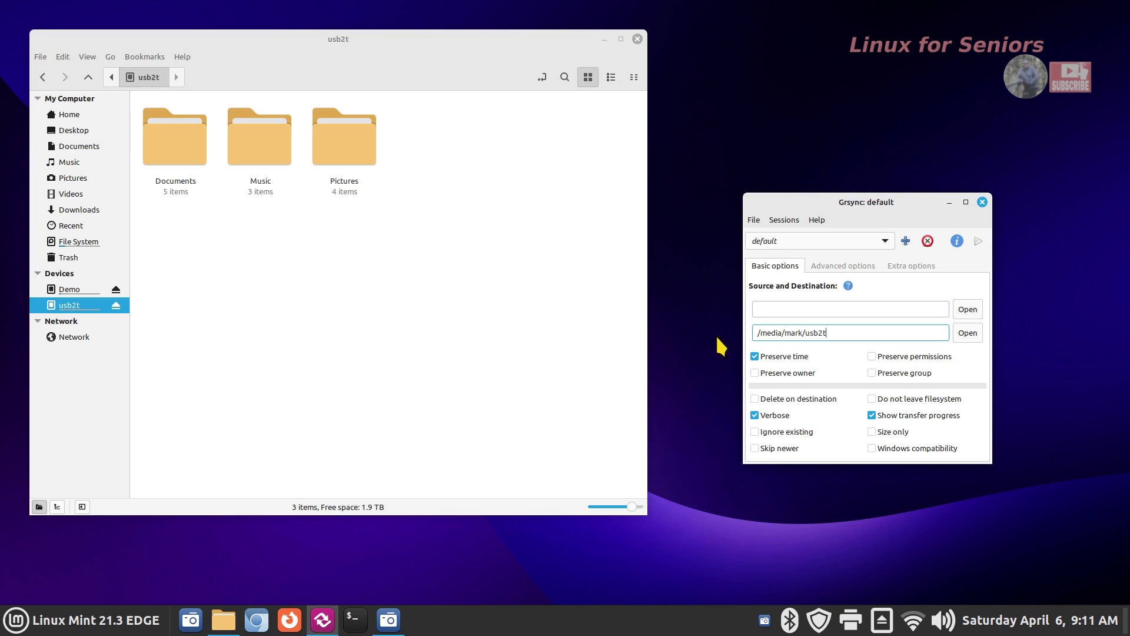
drag(841, 332, 764, 331)
key(BackSpace)
drag(860, 200, 738, 180)
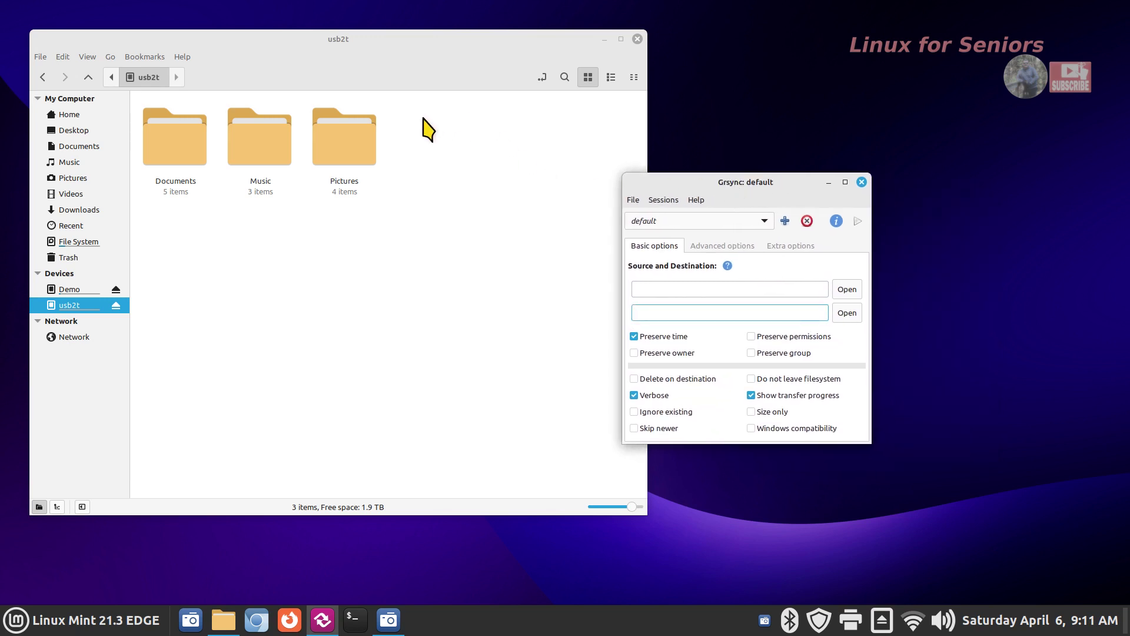
Delete the Documents, Music and Pictures folders from usb2t, and return to the Grsync window.
drag(424, 118, 146, 211)
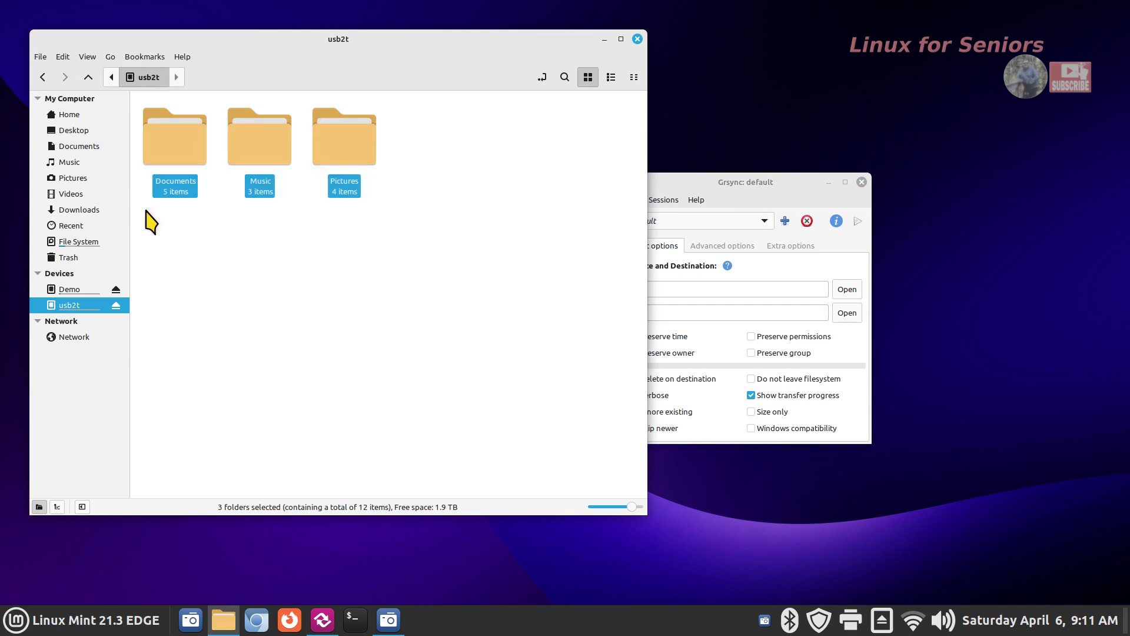
key(Delete)
click(733, 180)
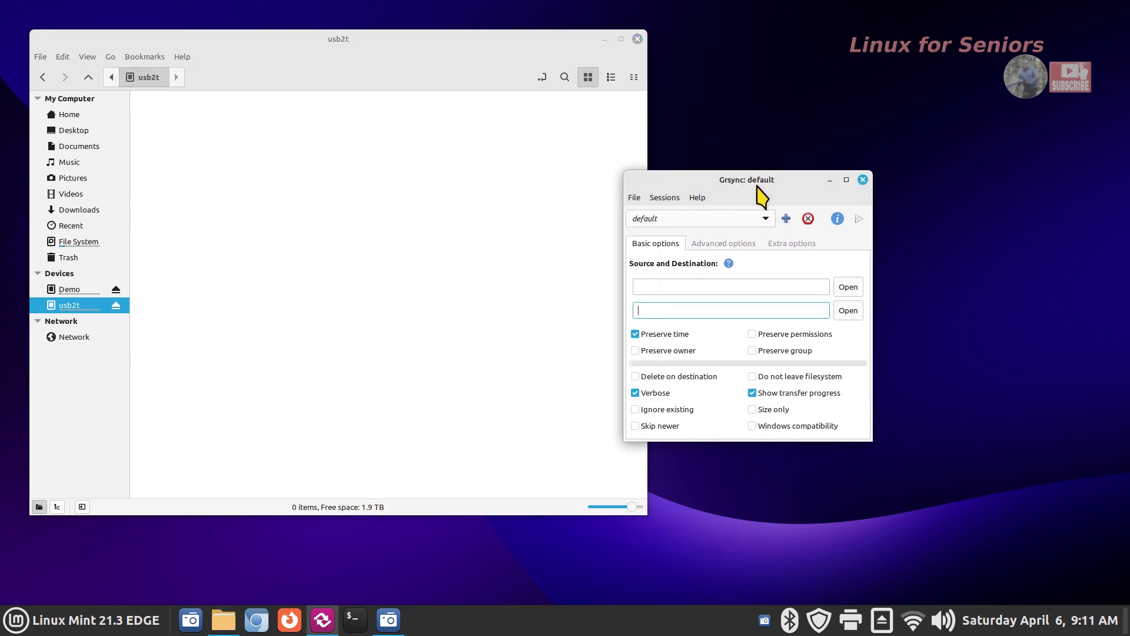
Open the dialog for adding a session and cancel it, and try to delete the default session.
click(786, 219)
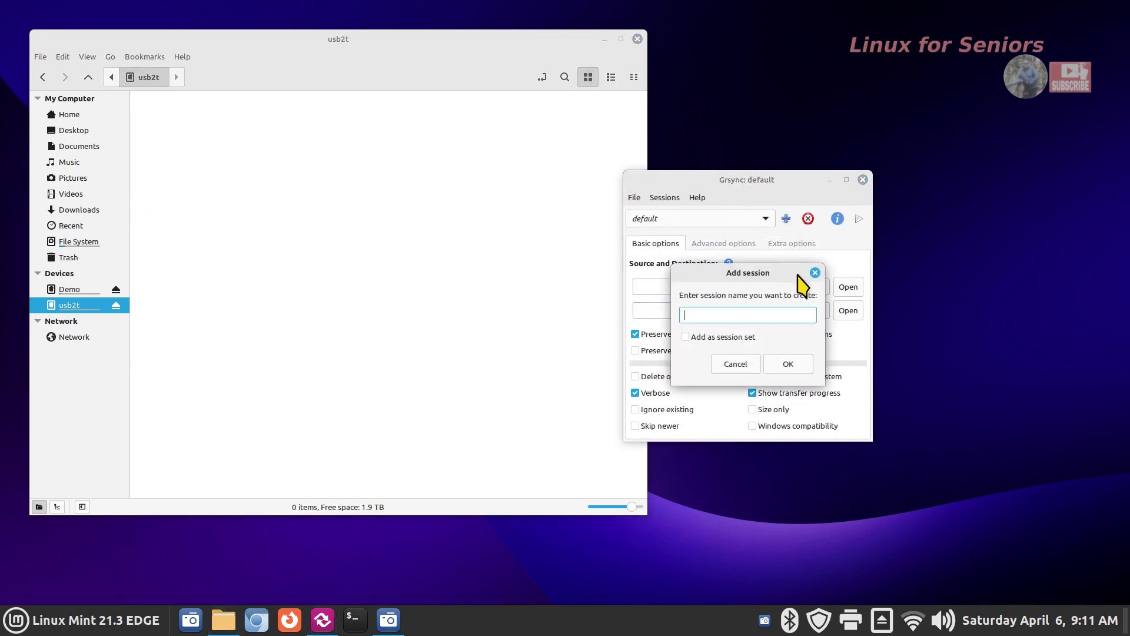
click(734, 366)
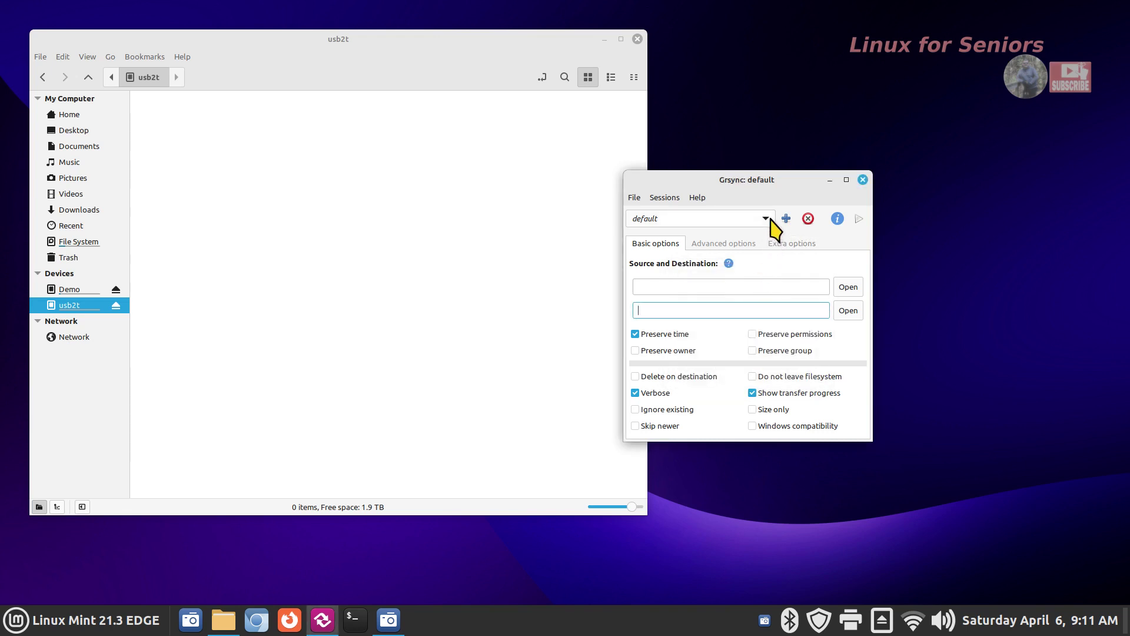
click(808, 219)
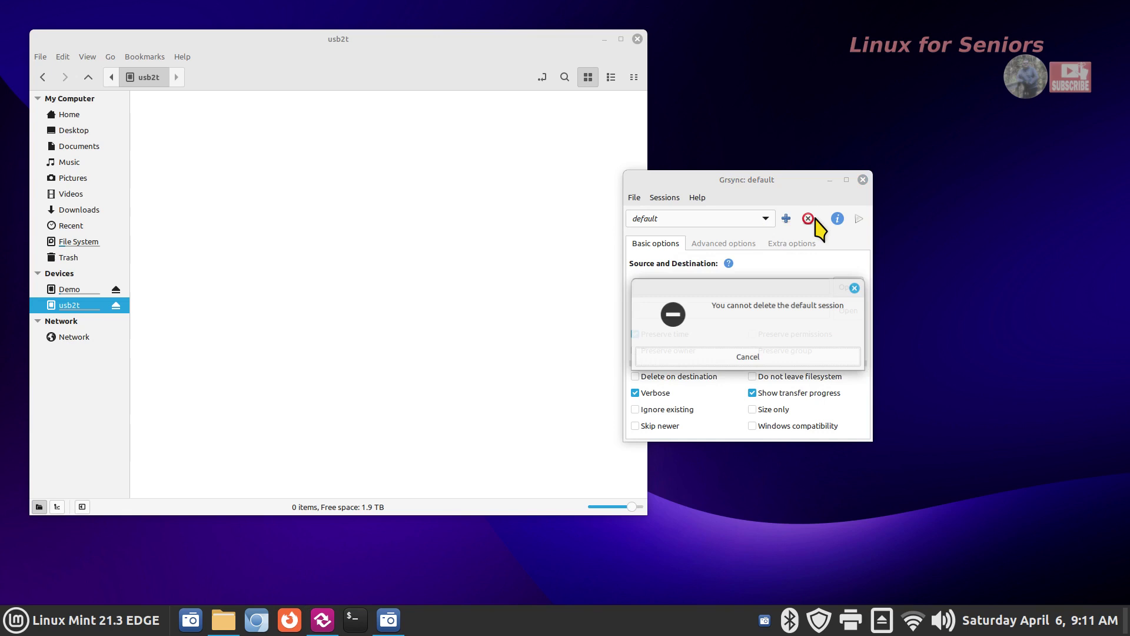
click(787, 359)
Delete the docs session from Grsync.
click(764, 219)
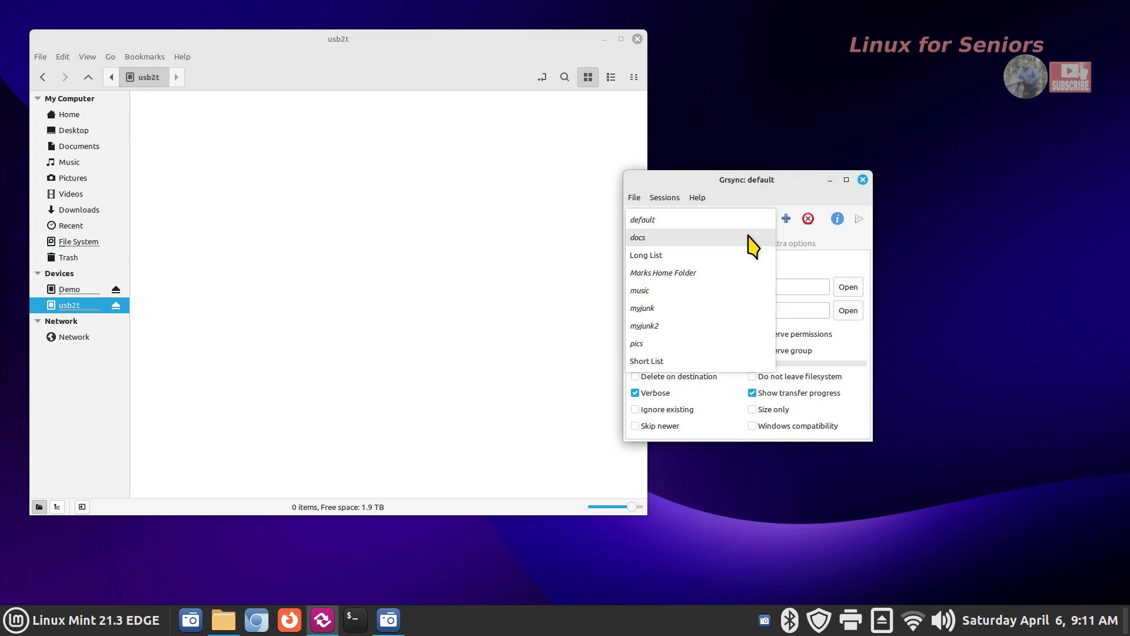
click(749, 237)
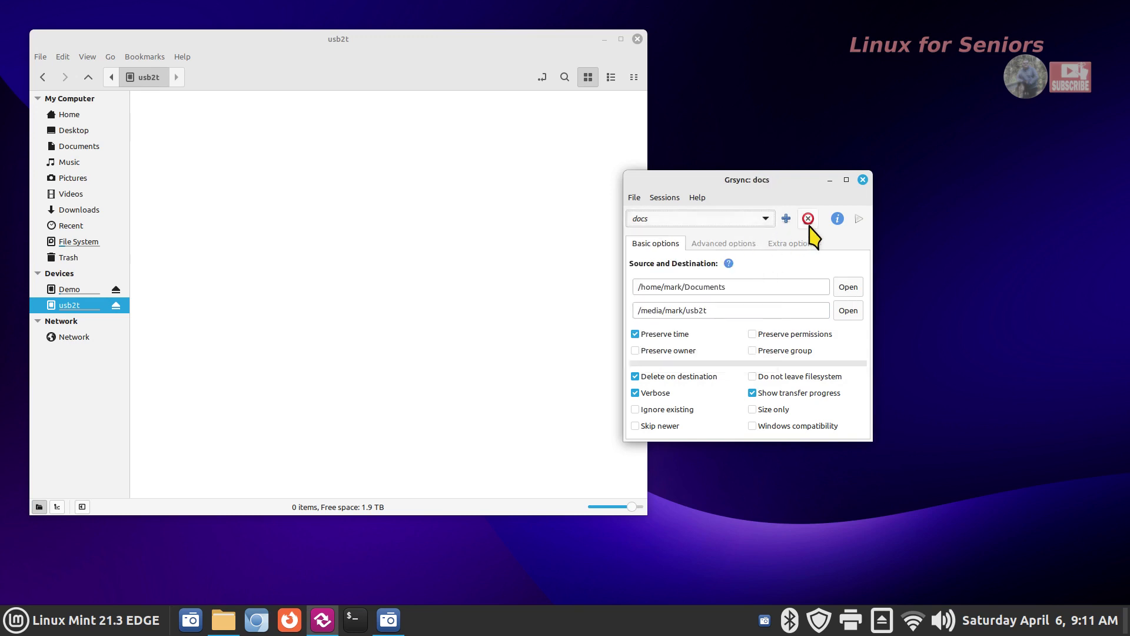
click(808, 218)
click(784, 360)
Delete the Long List session set from Grsync.
click(764, 219)
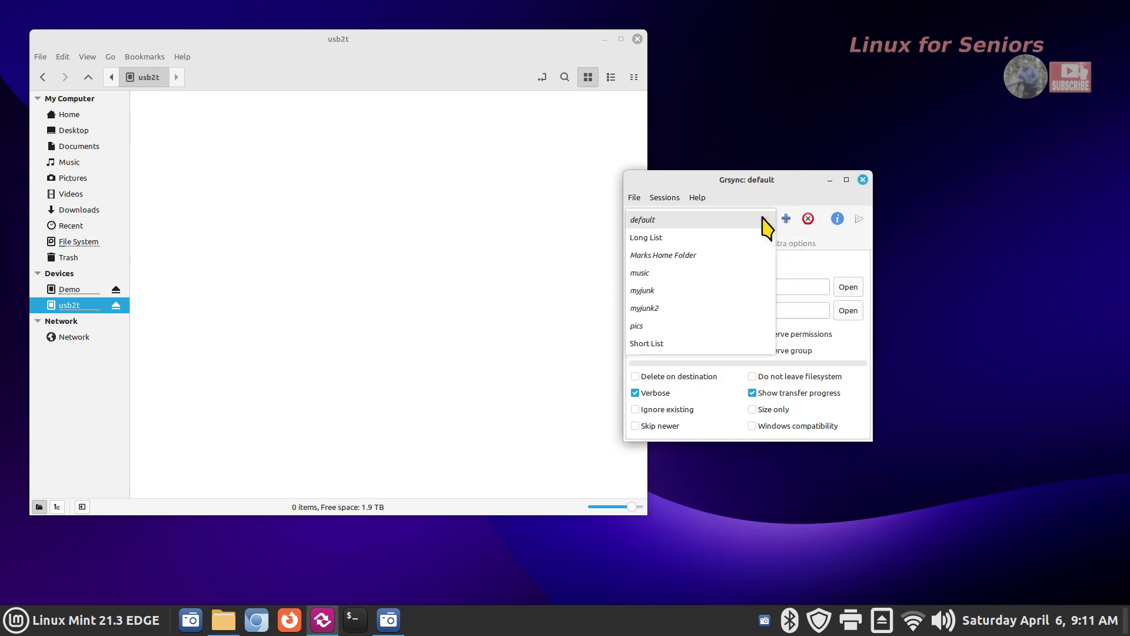
click(748, 237)
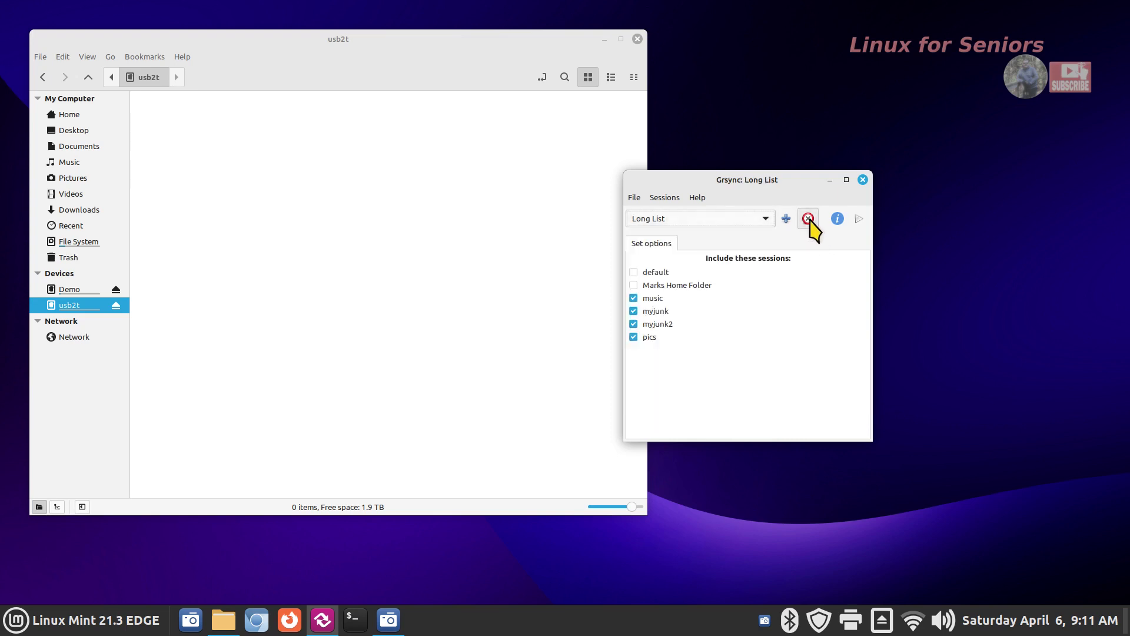
click(808, 219)
click(790, 358)
Delete the home folder session and the music session from Grsync.
click(765, 219)
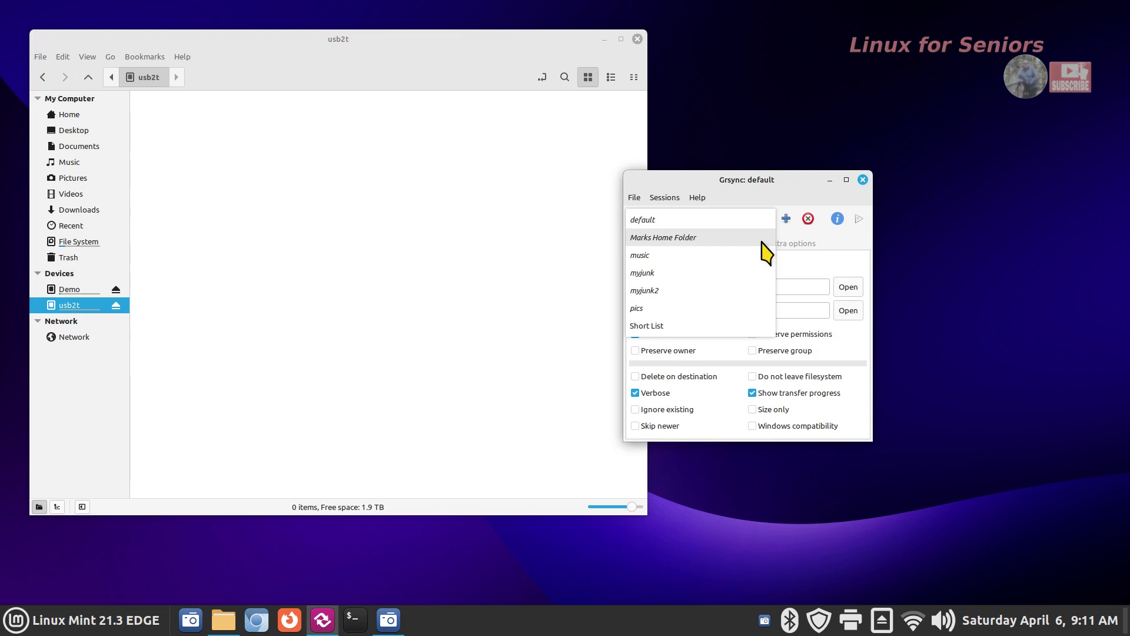
click(762, 240)
click(808, 218)
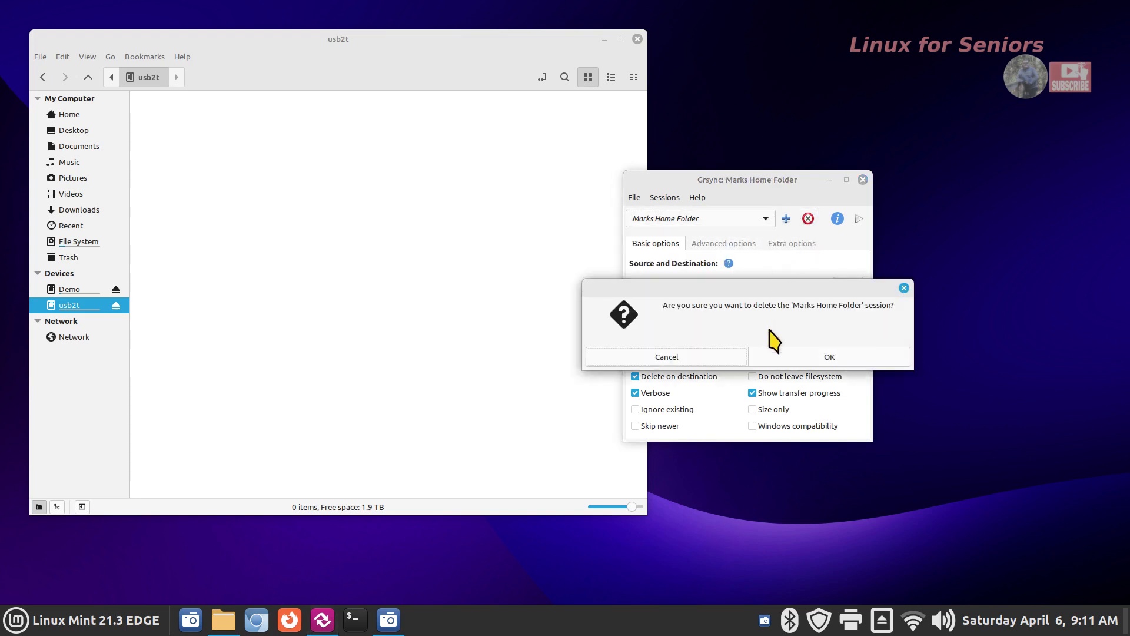
click(784, 354)
click(766, 219)
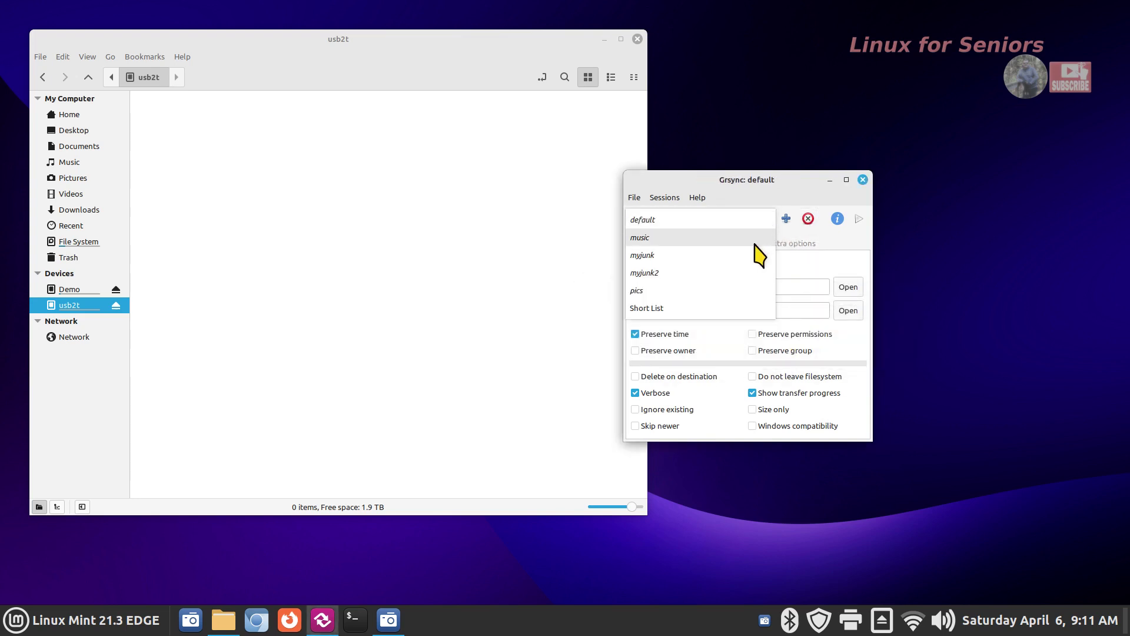
click(759, 238)
click(808, 218)
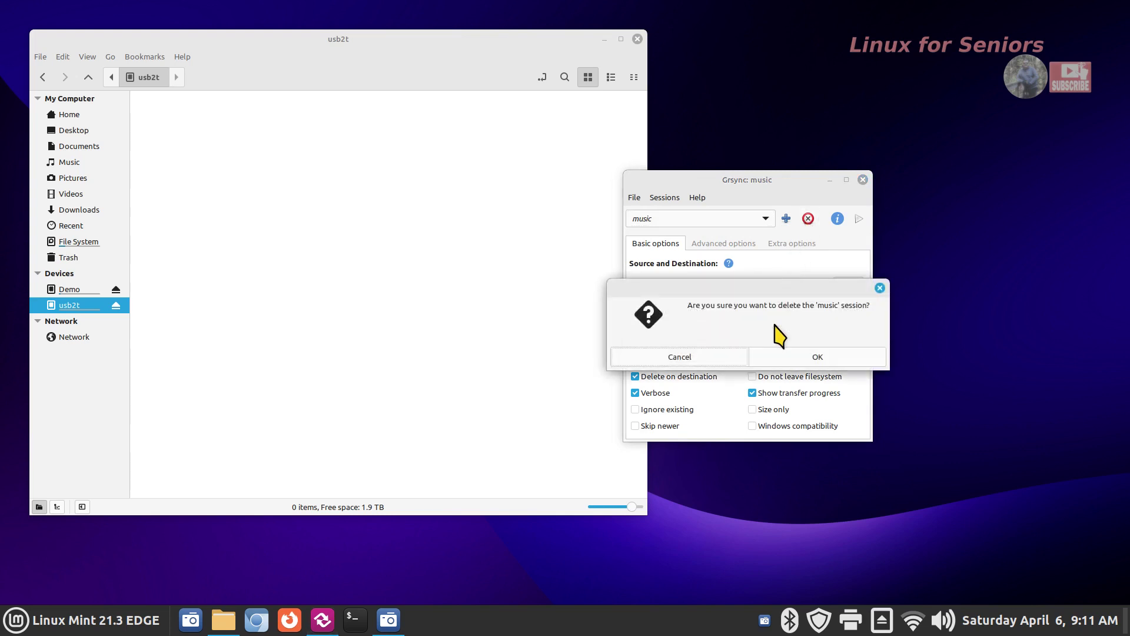
click(769, 355)
Delete the myjunk and myjunk2 sessions from Grsync.
click(759, 226)
click(759, 238)
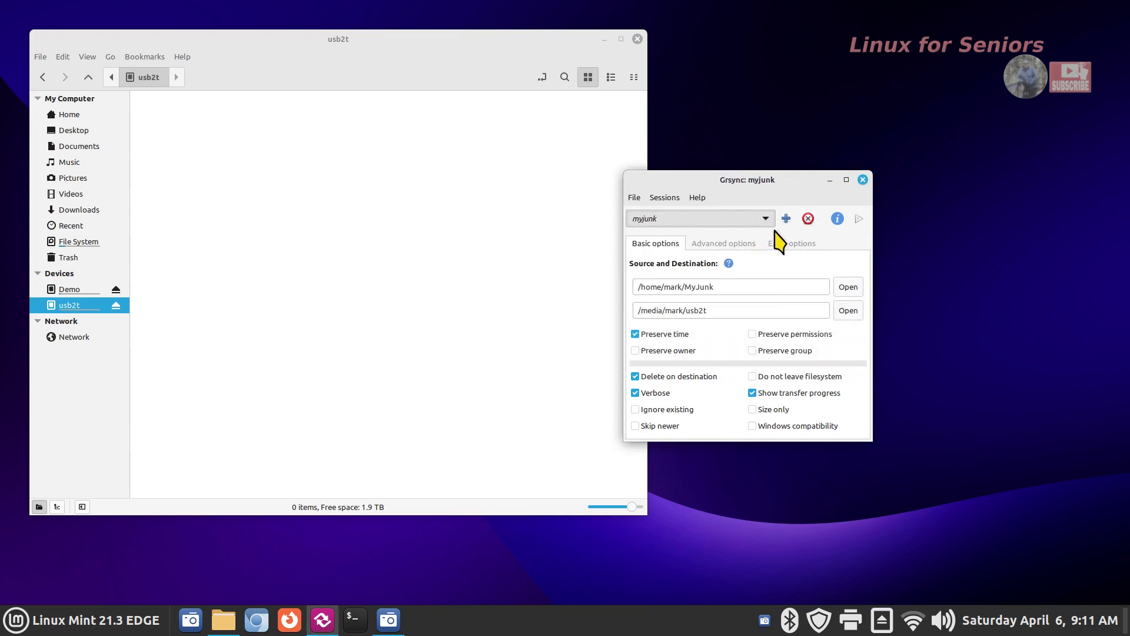
click(808, 219)
click(808, 362)
click(765, 218)
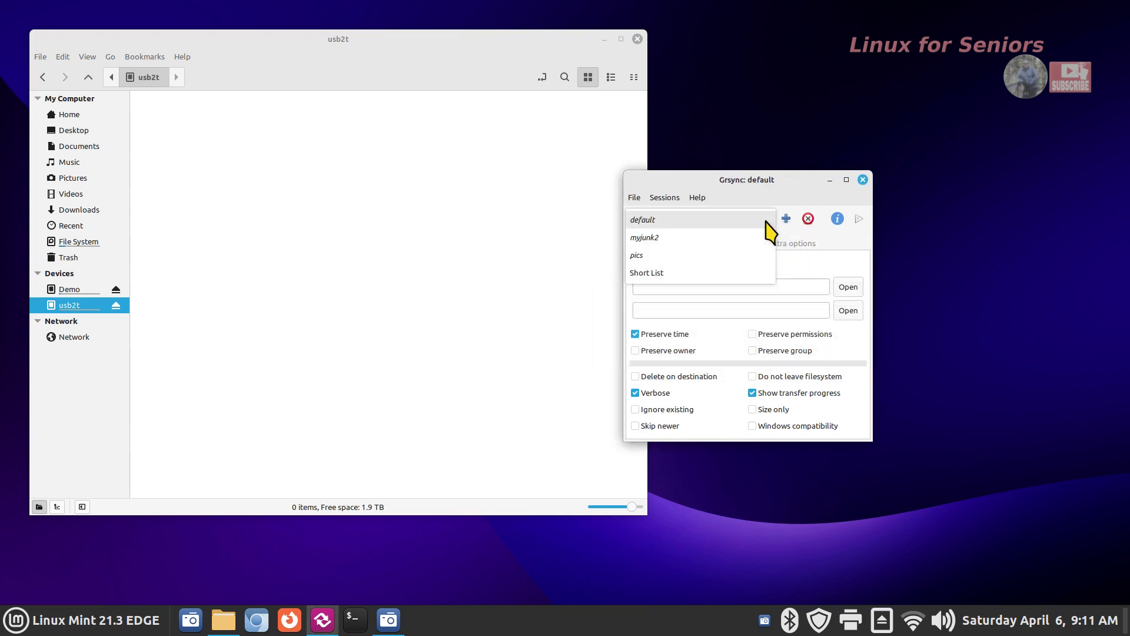
click(765, 238)
click(807, 219)
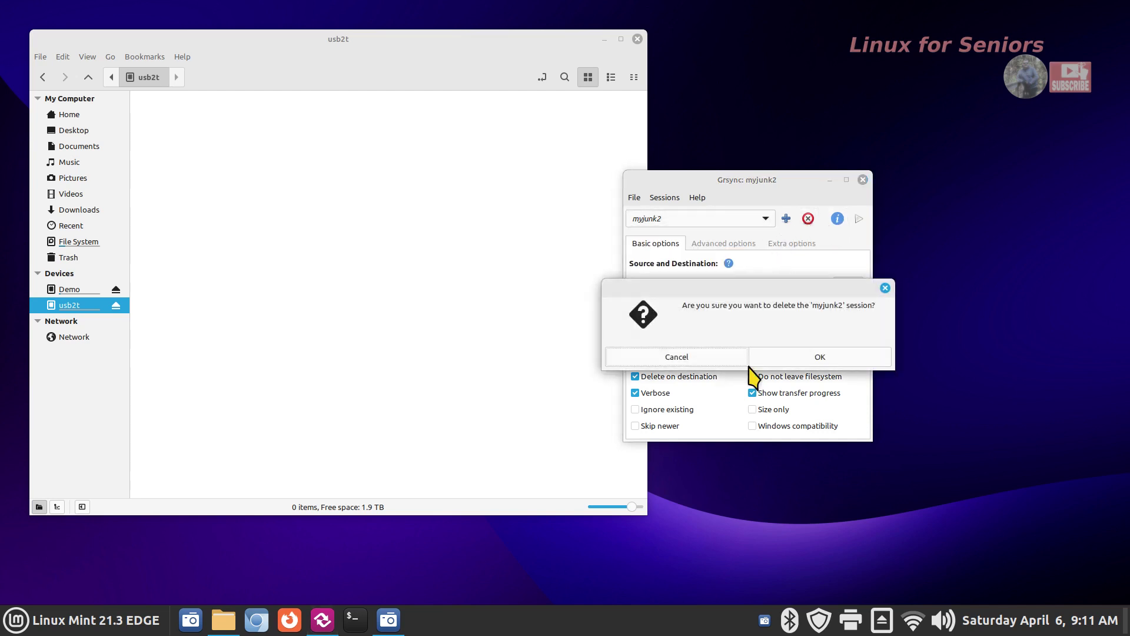
click(782, 366)
Delete the pics session and the Short List session set from Grsync.
click(770, 219)
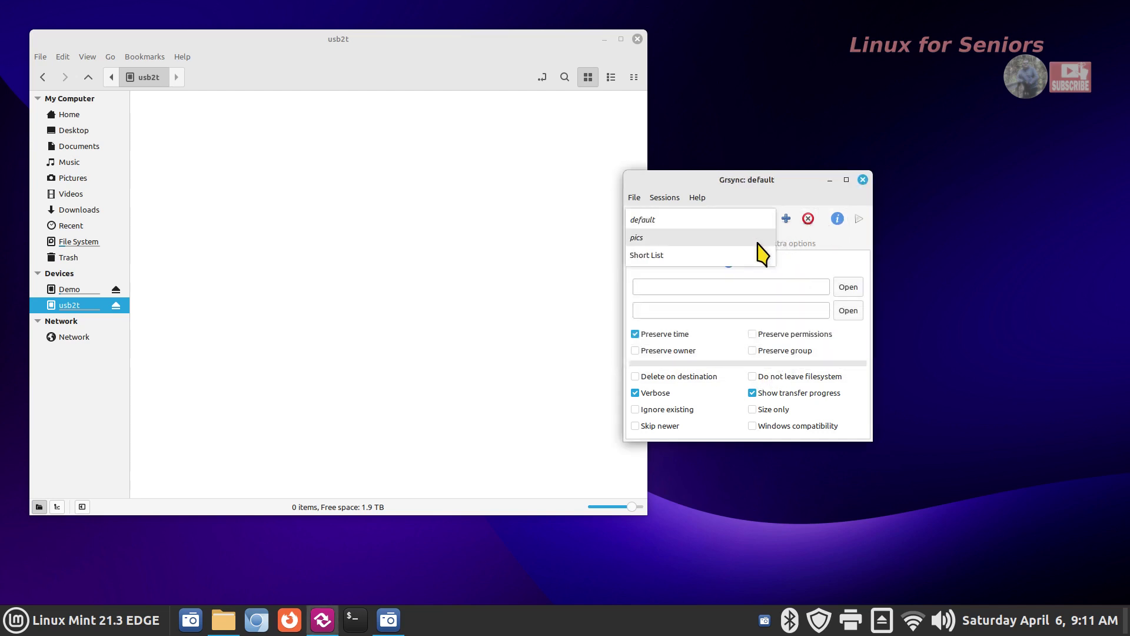
click(762, 238)
click(808, 219)
click(791, 364)
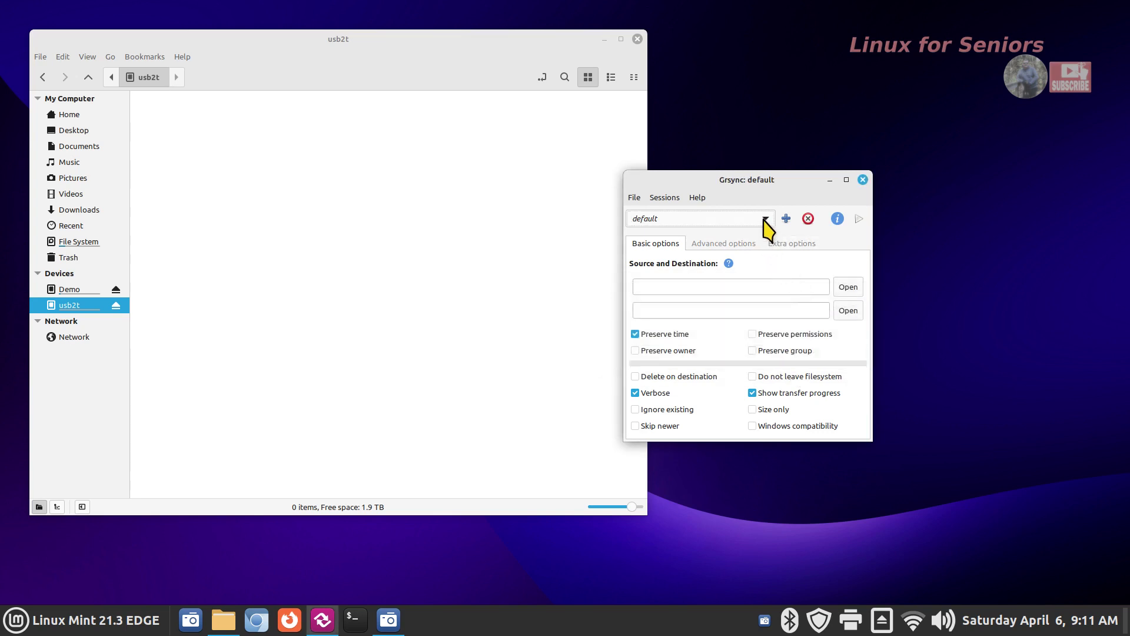
click(765, 219)
click(759, 238)
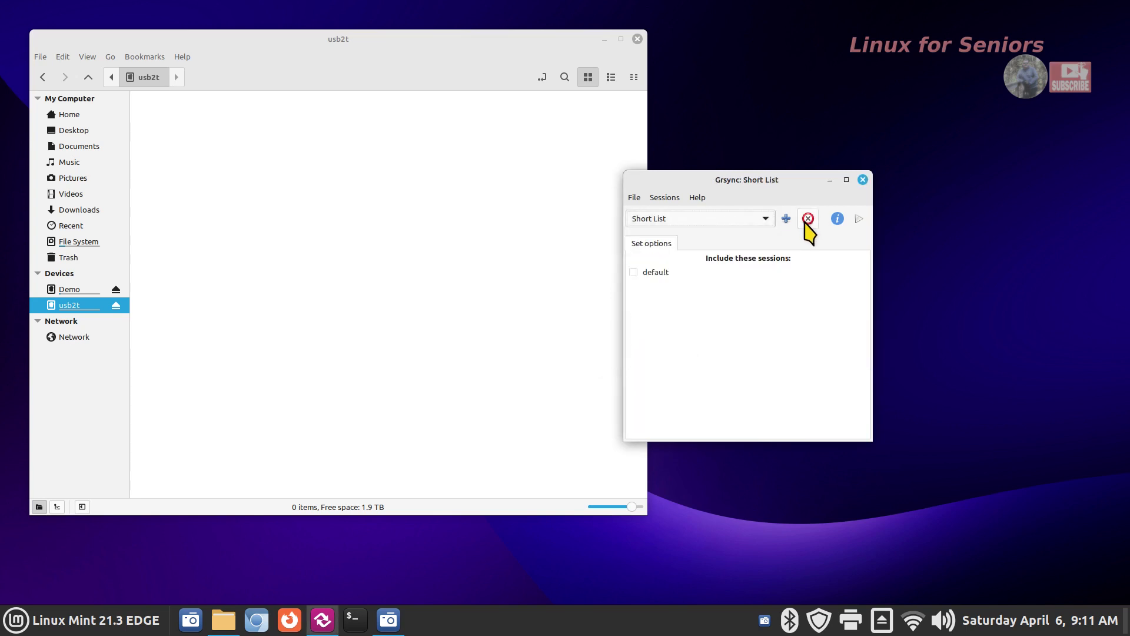
click(808, 219)
click(772, 362)
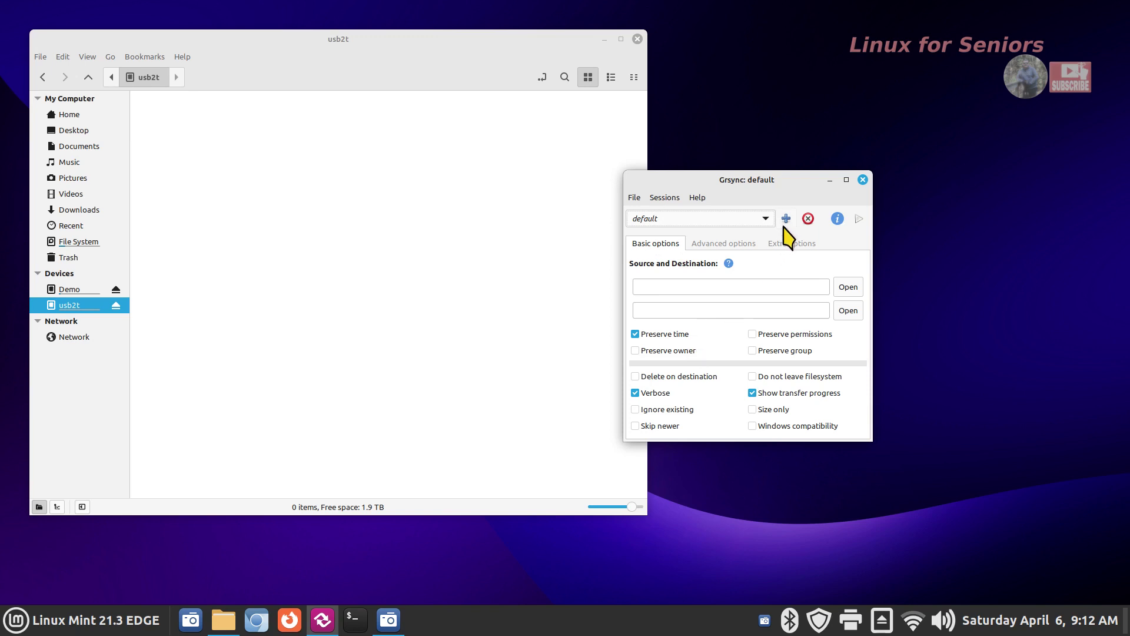
Check the remaining Grsync sessions, and look over the Documents, Pictures, MyJunk and Music folders in Home in the file manager.
click(760, 219)
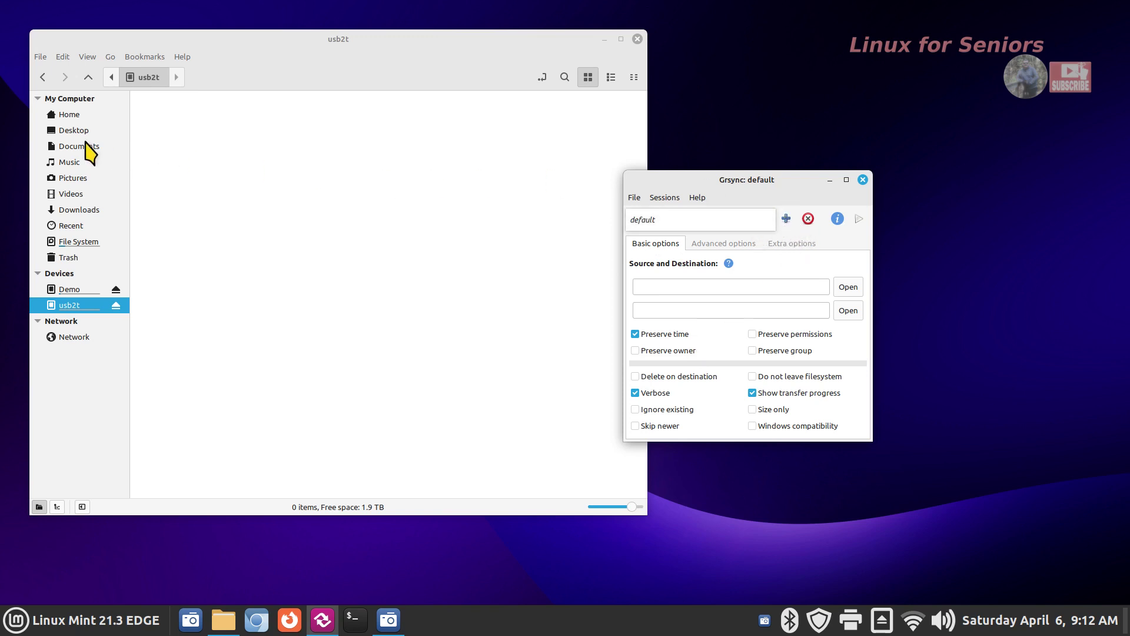
click(64, 115)
click(68, 115)
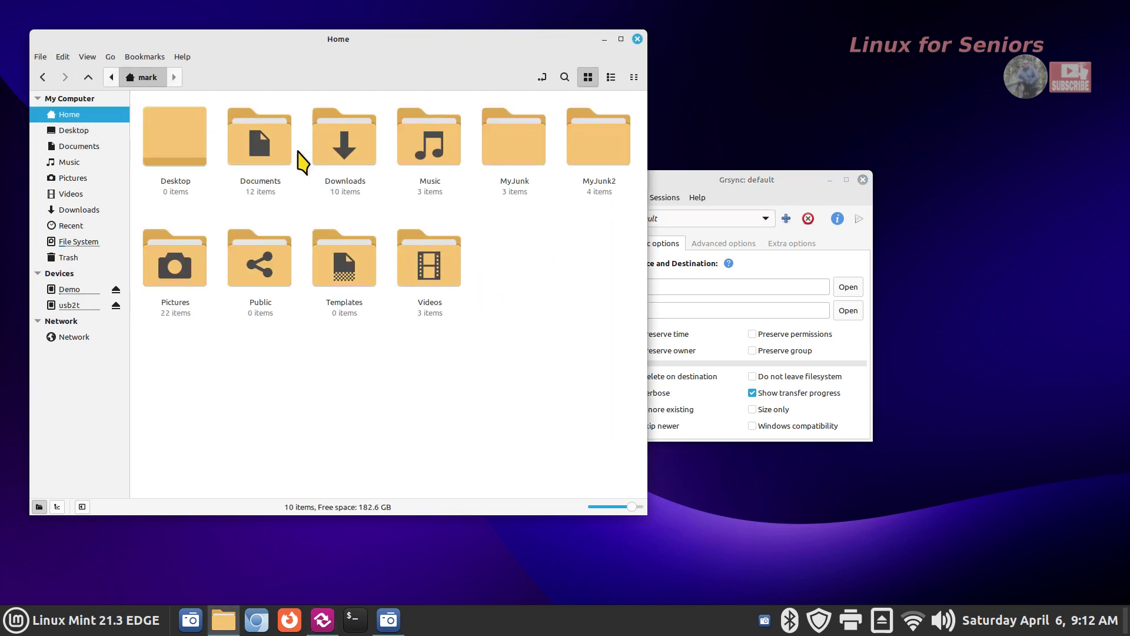
click(278, 154)
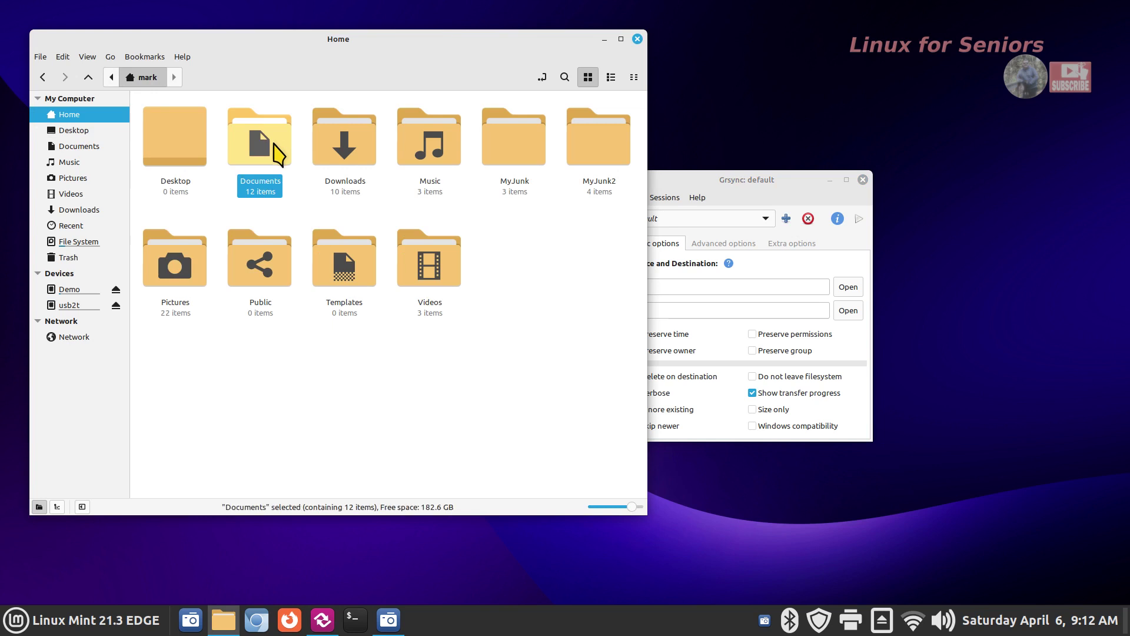
click(189, 275)
click(517, 150)
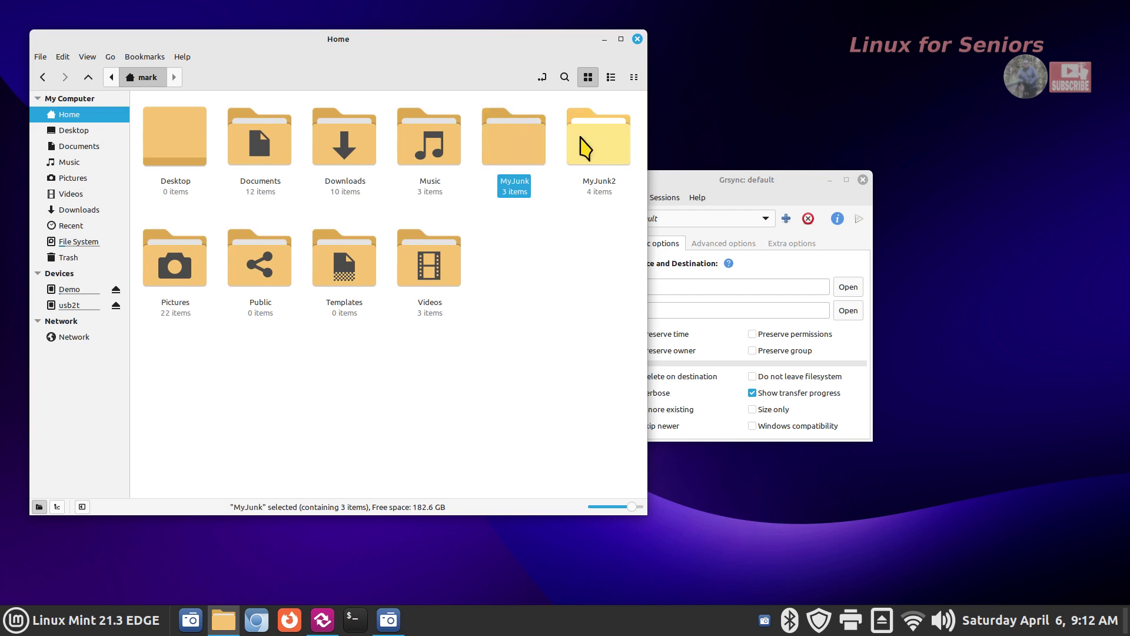
click(444, 160)
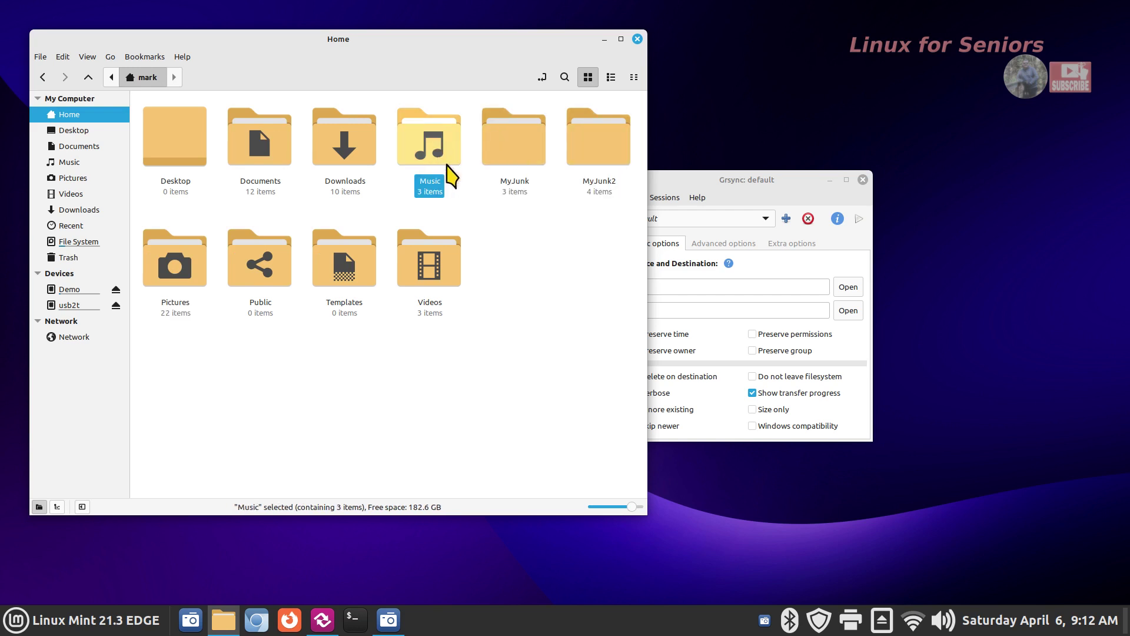
click(512, 187)
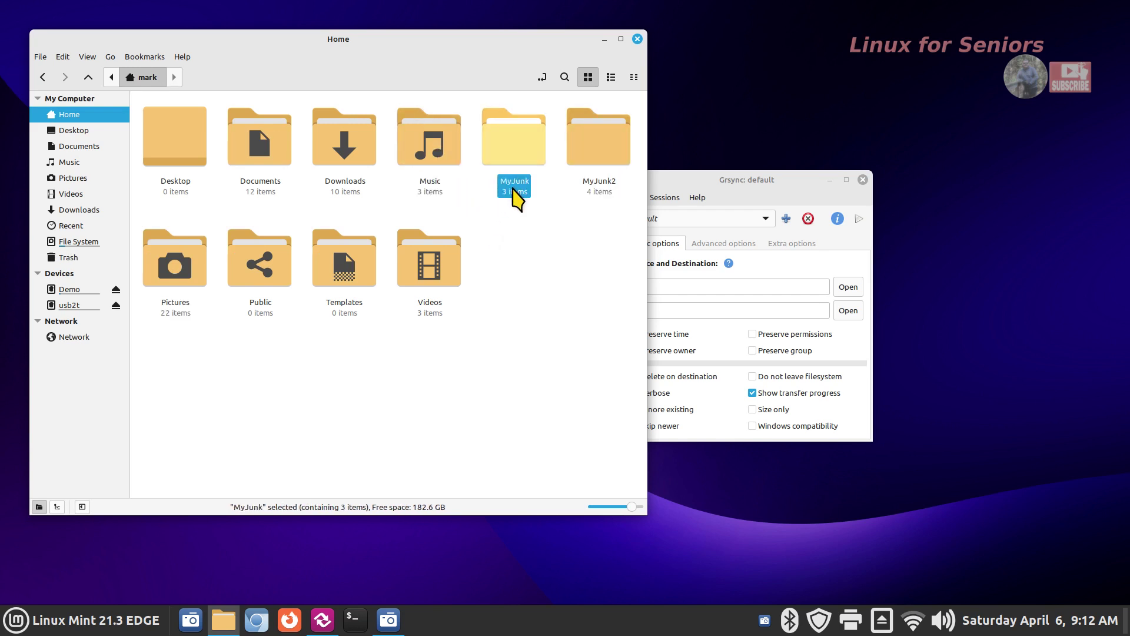
Move the Grsync window clear of the file manager and add a session named doc.
drag(678, 182, 763, 193)
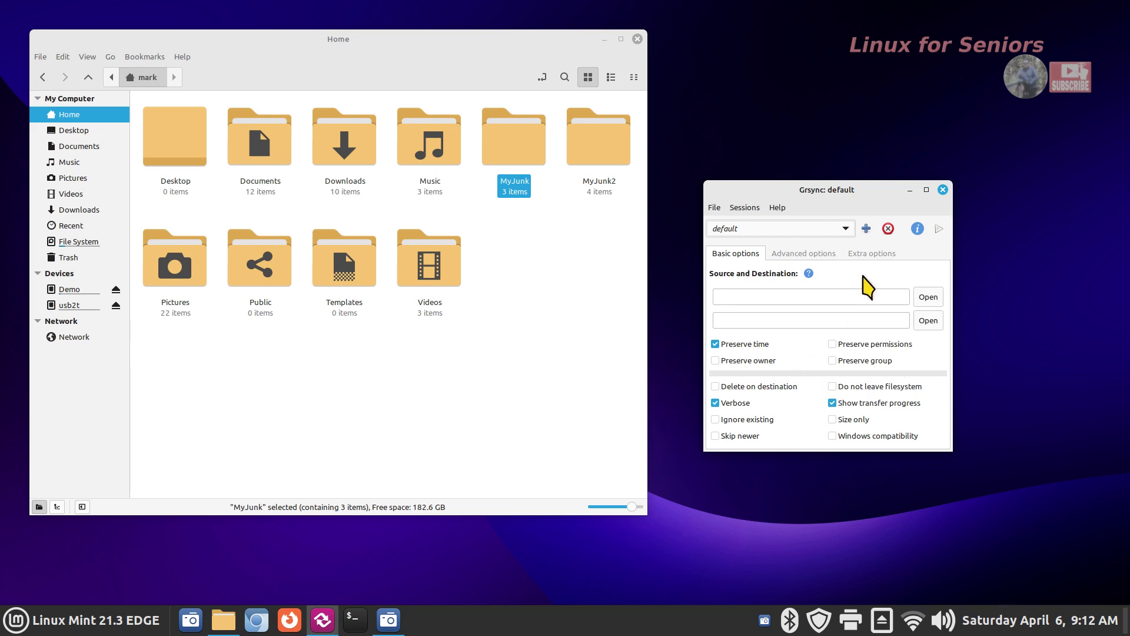
click(866, 228)
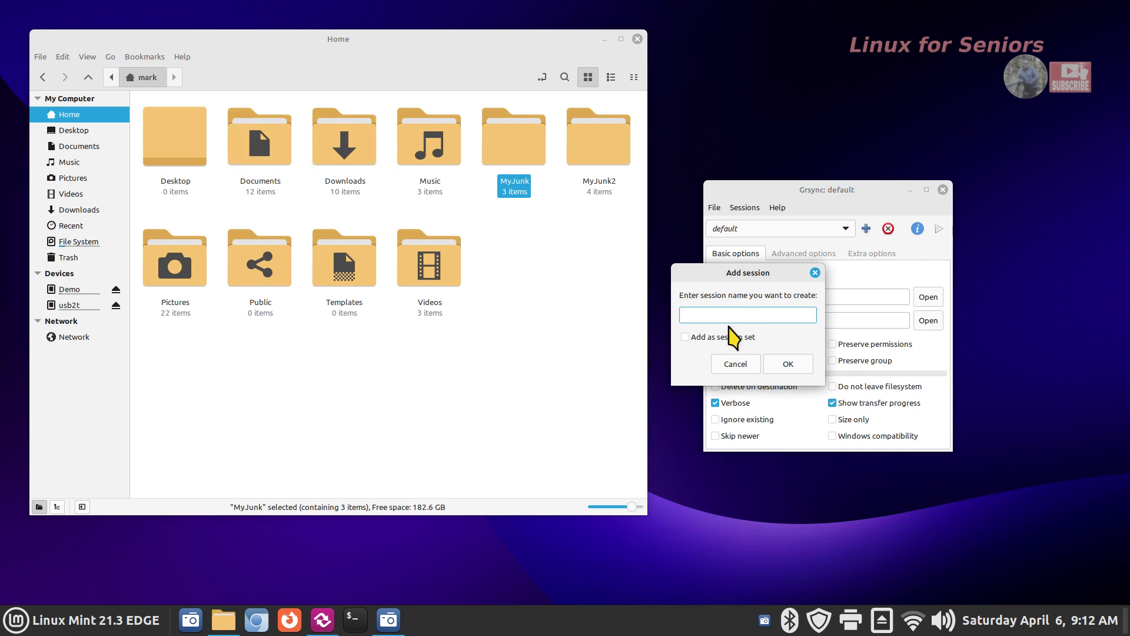
text(doc)
click(800, 366)
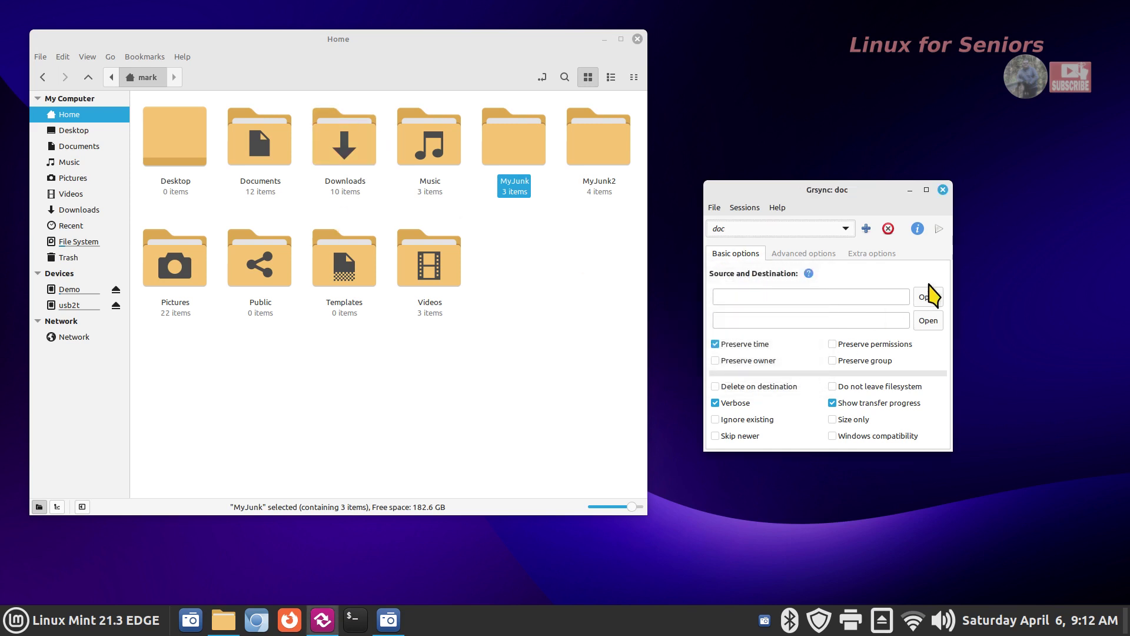
Set the doc session's source to the home Documents folder and its destination to the usb2t drive.
click(927, 297)
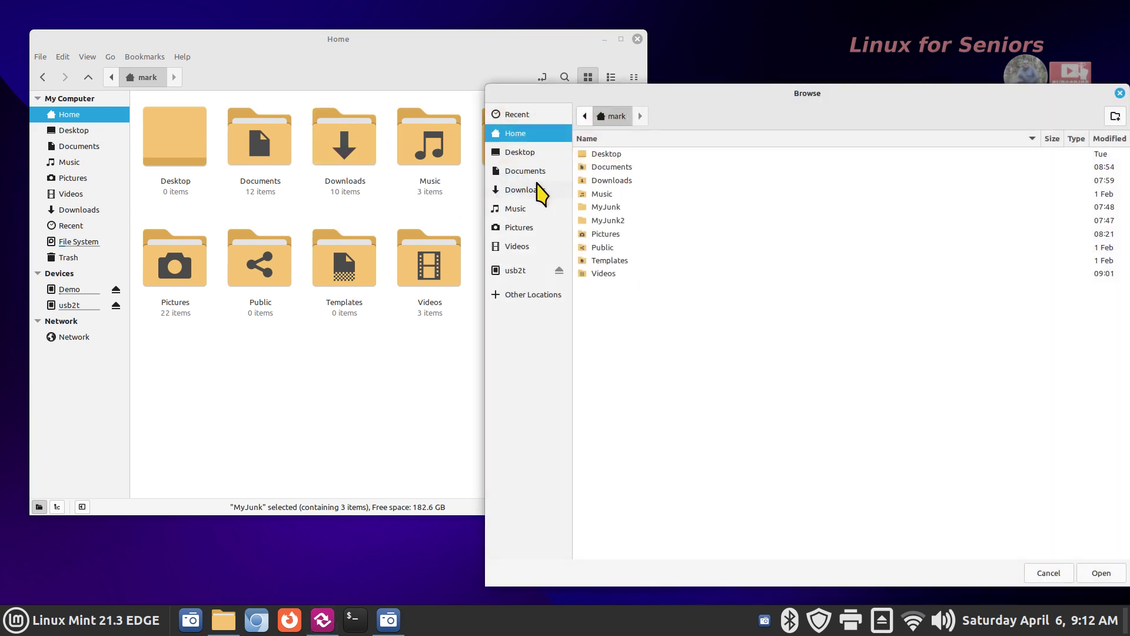
click(627, 167)
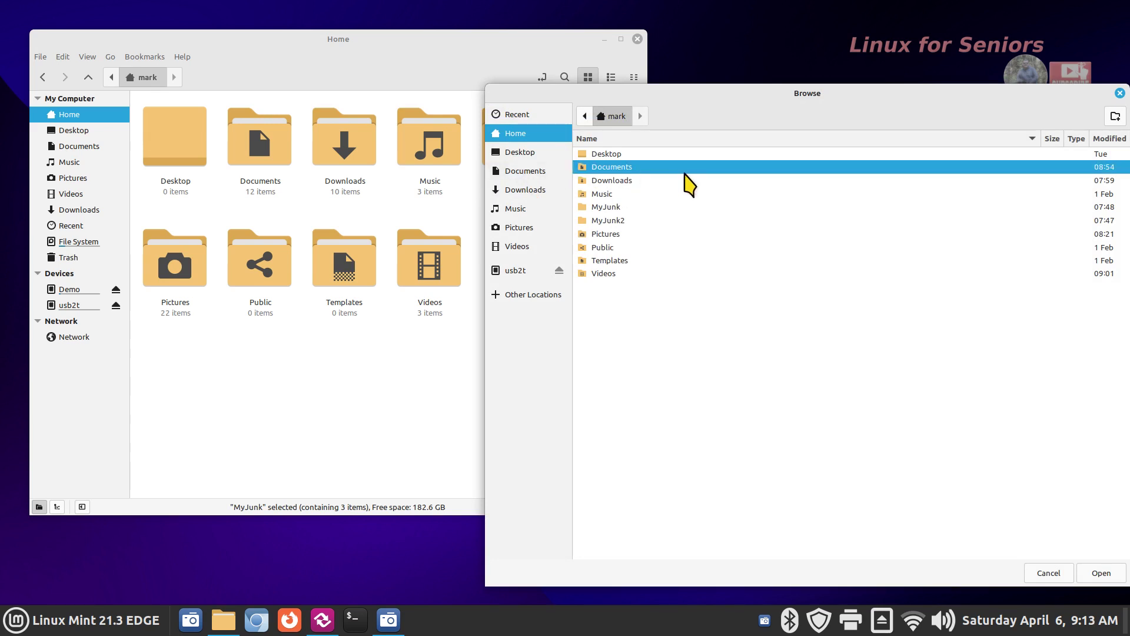
click(1101, 573)
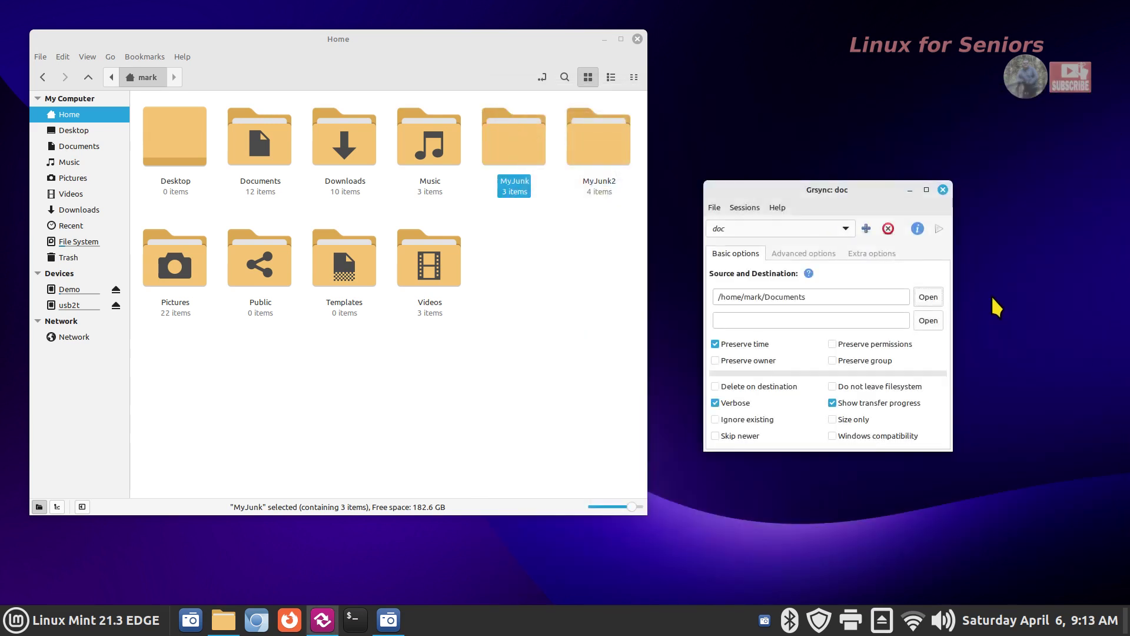
click(926, 321)
click(519, 271)
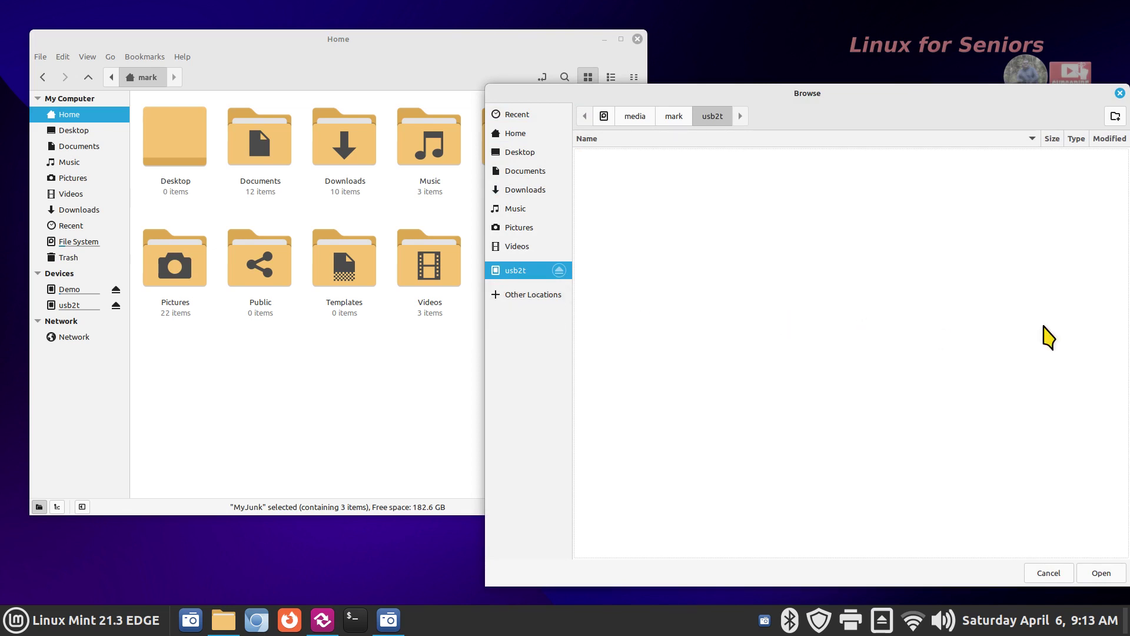
click(1099, 572)
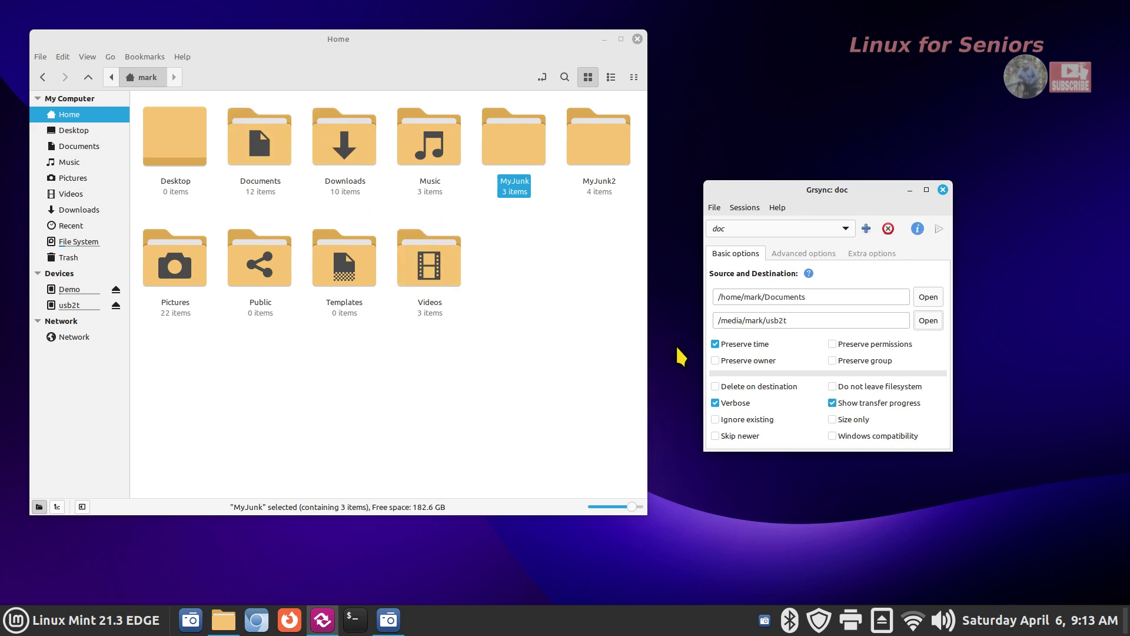
Enable Delete on destination for the doc session and switch back to the default session.
click(738, 386)
click(786, 233)
click(784, 235)
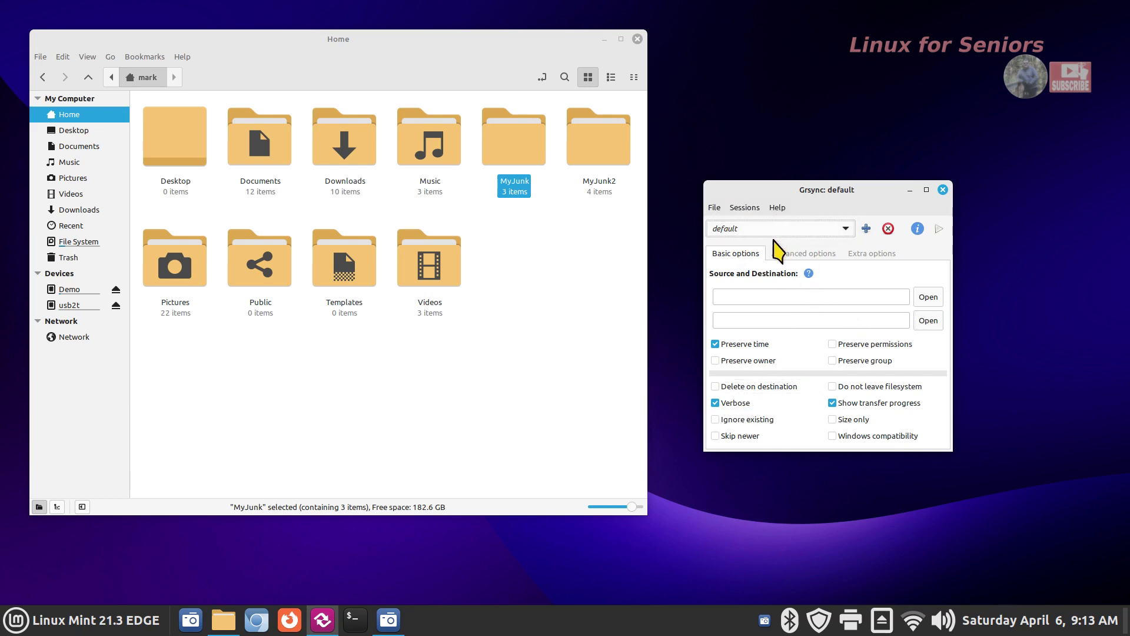
Add a session named music with the home Music folder as its source.
click(866, 228)
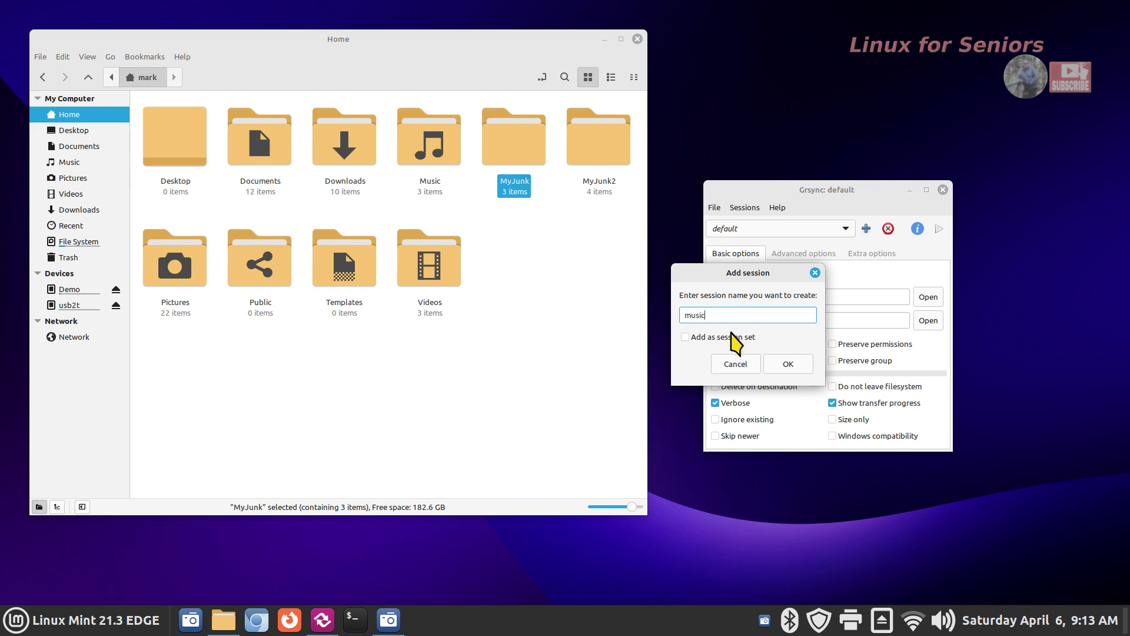
click(788, 364)
click(927, 300)
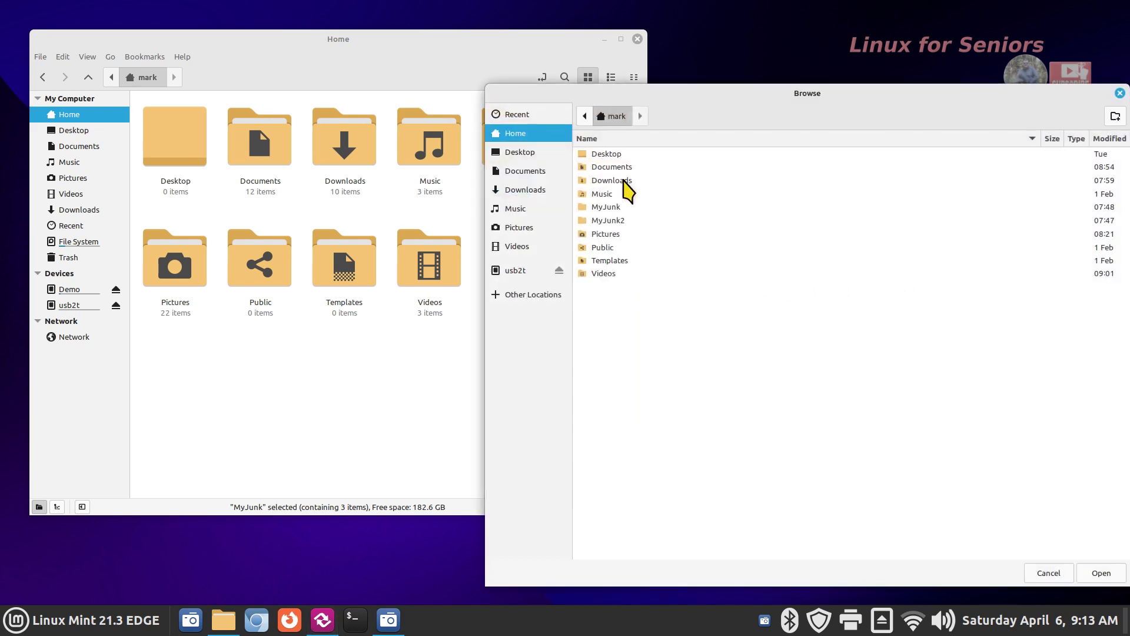
click(529, 209)
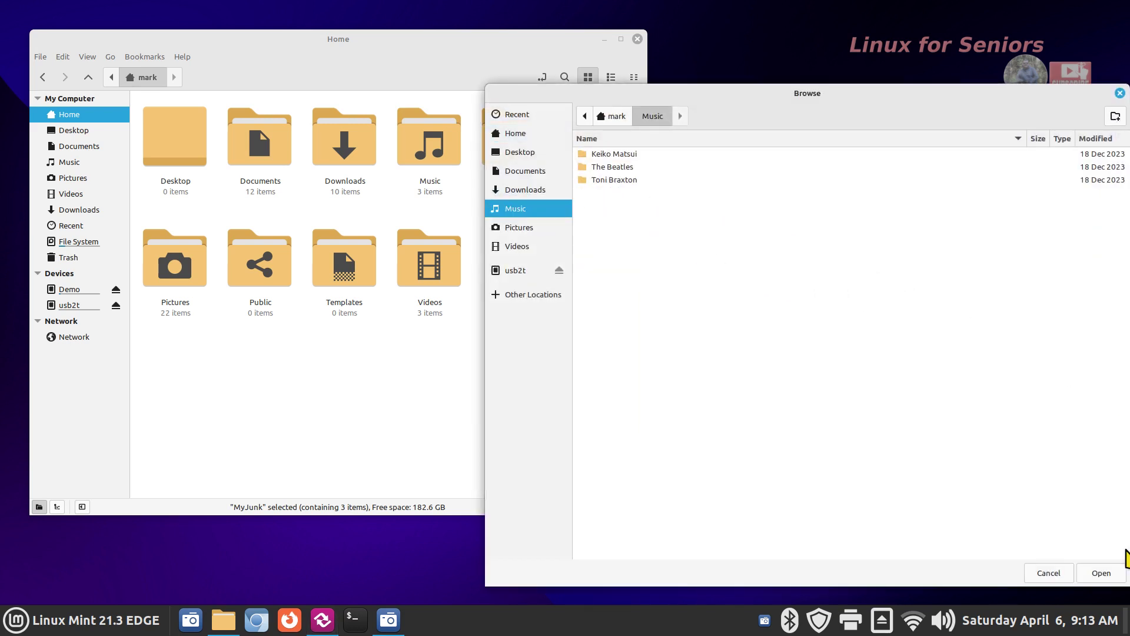
click(1101, 572)
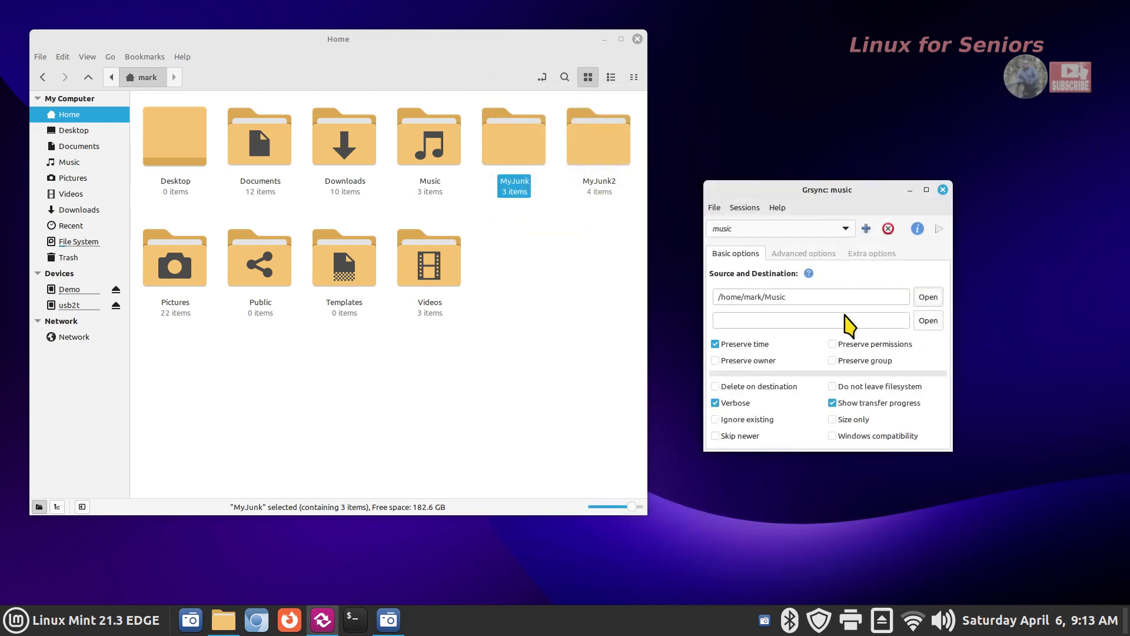
Set the music session's destination to the usb2t drive and return to the default session.
click(923, 320)
click(505, 270)
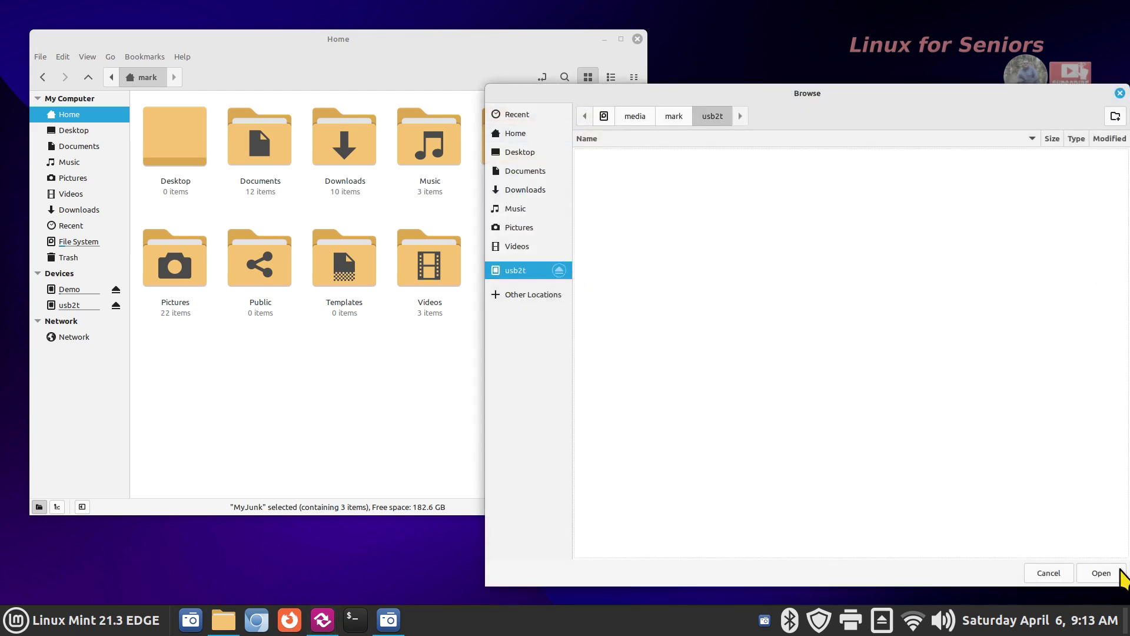
click(1101, 573)
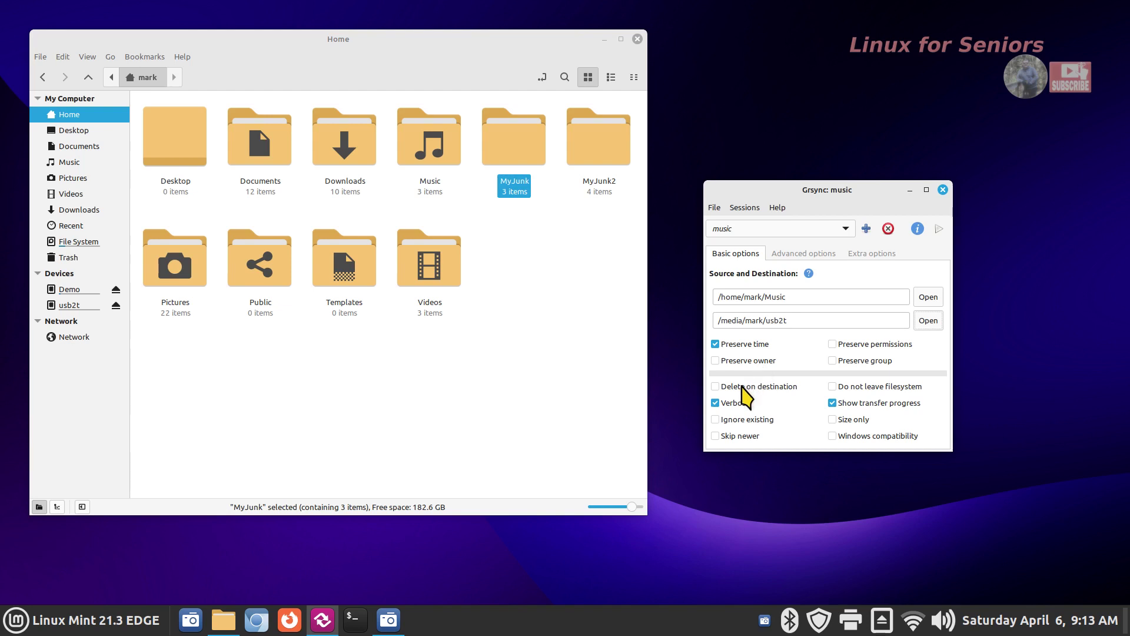
click(845, 229)
click(825, 196)
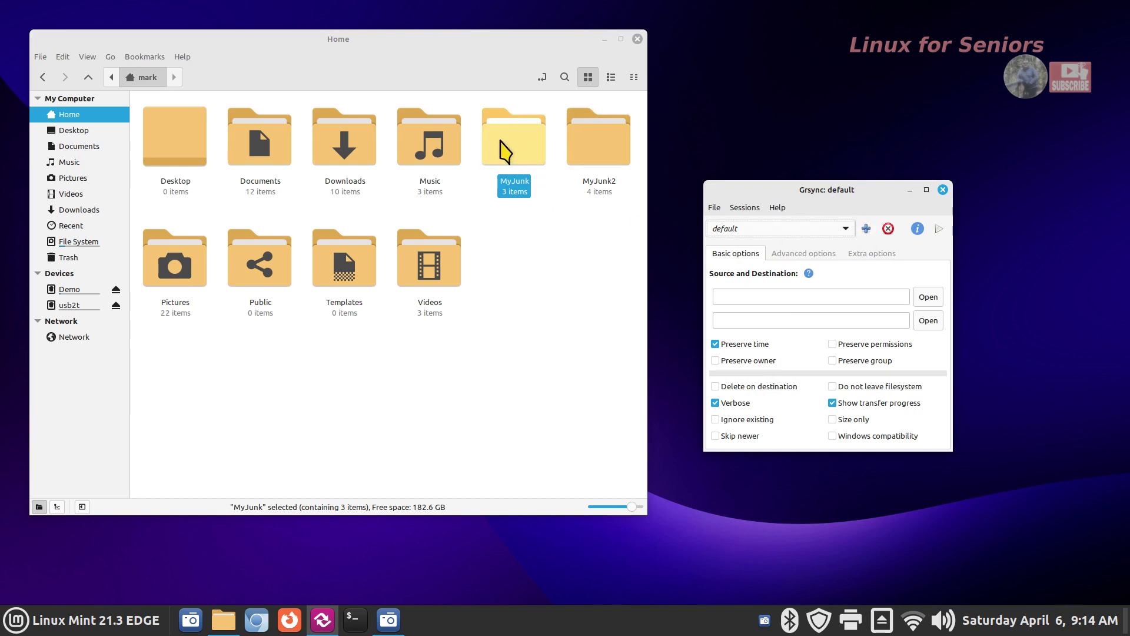
click(715, 229)
click(715, 230)
Add a session named myjunk with the home MyJunk folder as its source.
click(866, 228)
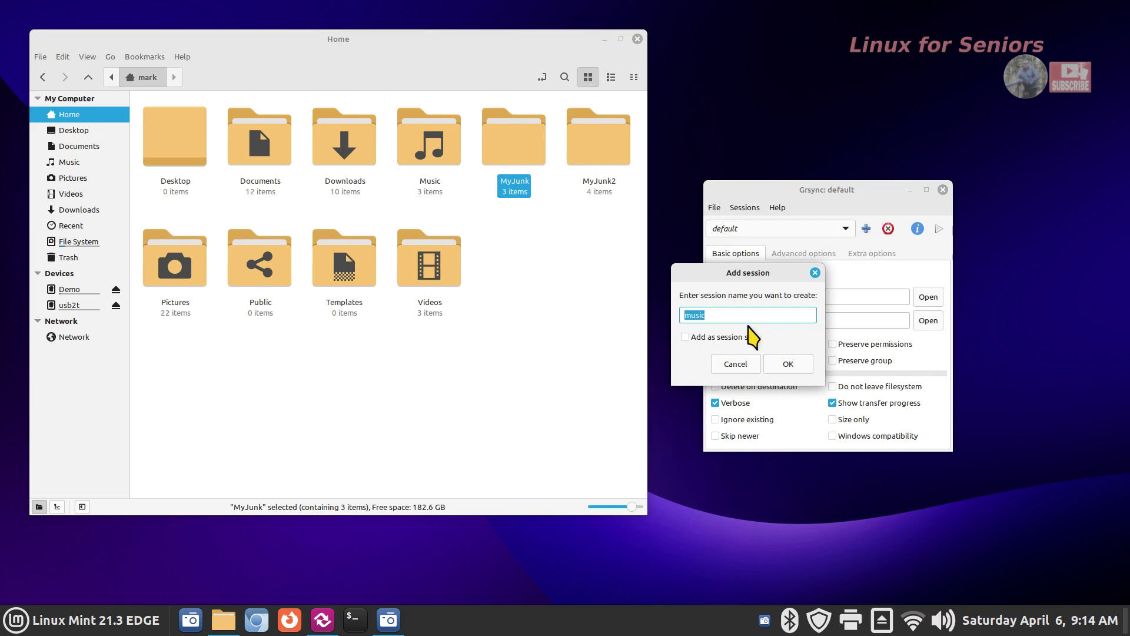
text(myjunk)
click(788, 364)
click(928, 297)
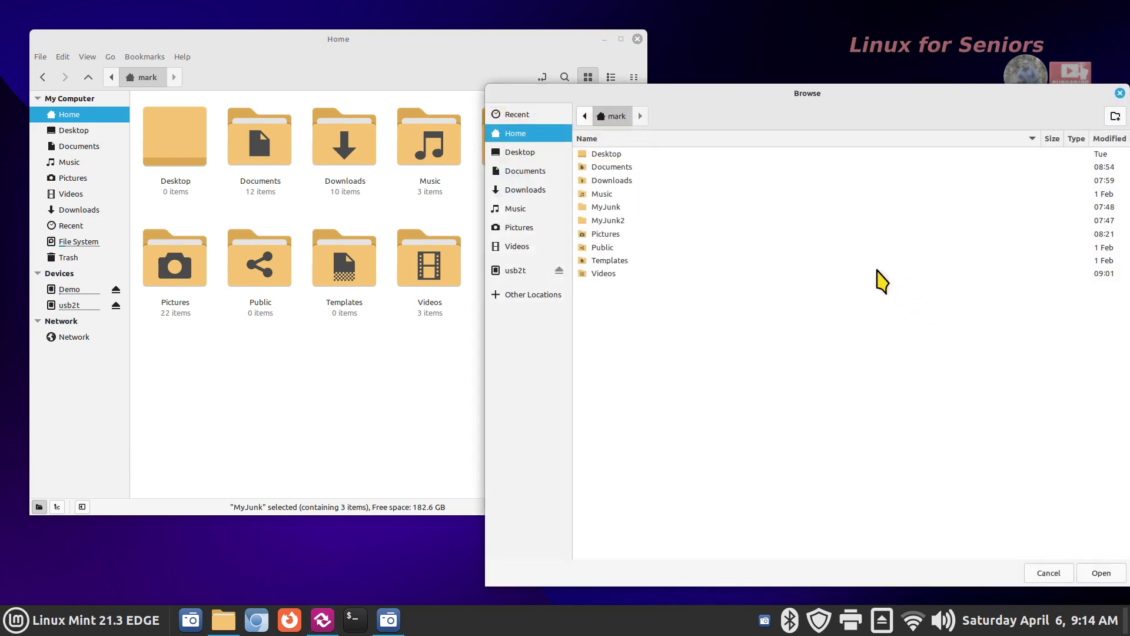
click(613, 208)
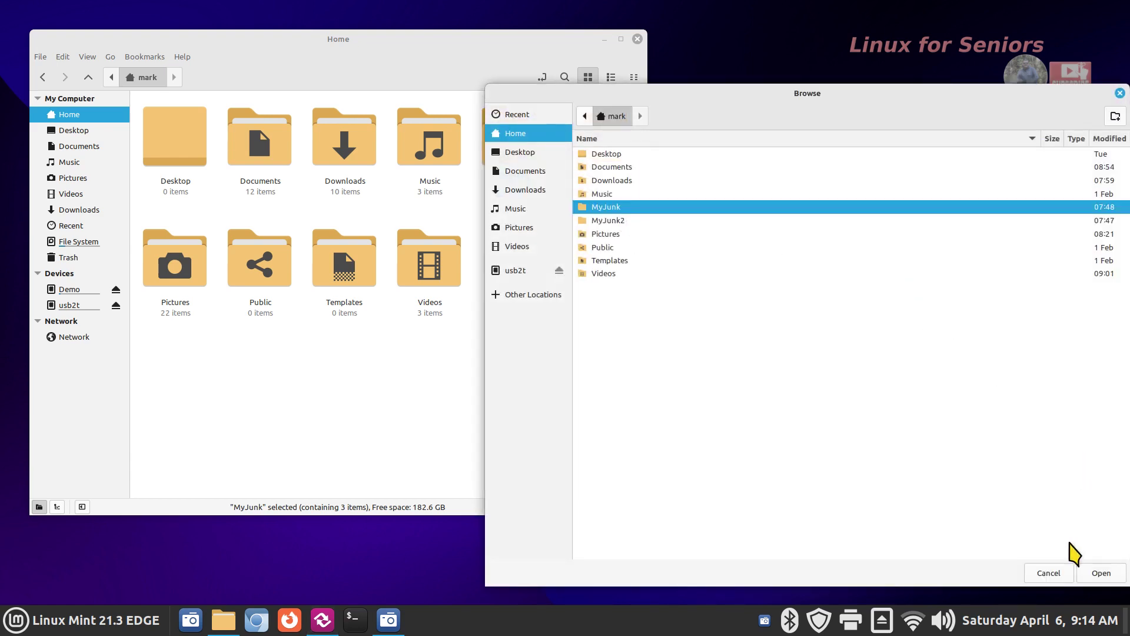
click(1089, 575)
Set the myjunk session's destination to the usb2t drive and enable Delete on destination.
click(933, 325)
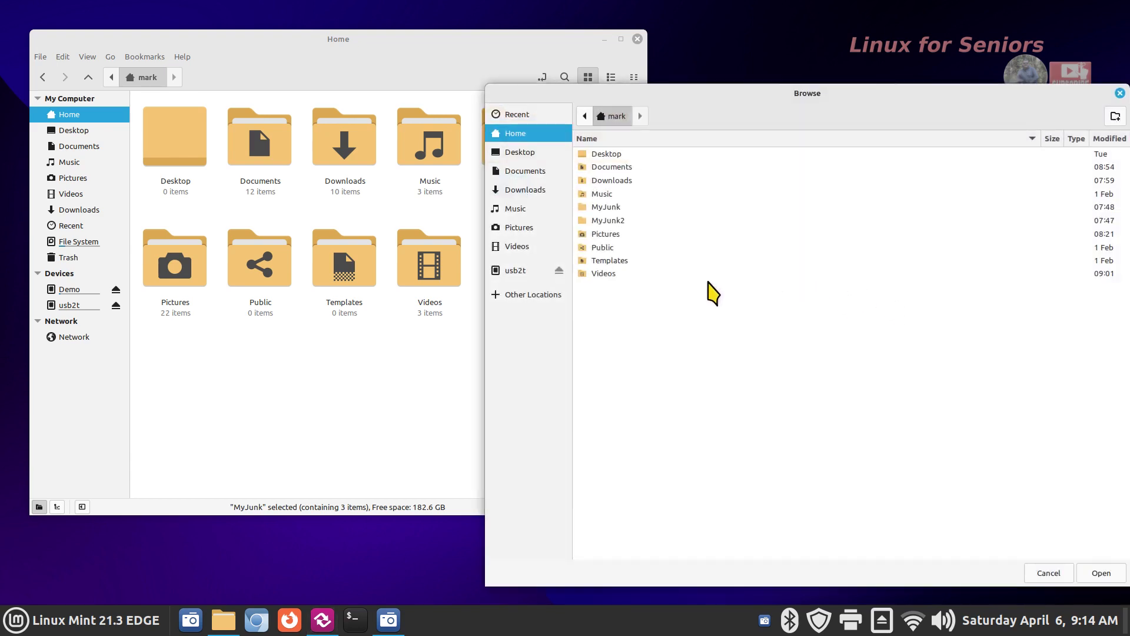
click(508, 270)
click(1115, 572)
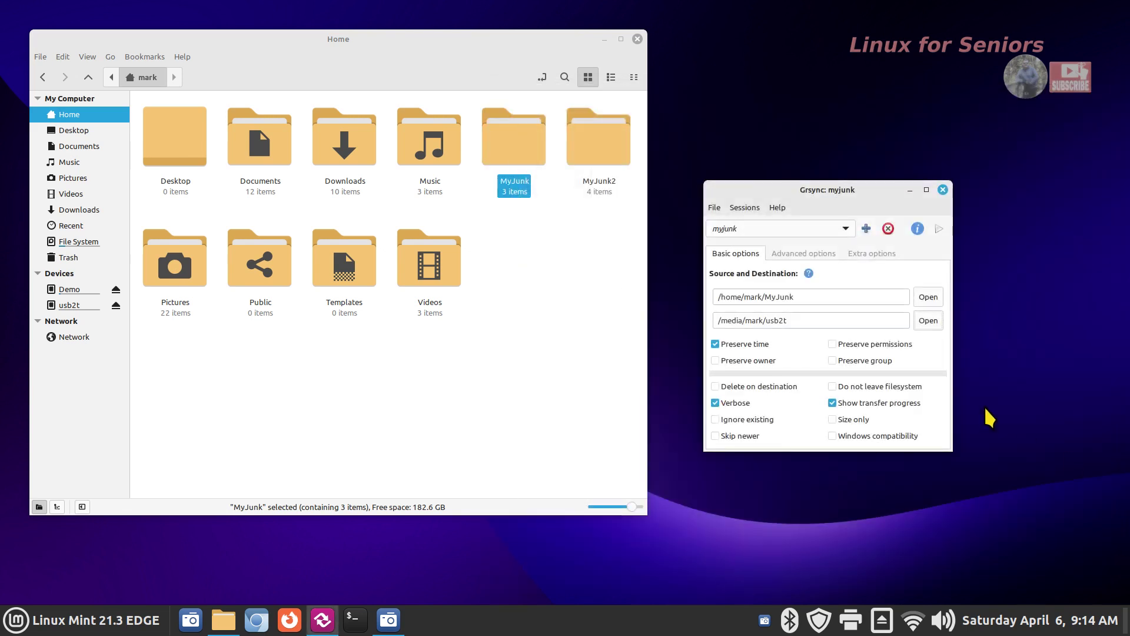
click(759, 390)
From the default session, add a session named myjunk2 with the home MyJunk2 folder as its source.
click(846, 230)
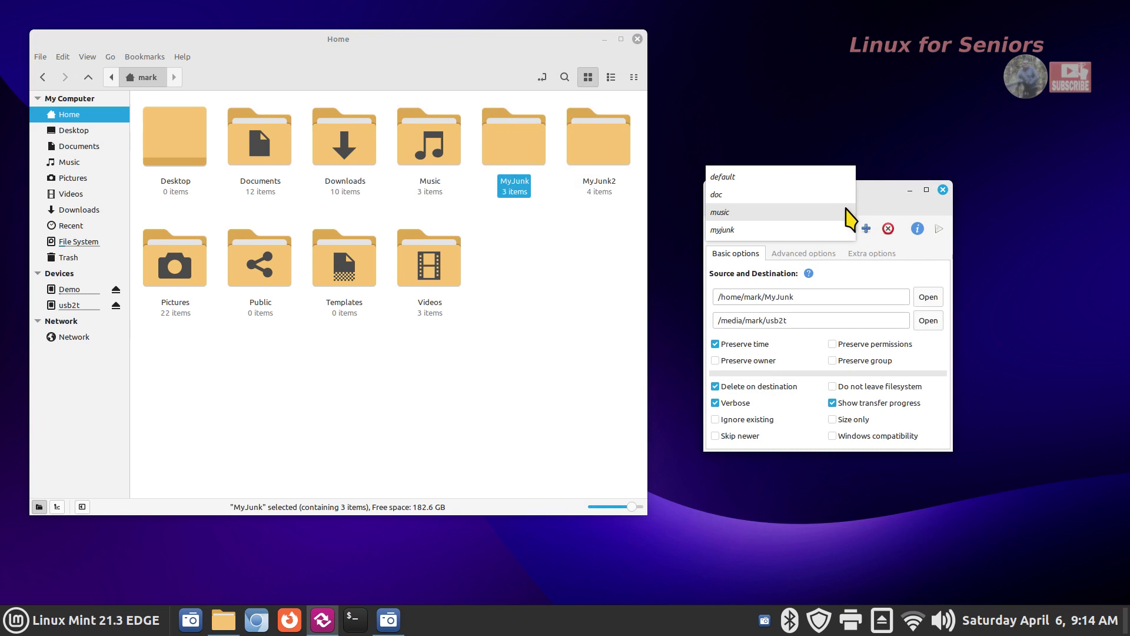
click(840, 177)
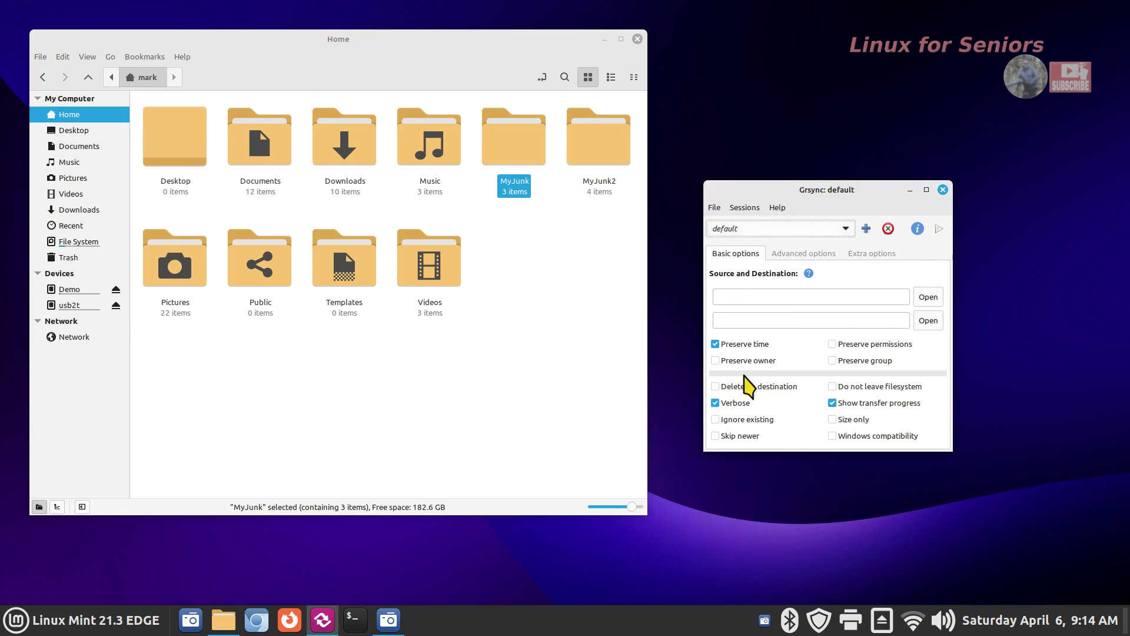
click(871, 229)
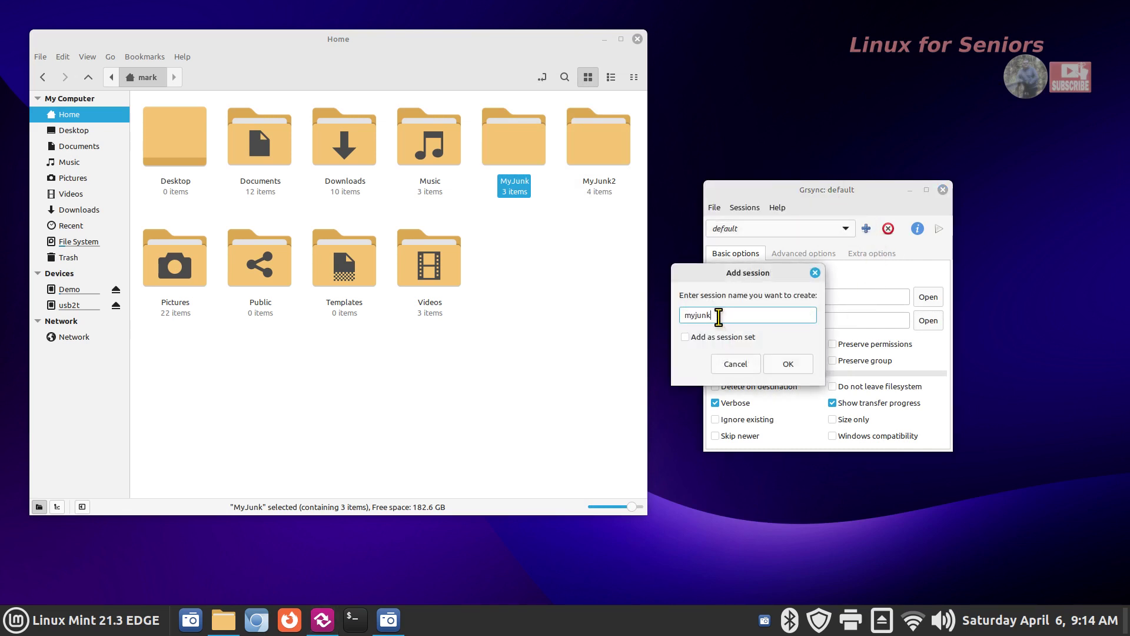
text(2)
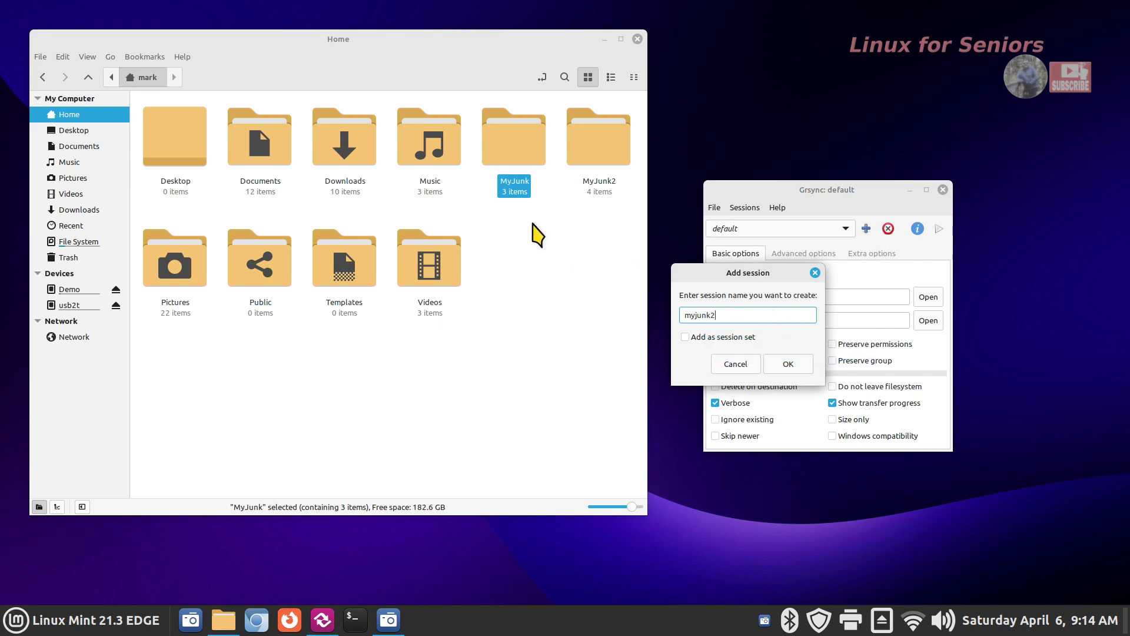
click(591, 165)
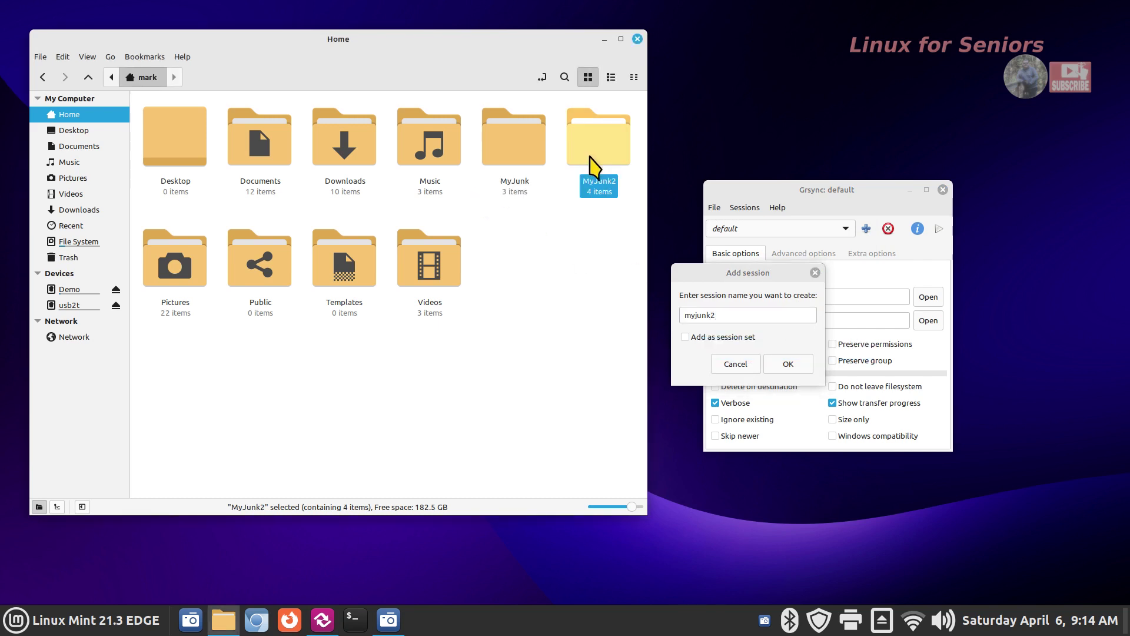
click(788, 365)
click(928, 297)
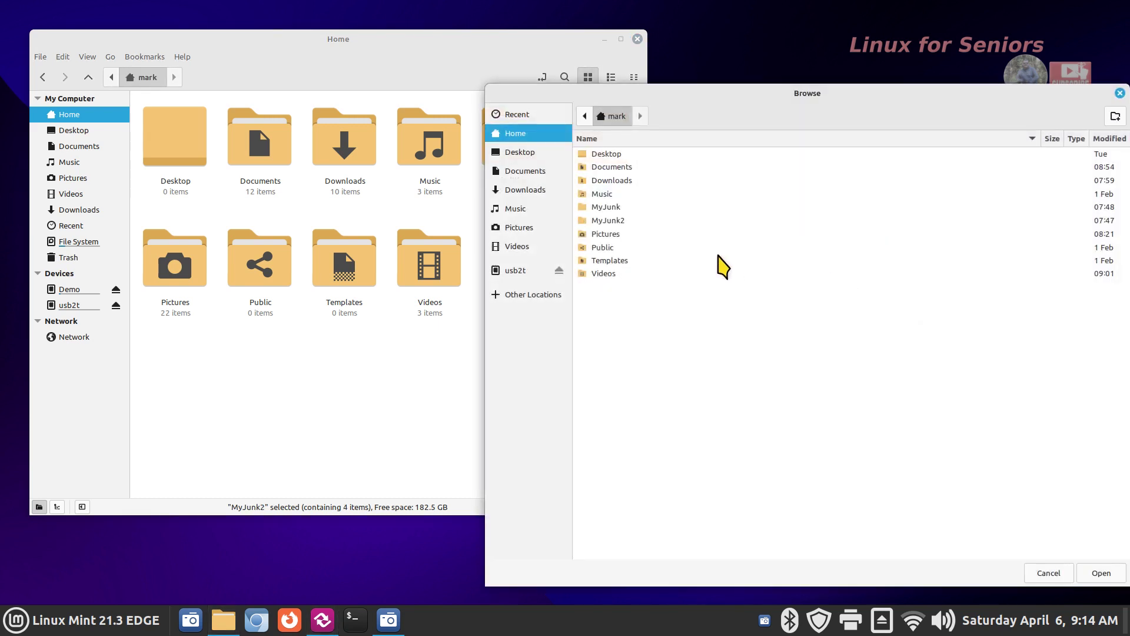
click(618, 221)
click(1101, 574)
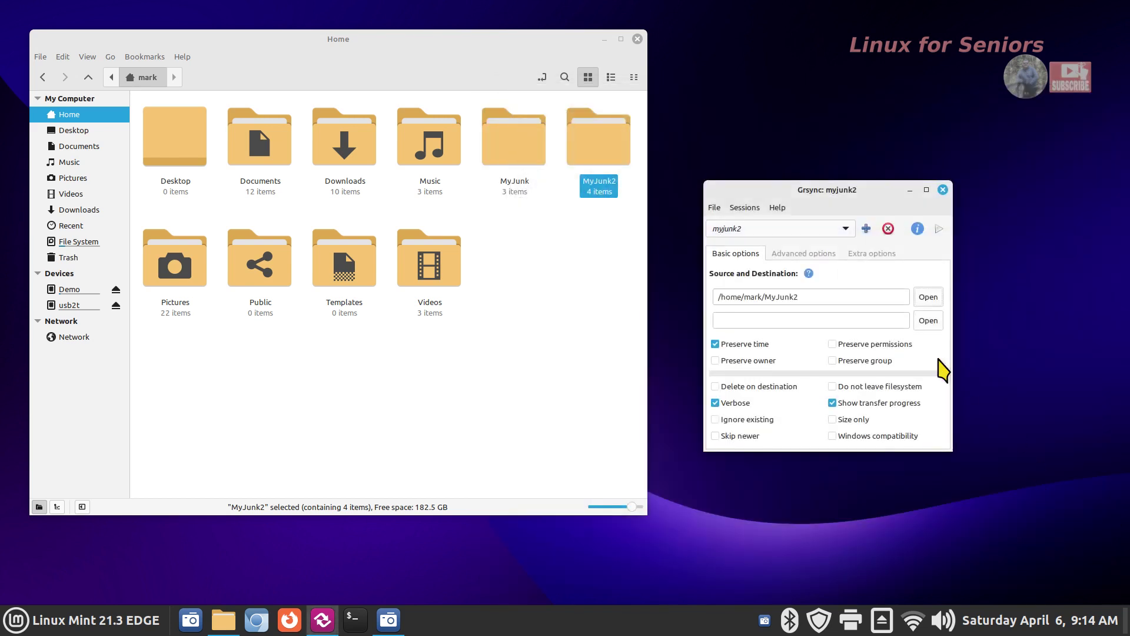
Set the myjunk2 session's destination to the usb2t drive and enable Delete on destination.
click(928, 321)
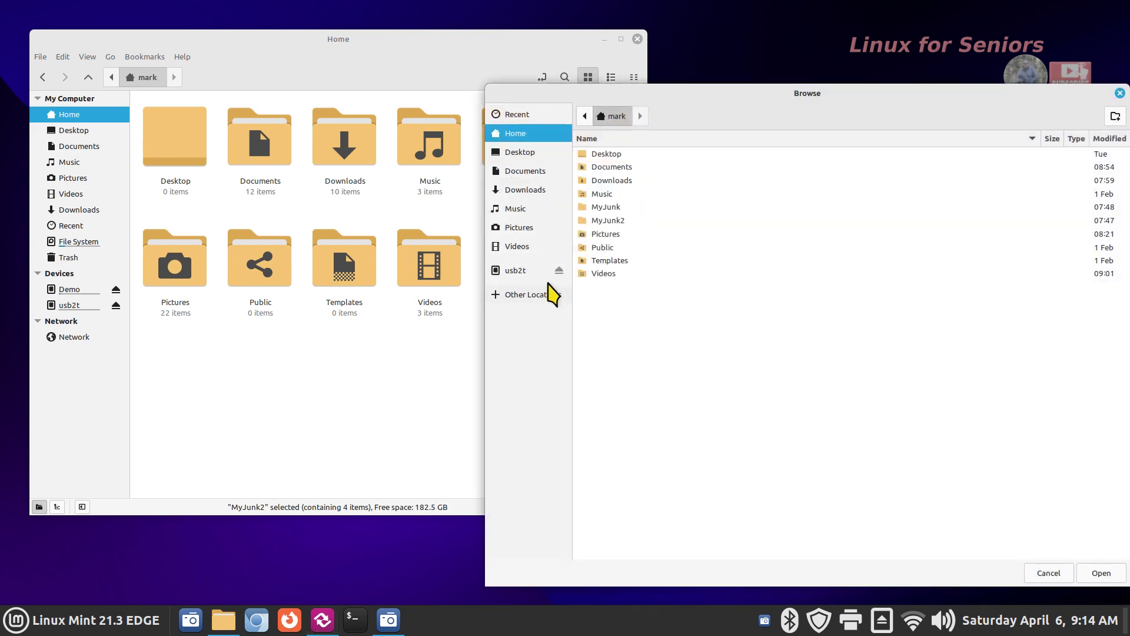
click(519, 272)
click(1098, 571)
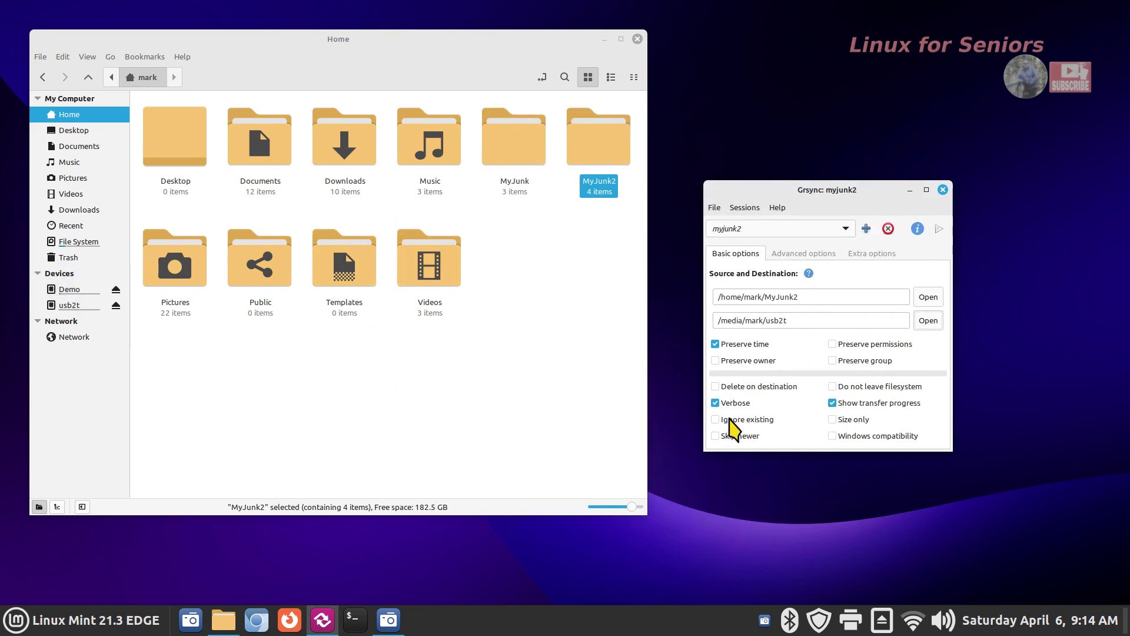
click(728, 388)
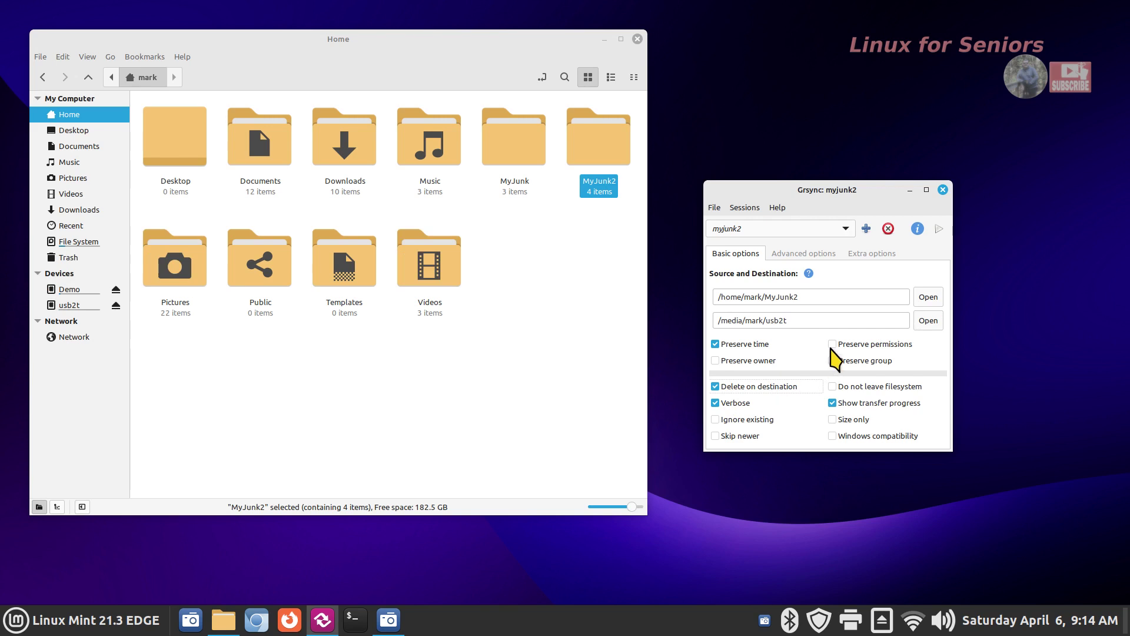
From the default session, add a session named pics with the home Pictures folder as its source.
click(837, 230)
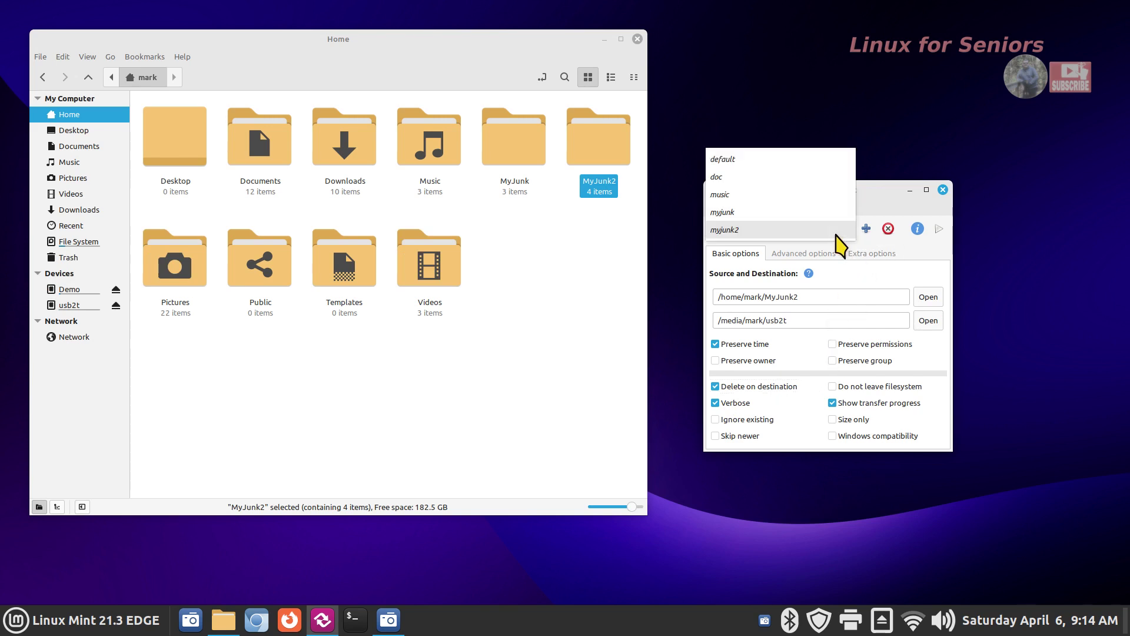
click(836, 233)
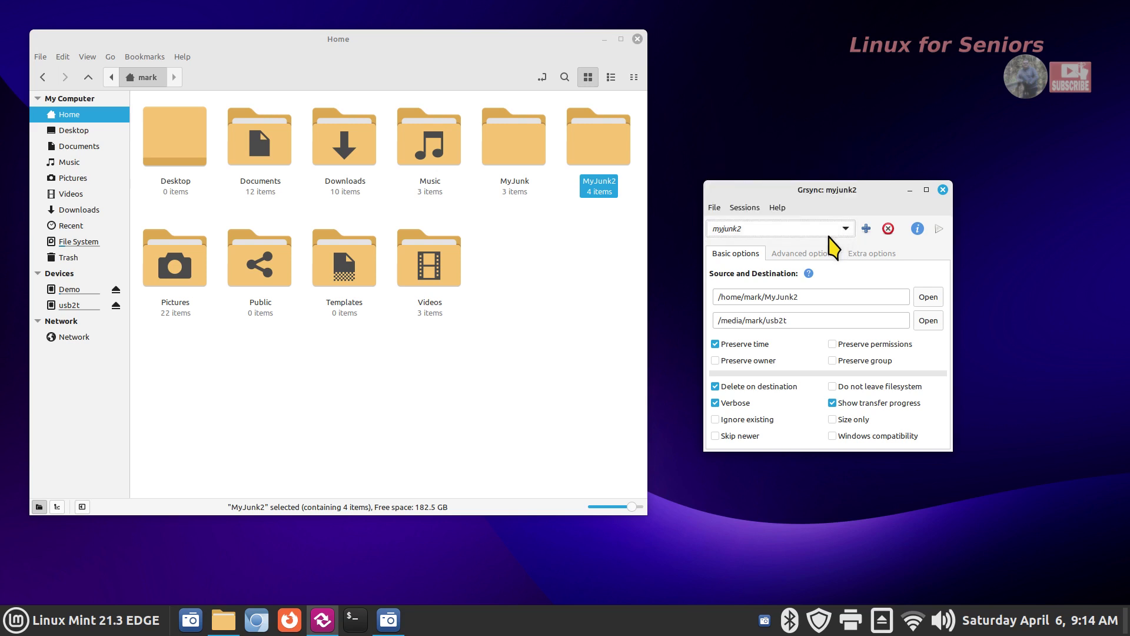
click(821, 229)
click(822, 162)
click(865, 228)
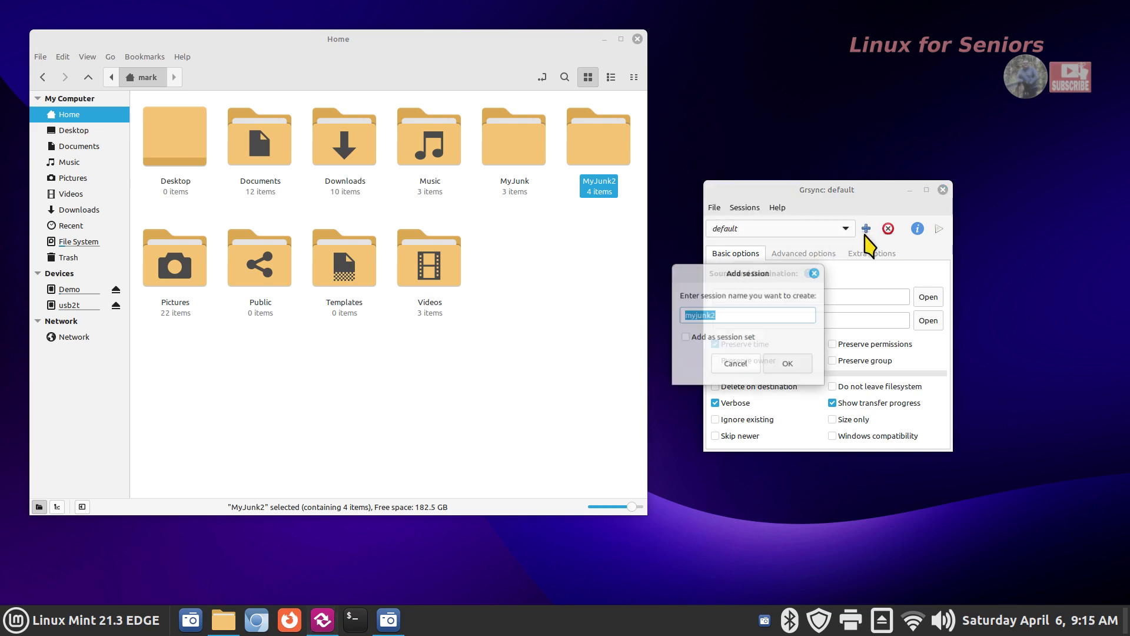
text(pics)
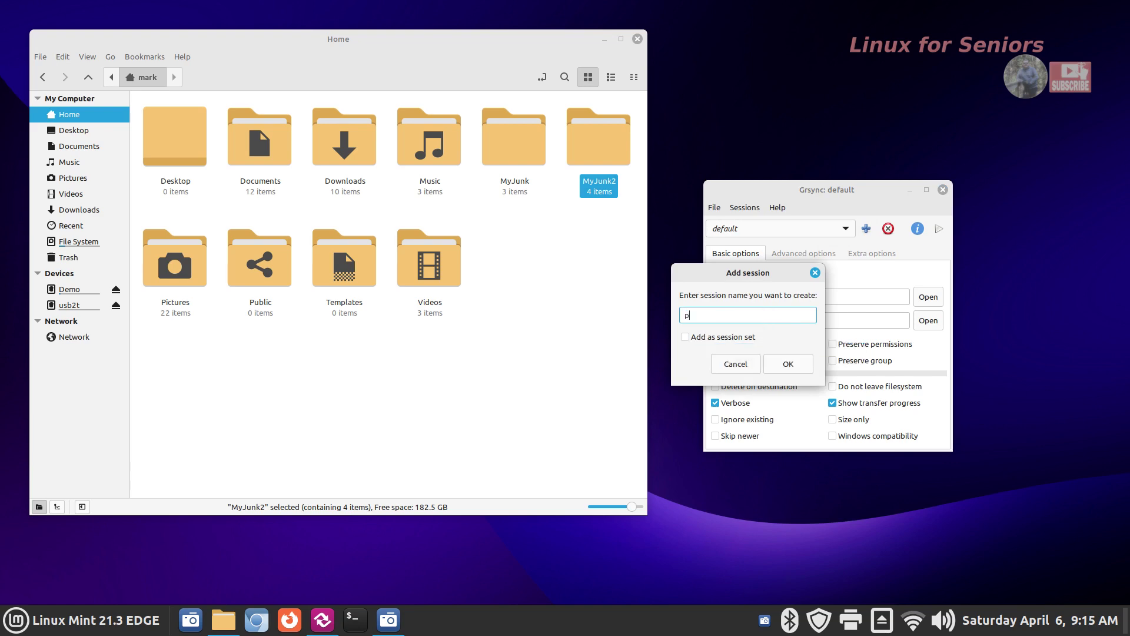
click(790, 365)
click(928, 297)
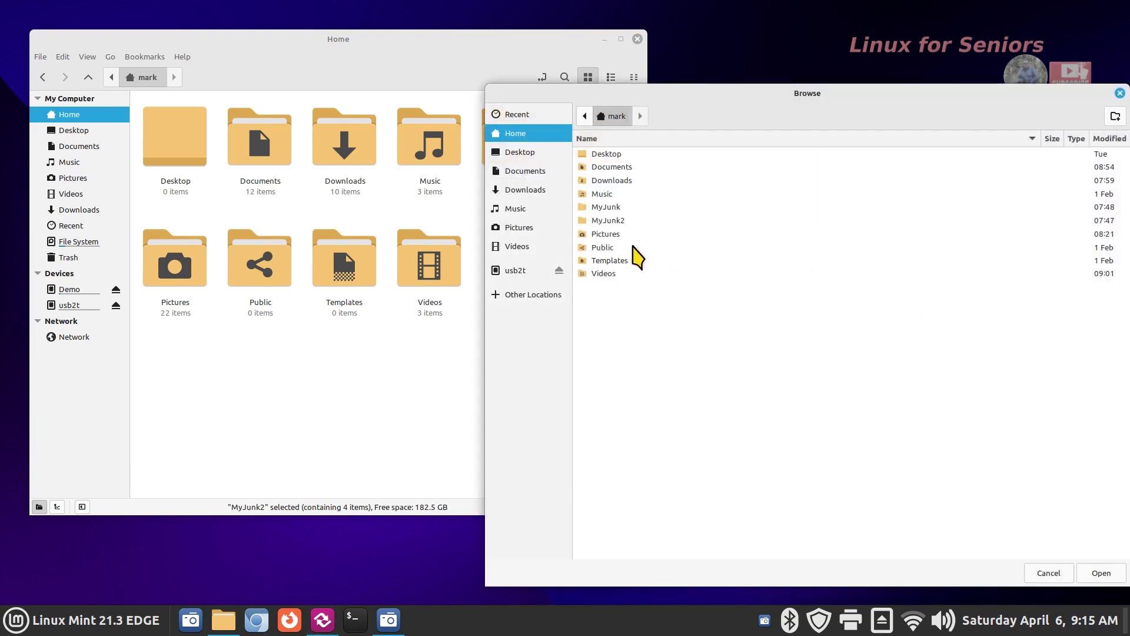
click(528, 229)
click(1100, 572)
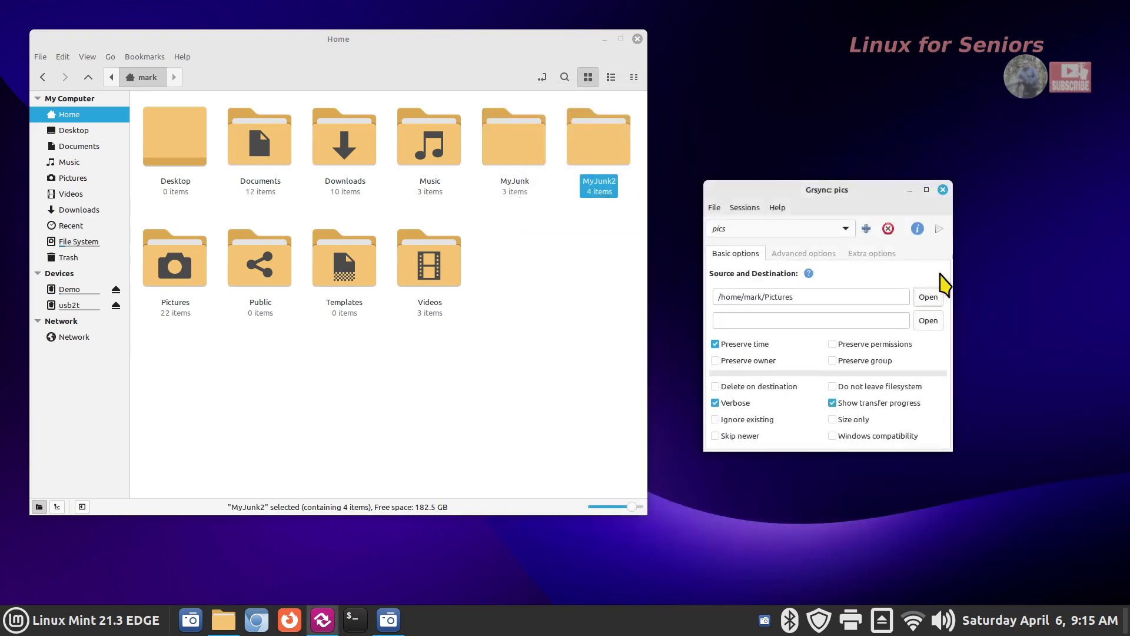
Set the pics session's destination to the usb2t drive and enable Delete on destination.
click(928, 320)
click(522, 272)
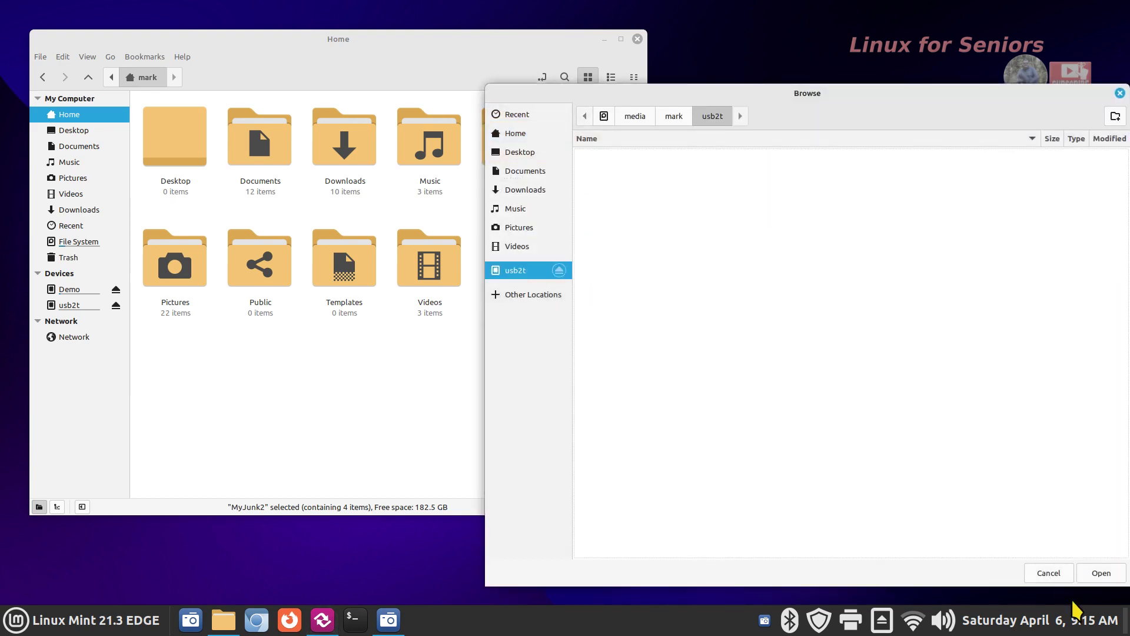
click(1103, 571)
click(737, 386)
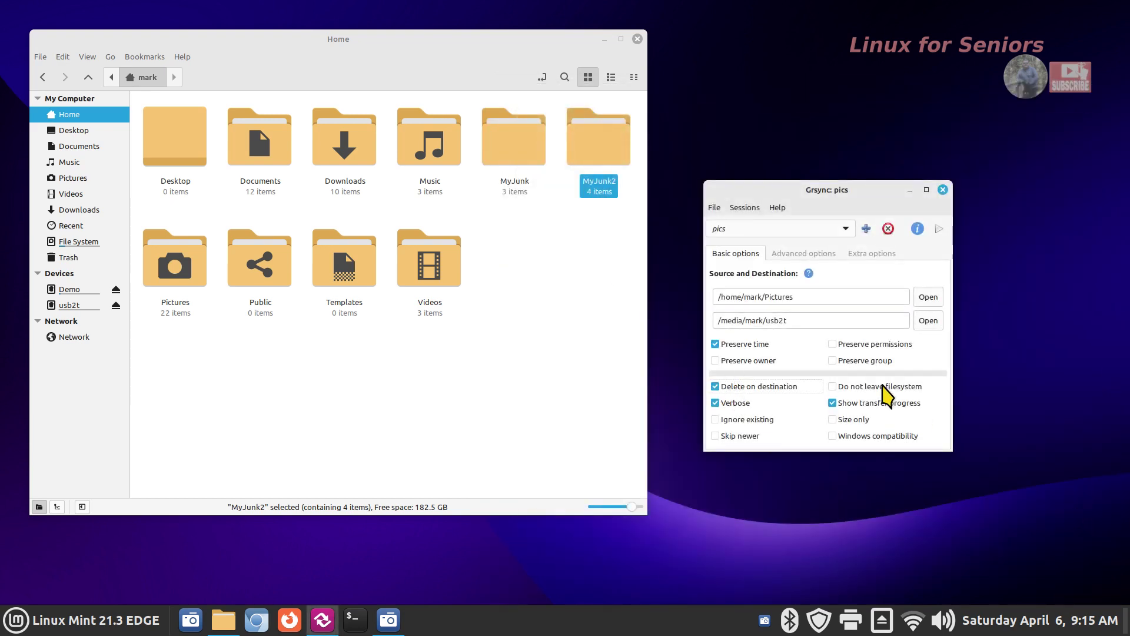
Review the source, destination and options of the doc, music, myjunk, myjunk2 and pics sessions in turn.
click(824, 229)
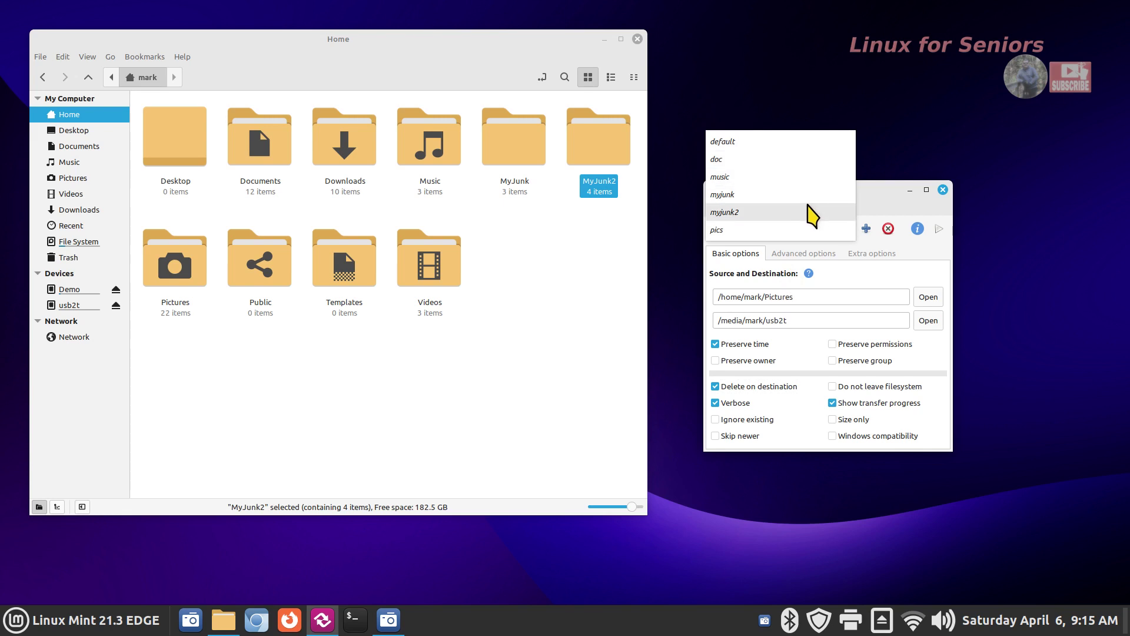
click(803, 163)
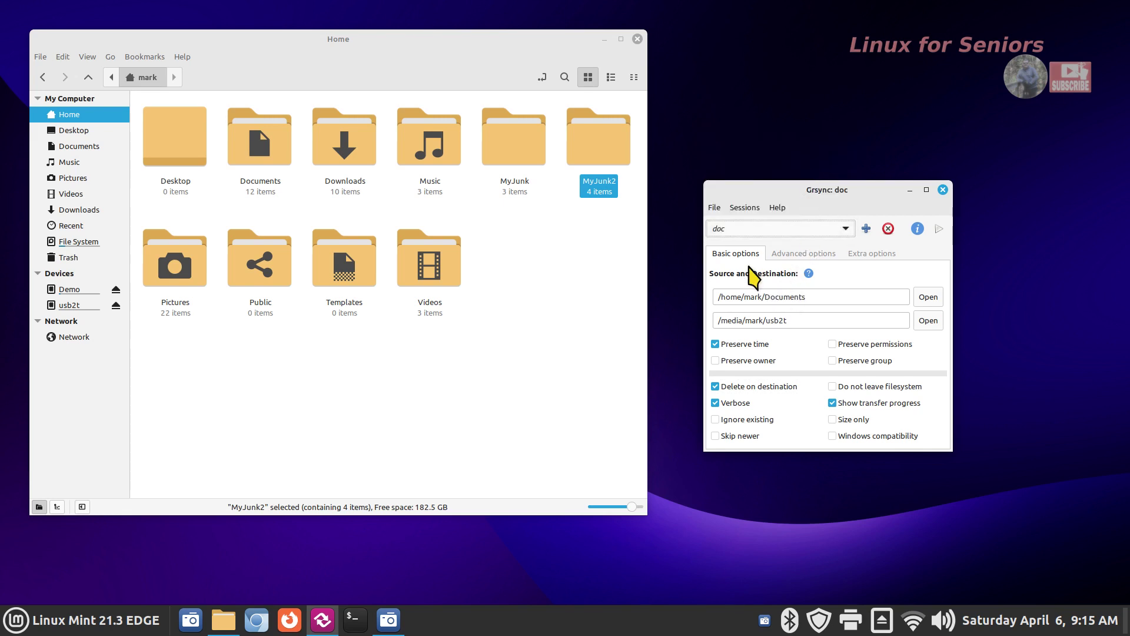
click(771, 231)
click(758, 250)
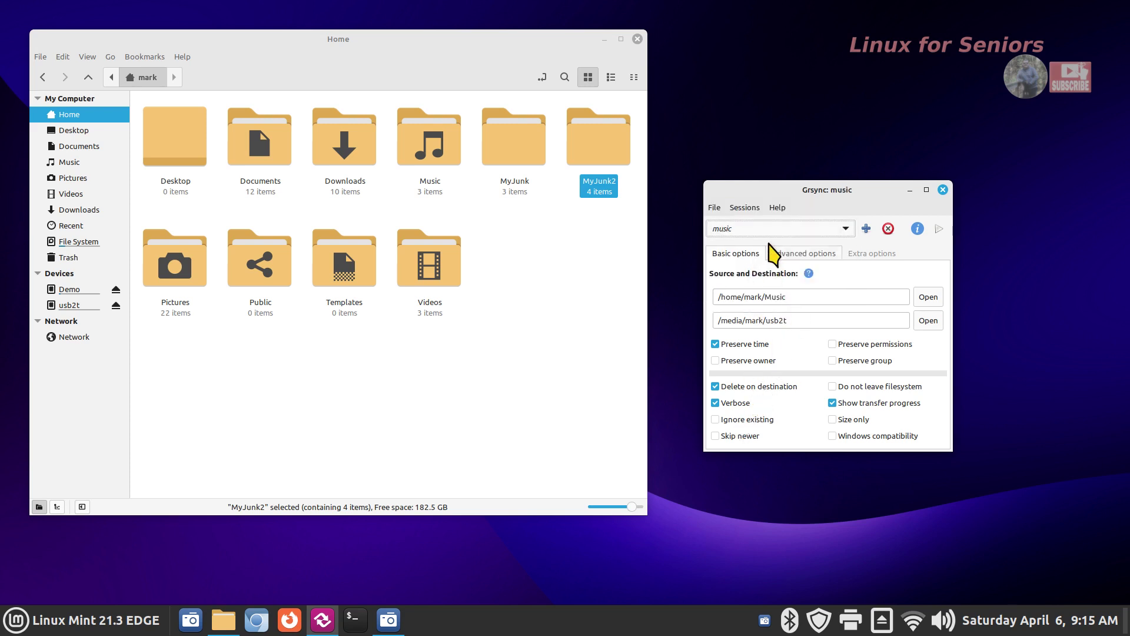
click(757, 229)
click(758, 244)
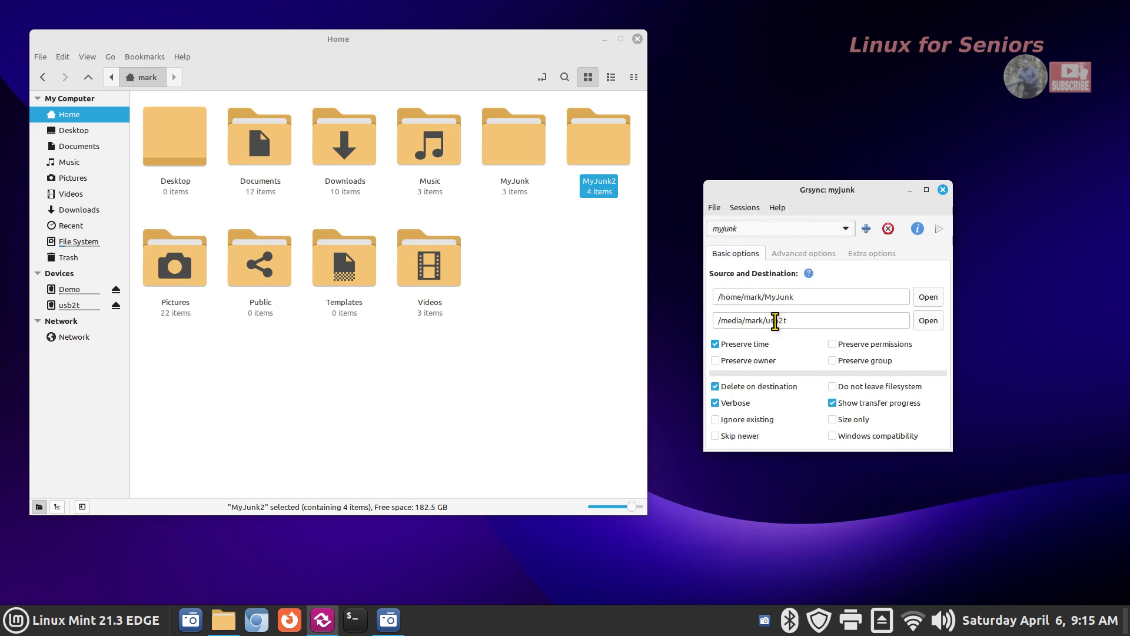
click(762, 230)
click(757, 248)
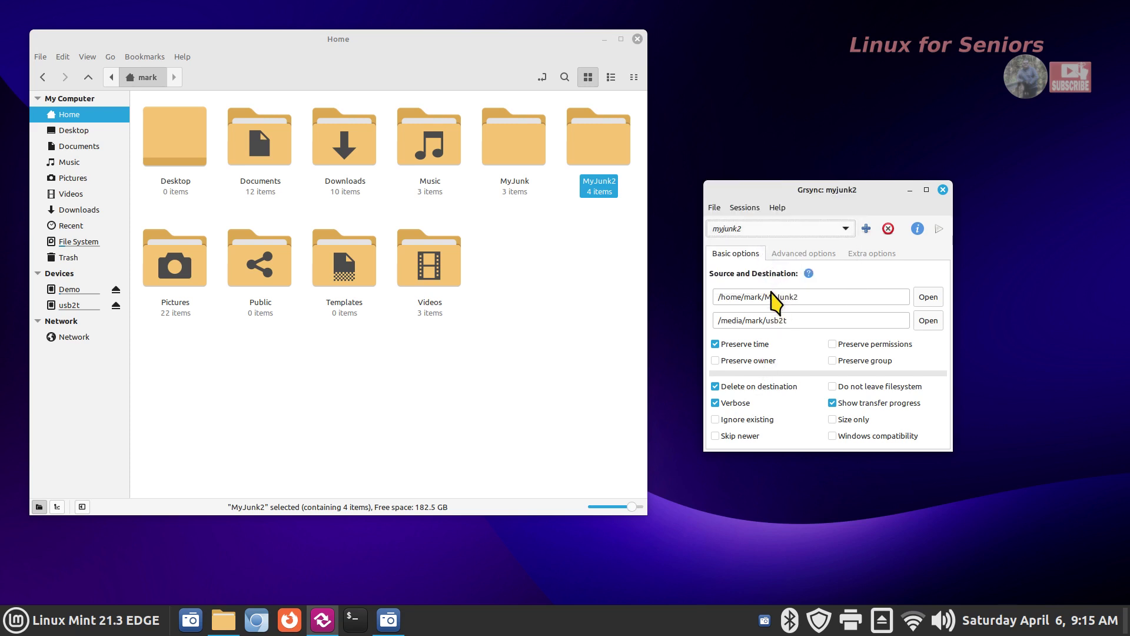
click(765, 228)
click(763, 250)
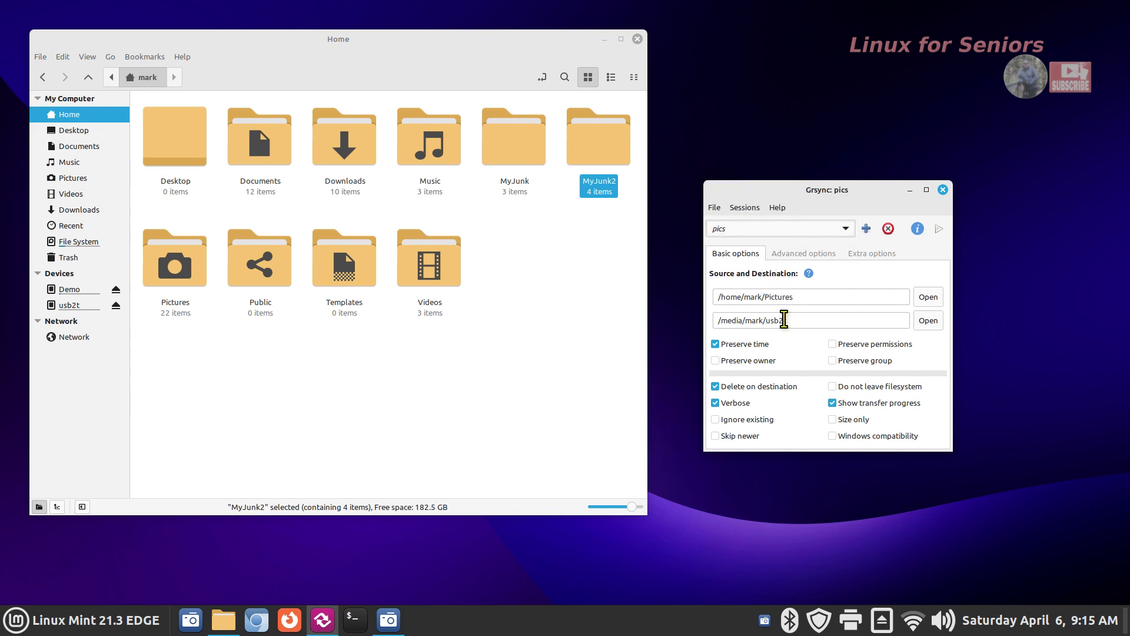
From the default session, add a session named for the owner's home folder, with the entire home folder as its source.
click(816, 229)
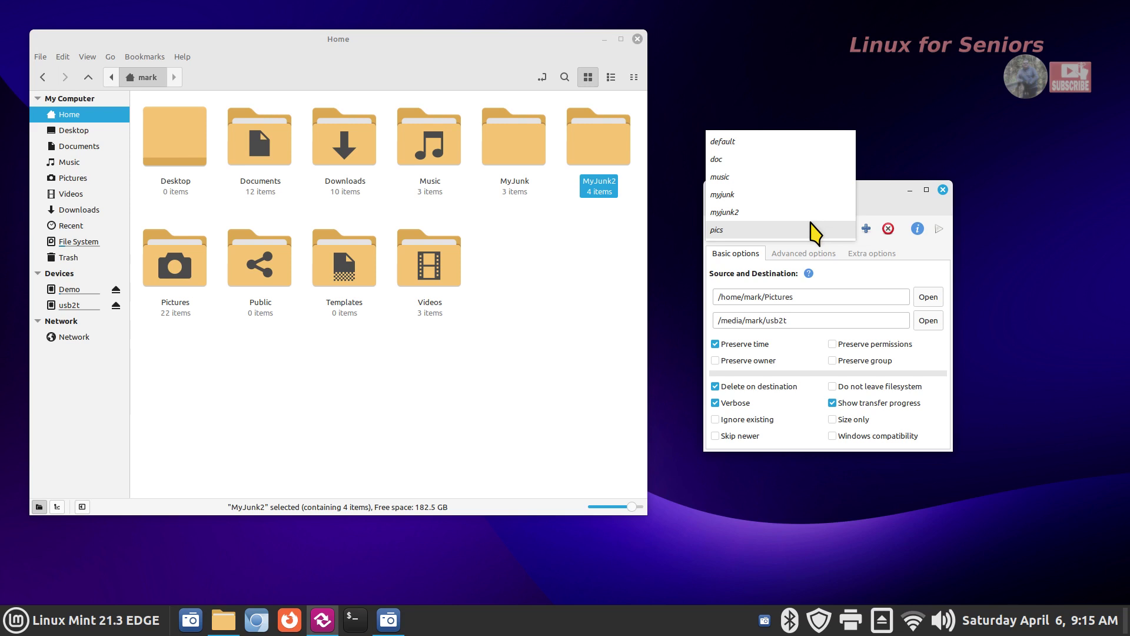
click(801, 142)
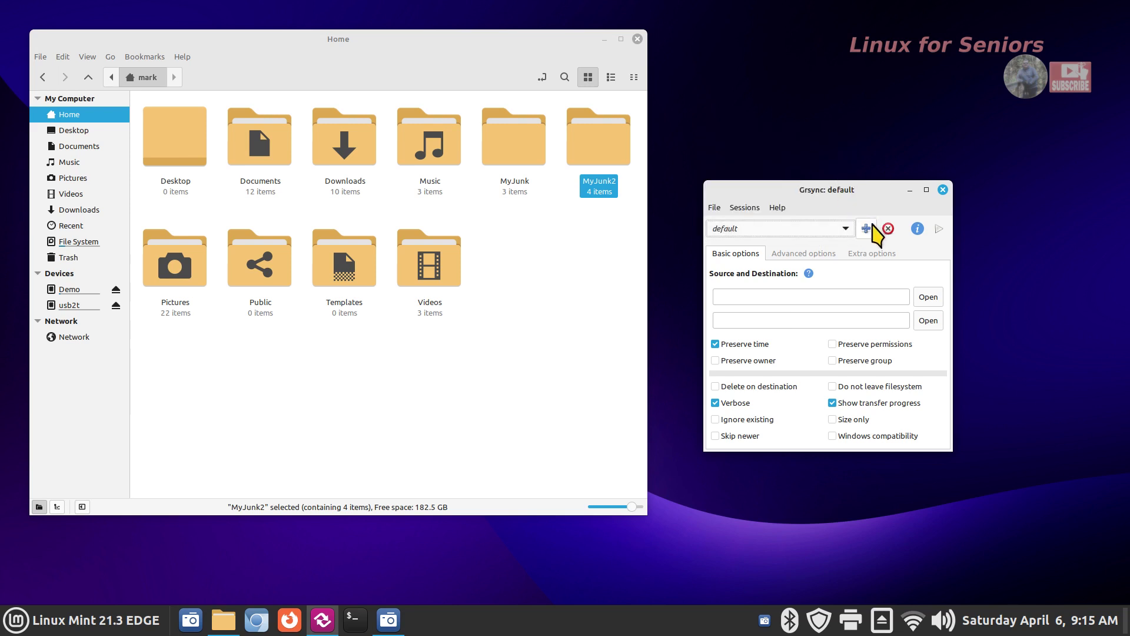
click(865, 229)
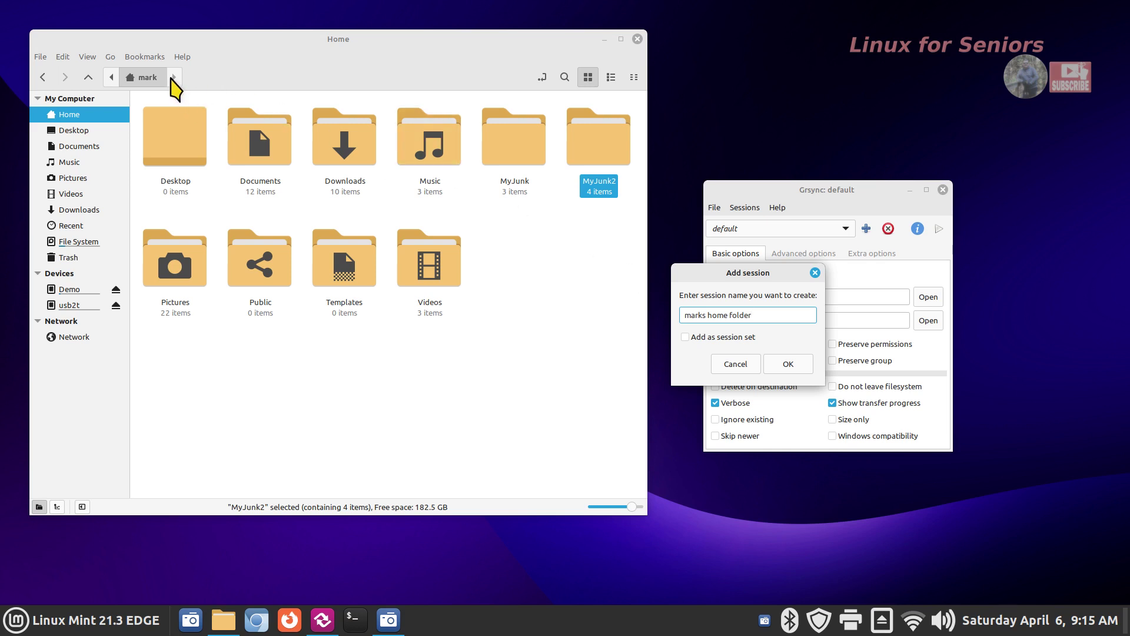
click(797, 359)
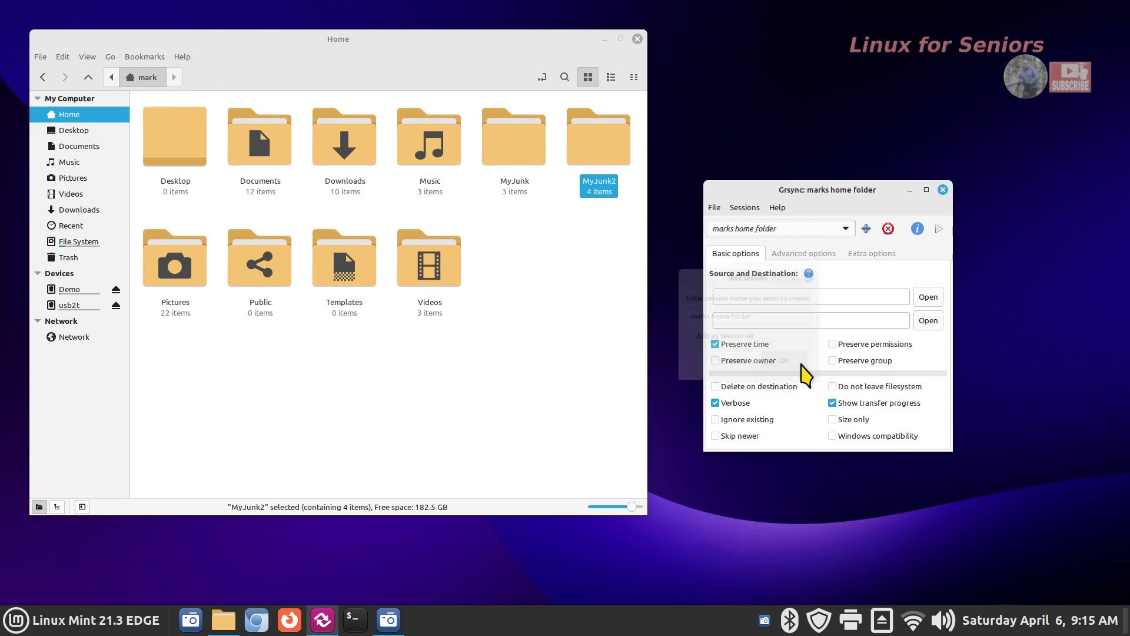
click(928, 298)
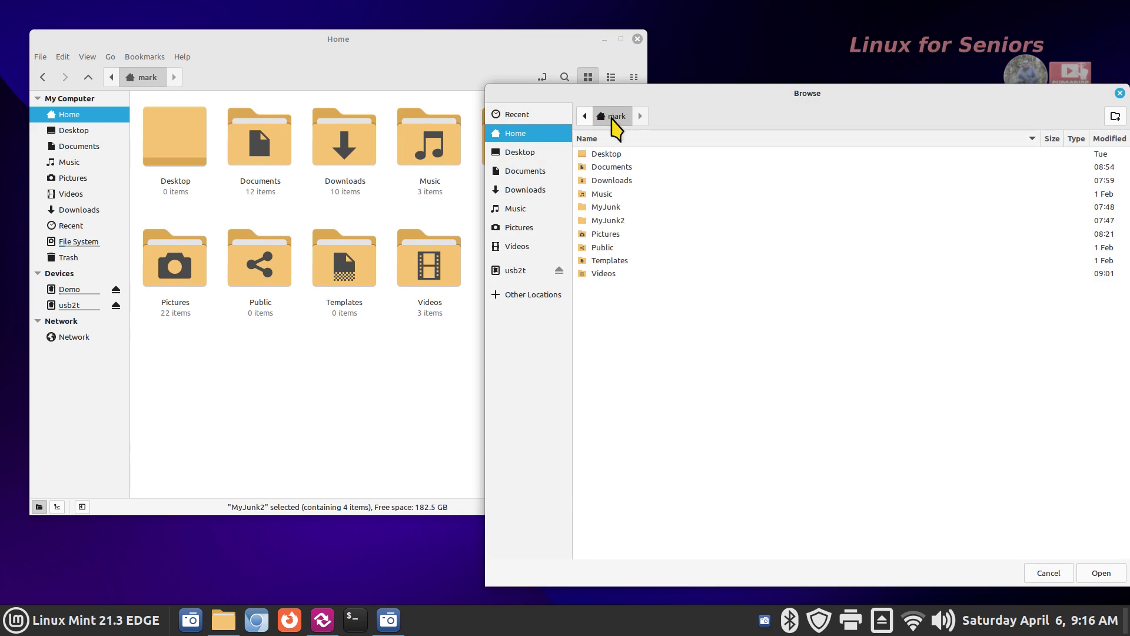
click(1093, 572)
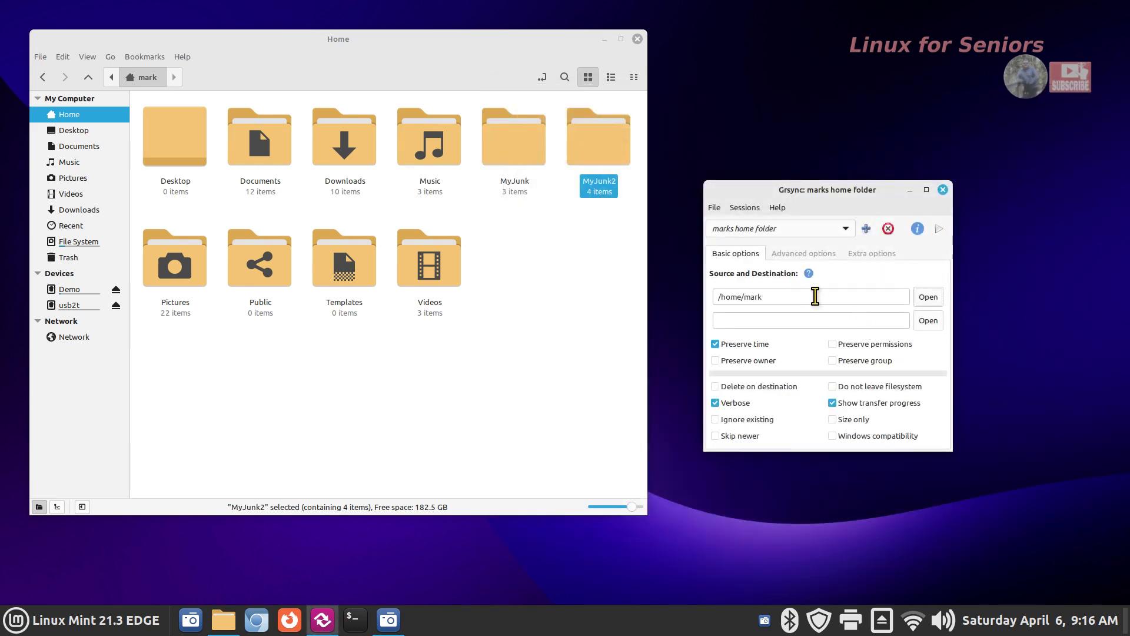
Set the home folder session's destination to the usb2t drive and enable Delete on destination.
click(927, 324)
click(525, 271)
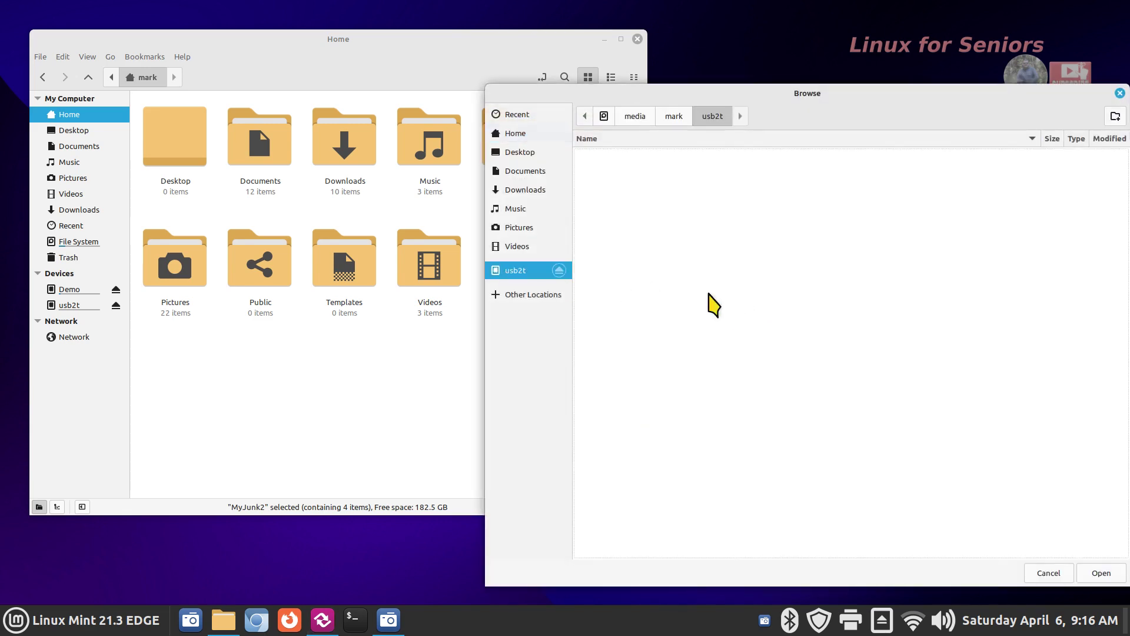
click(1099, 573)
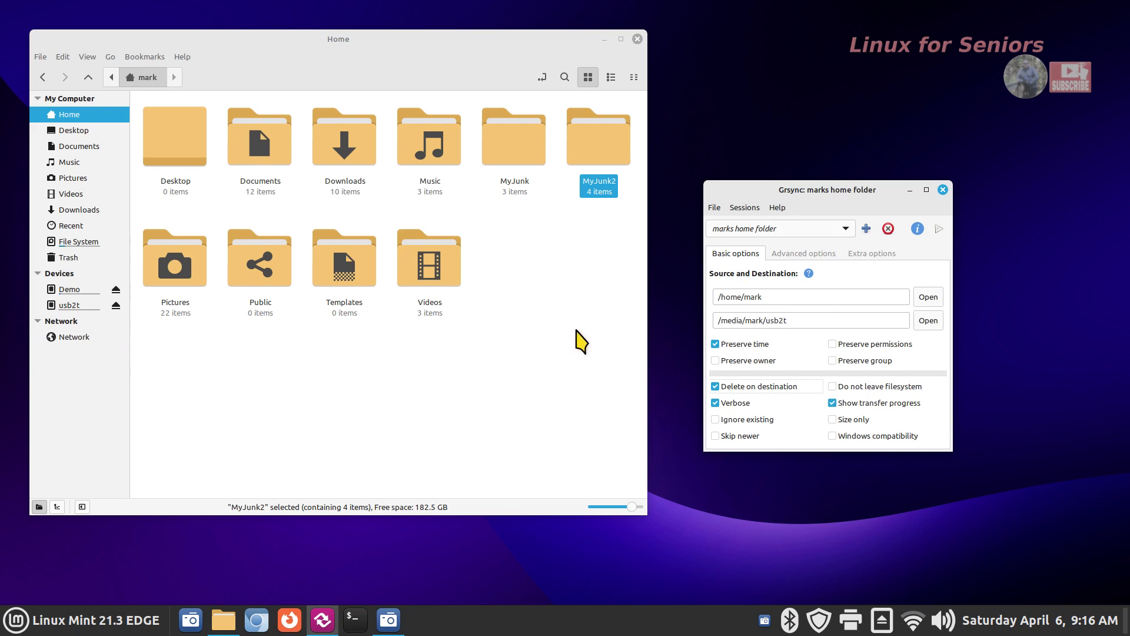
mouse_move(795, 382)
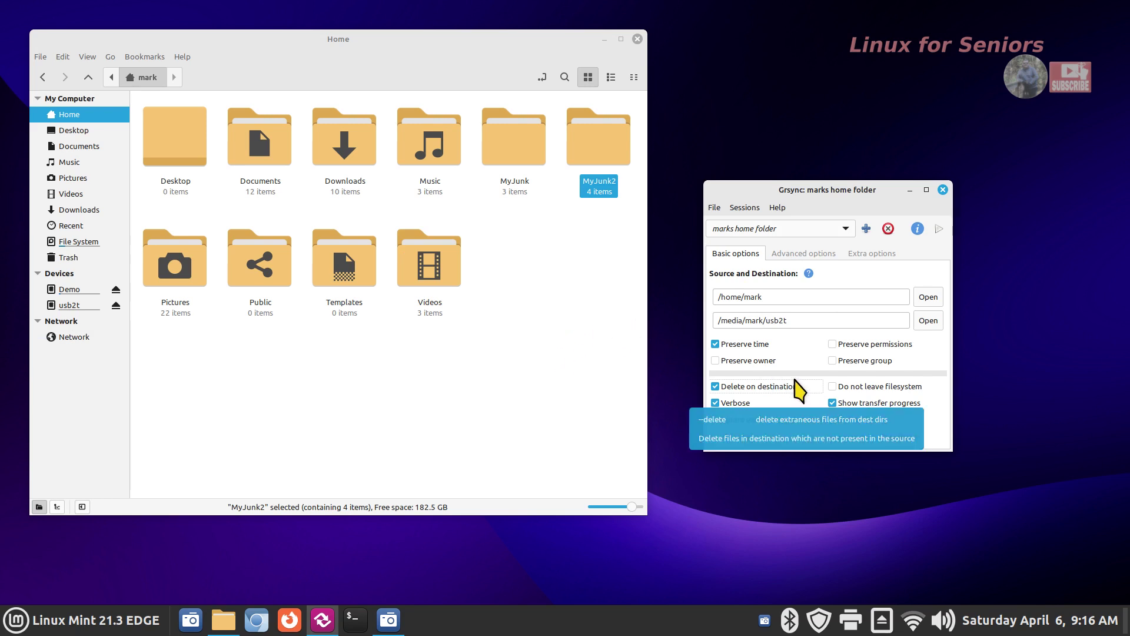
Review the settings of the doc, home folder, music, myjunk, myjunk2 and pics sessions in turn.
click(789, 231)
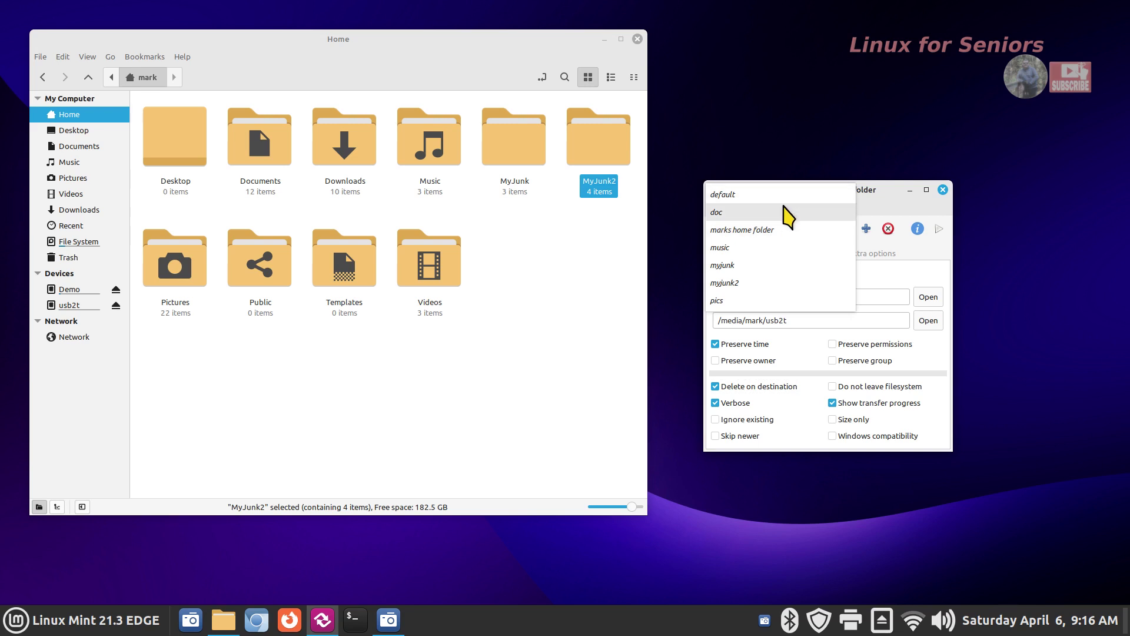
click(782, 209)
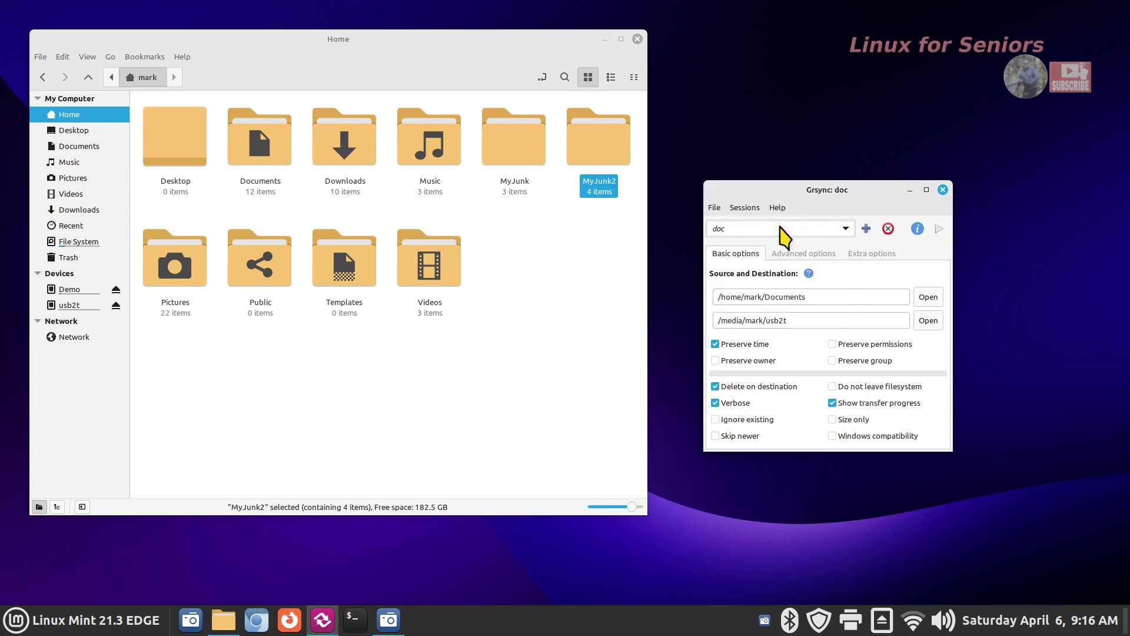
click(779, 228)
click(775, 248)
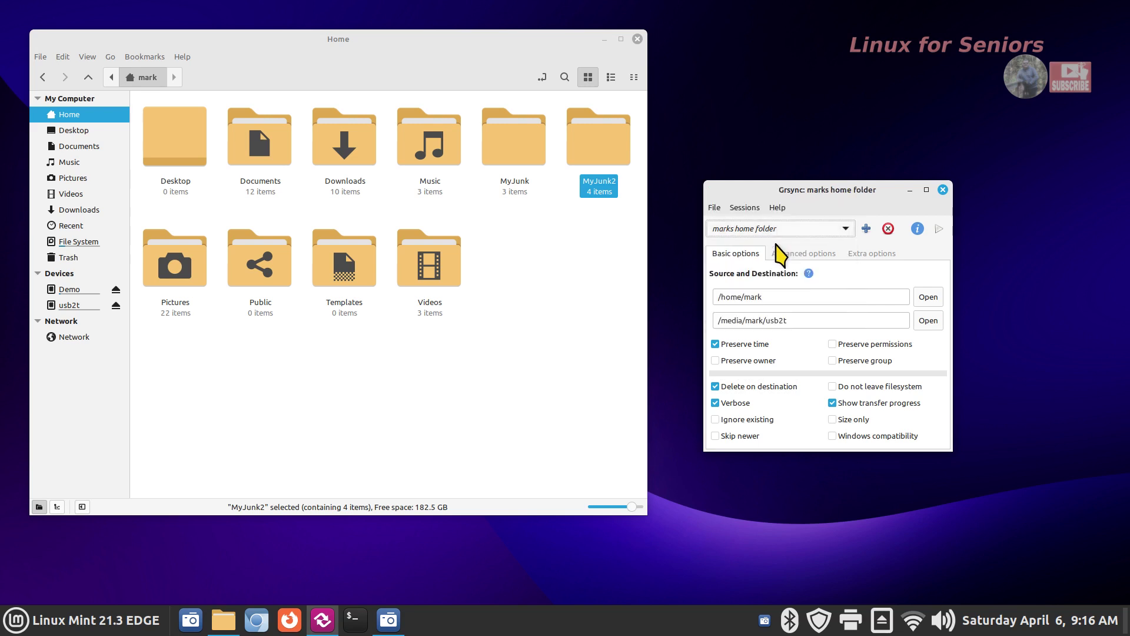
click(784, 230)
click(786, 245)
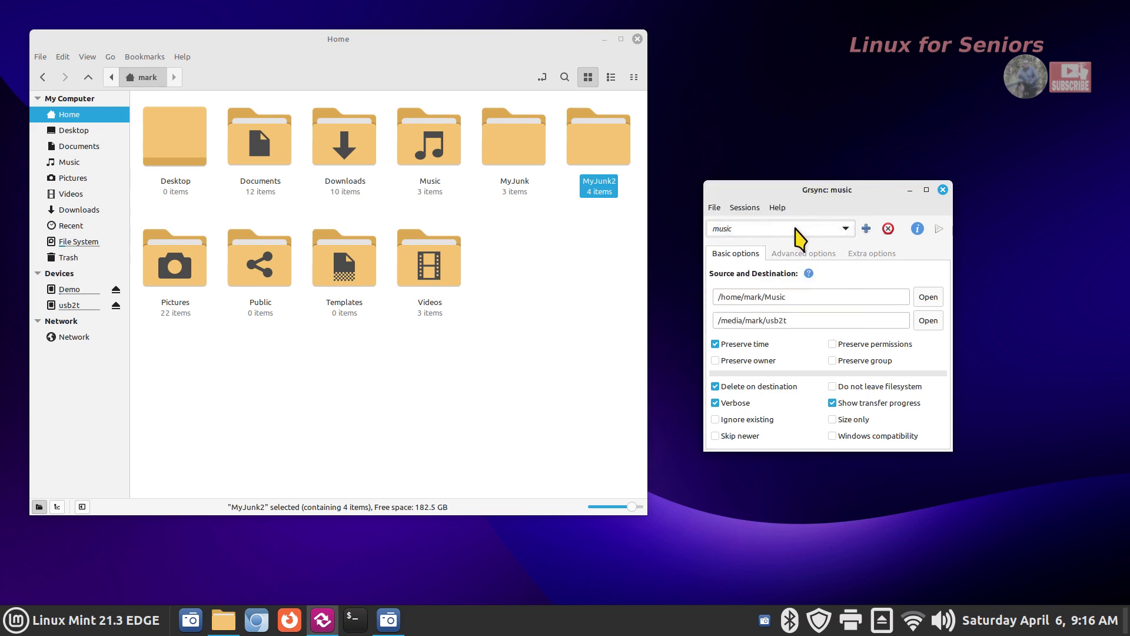
click(794, 229)
click(796, 247)
click(797, 230)
click(796, 248)
click(800, 231)
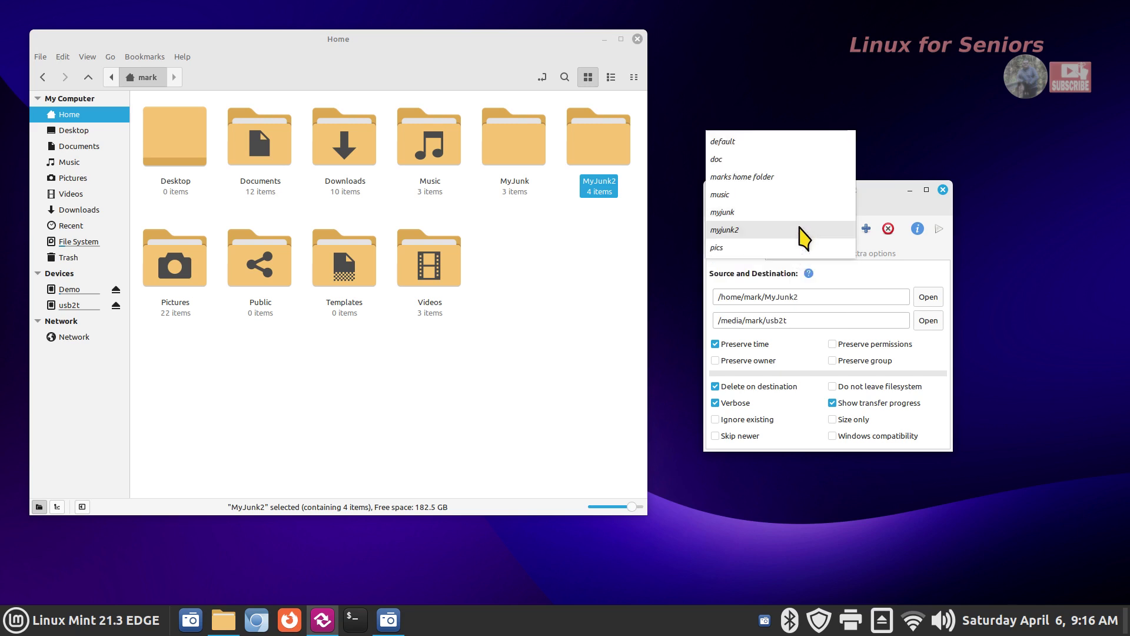
click(801, 248)
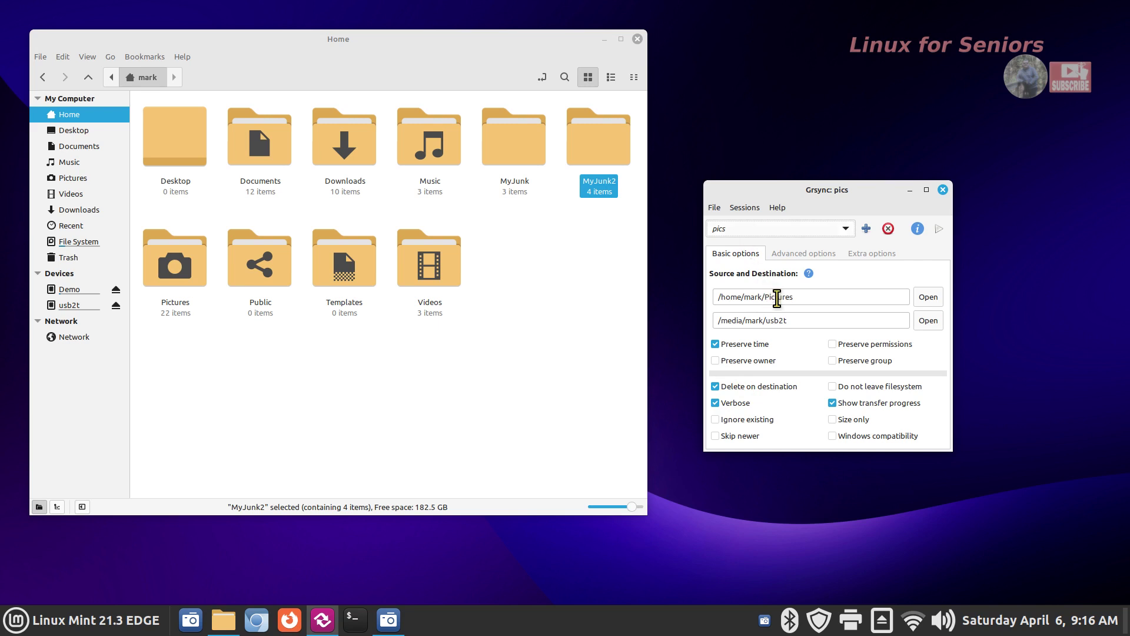
Show the usb2t drive in the file manager and, from the default session, add a session set named short list.
click(791, 237)
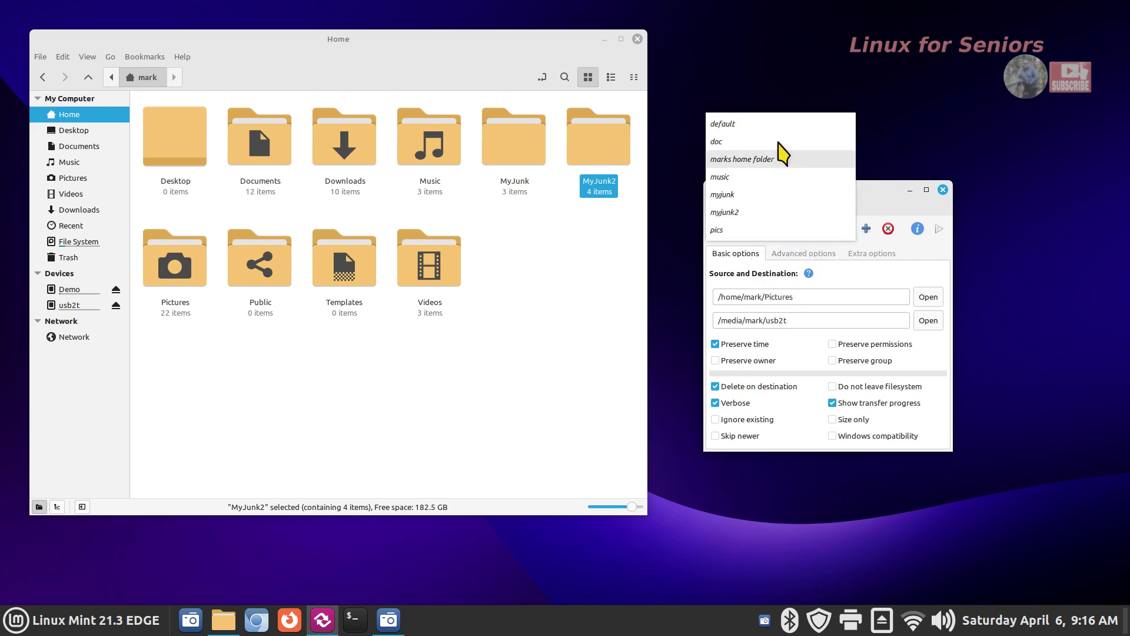
click(783, 120)
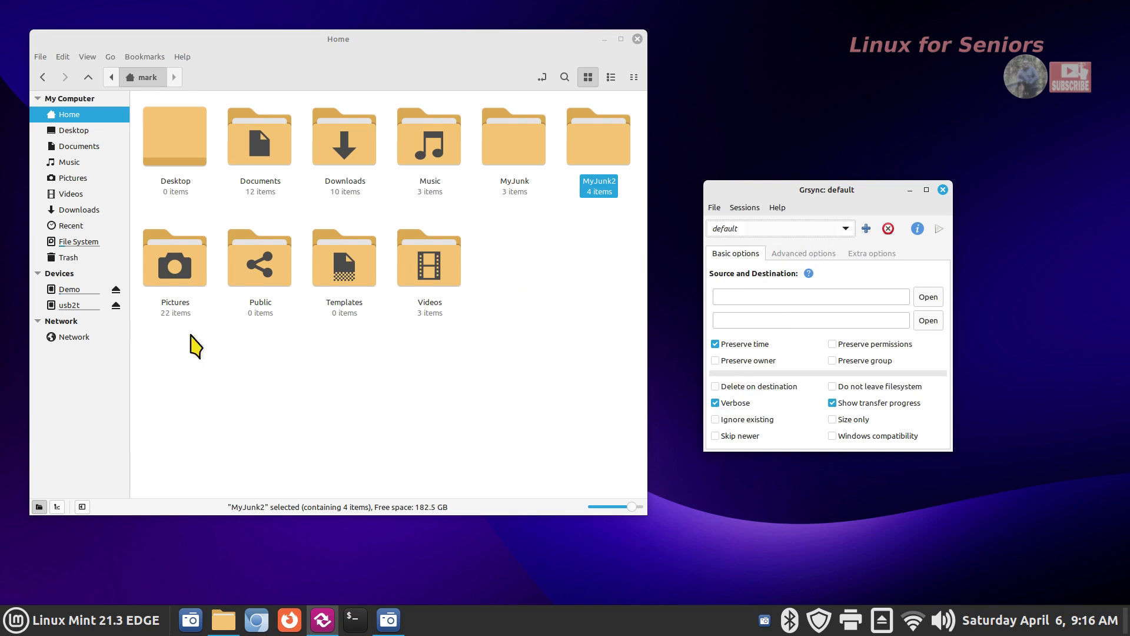
click(94, 306)
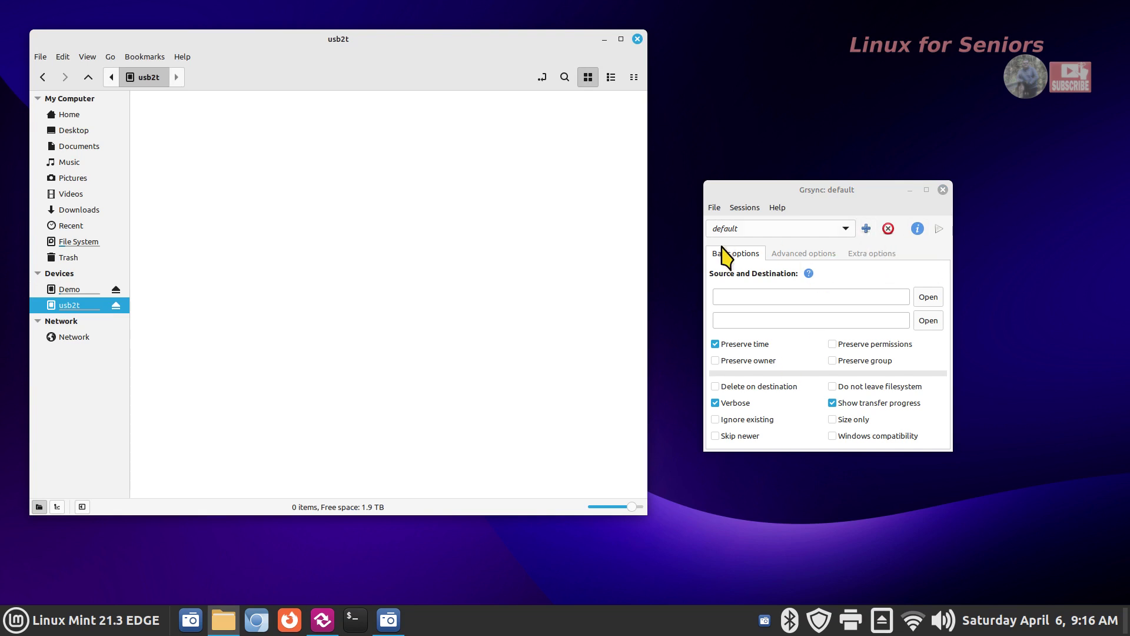
click(865, 229)
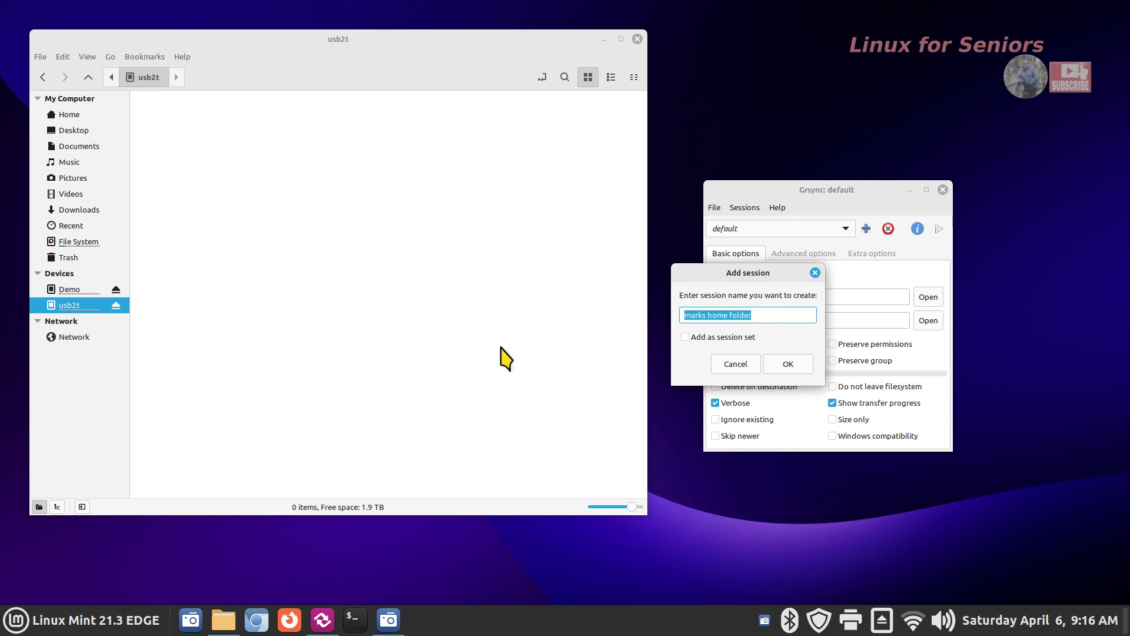
text(short list)
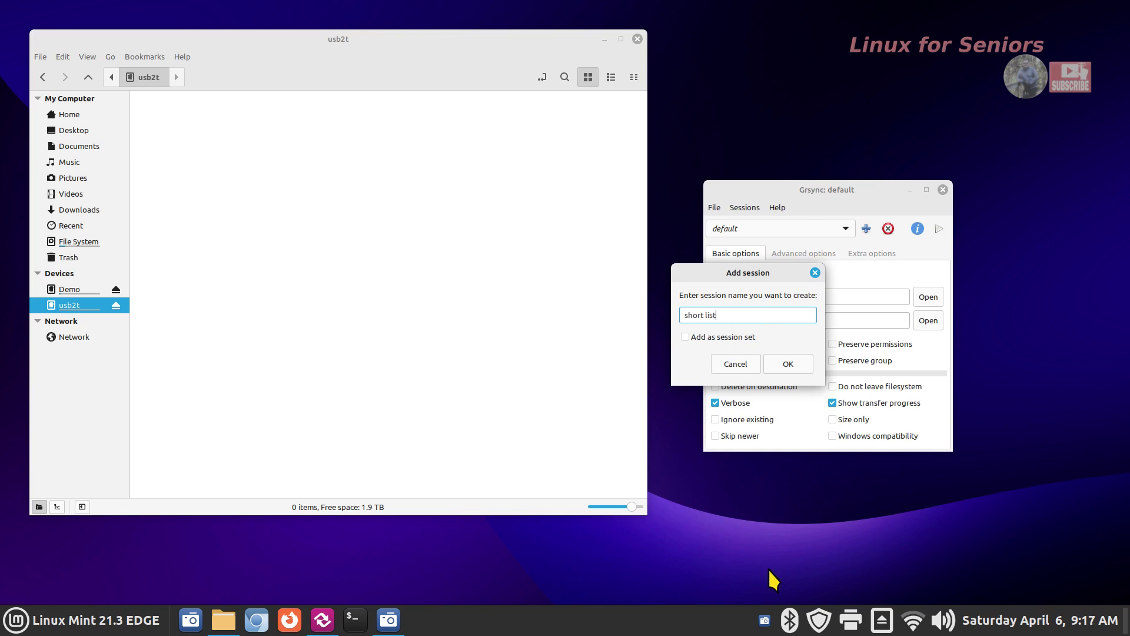
click(685, 338)
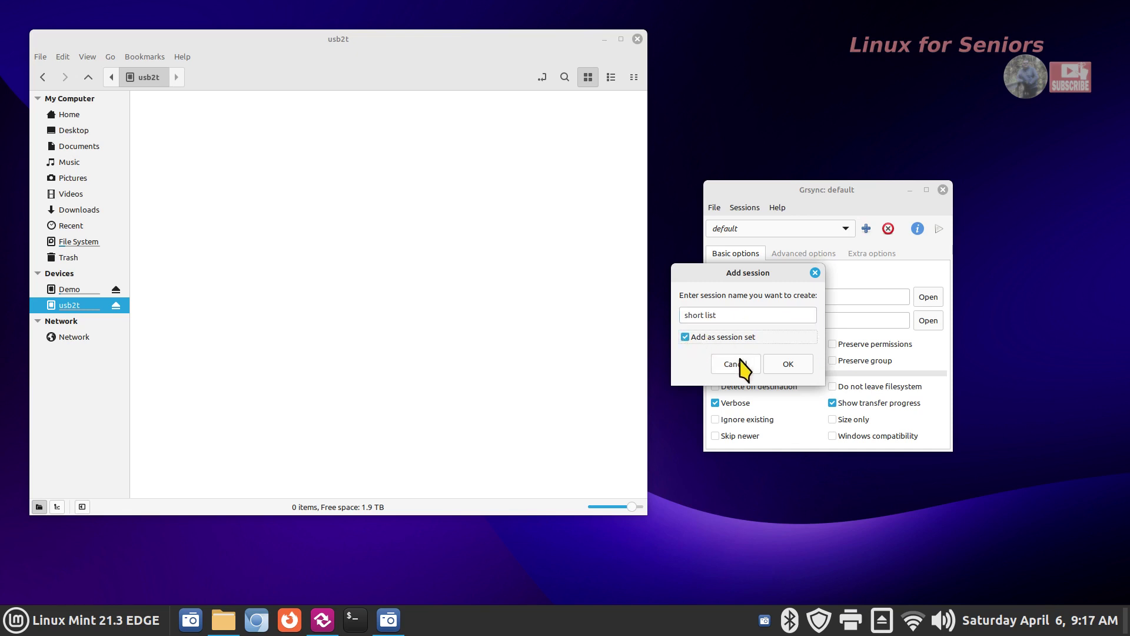
drag(757, 277, 918, 294)
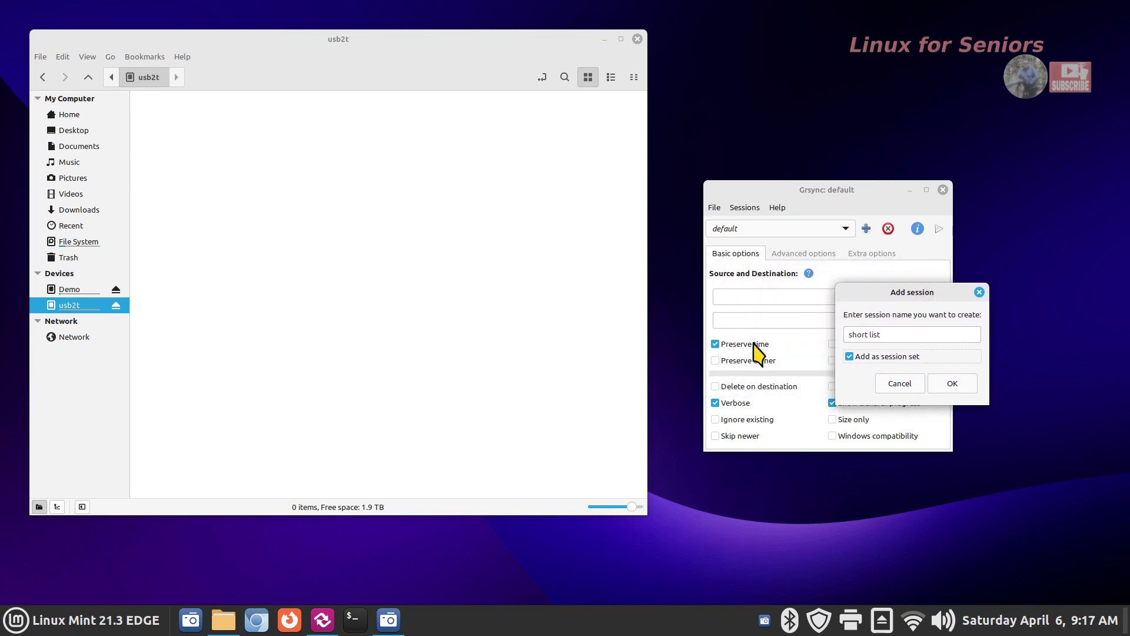
click(951, 384)
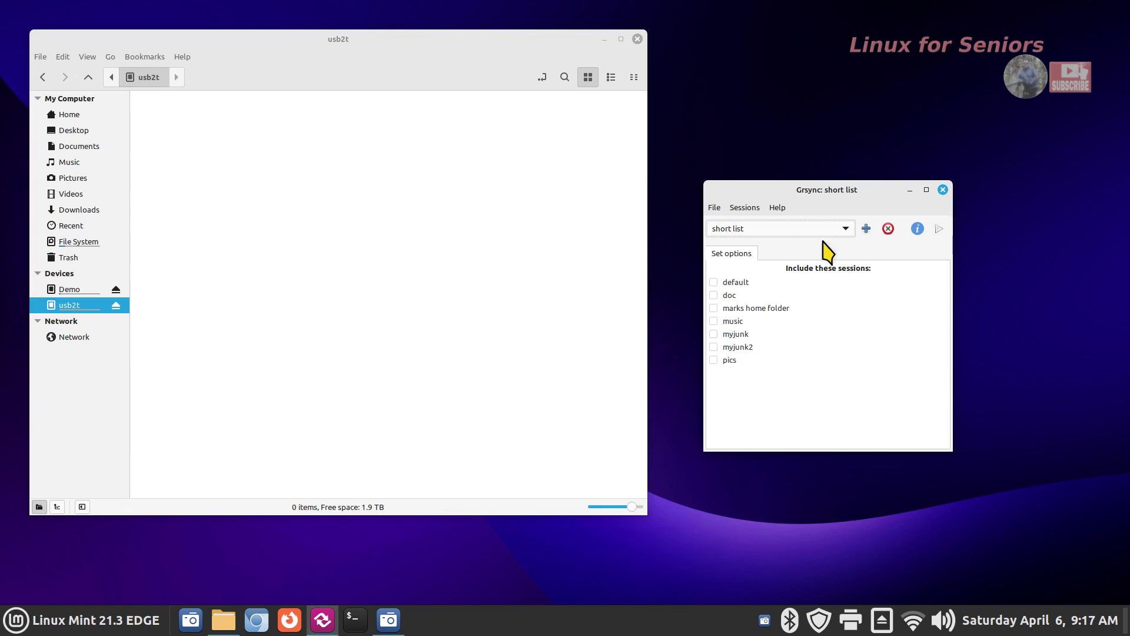
Include the doc and music sessions in the short list set and make a full run.
click(714, 295)
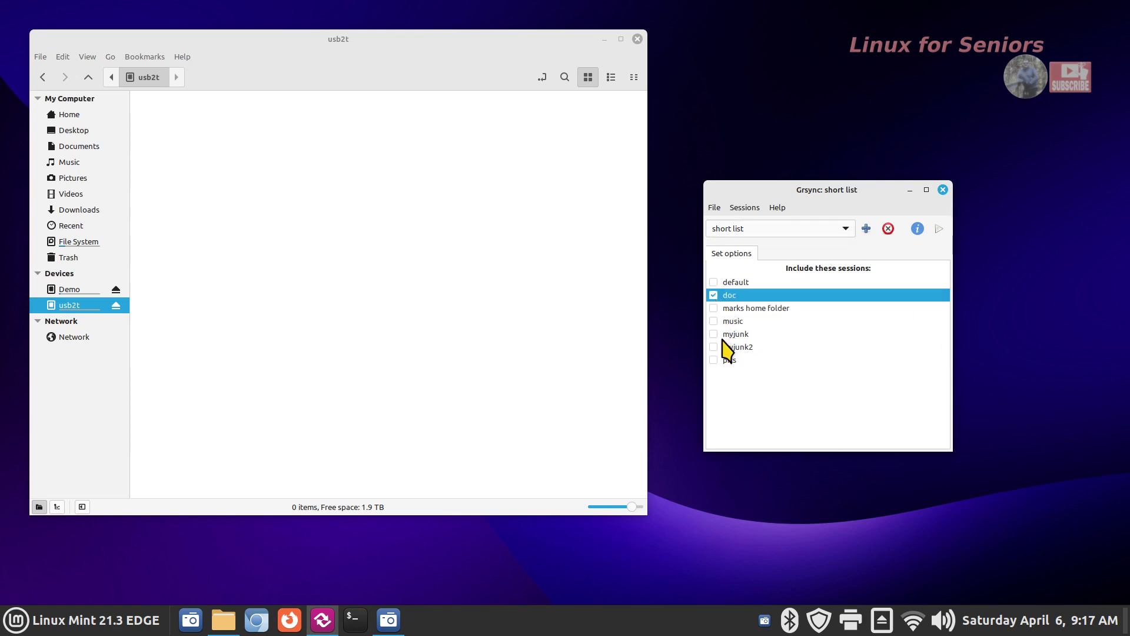
click(713, 320)
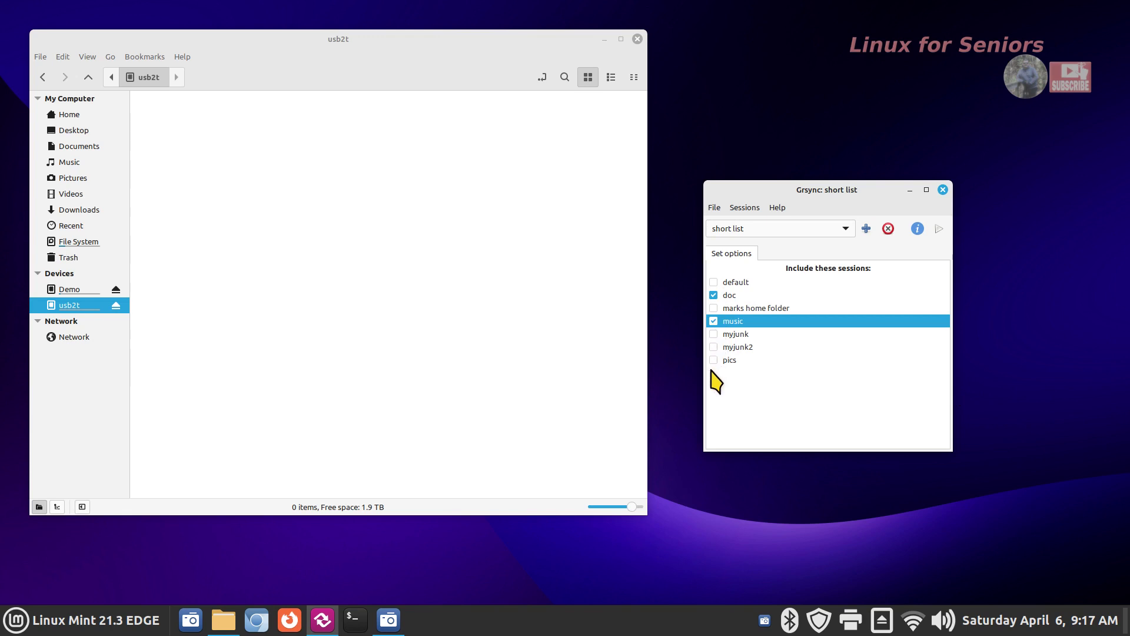
click(939, 230)
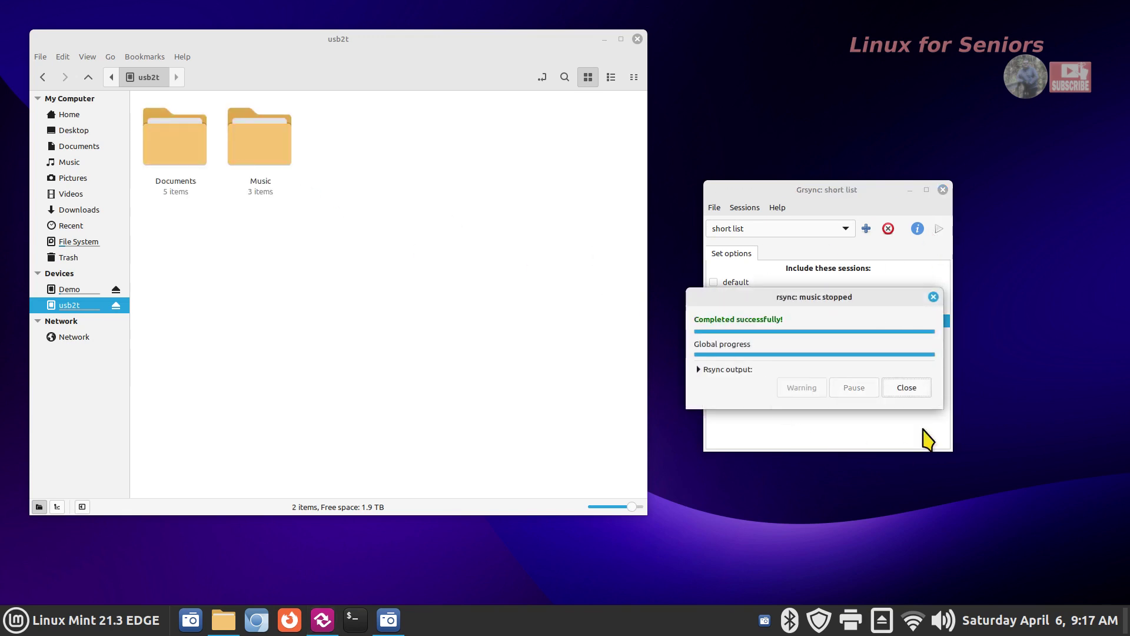
click(916, 390)
Add the pics session to the short list set and make another full run.
click(713, 360)
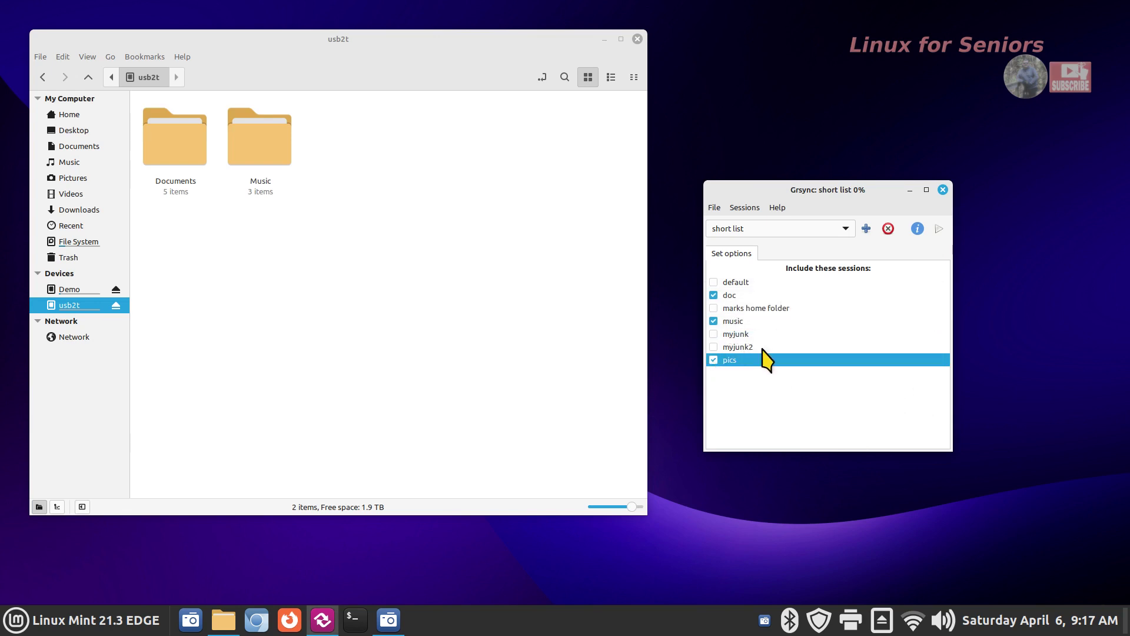
click(938, 230)
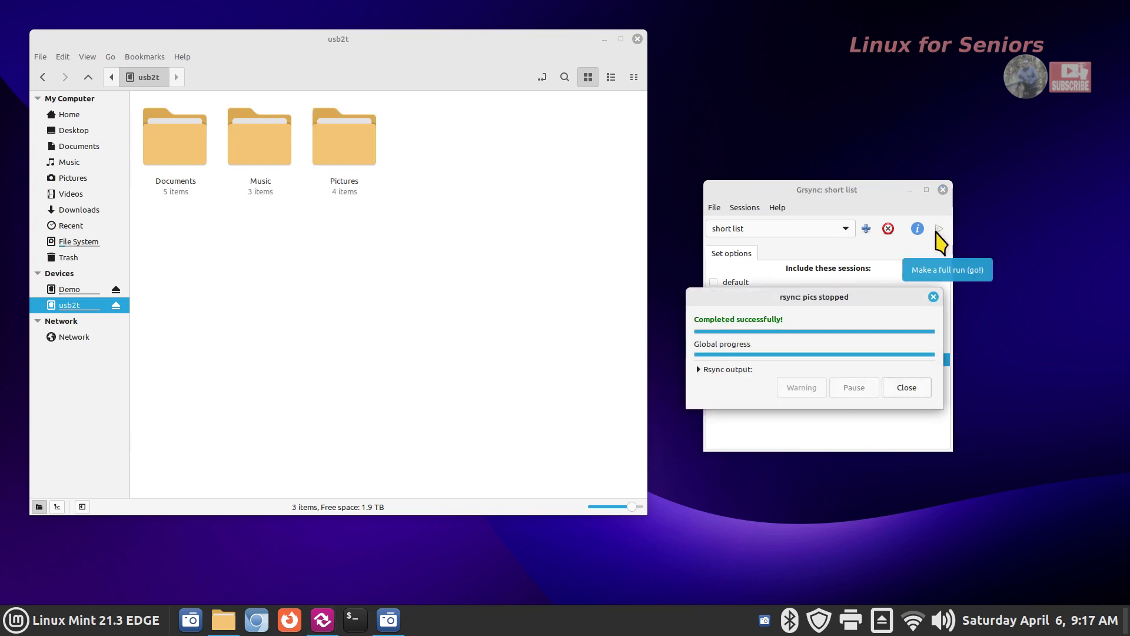
click(934, 297)
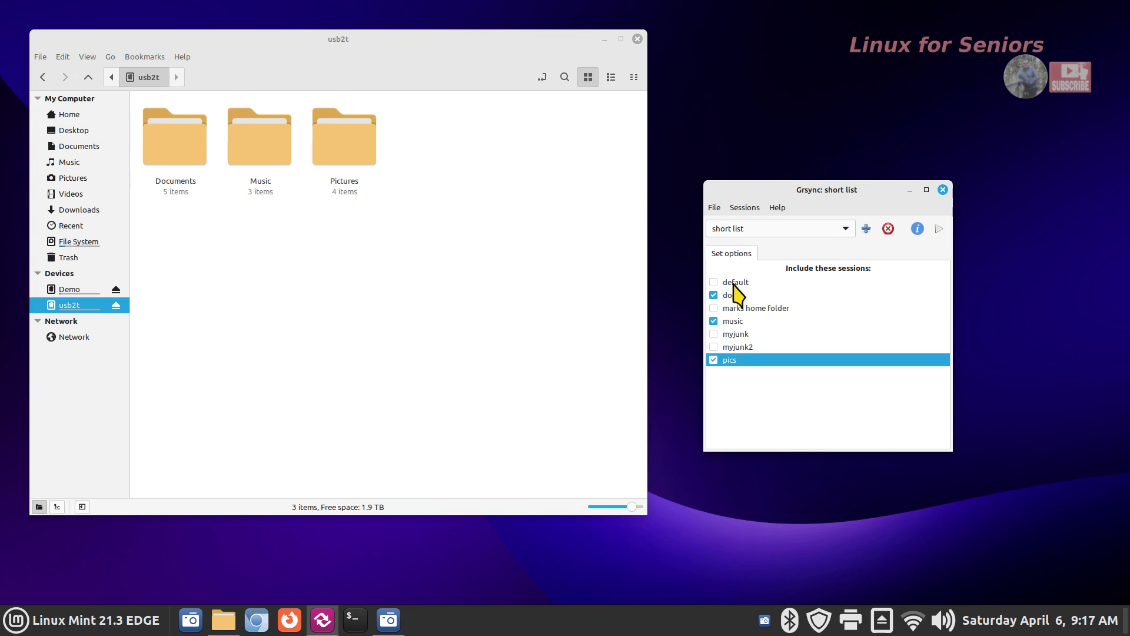
From the default session, add a session set named Long list and also include the myjunk and myjunk2 sessions.
click(815, 228)
click(803, 105)
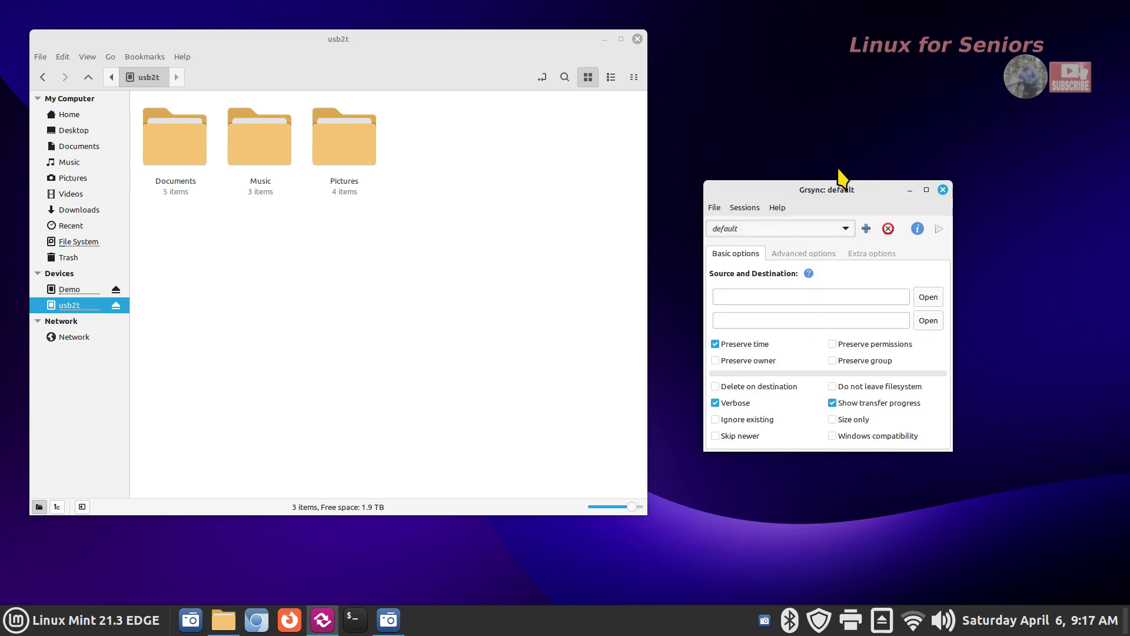
click(865, 228)
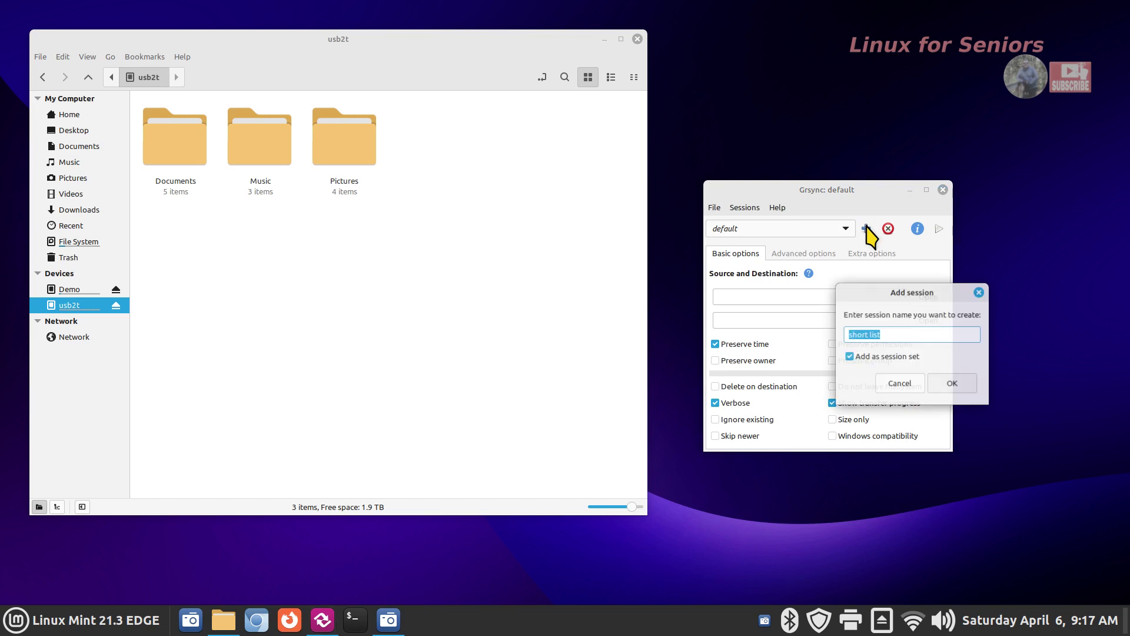
click(876, 333)
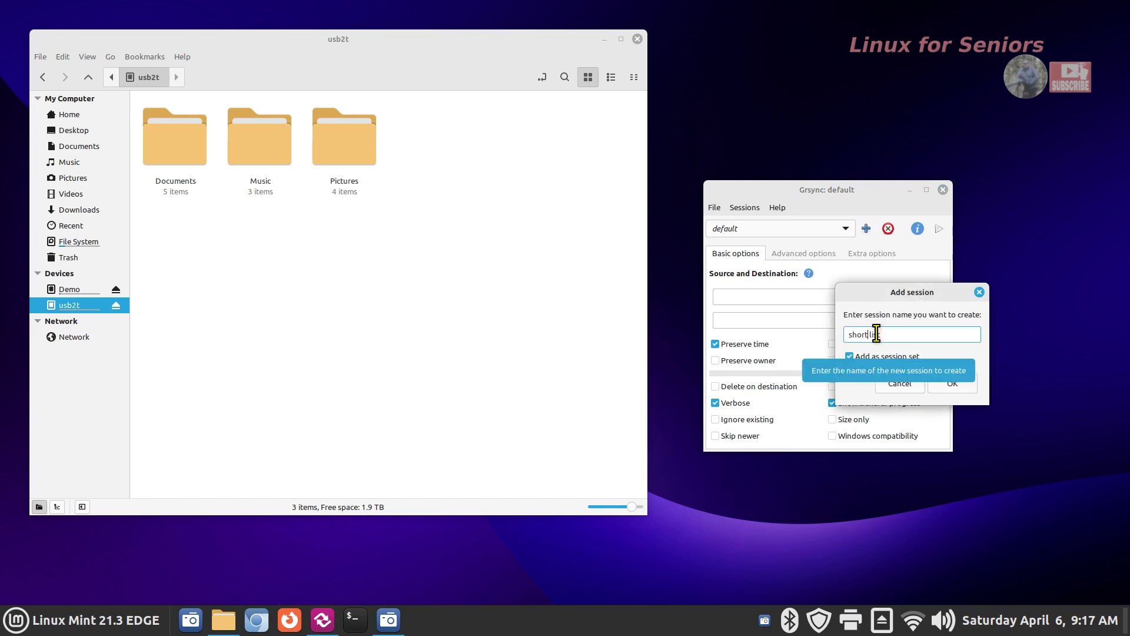
drag(867, 335, 841, 339)
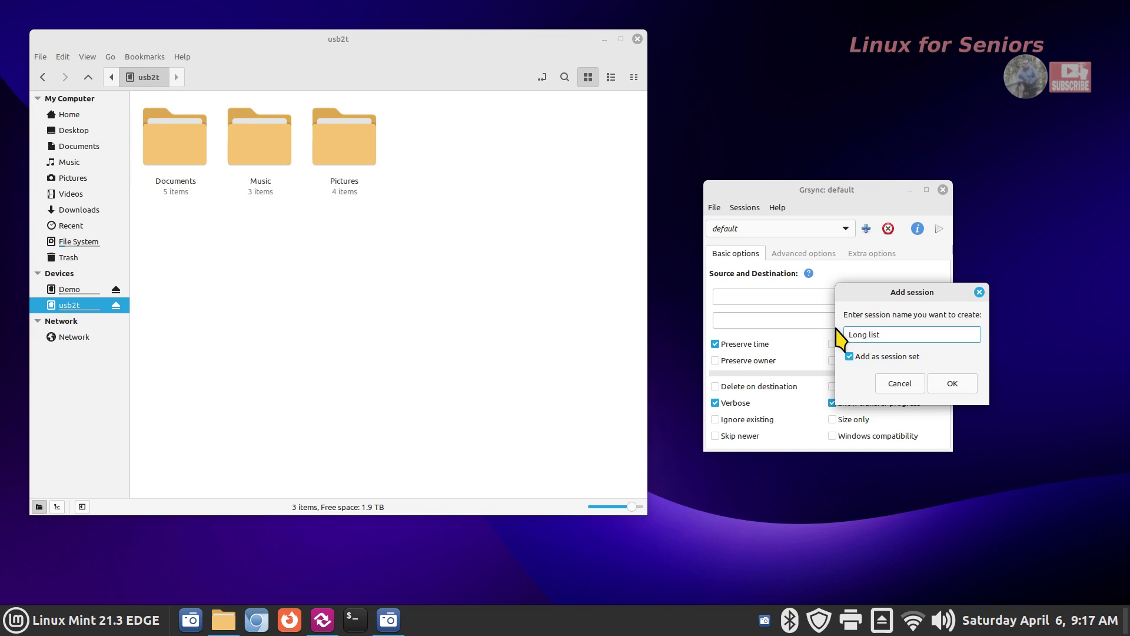
click(953, 384)
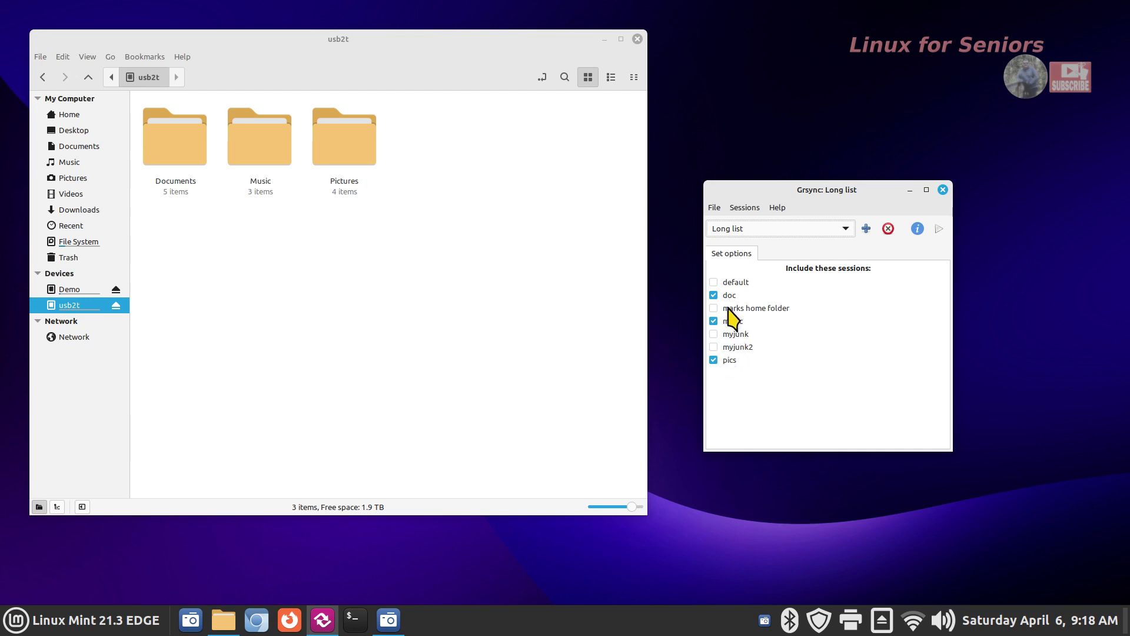
click(713, 334)
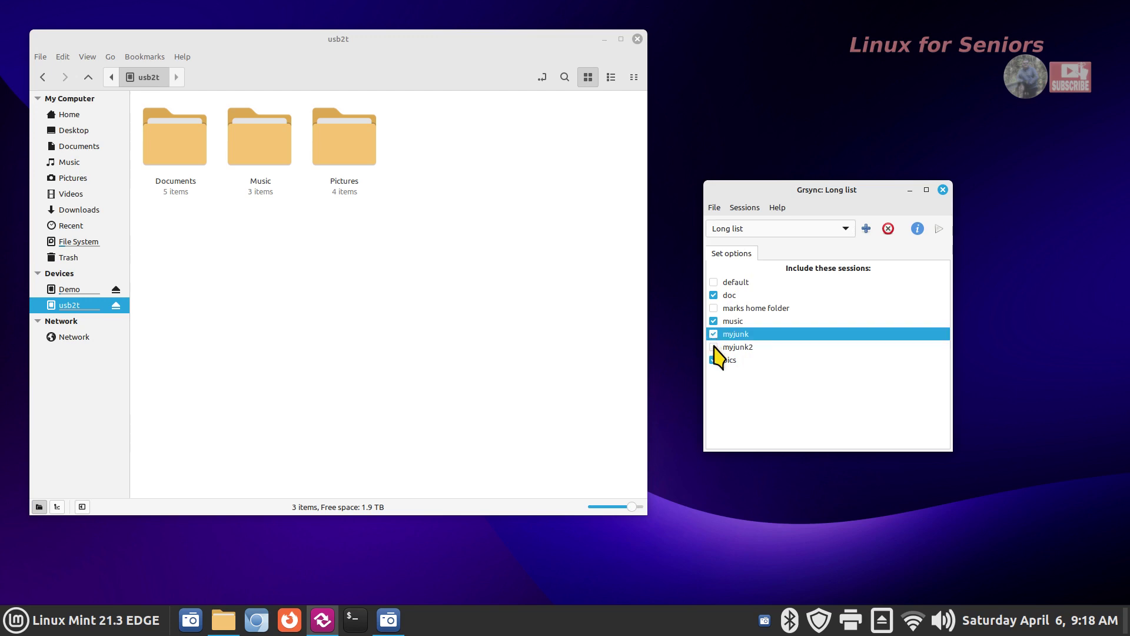
click(713, 347)
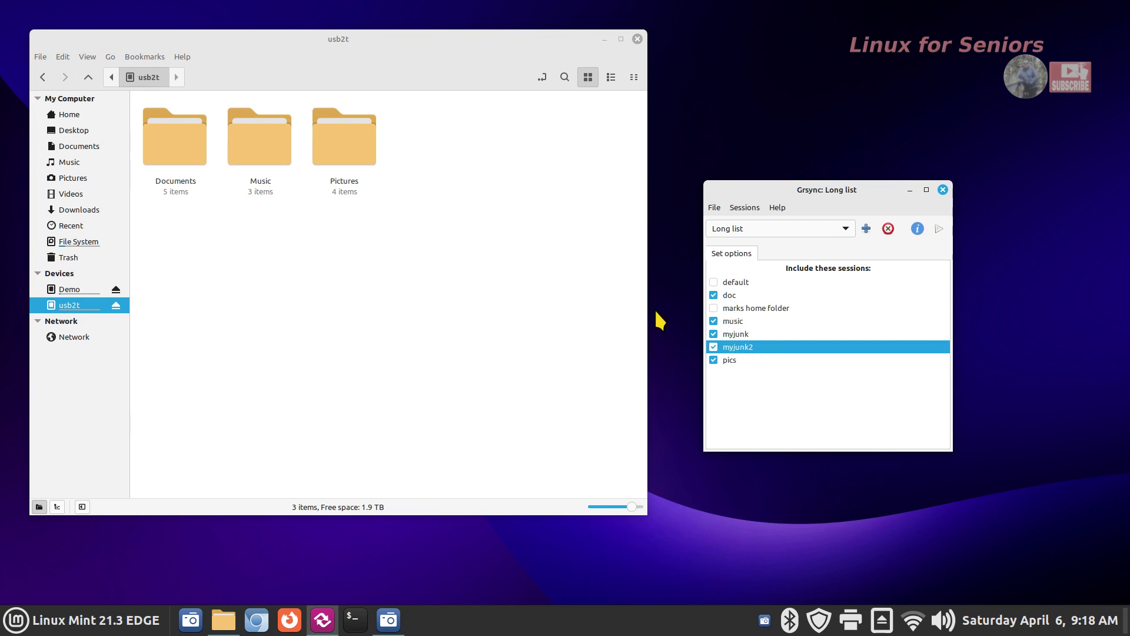
Delete the Documents, Music and Pictures folders from the usb2t drive, and make a full run of the Long list set.
drag(464, 110, 148, 176)
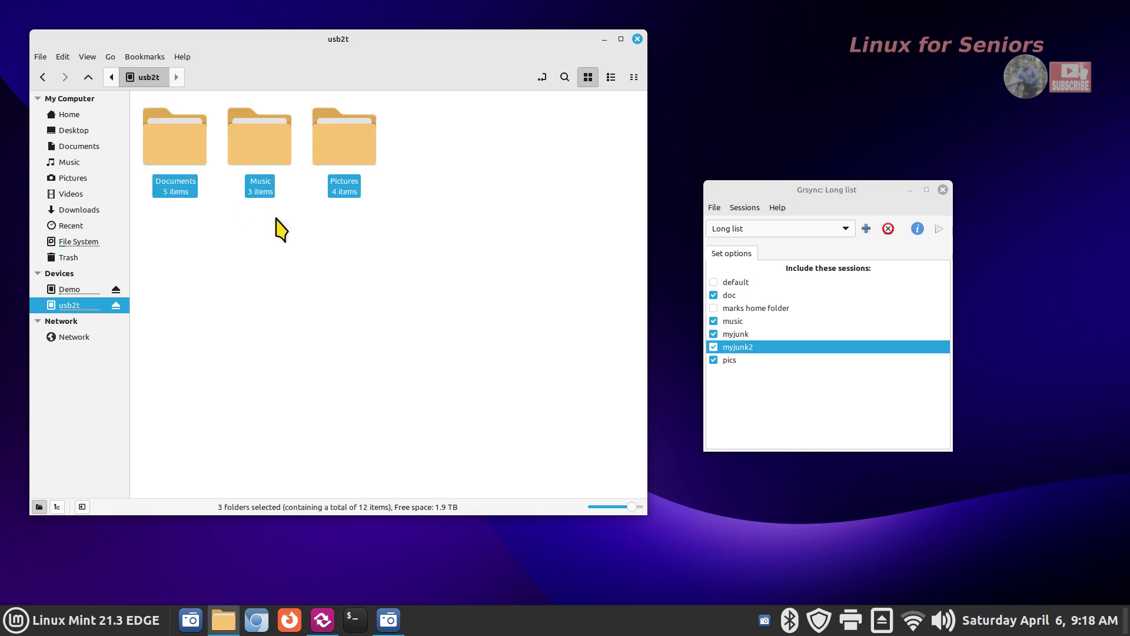
key(Delete)
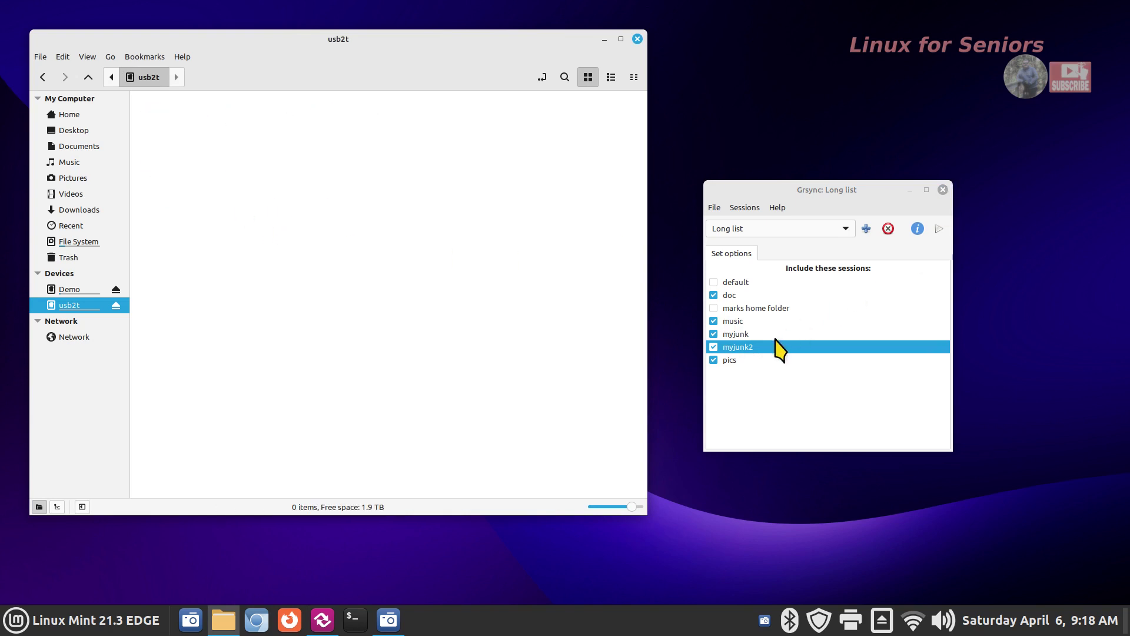
click(938, 229)
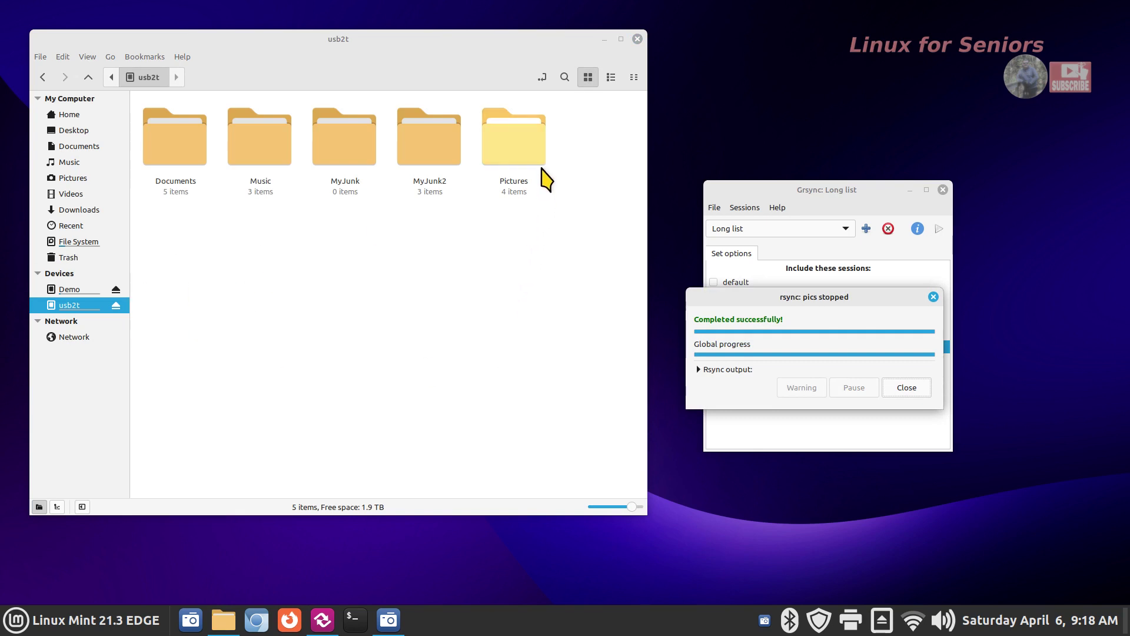
click(920, 388)
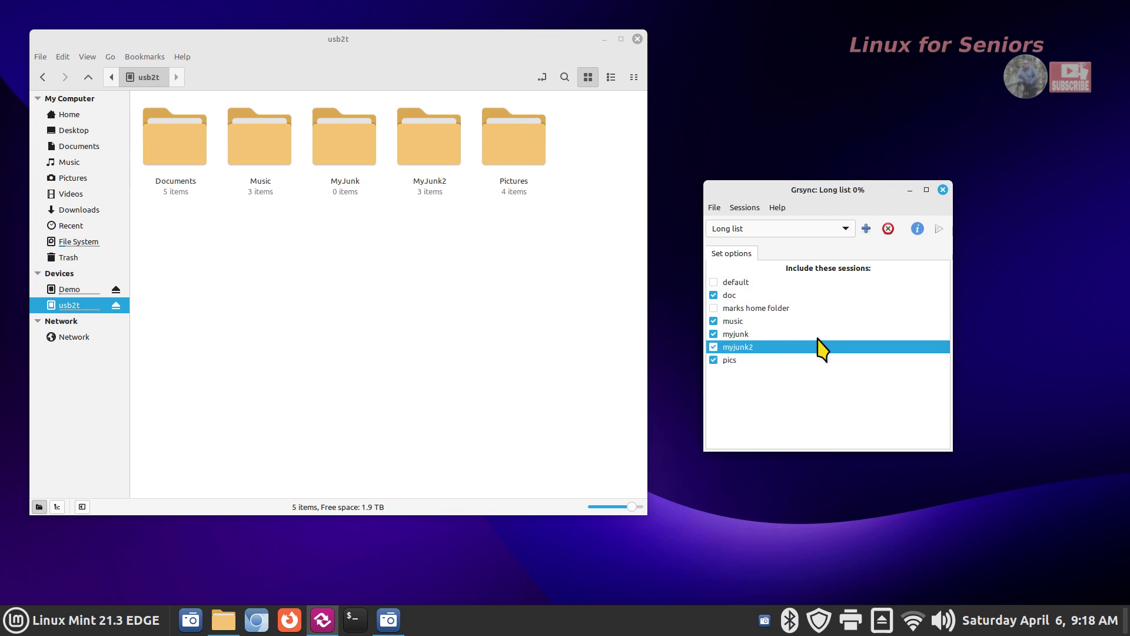
Exclude the pics, myjunk2, myjunk and music sessions from the Long list set.
click(714, 360)
click(714, 346)
click(714, 333)
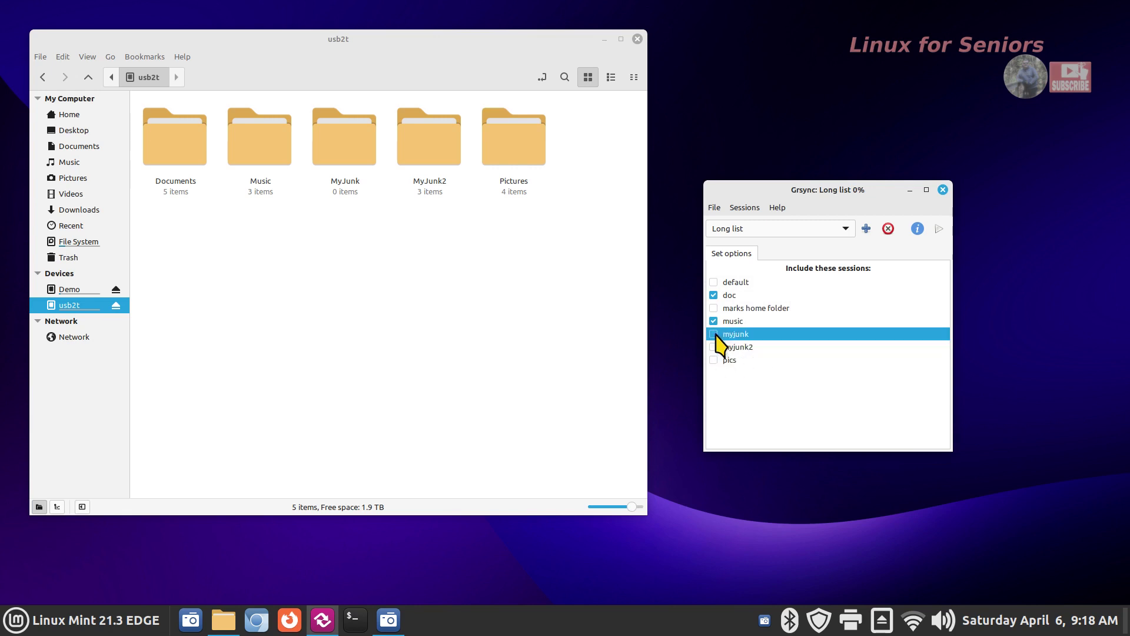
click(713, 321)
Delete all the folders from the usb2t drive and make a full run of the Long list set.
drag(593, 127, 151, 219)
key(Delete)
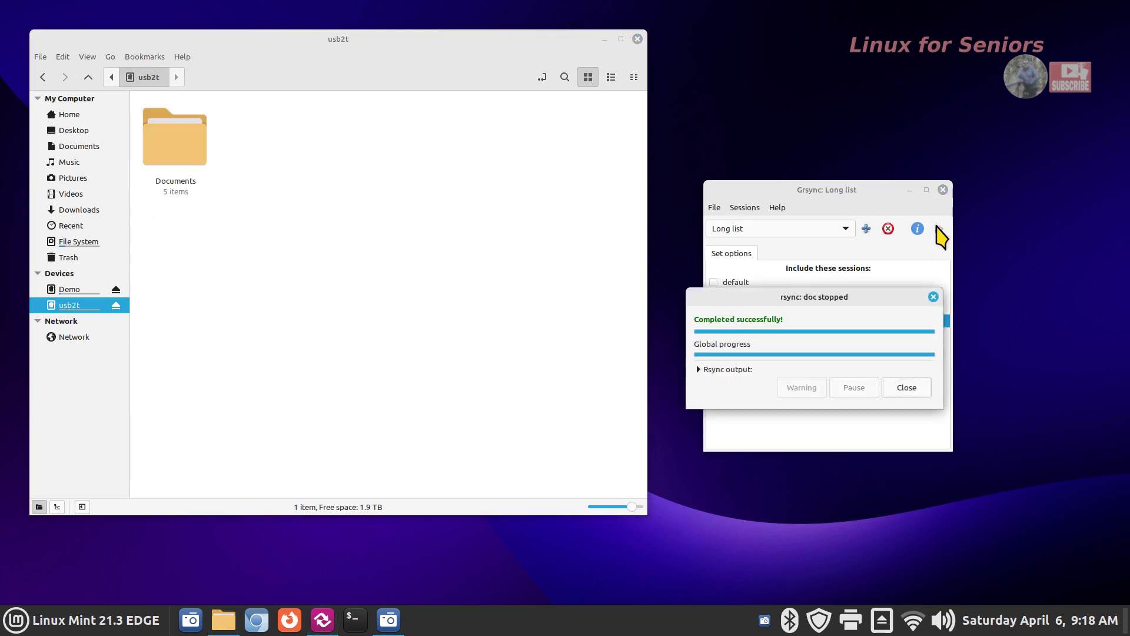
click(906, 387)
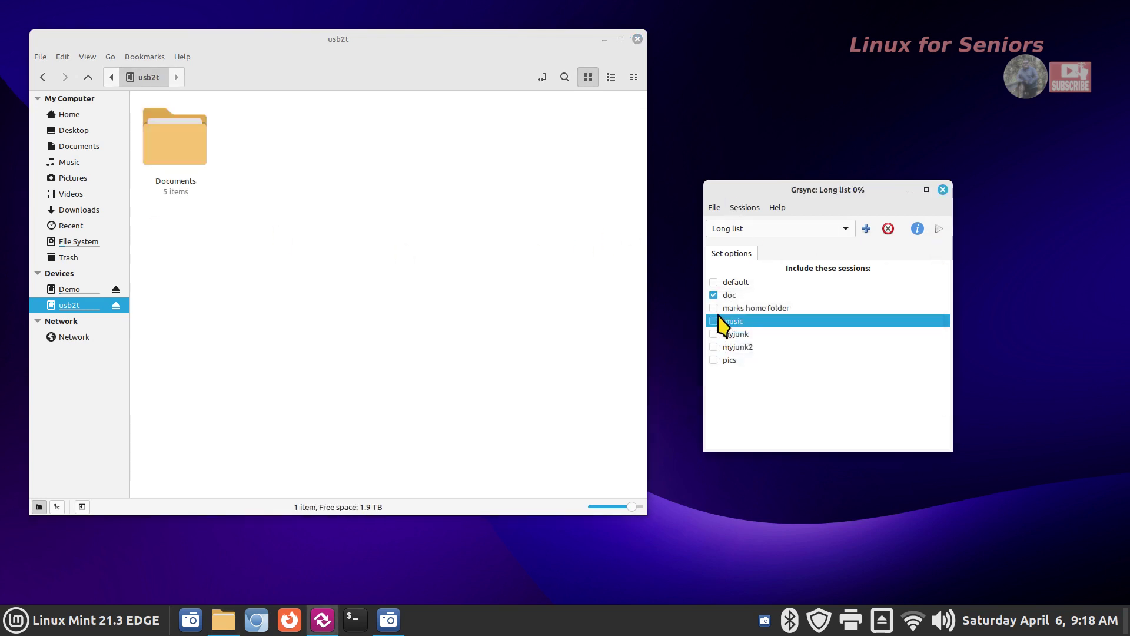
Include the music, pics and myjunk2 sessions in the Long list set and make another full run.
click(714, 360)
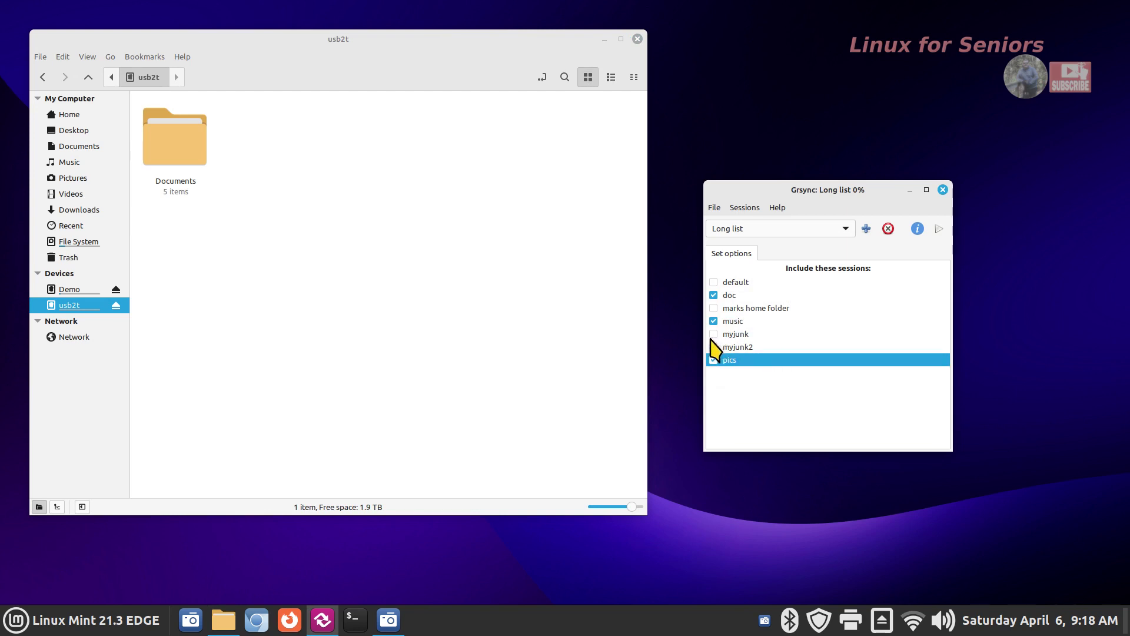
click(713, 347)
click(939, 228)
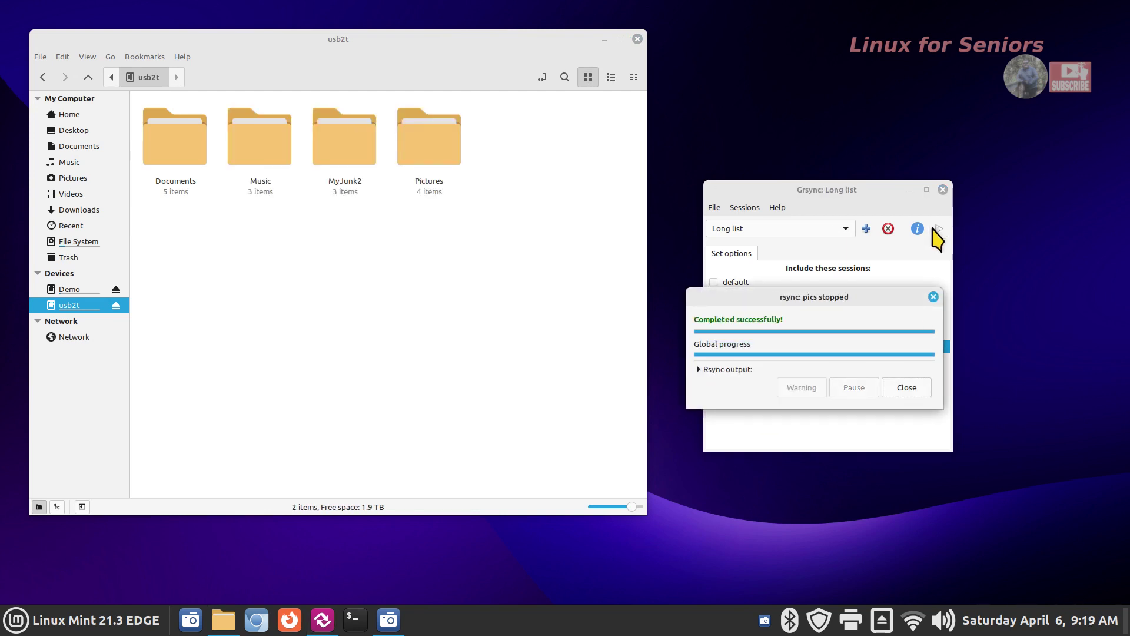
click(906, 388)
Include the myjunk session in the Long list set as well, and switch to the short list set.
click(714, 334)
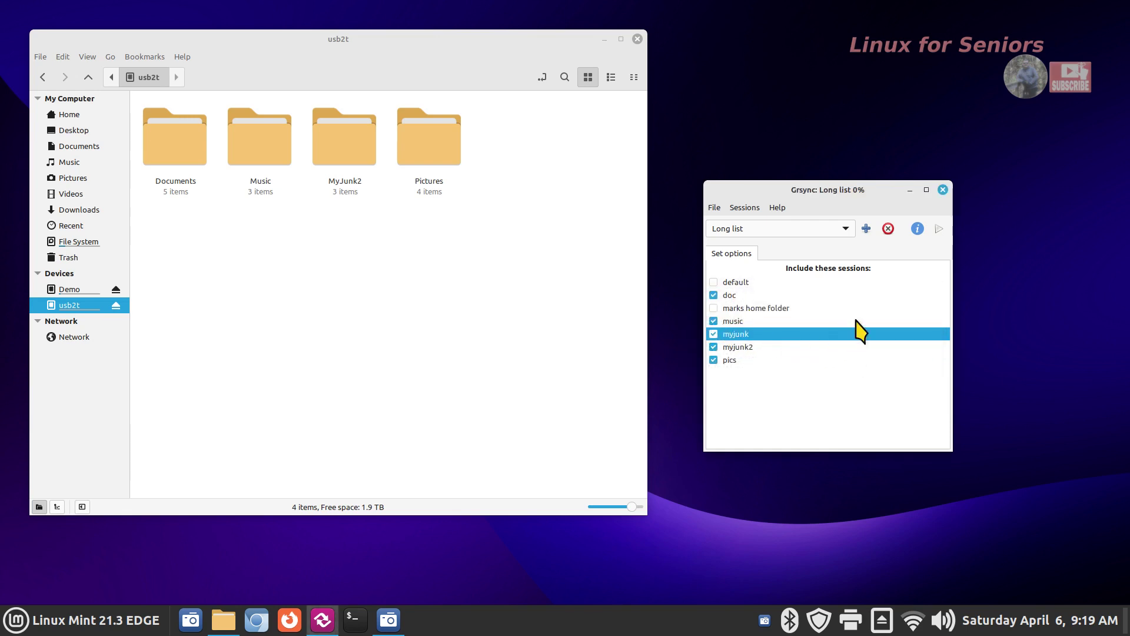
click(763, 228)
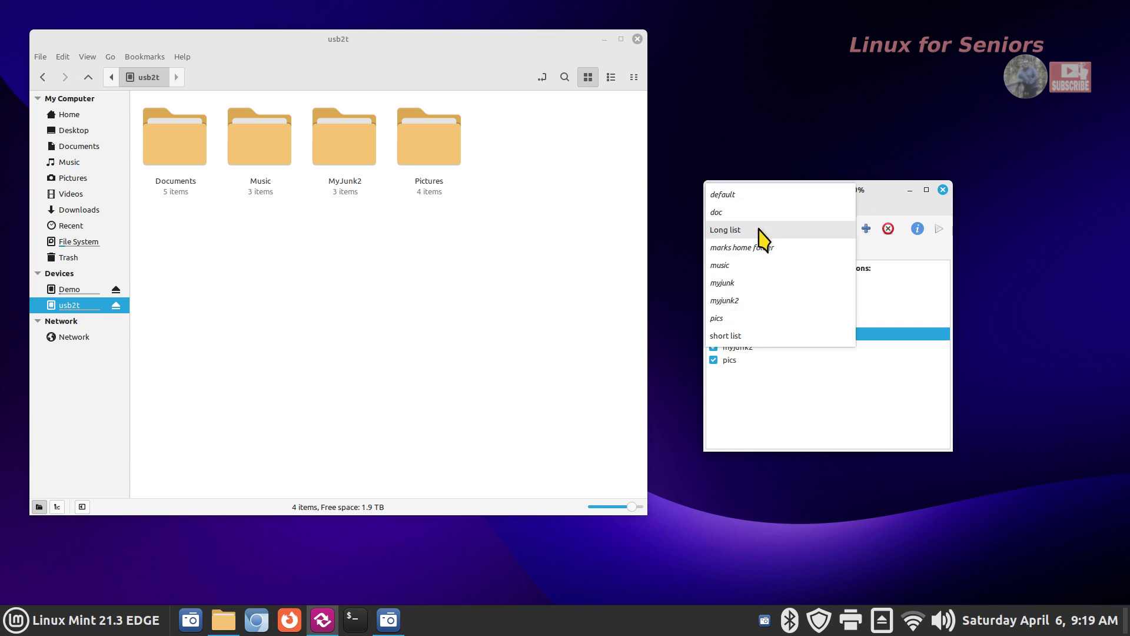
click(746, 336)
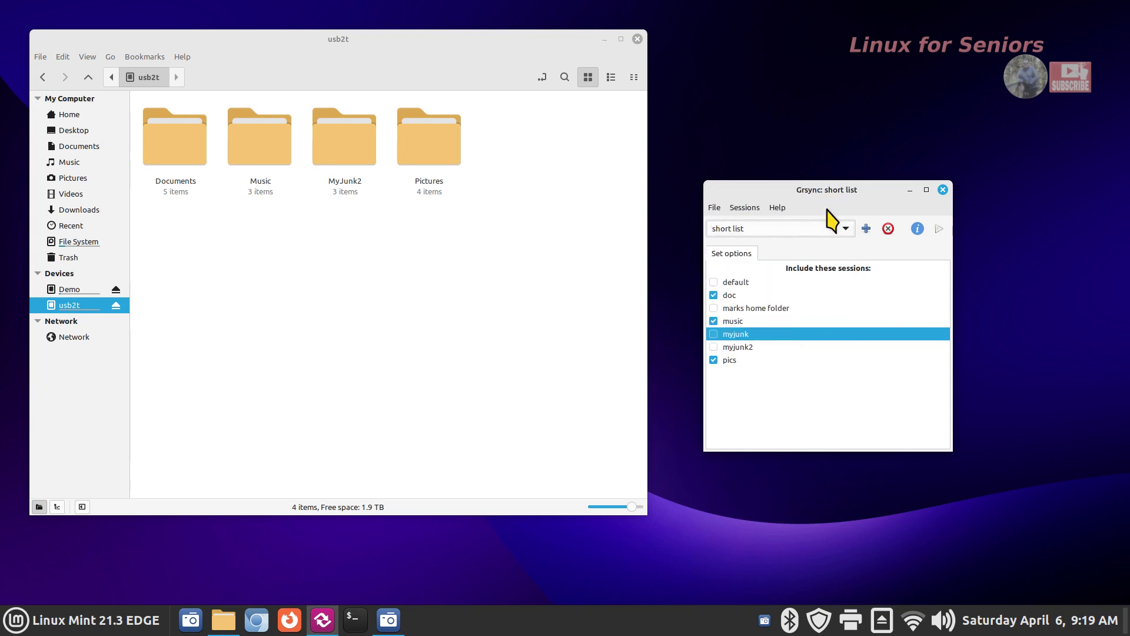
Start exporting the short list set to the Grsync Backups folder in Documents, and cancel the export.
click(745, 208)
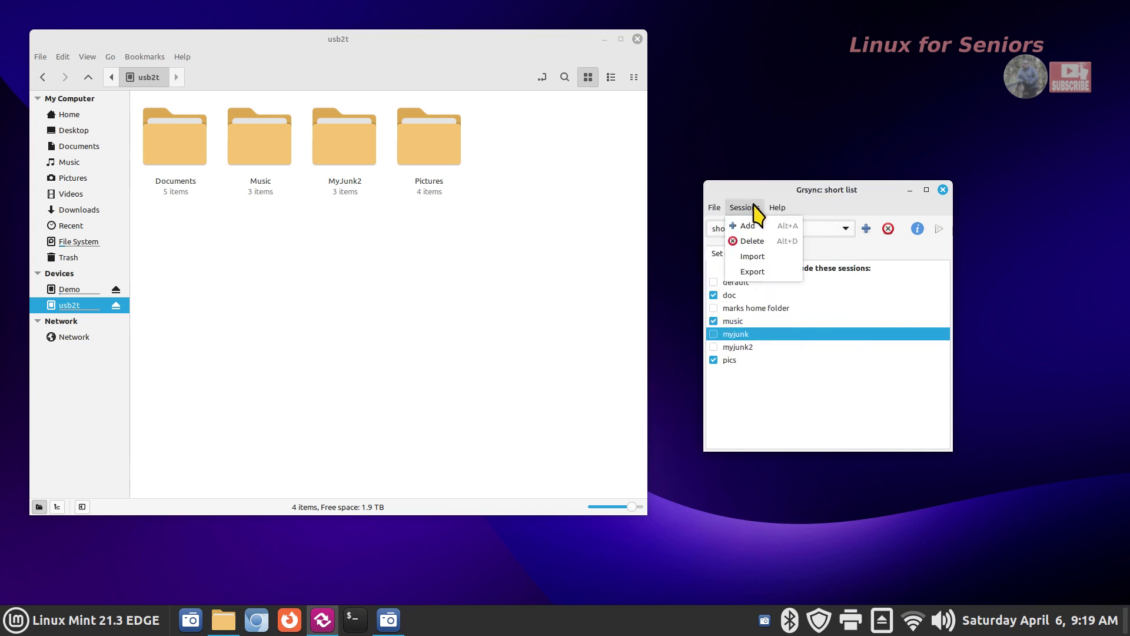
click(778, 207)
click(743, 207)
click(752, 272)
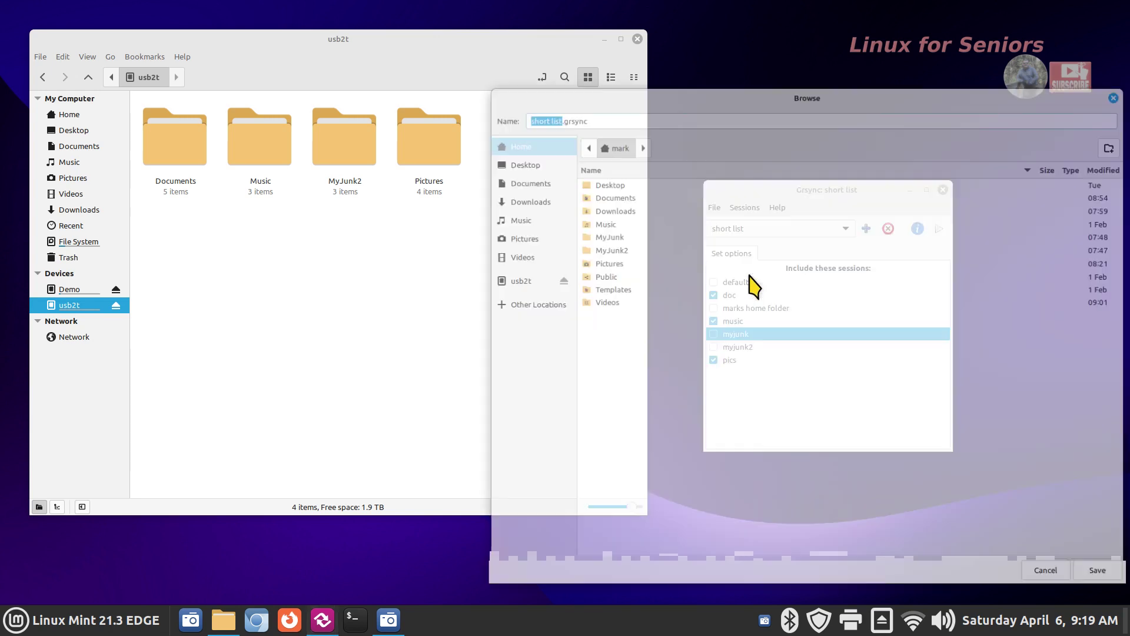
click(529, 178)
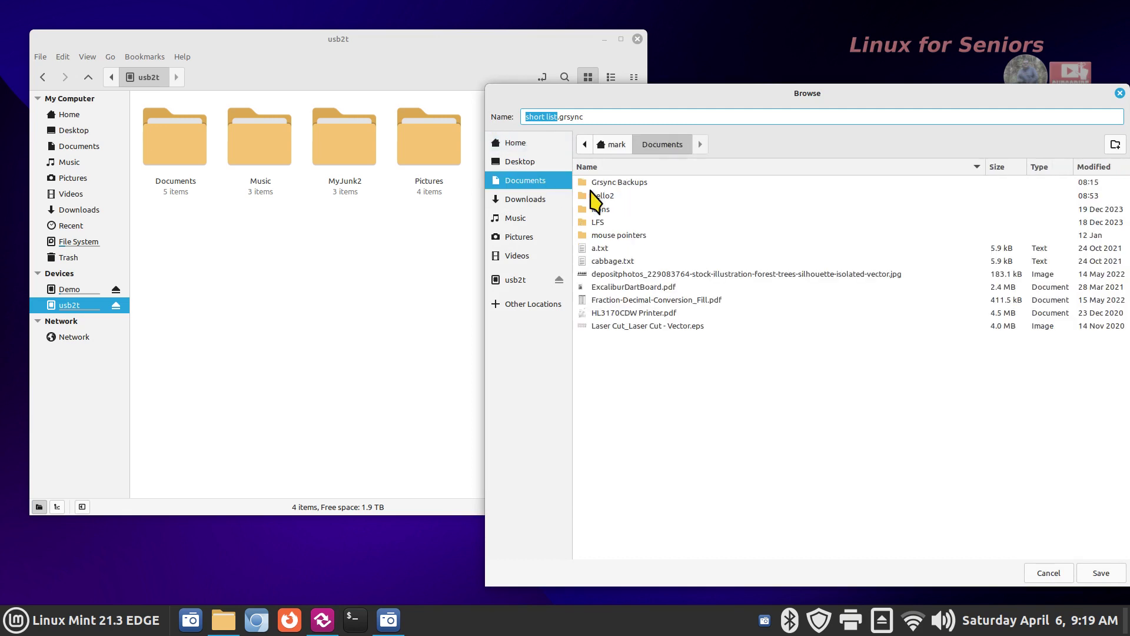
double_click(615, 182)
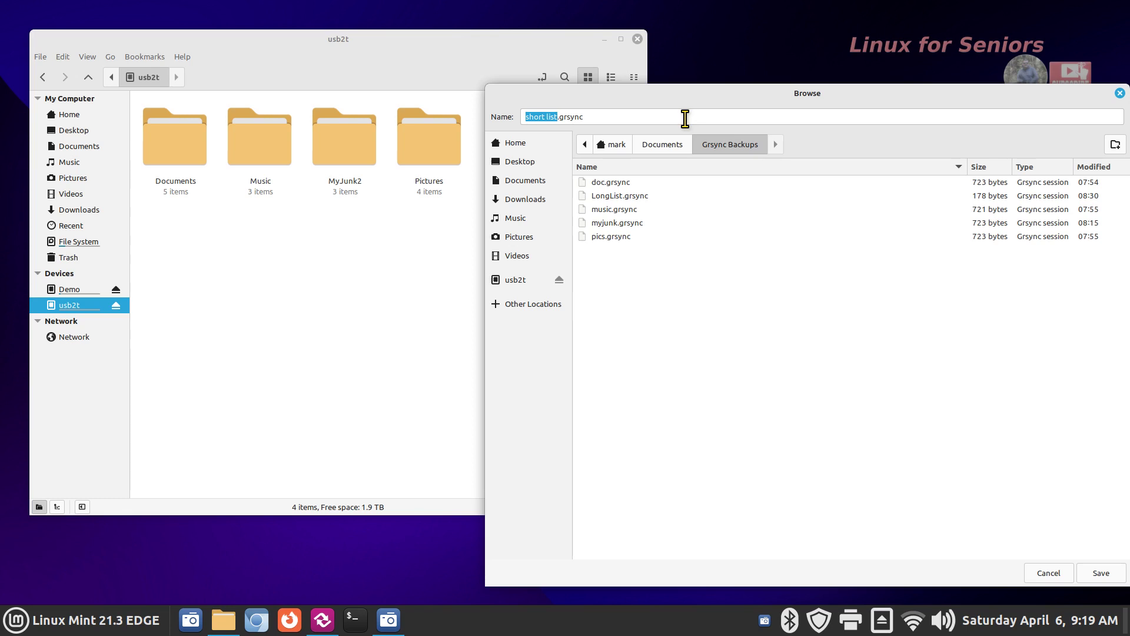
drag(960, 104, 850, 110)
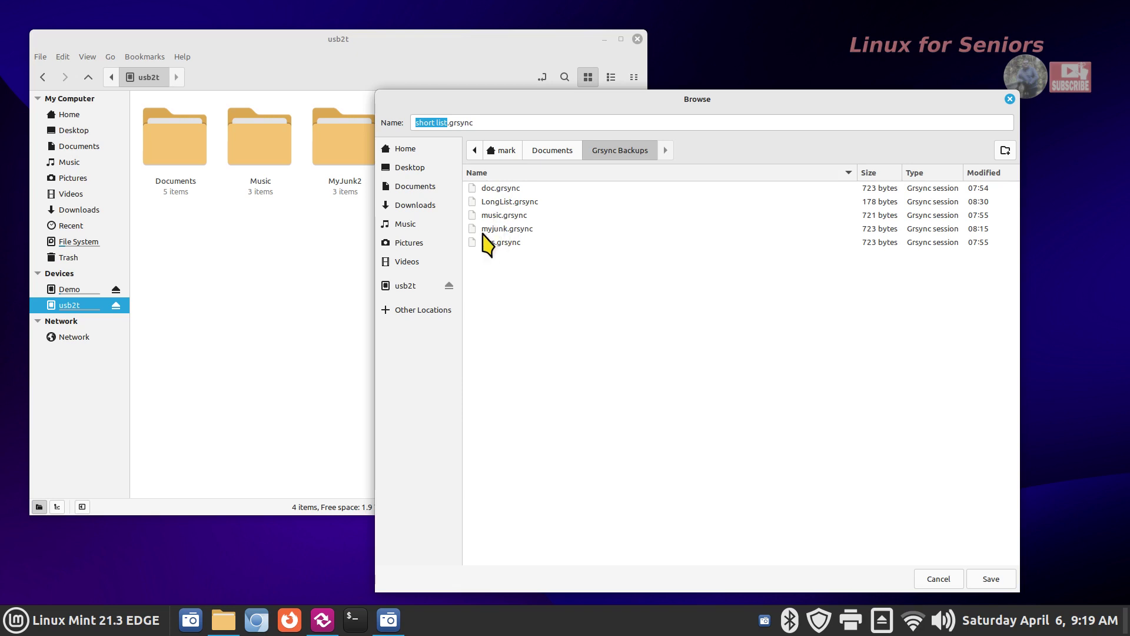
click(940, 577)
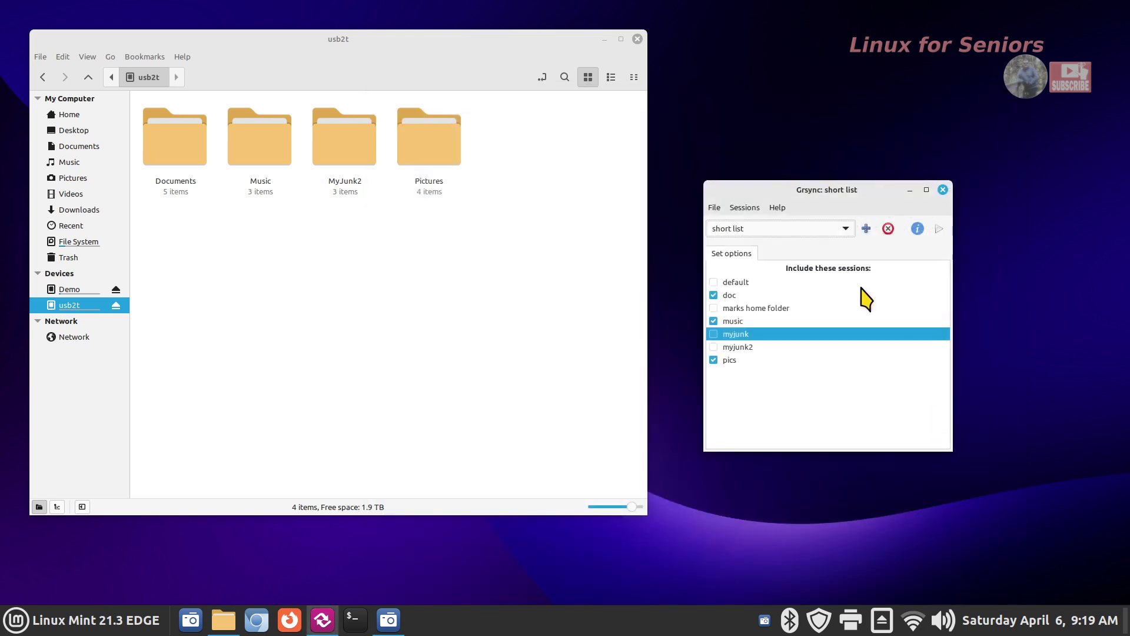
Switch to the doc session and view the available session management commands.
click(844, 230)
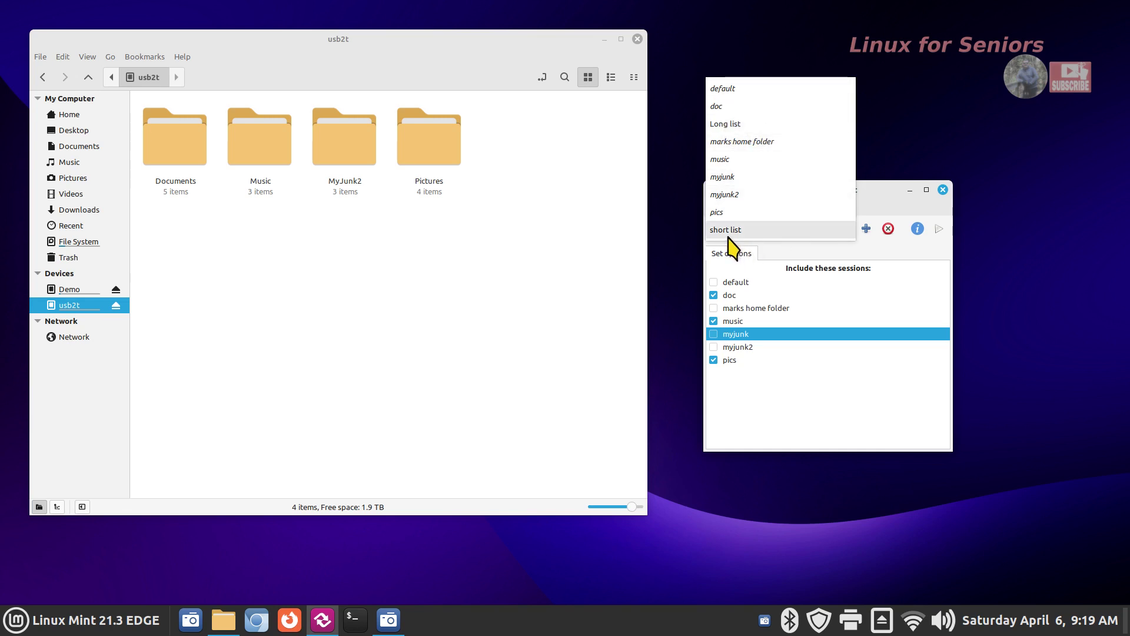
click(719, 108)
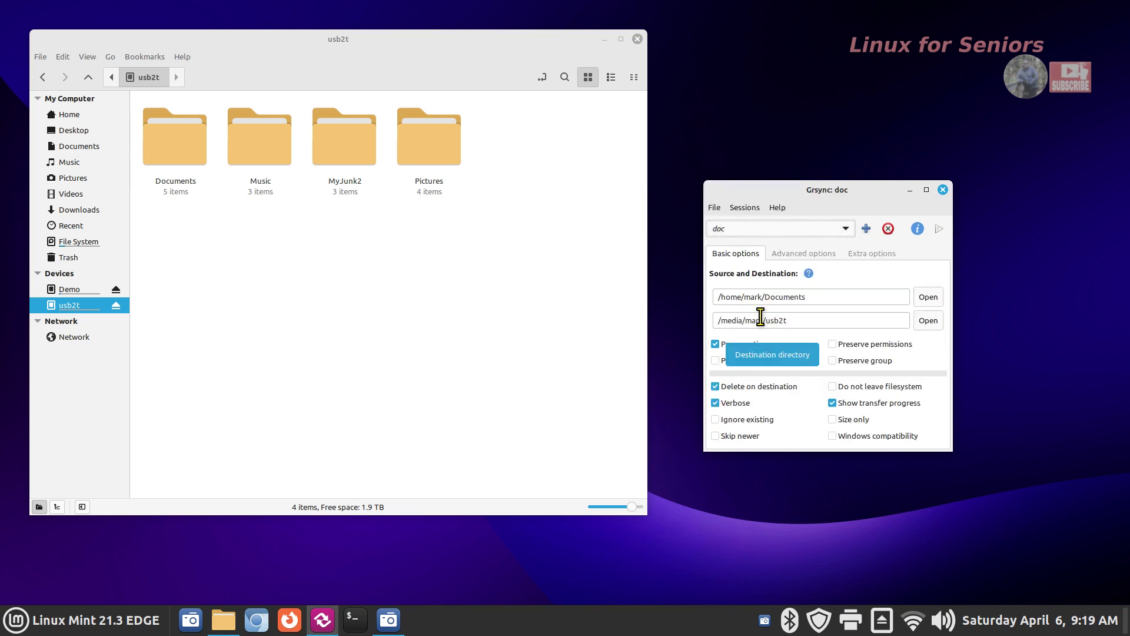
click(745, 208)
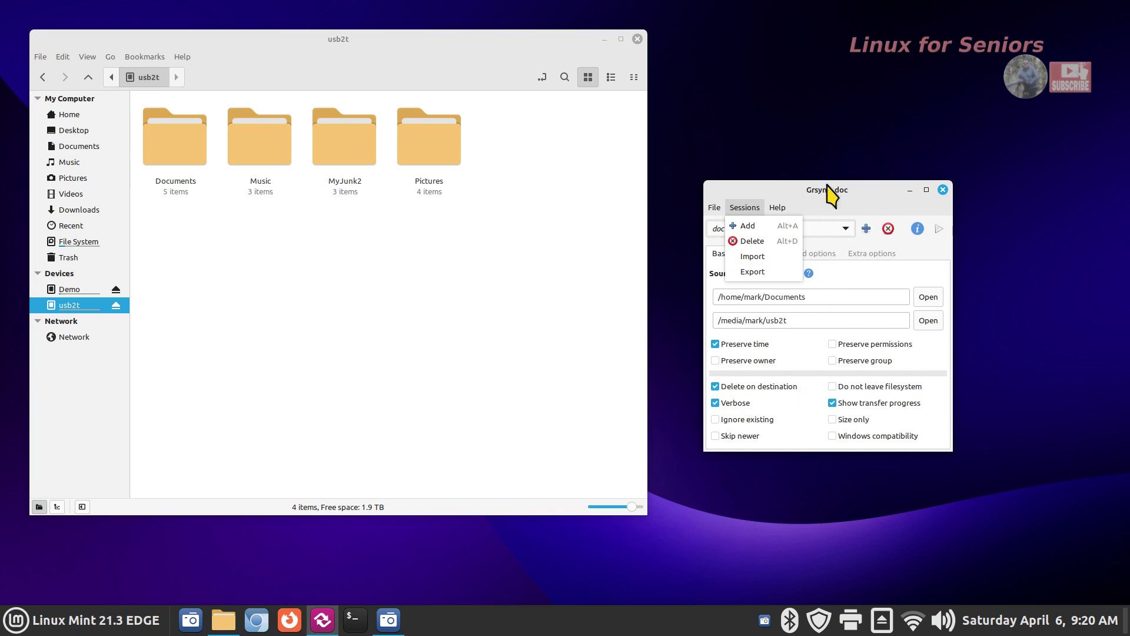
click(798, 236)
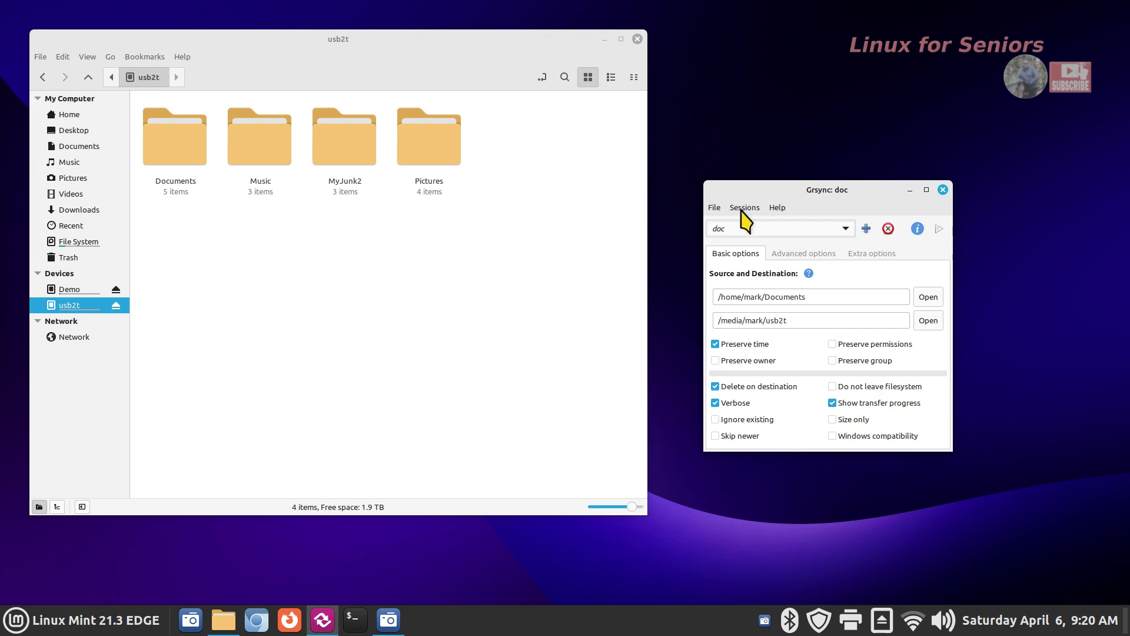
In the file manager, open the Grsync Backups folder in Documents and select doc.grsync.
click(77, 147)
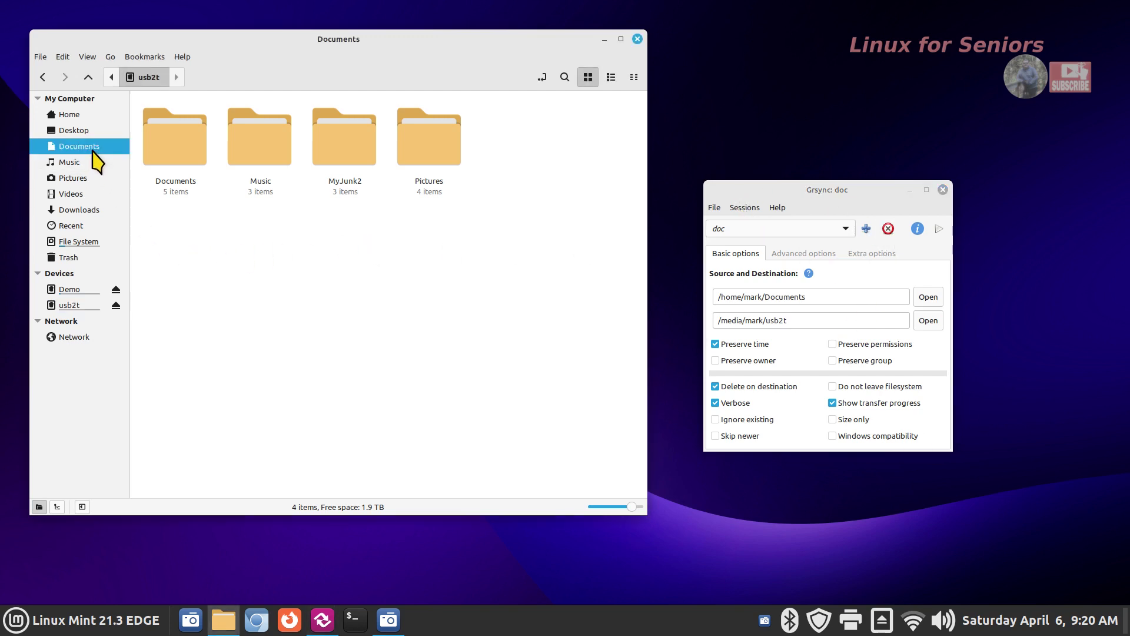
double_click(165, 156)
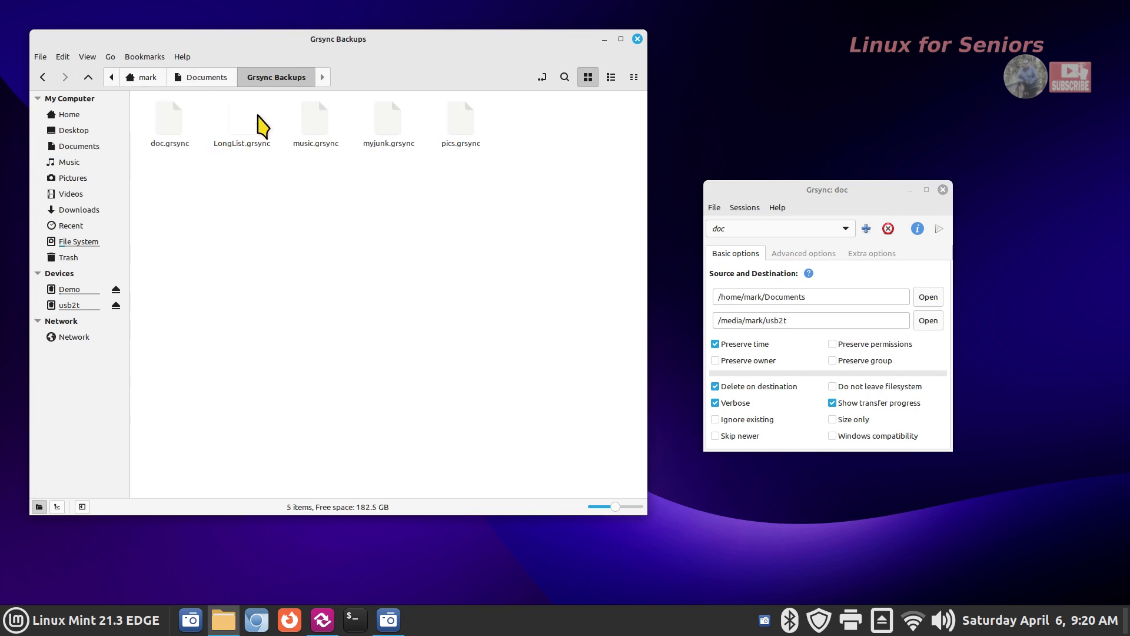
click(169, 121)
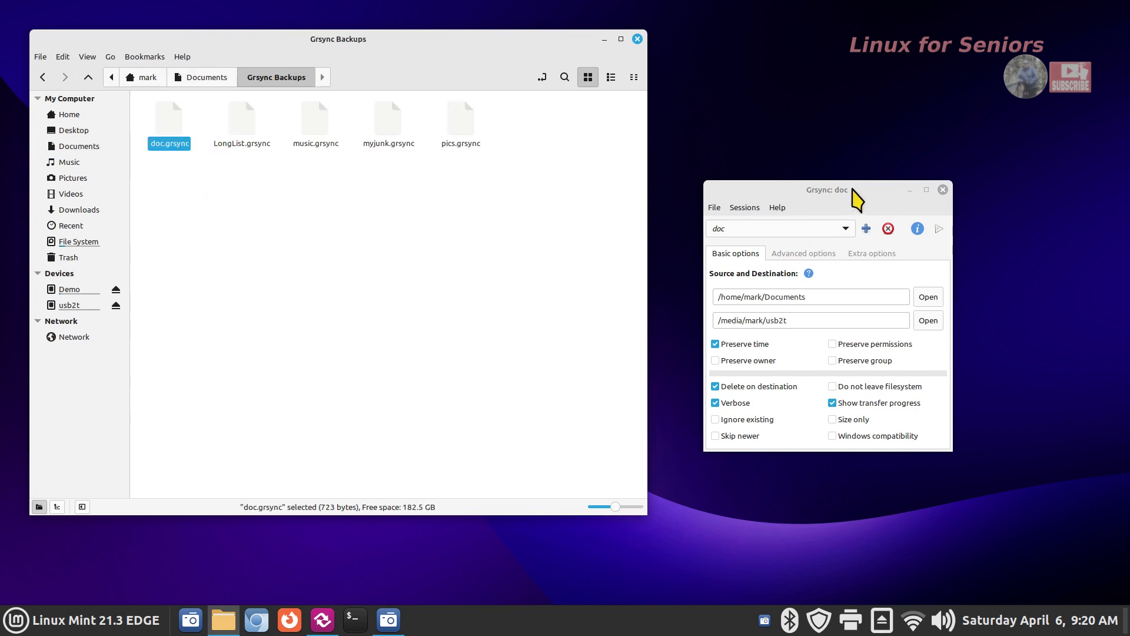
Import the doc.grsync session file from the Grsync Backups folder in Documents.
click(744, 208)
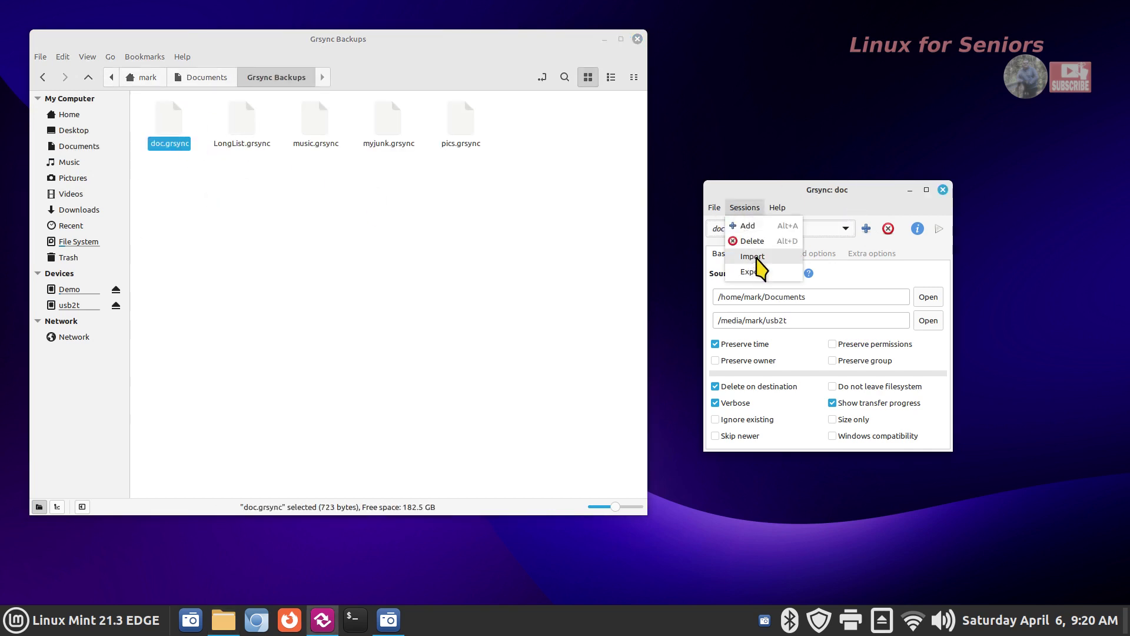
click(756, 258)
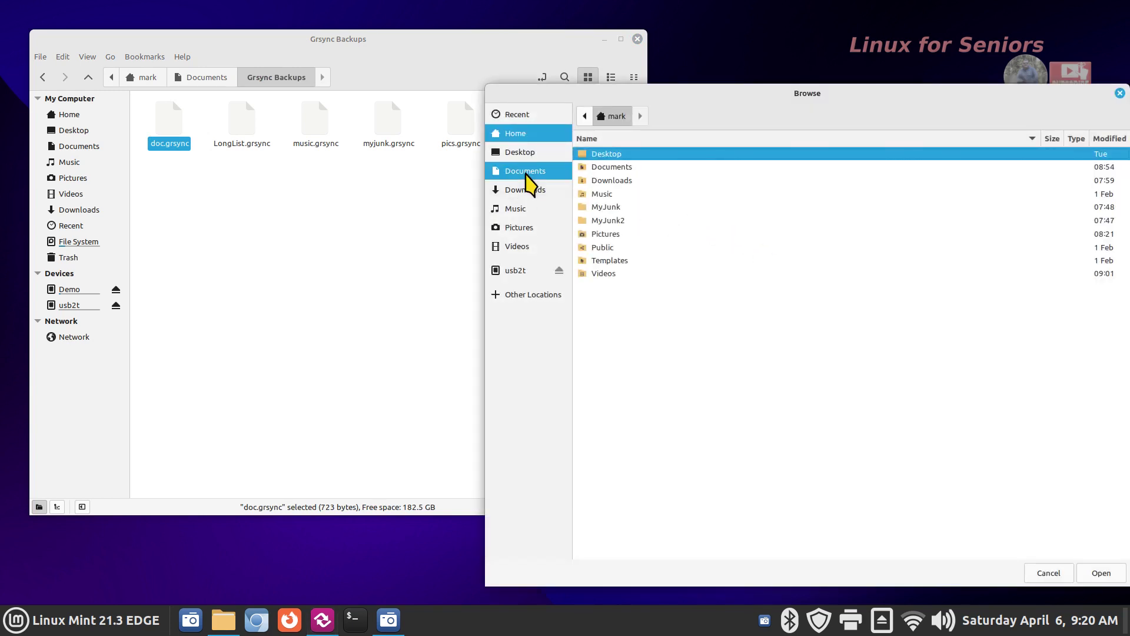
click(525, 171)
double_click(619, 155)
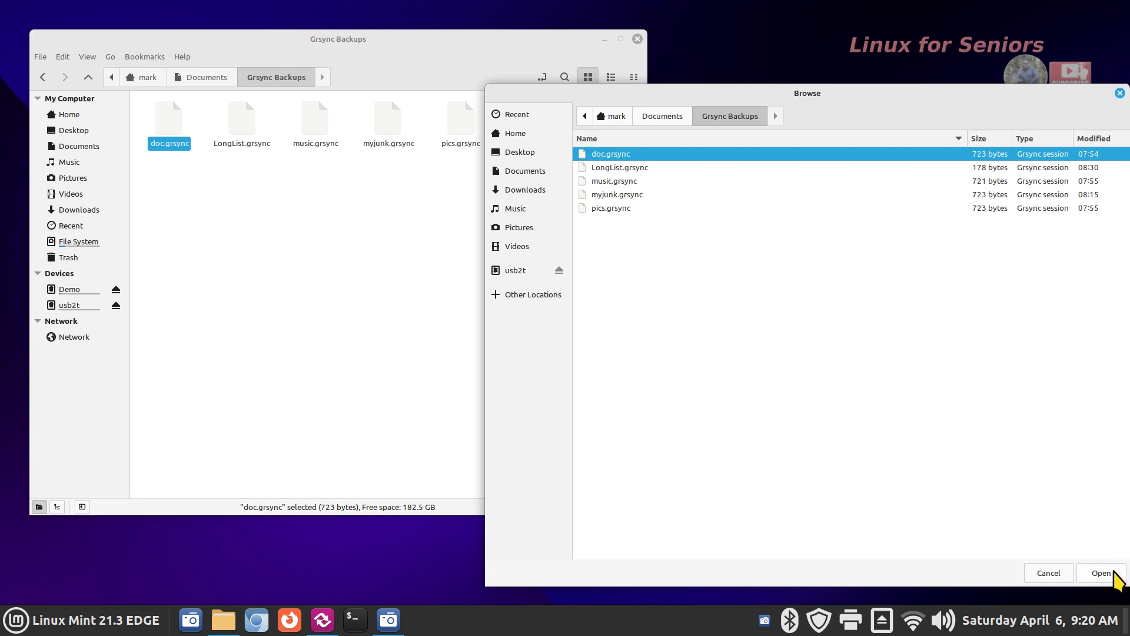
click(1080, 573)
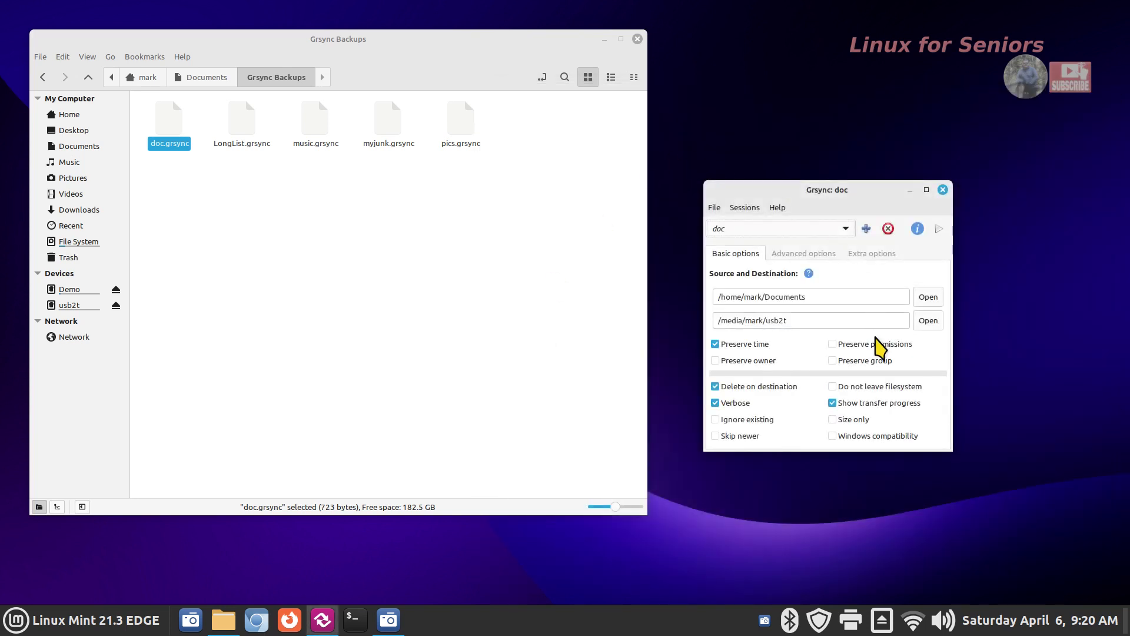
click(746, 208)
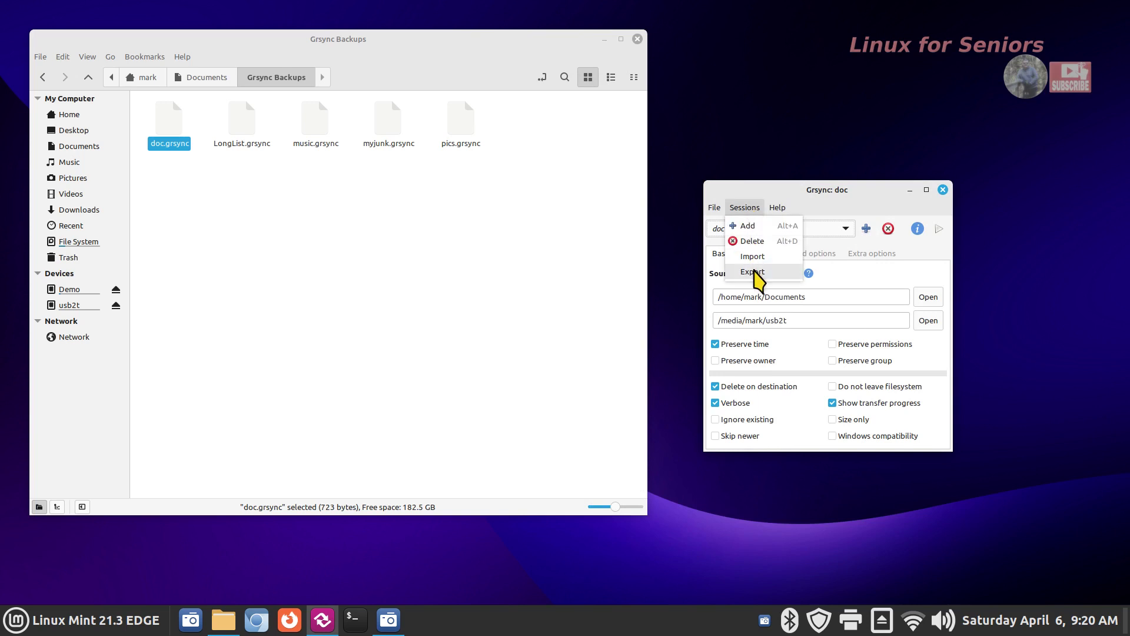
click(864, 200)
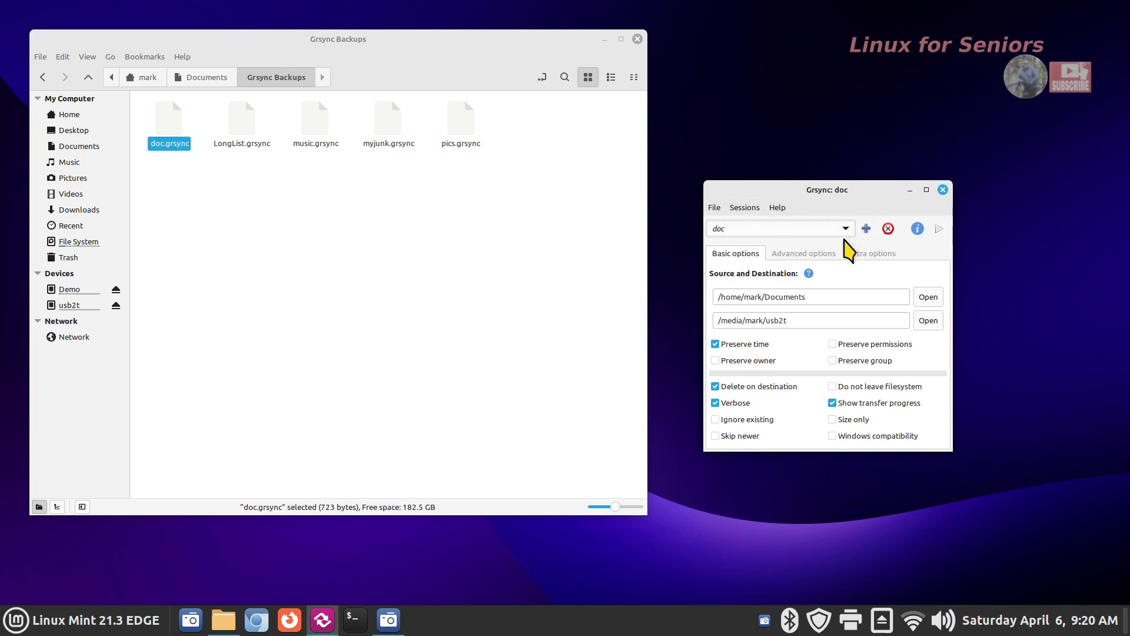
click(845, 229)
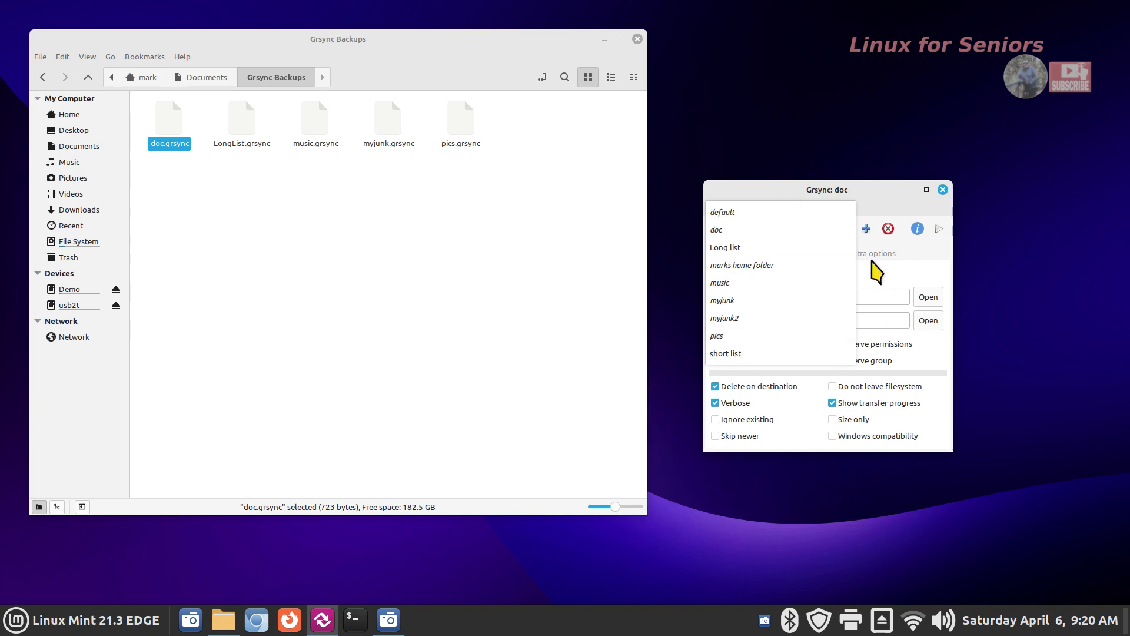
click(886, 206)
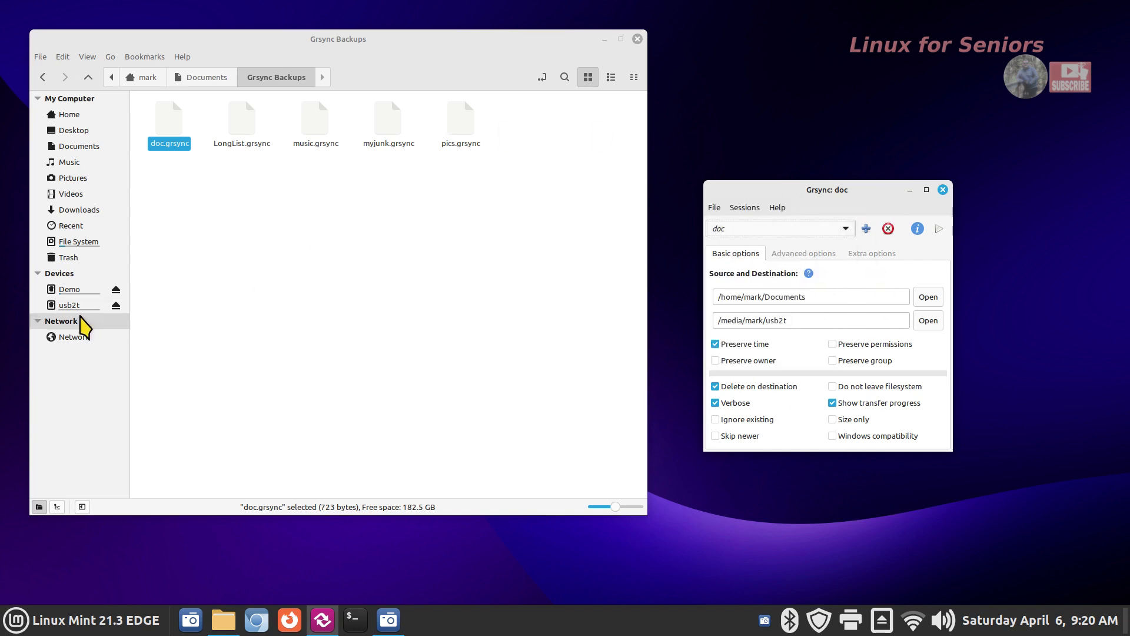
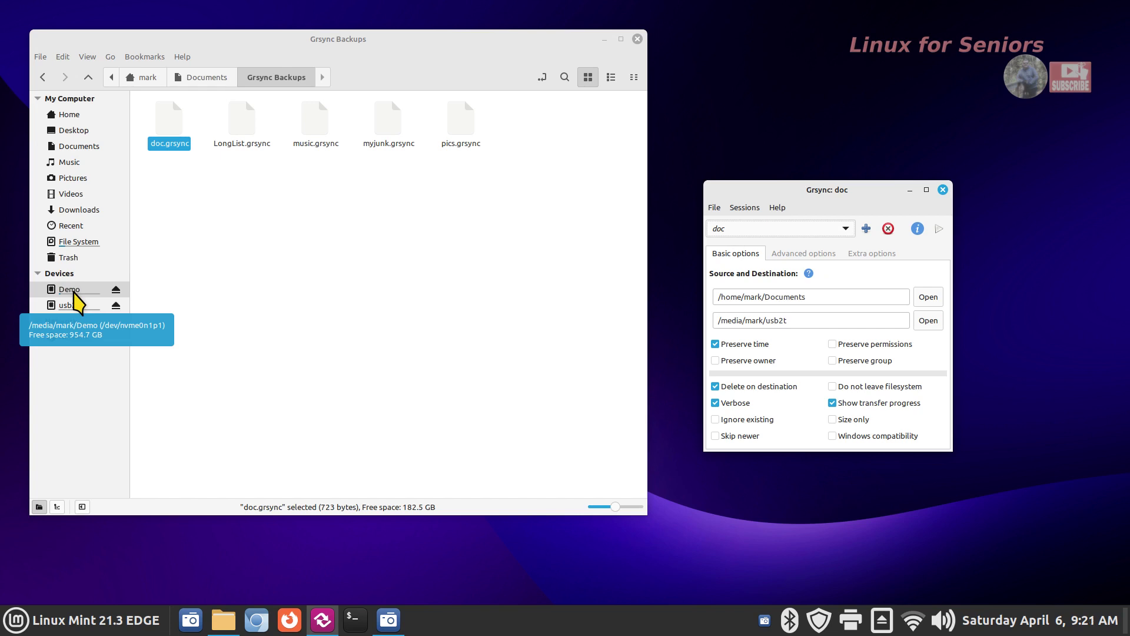
Open the Mint Backup folder on the Demo drive in the file manager.
click(69, 289)
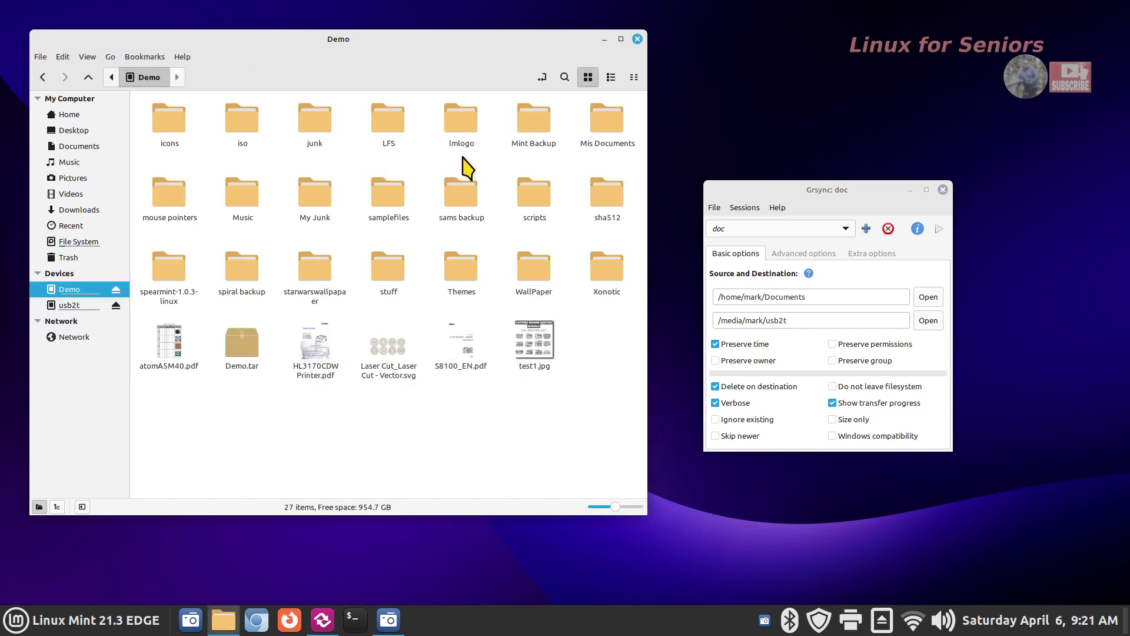
double_click(534, 120)
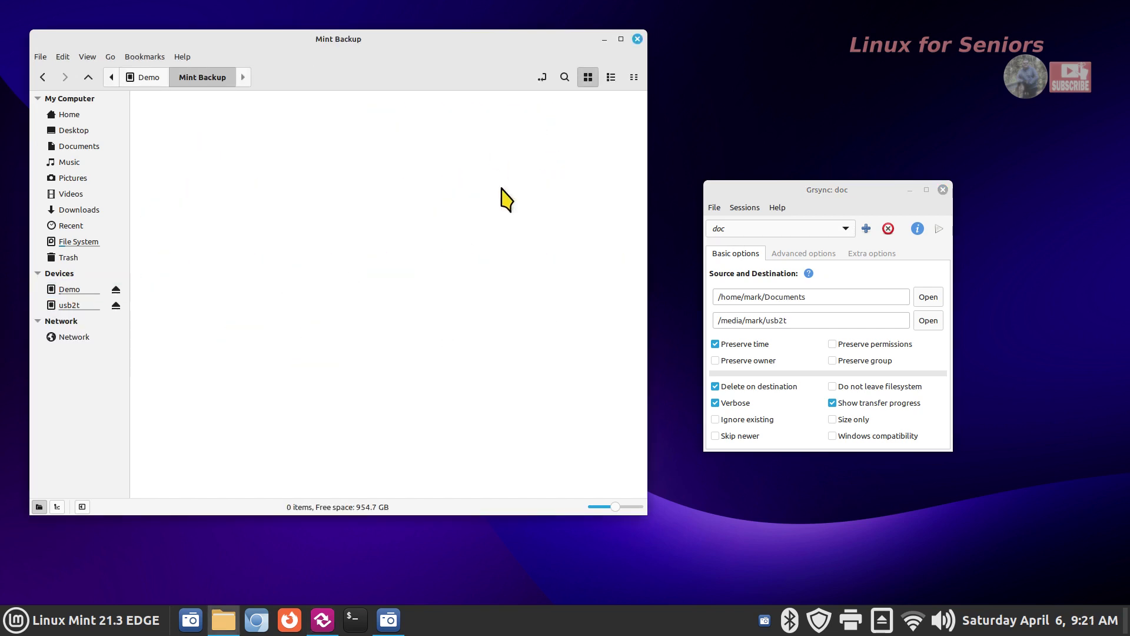
Switch to the default session and set its source to the Documents folder in the home directory.
click(794, 236)
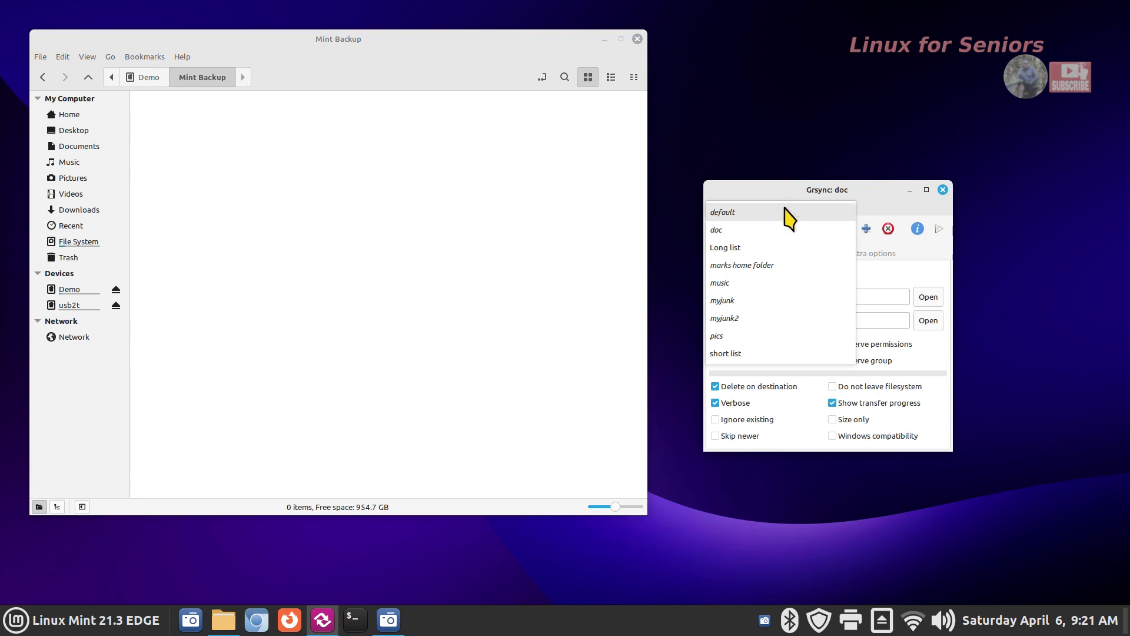
click(785, 218)
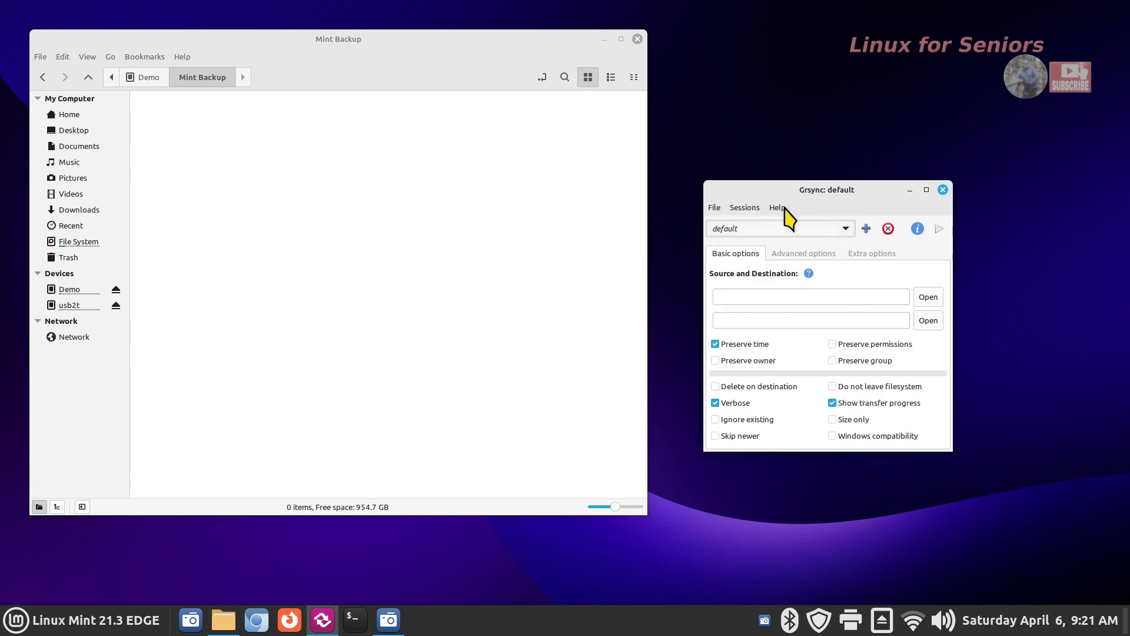
click(928, 300)
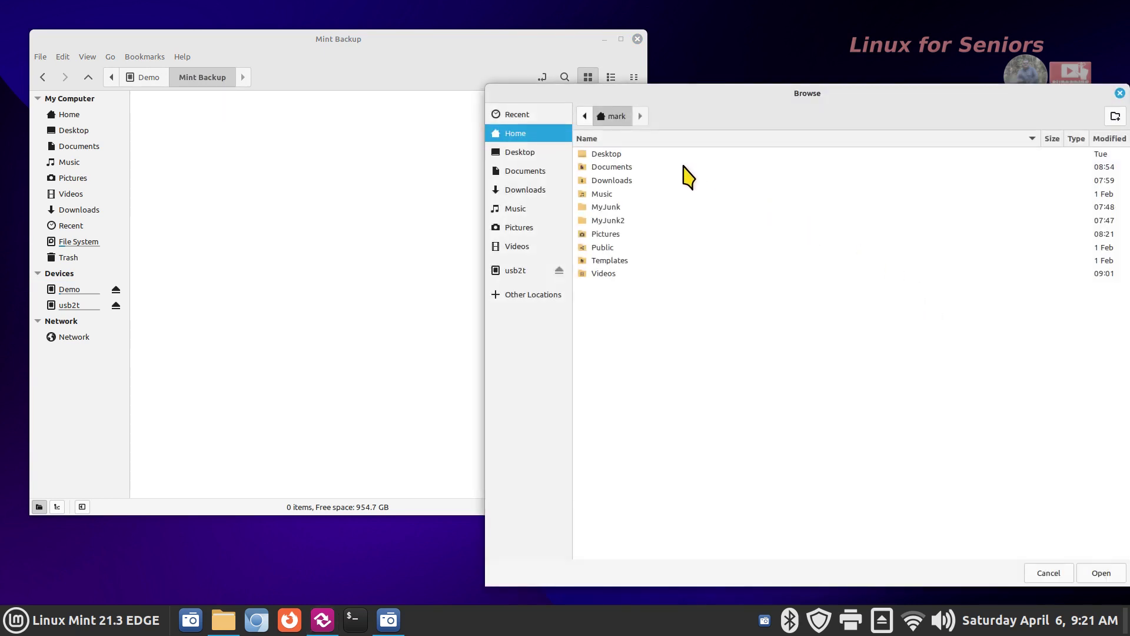
click(606, 167)
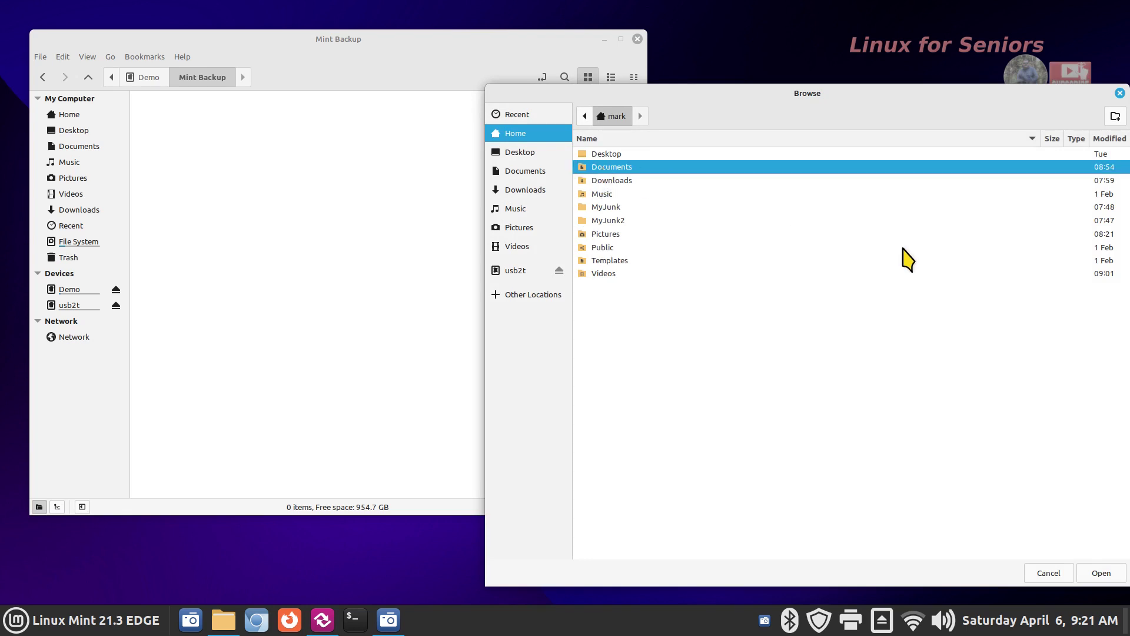
click(1102, 573)
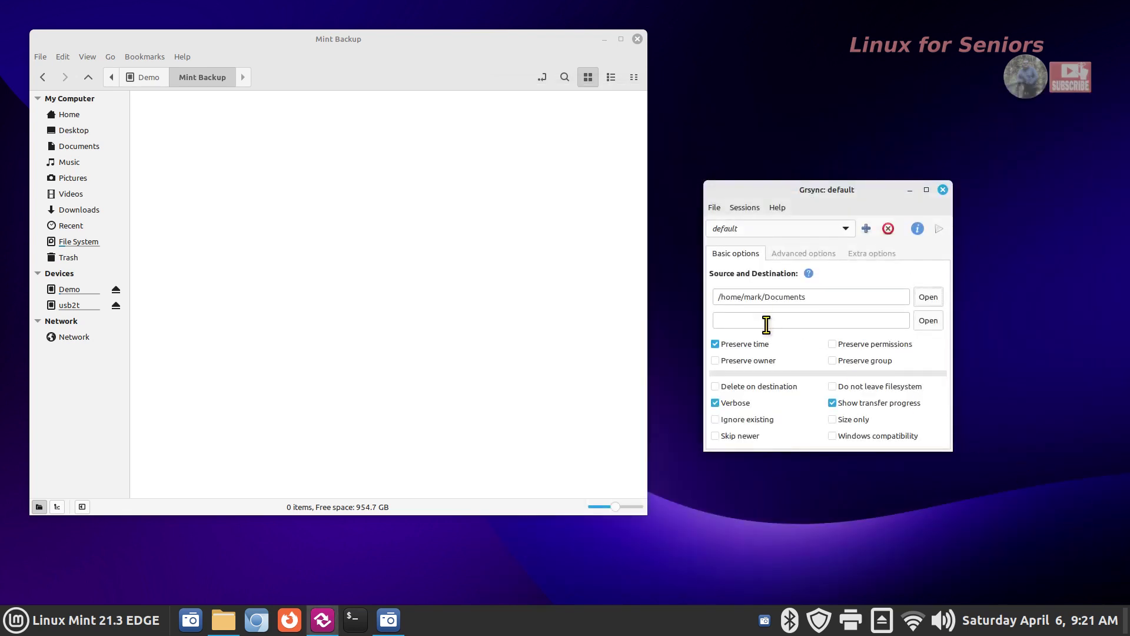
Set the destination to the Mint Backup folder on the Demo drive, and run the Documents backup.
click(928, 321)
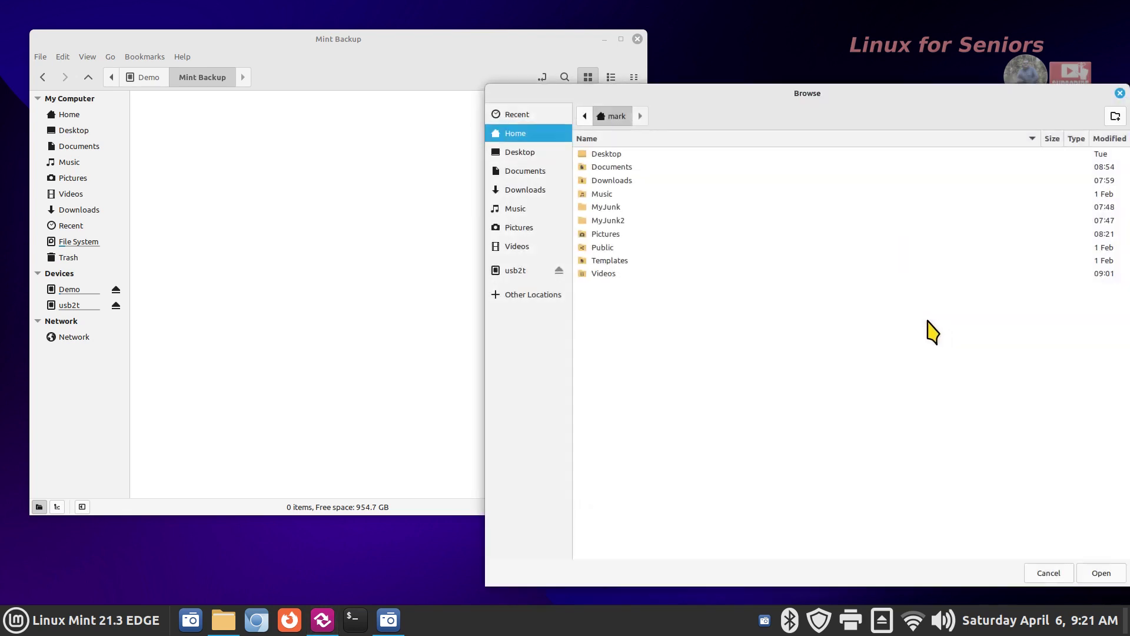
click(519, 297)
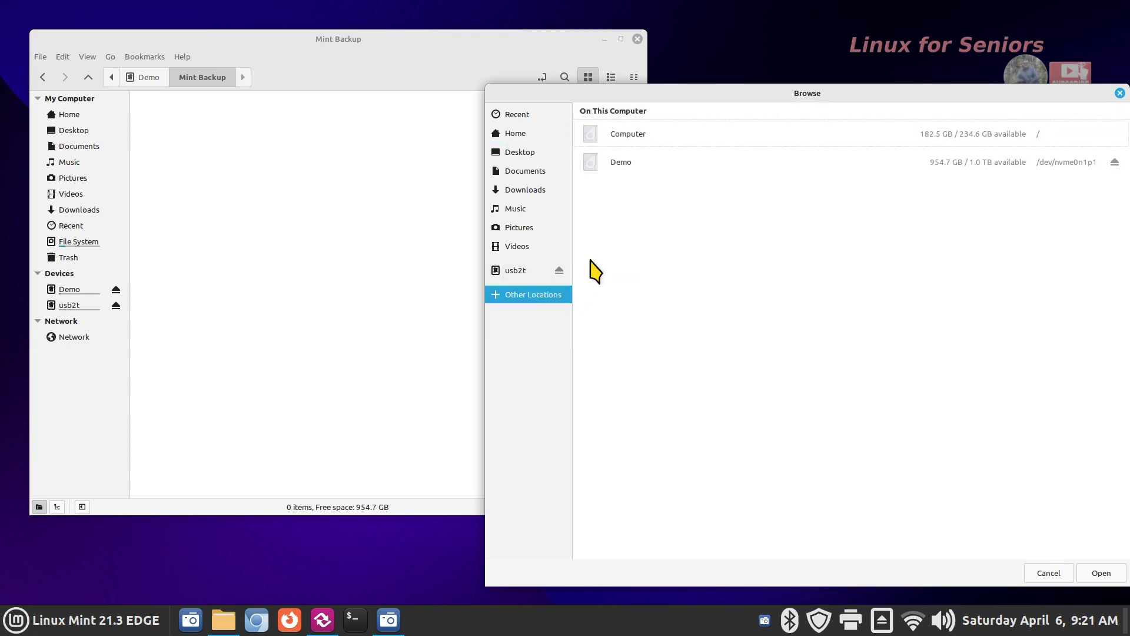
click(623, 168)
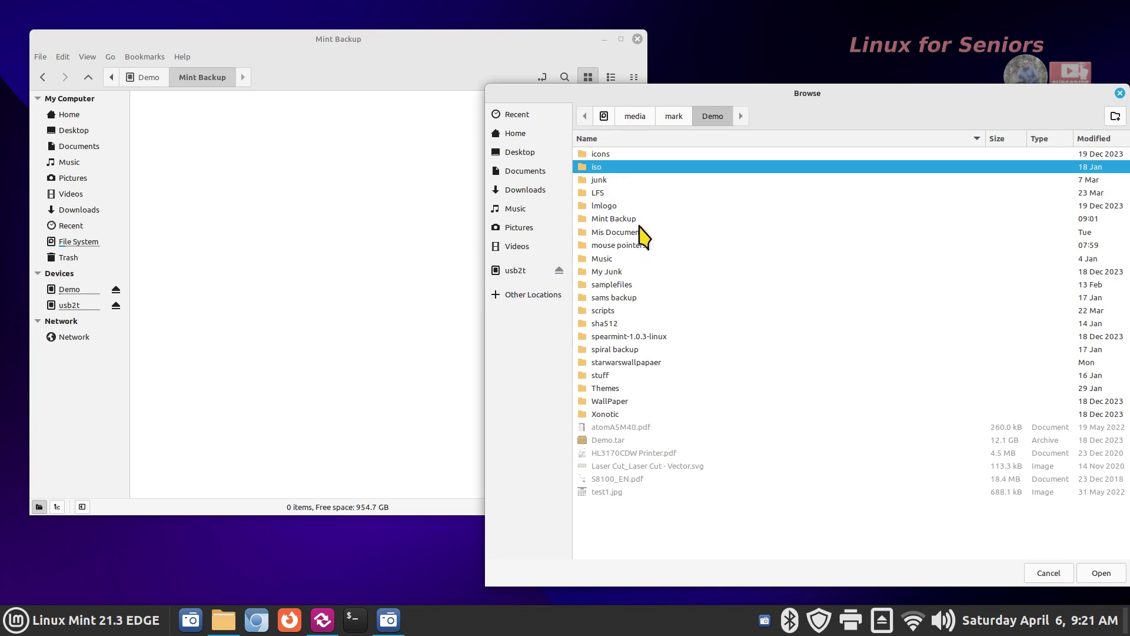
double_click(637, 220)
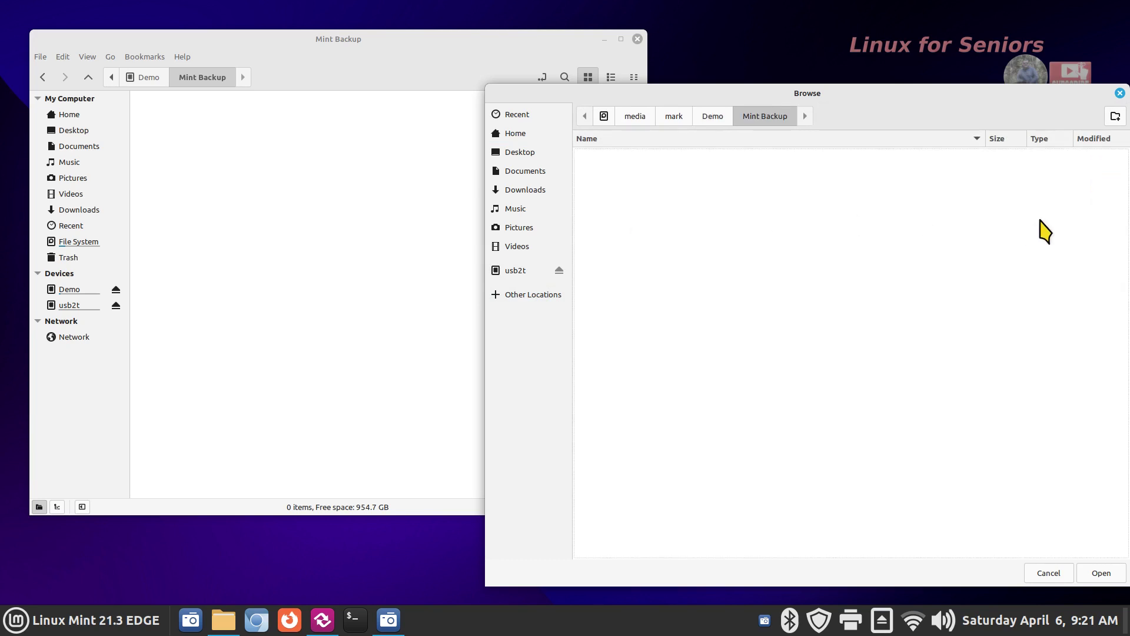
click(1100, 573)
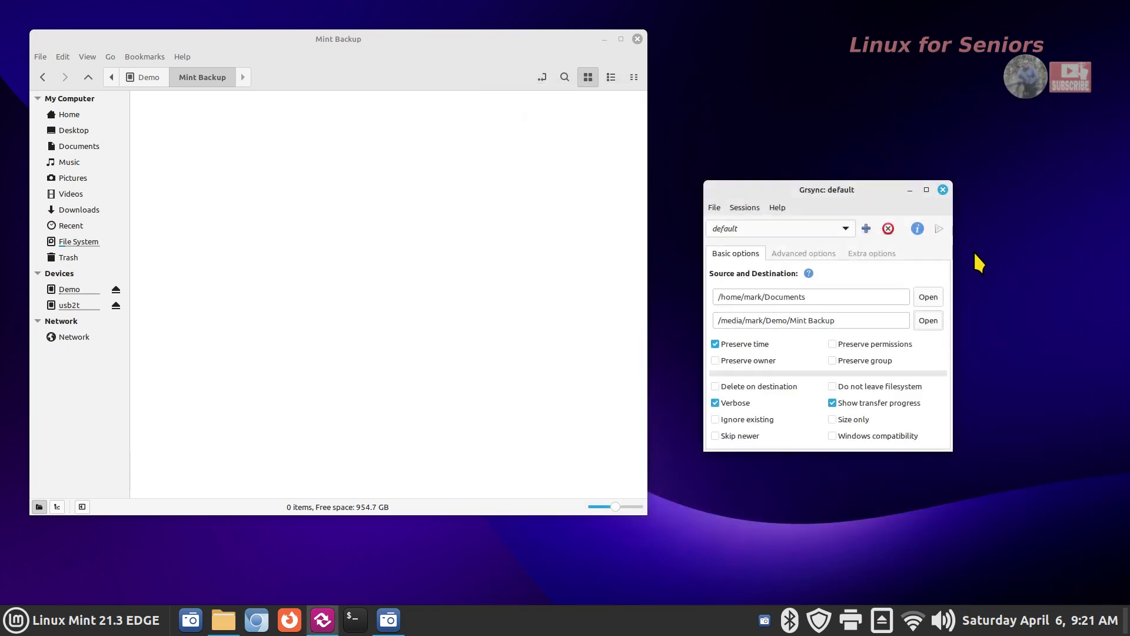
click(940, 229)
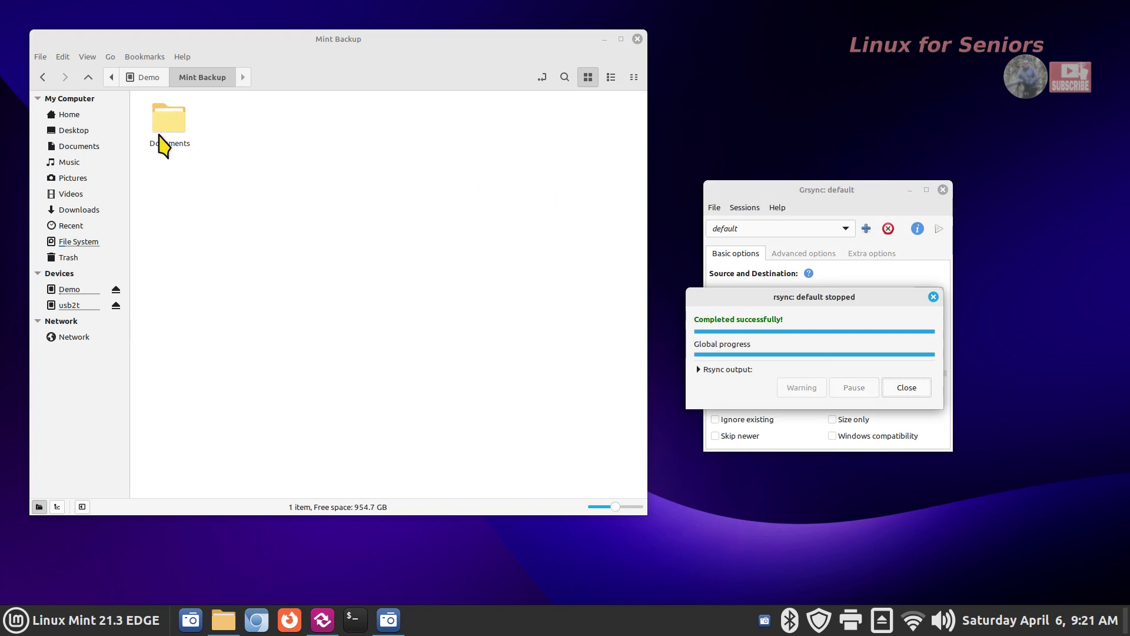
click(923, 389)
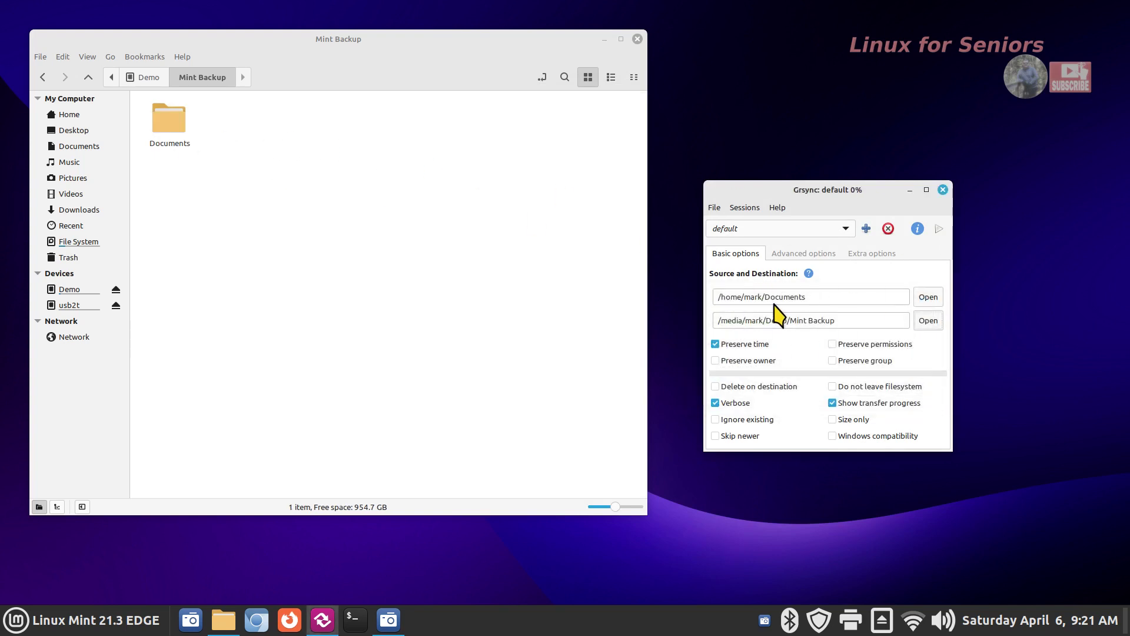
Change the default session's source to the home Music folder and run the backup to Mint Backup.
click(927, 297)
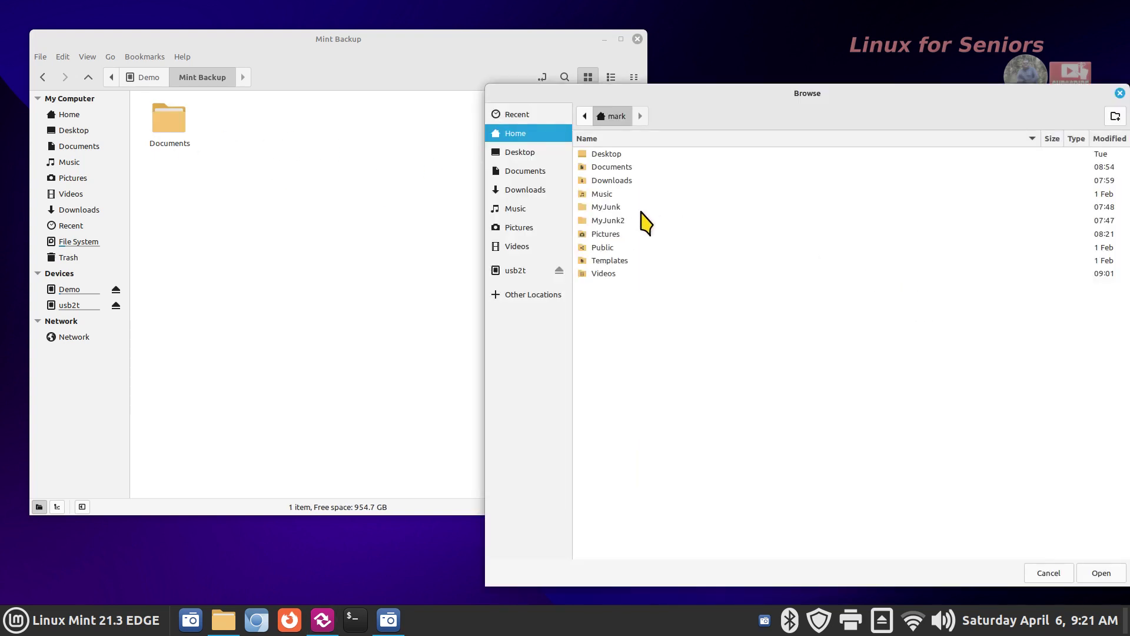
click(595, 191)
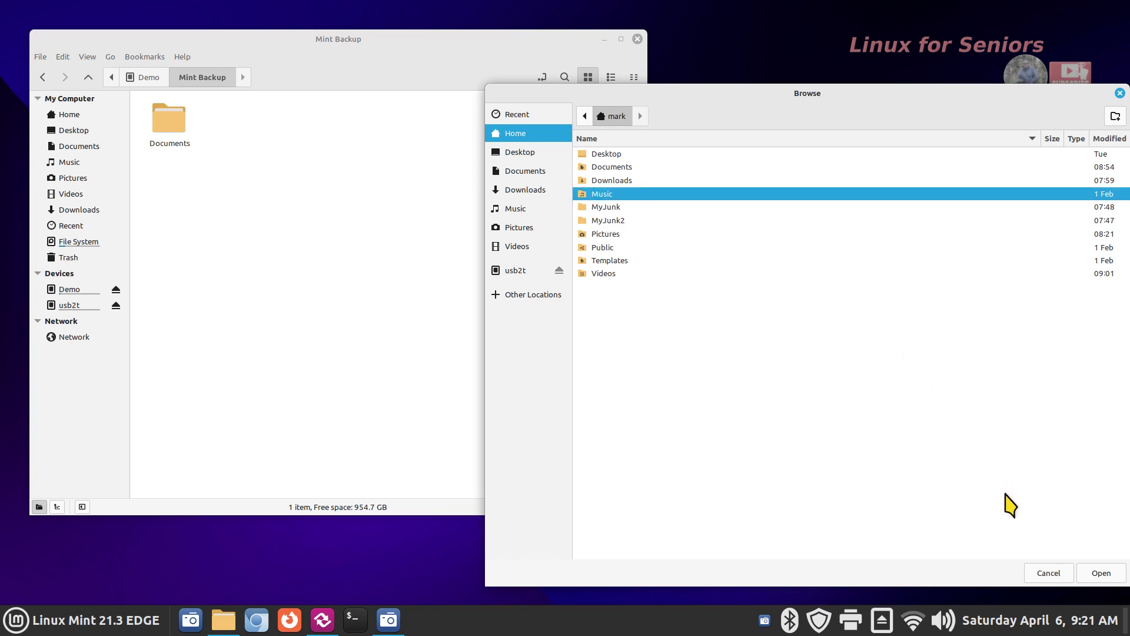
click(1100, 573)
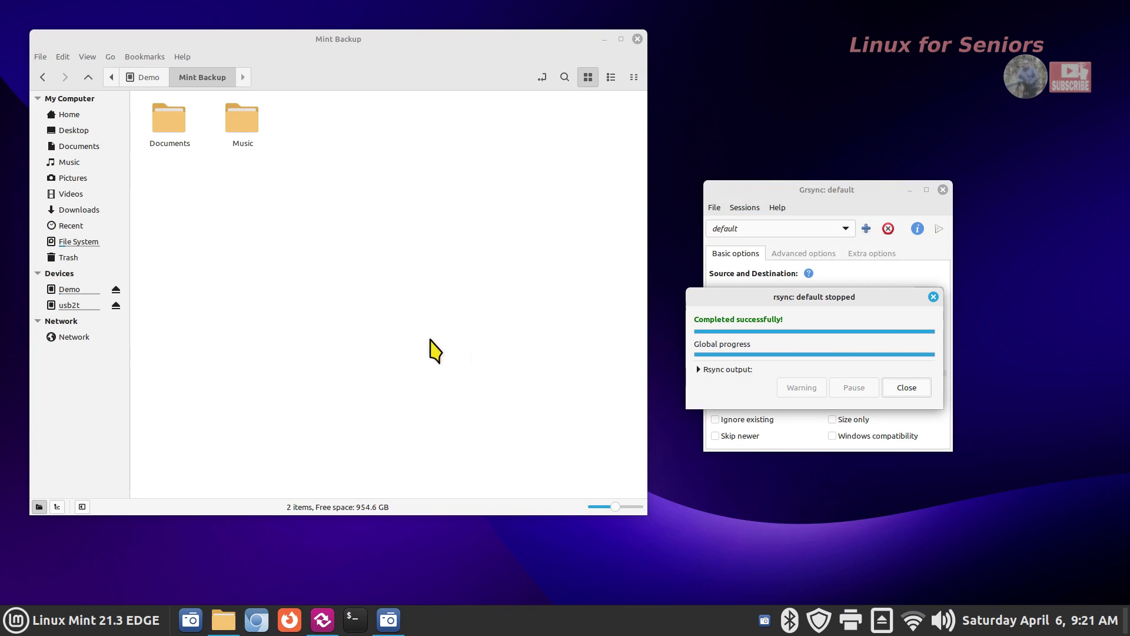
key(ctrl+plus)
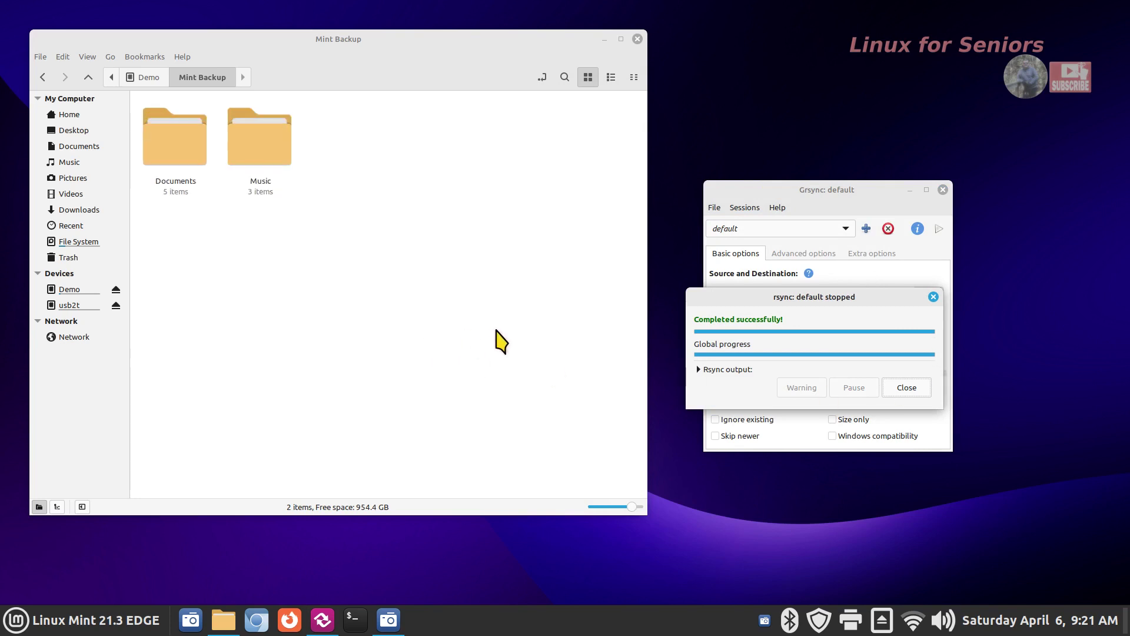
click(902, 390)
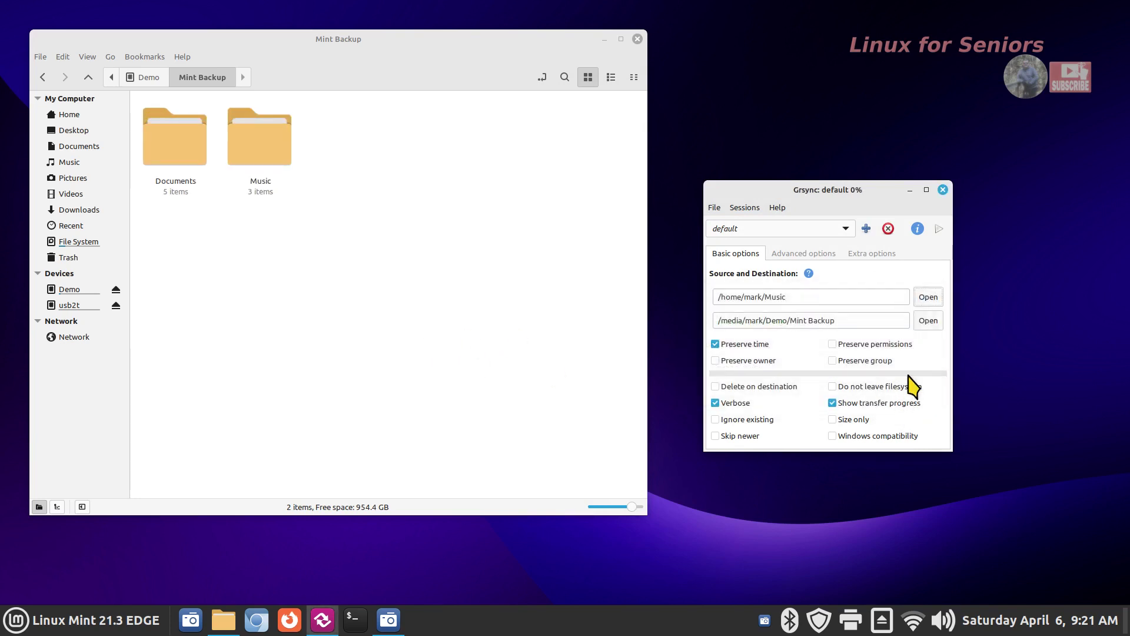
Change the default session's source to the home Pictures folder and run the backup to Mint Backup.
click(926, 300)
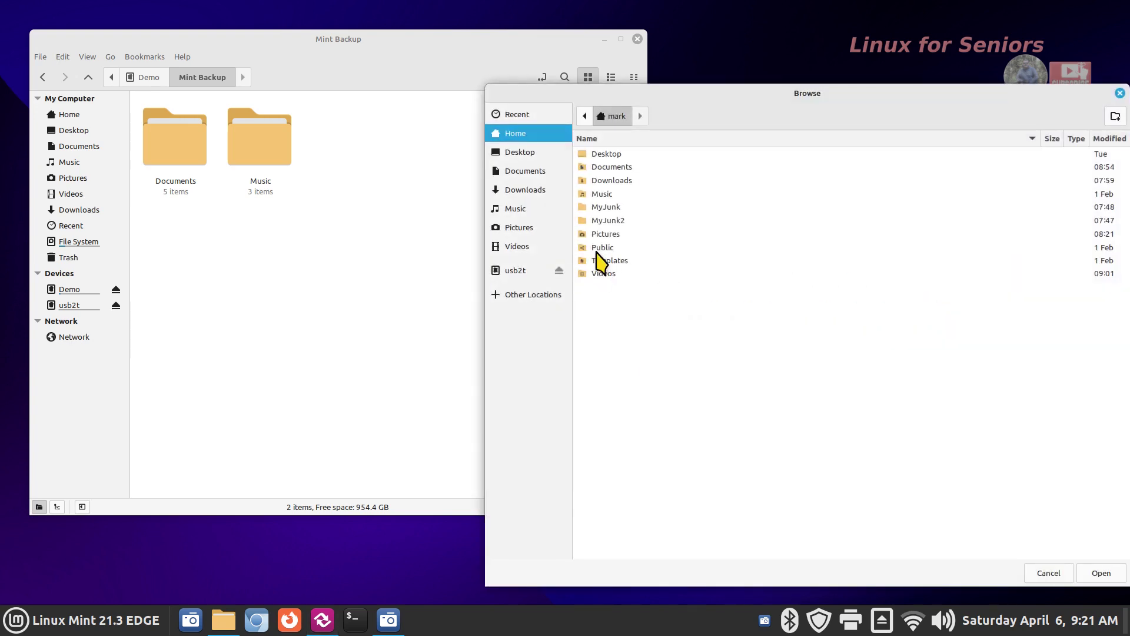
click(525, 228)
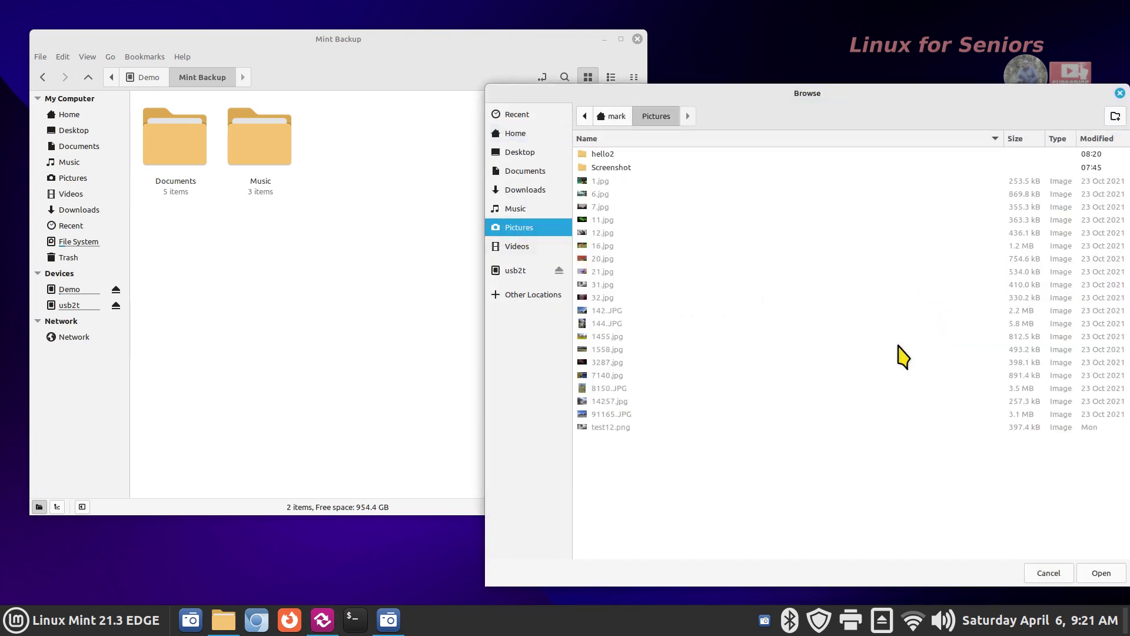
click(1097, 572)
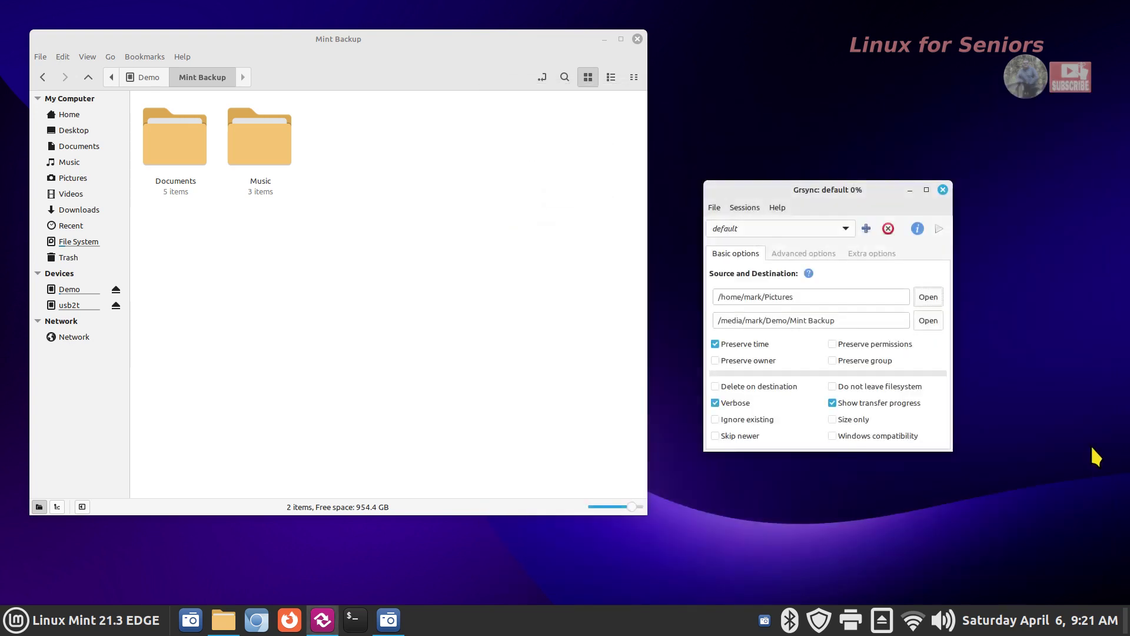
click(938, 229)
click(905, 388)
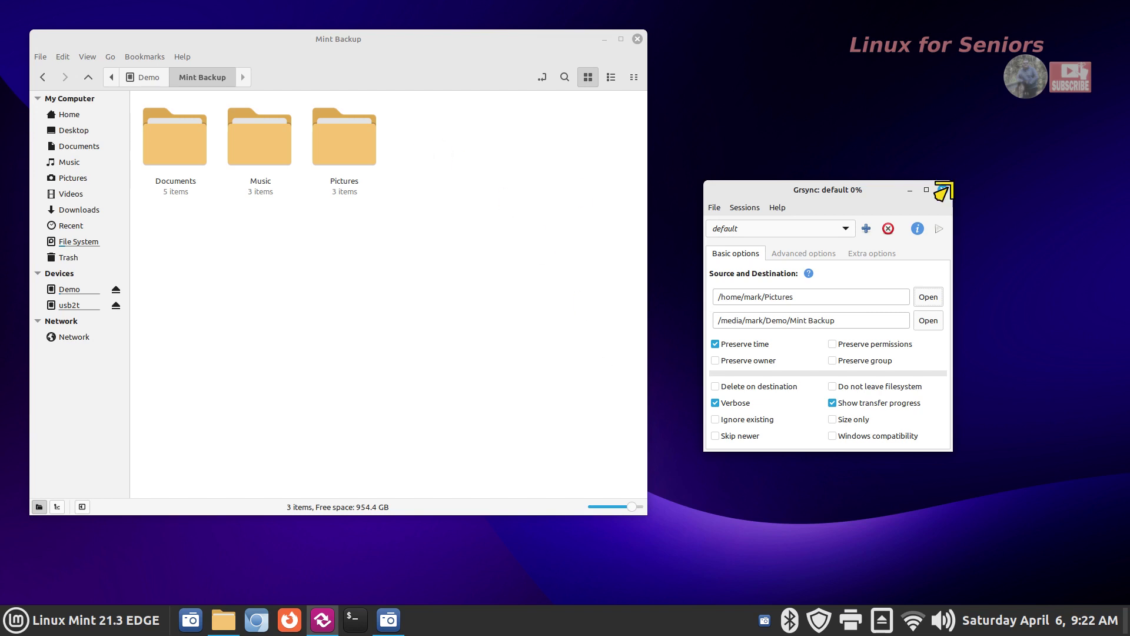
Review the list of saved sessions and the default session's settings, and display the doc session.
click(792, 228)
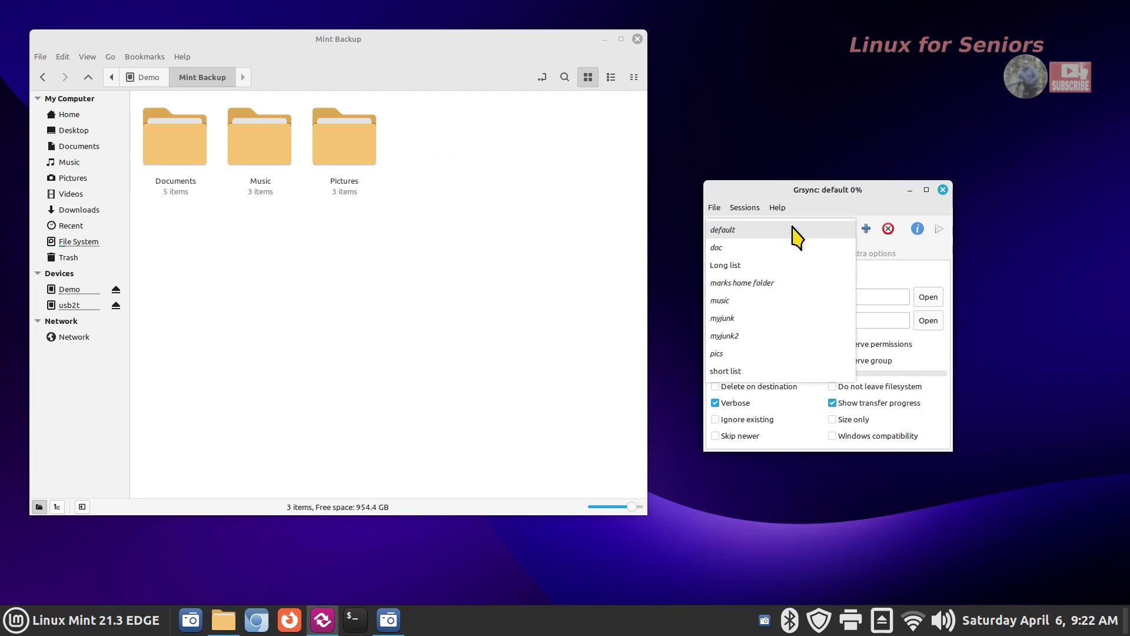
click(792, 228)
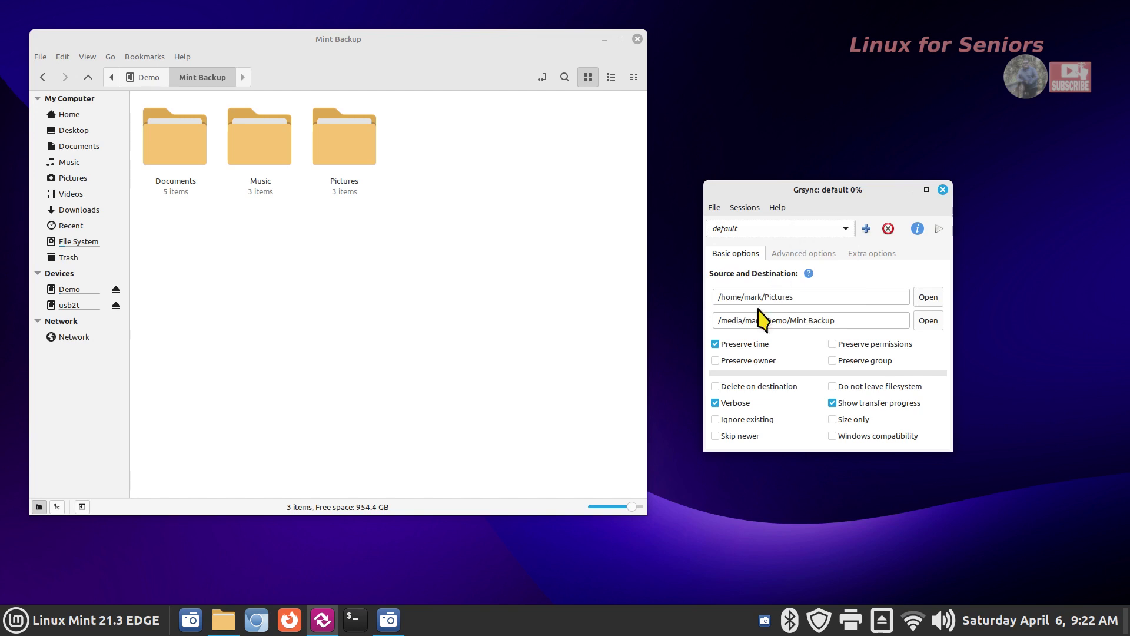
click(760, 228)
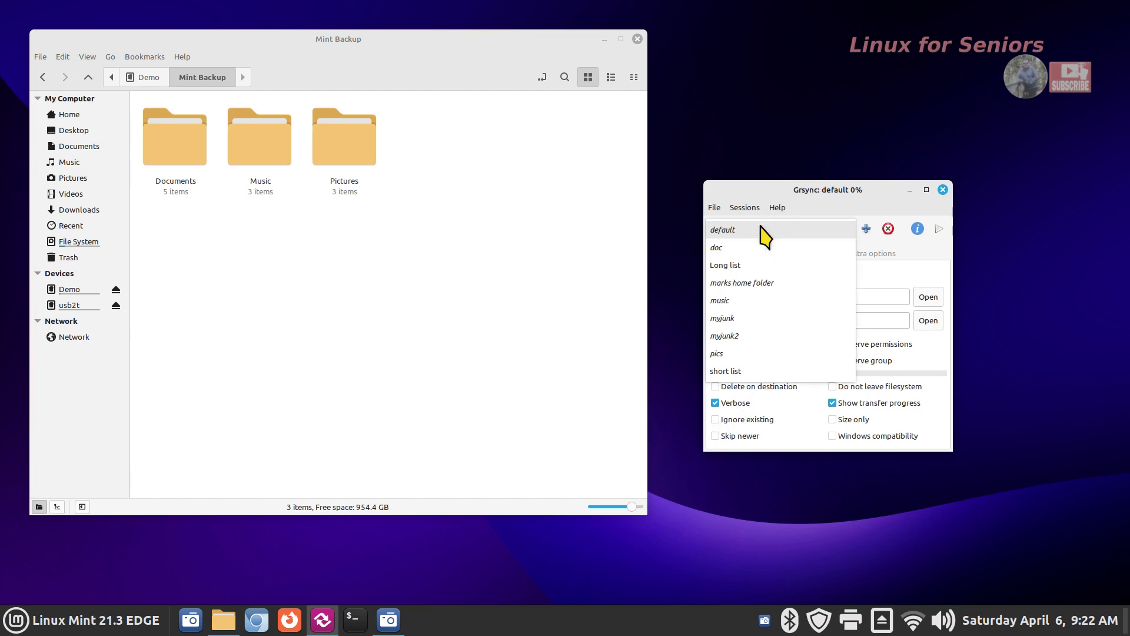
click(761, 230)
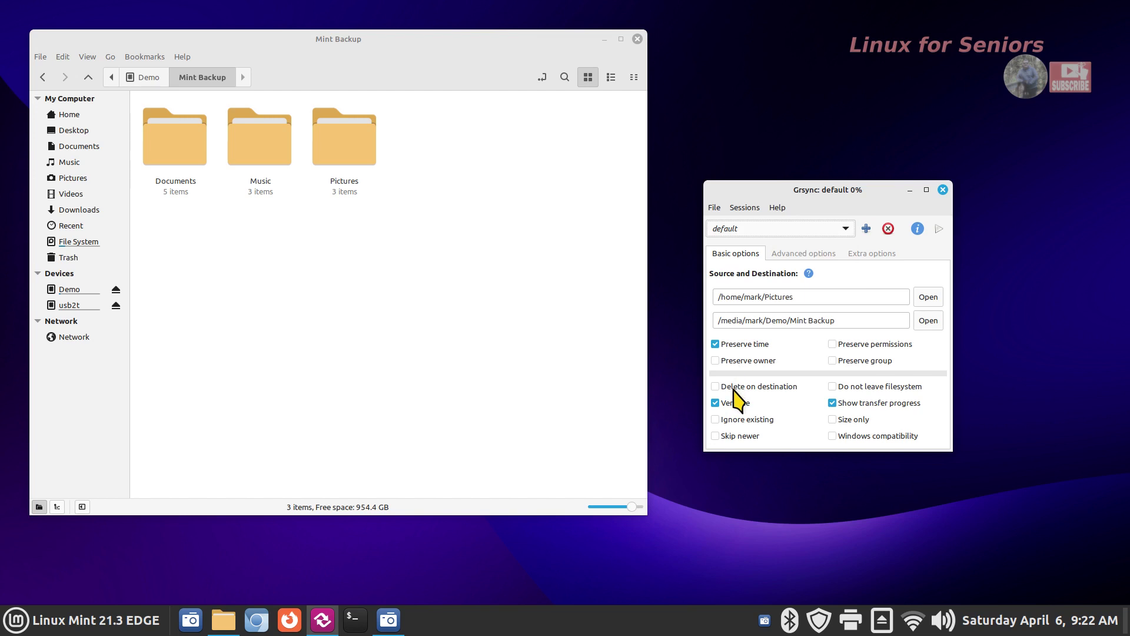
click(748, 230)
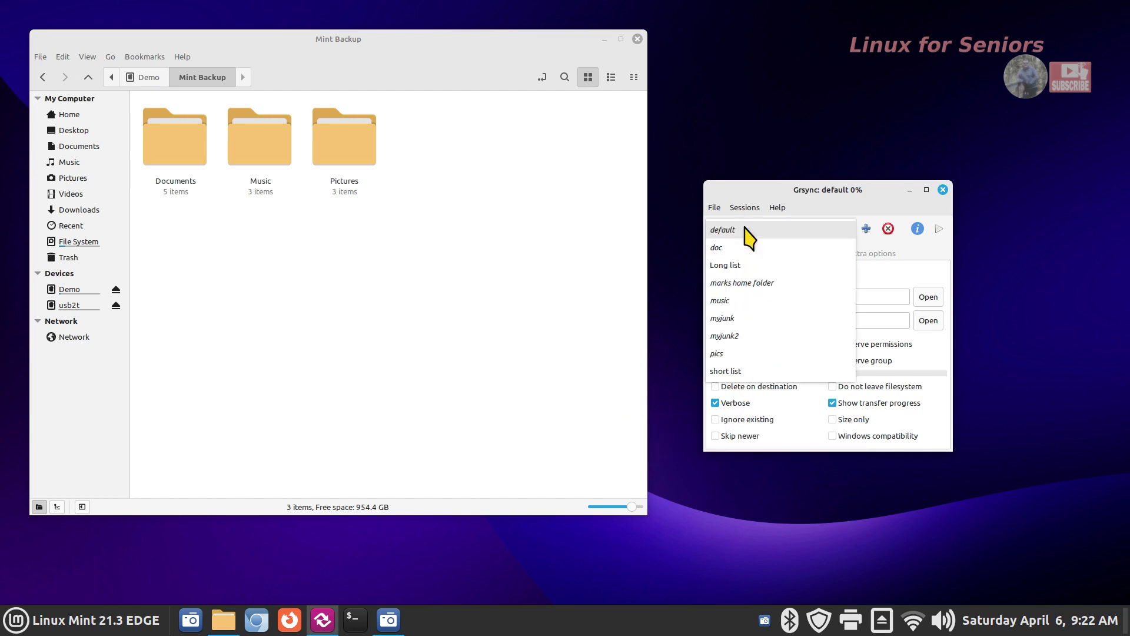
click(746, 248)
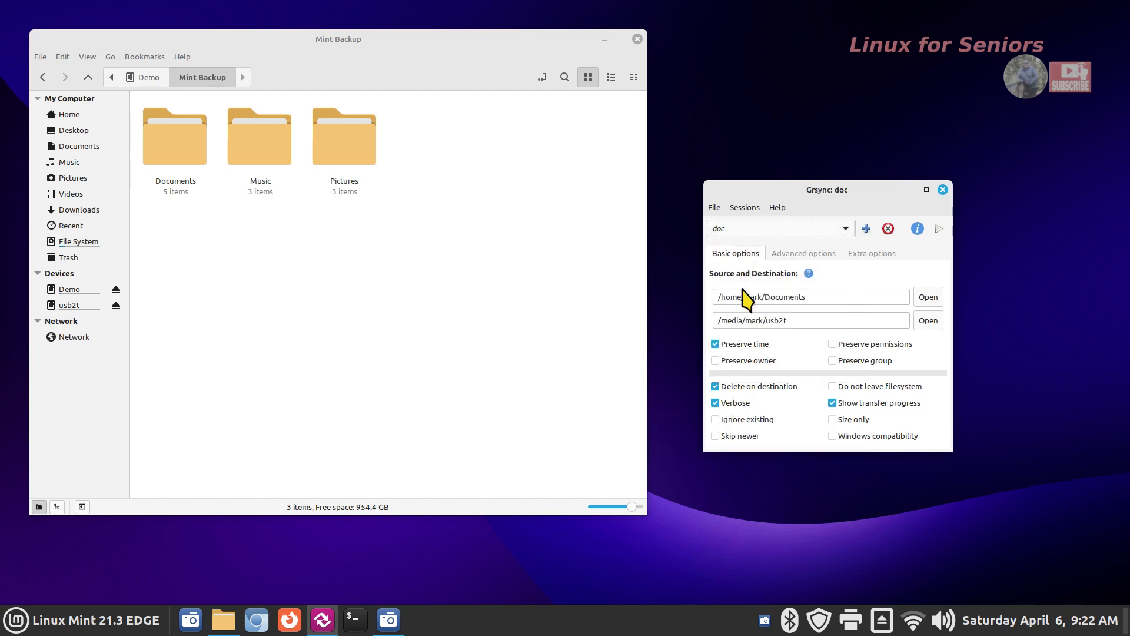
View the sessions included in Long list, and return to doc to read the description of its Delete on destination option.
click(744, 231)
click(749, 249)
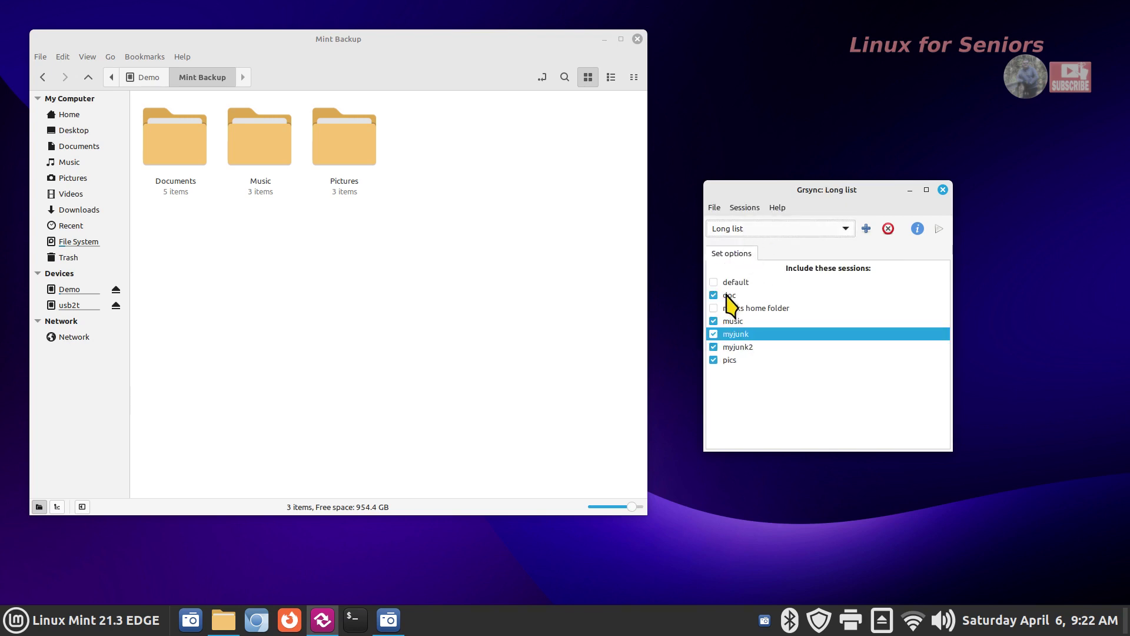
click(742, 234)
click(749, 221)
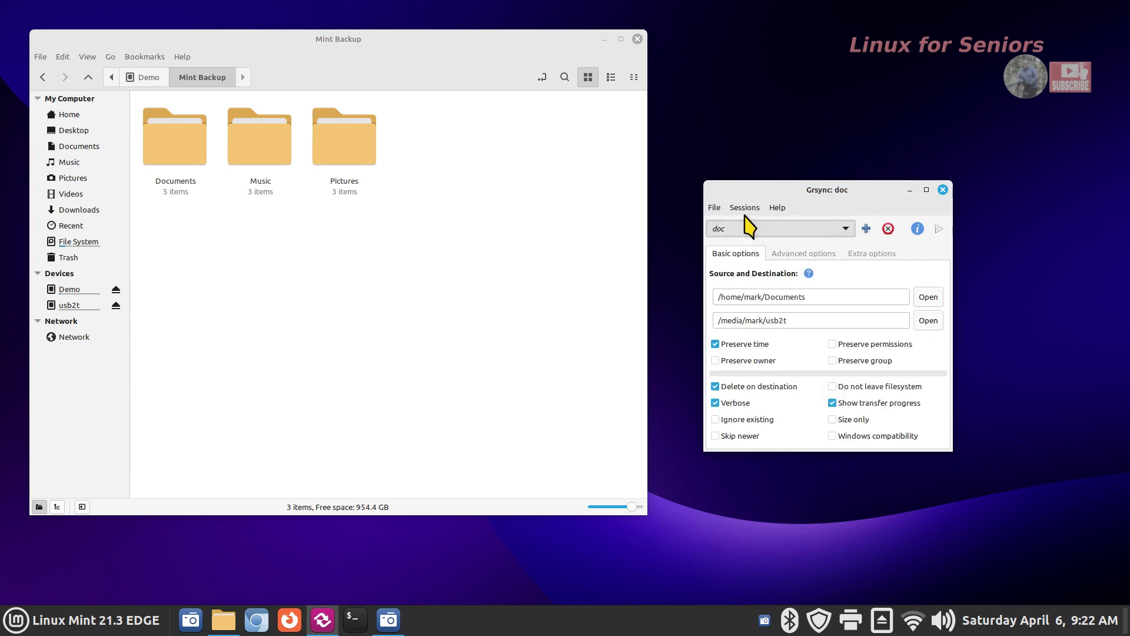
mouse_move(757, 394)
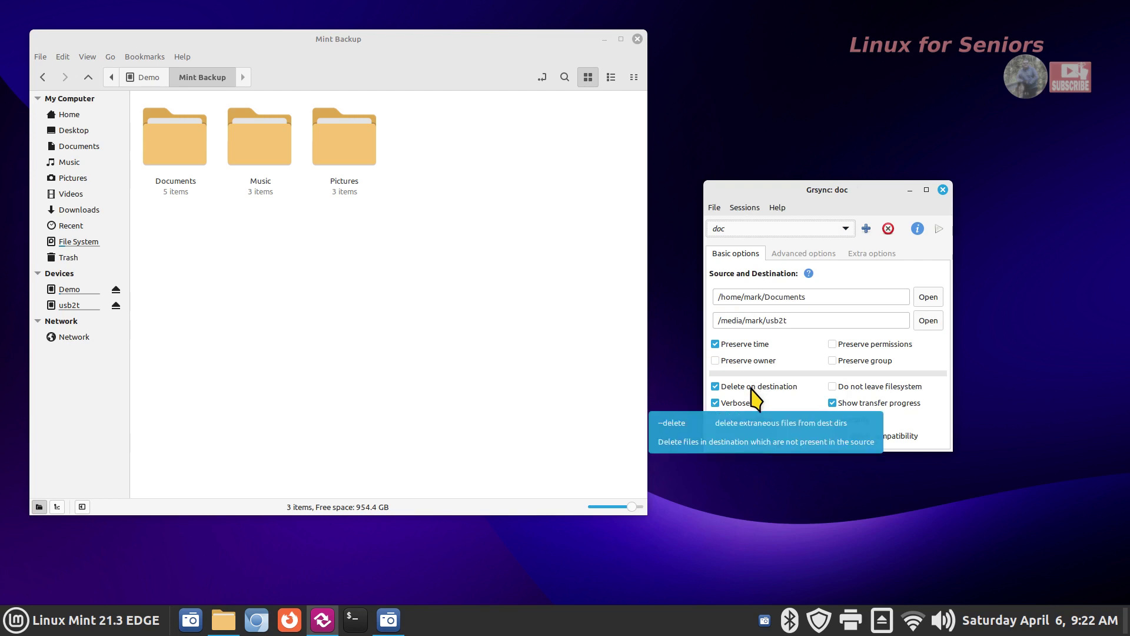
Switch to the Long list session set and highlight its doc entry.
click(749, 230)
click(746, 247)
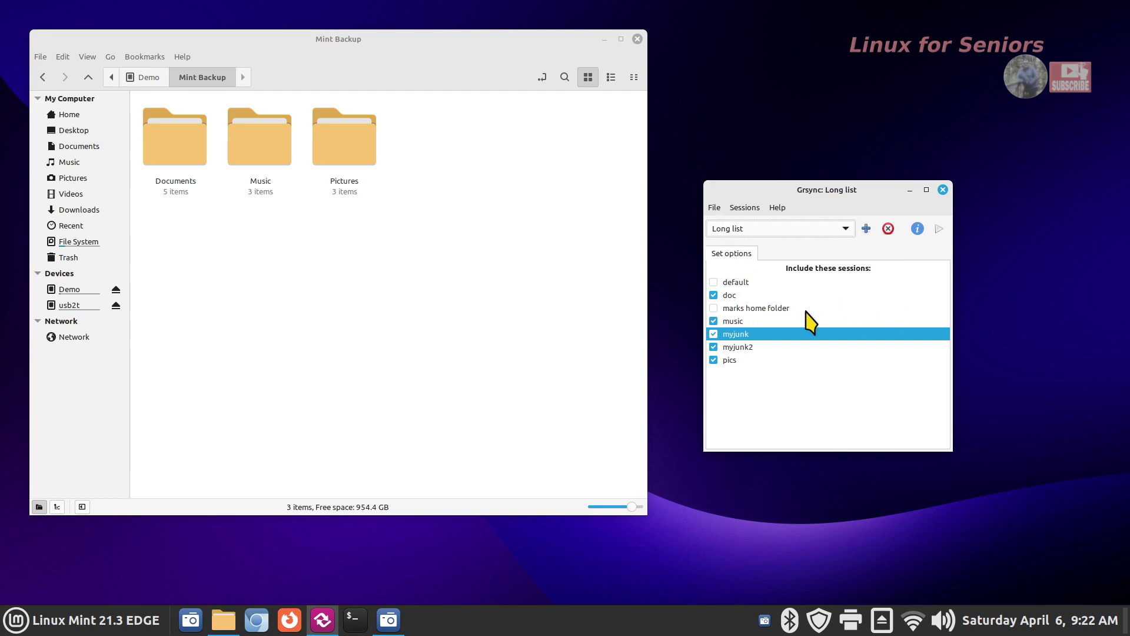
click(728, 294)
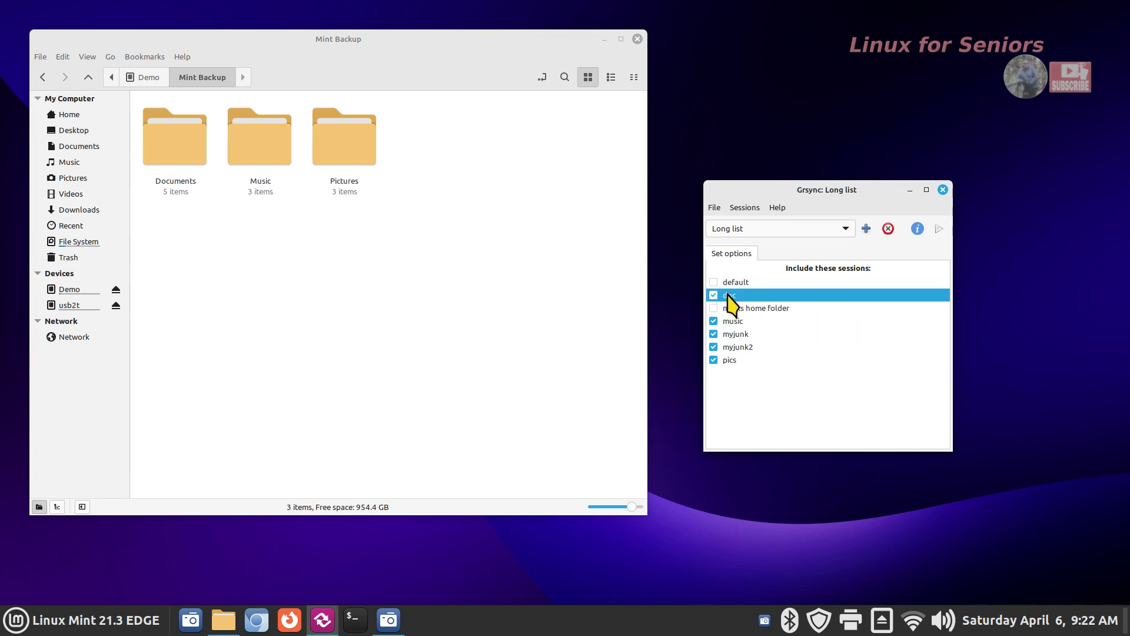
click(754, 233)
click(754, 231)
Open the usb2t drive in the file manager and delete its Documents, Music, MyJunk2 and Pictures folders.
click(70, 305)
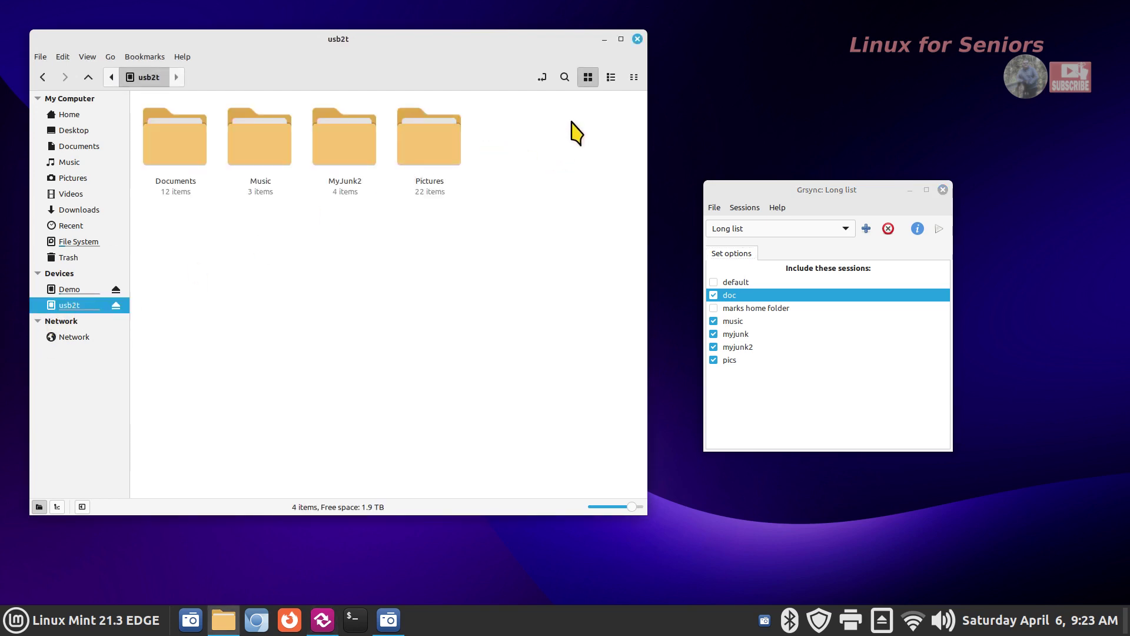
drag(577, 134, 130, 250)
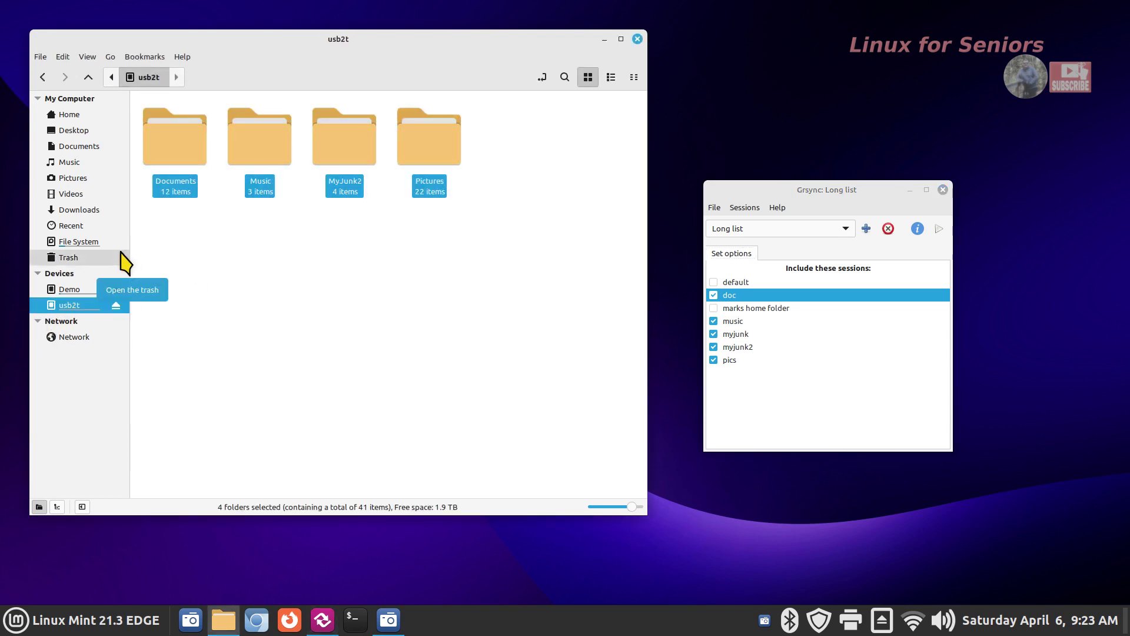
key(Delete)
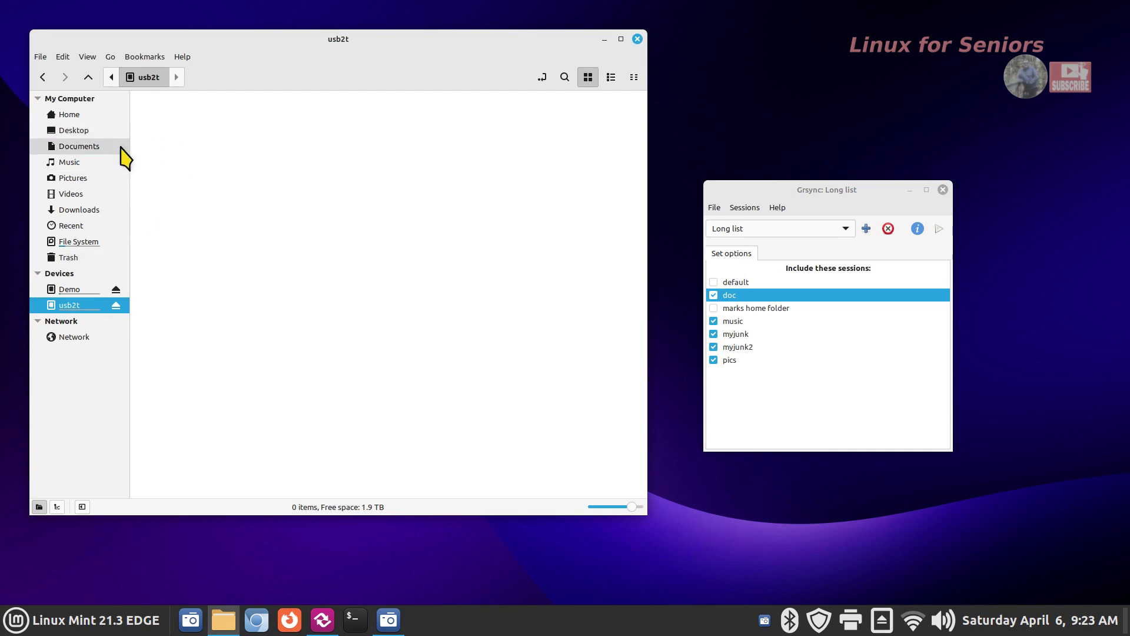
Show the hidden files in the Home folder, look through them, and hide them again.
click(101, 115)
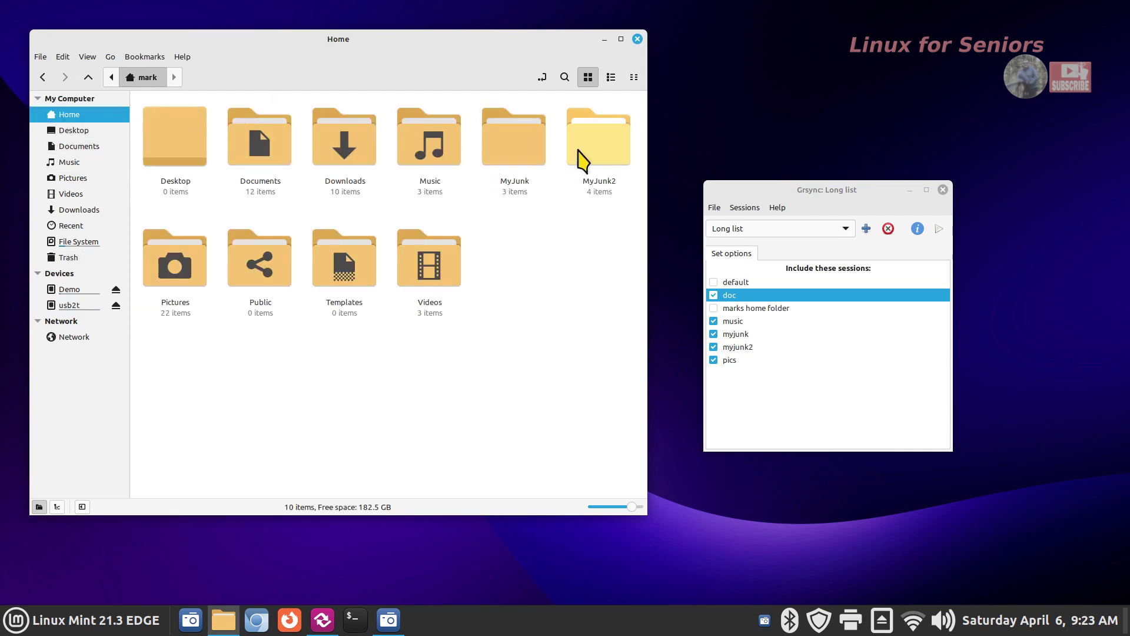
click(87, 57)
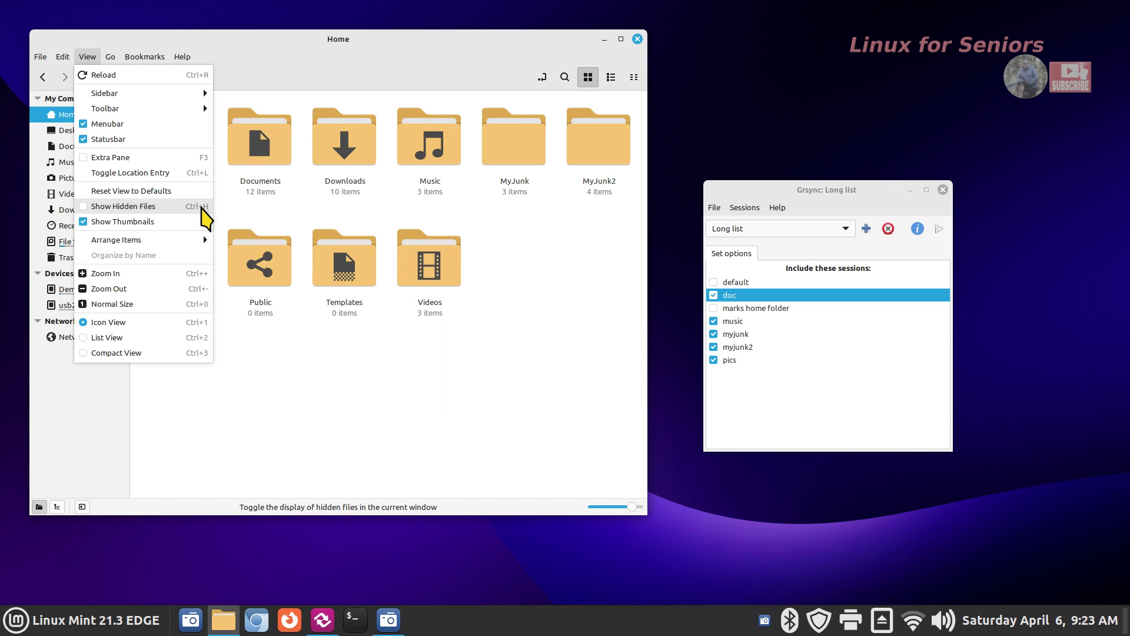
click(201, 207)
click(506, 283)
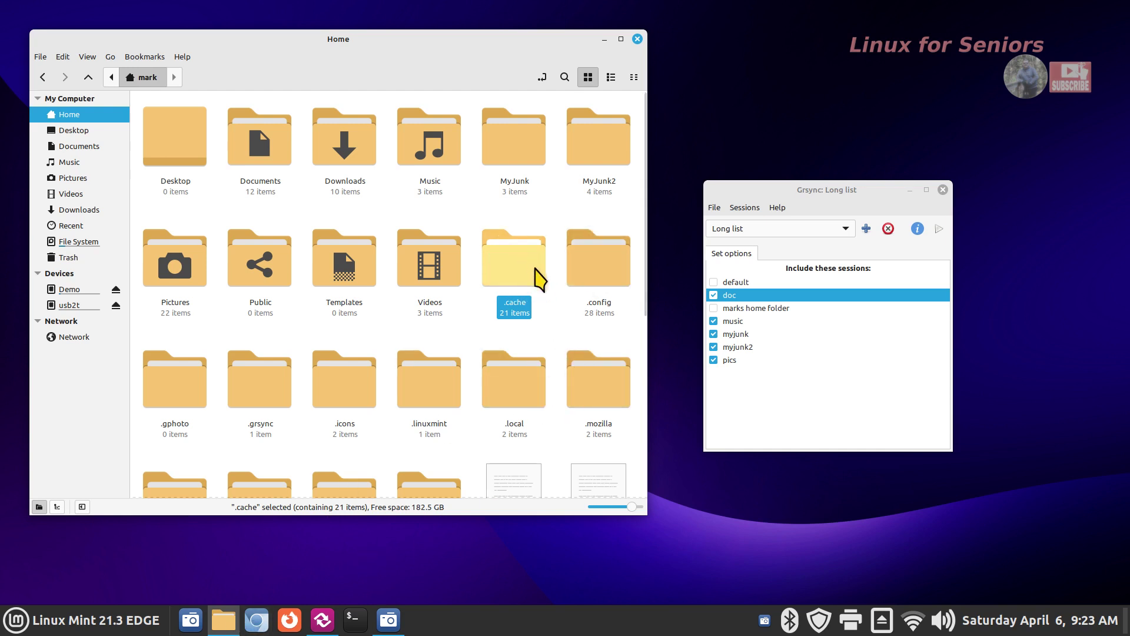
scroll(532, 300, down, 5)
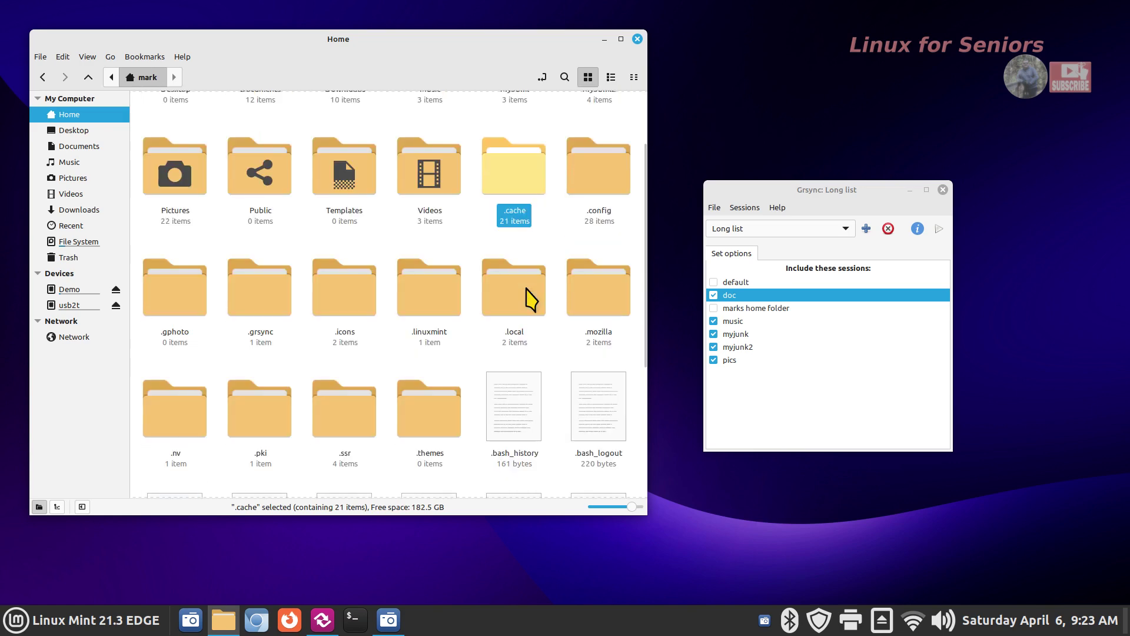
scroll(525, 409, down, 1)
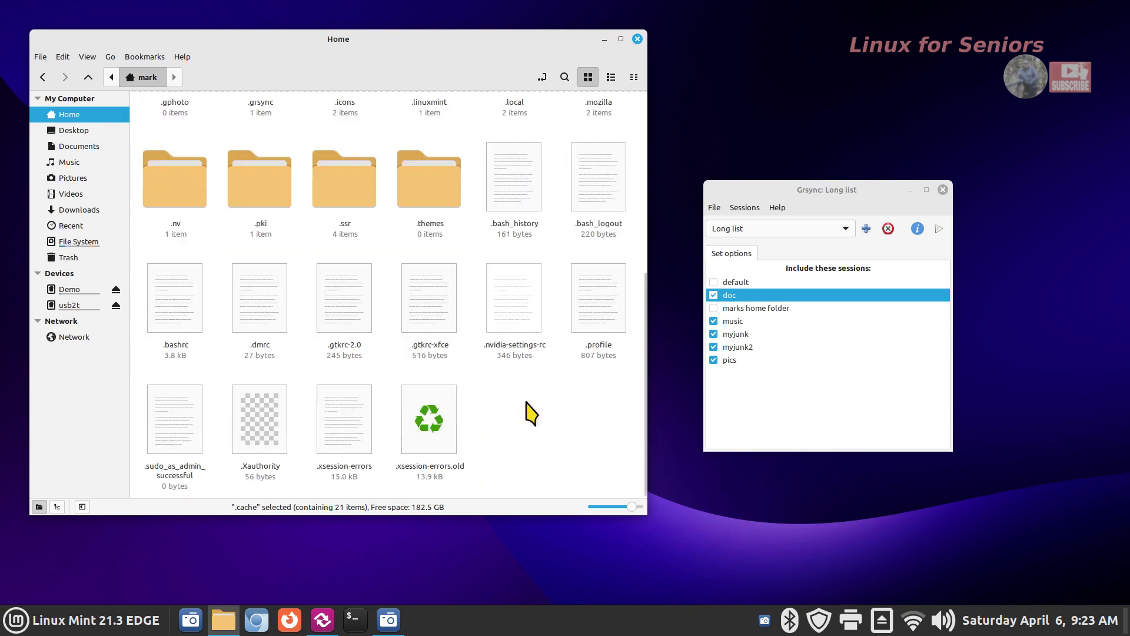
scroll(525, 403, up, 5)
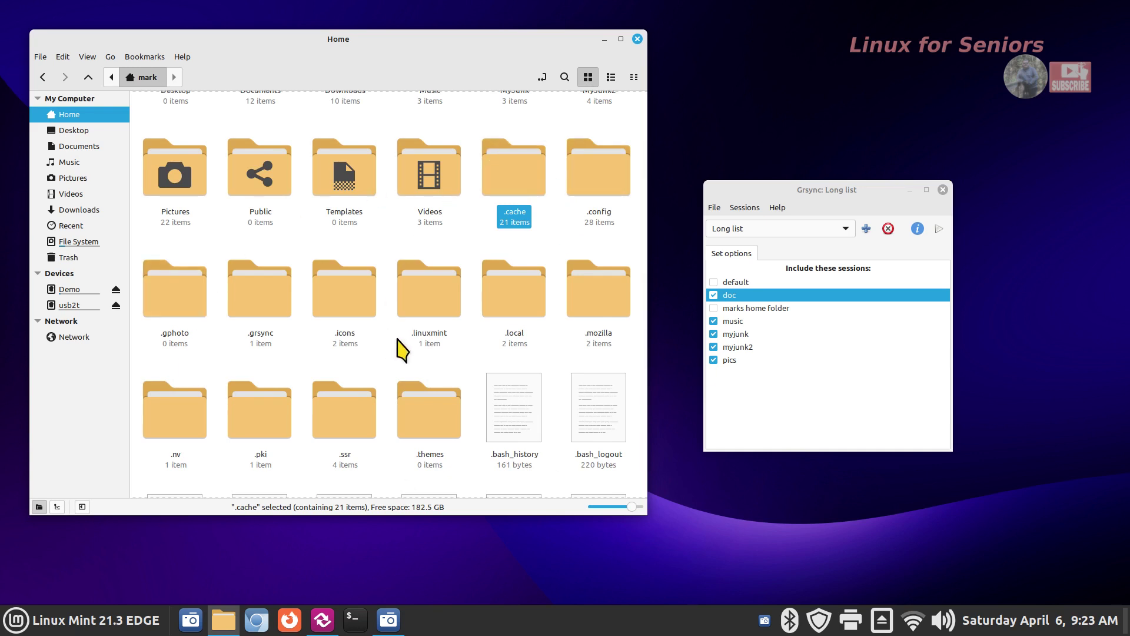
key(ctrl+h)
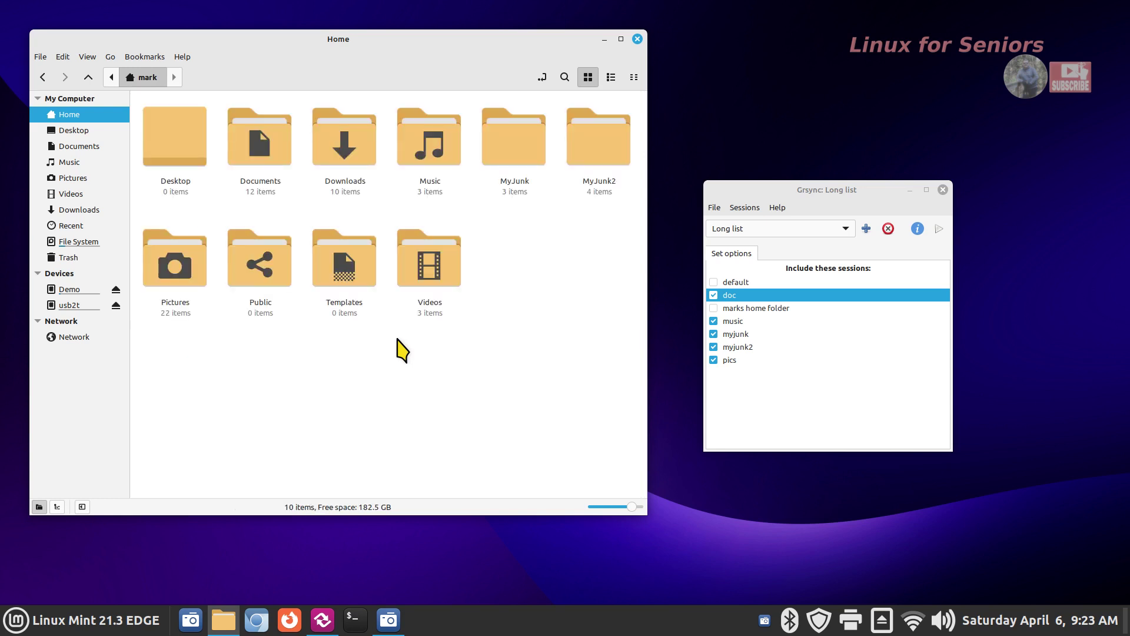
Load the saved session that backs up the whole home folder and run it to the usb2t drive.
click(760, 229)
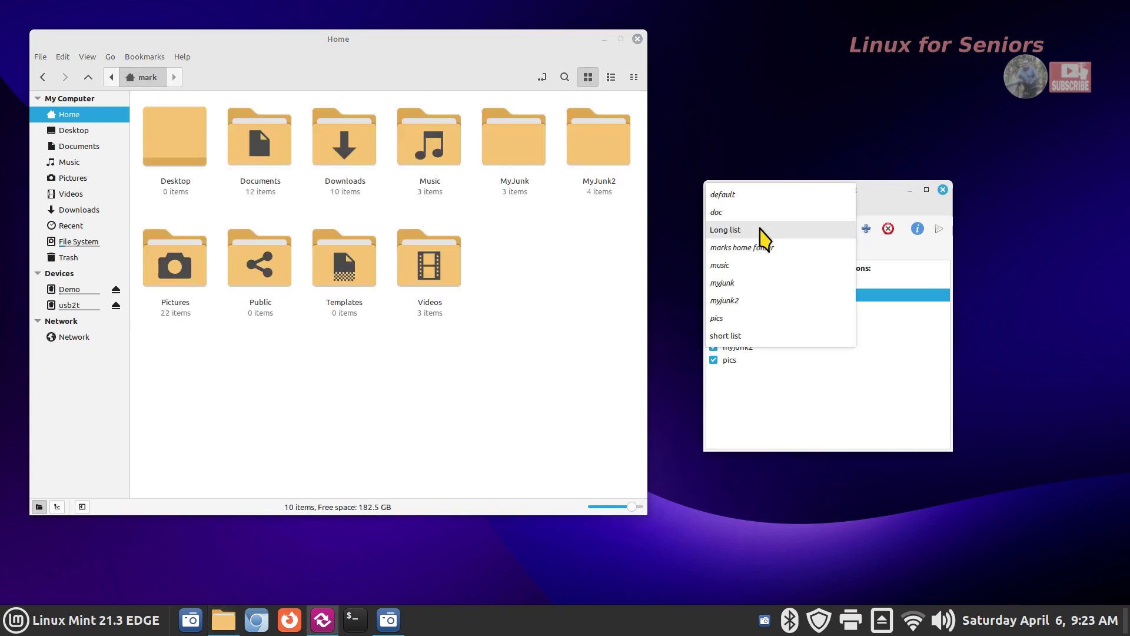
click(763, 248)
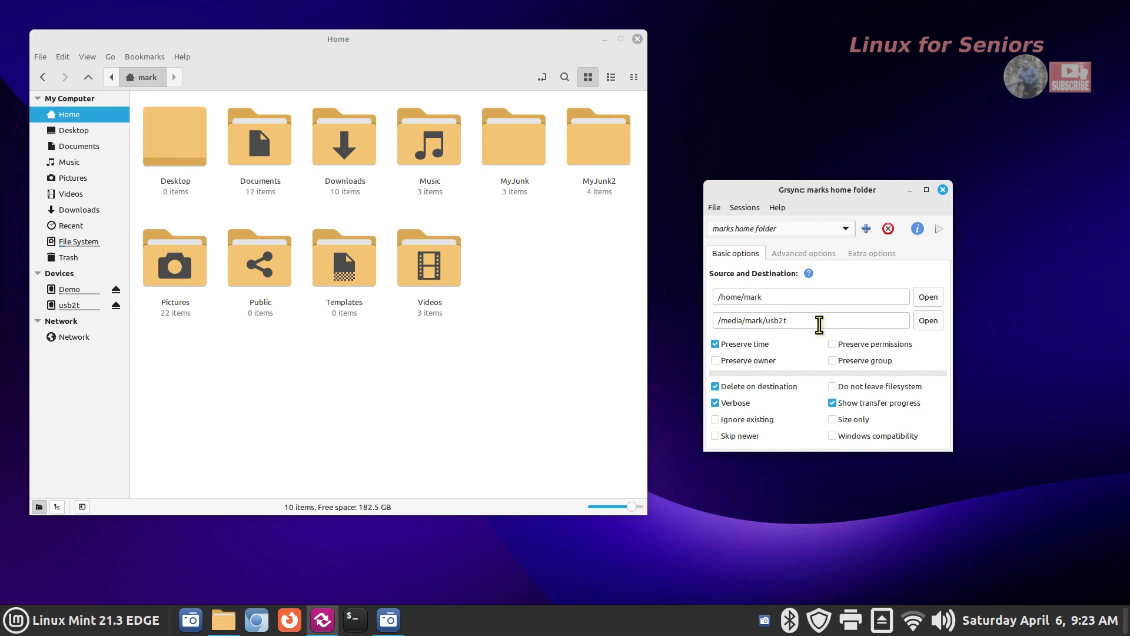
click(69, 305)
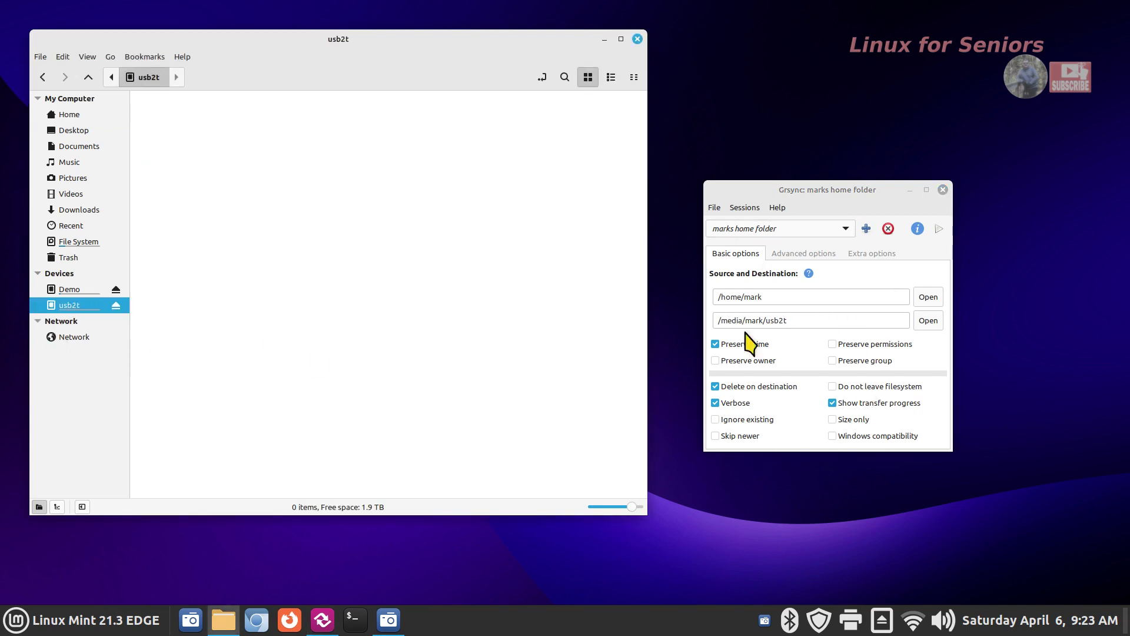
click(940, 232)
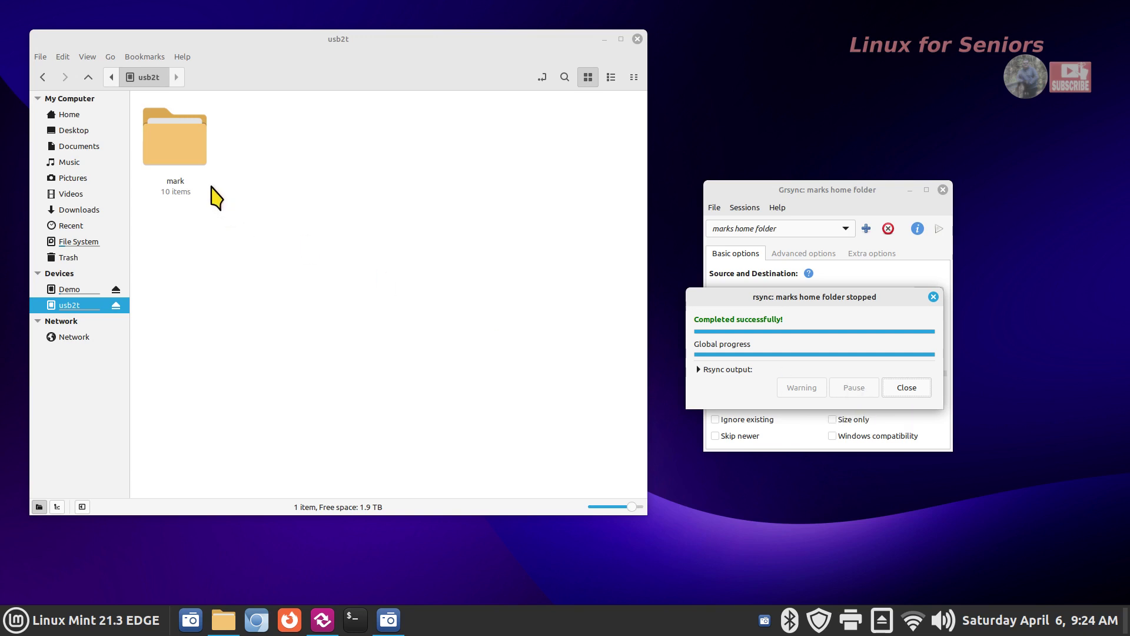
Check the properties of the backed-up home folder on usb2t, and dismiss the finished rsync report.
right_click(177, 137)
click(251, 434)
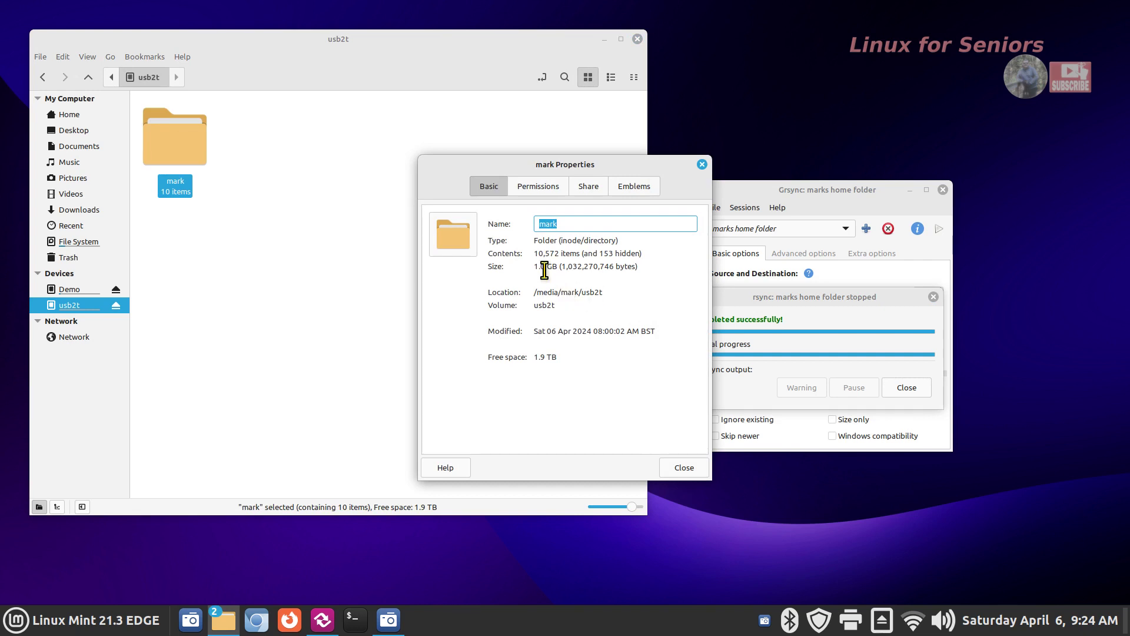
click(702, 164)
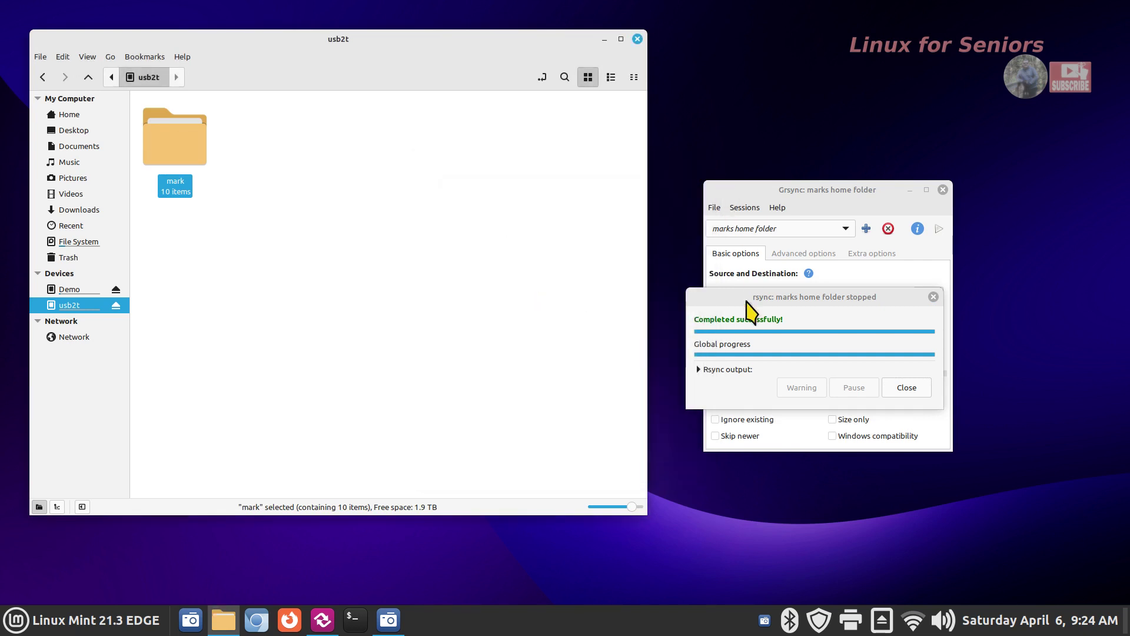
click(932, 297)
drag(873, 193, 851, 150)
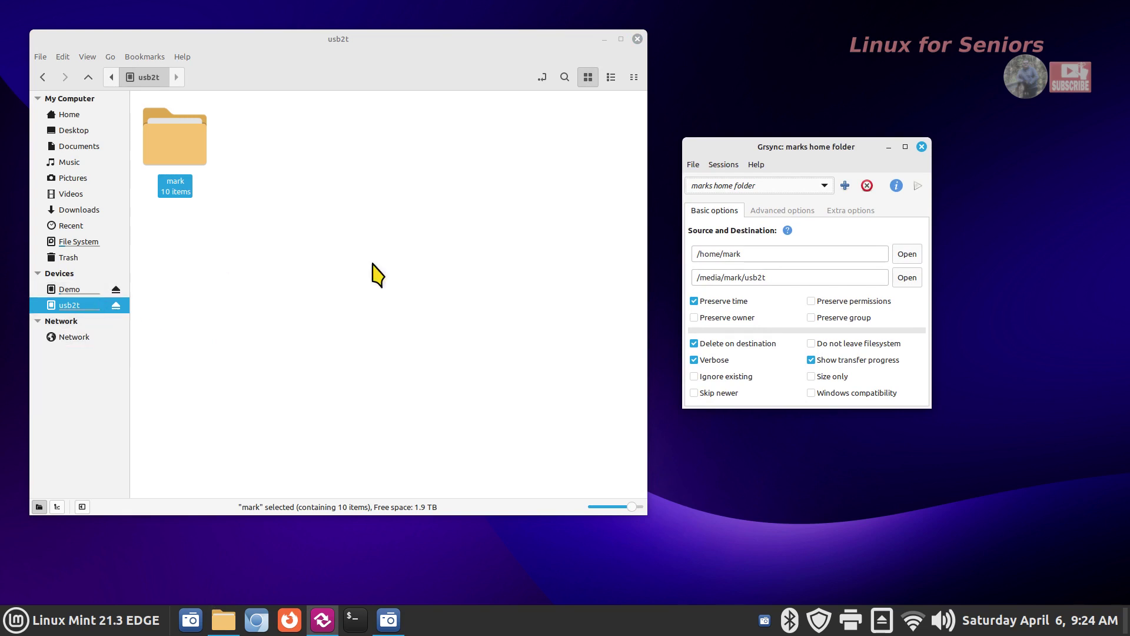
Open the home folder backup on usb2t, inspect its hidden files including .cache, and return to the drive's root with hidden files off.
mouse_move(694, 352)
mouse_move(111, 322)
double_click(183, 145)
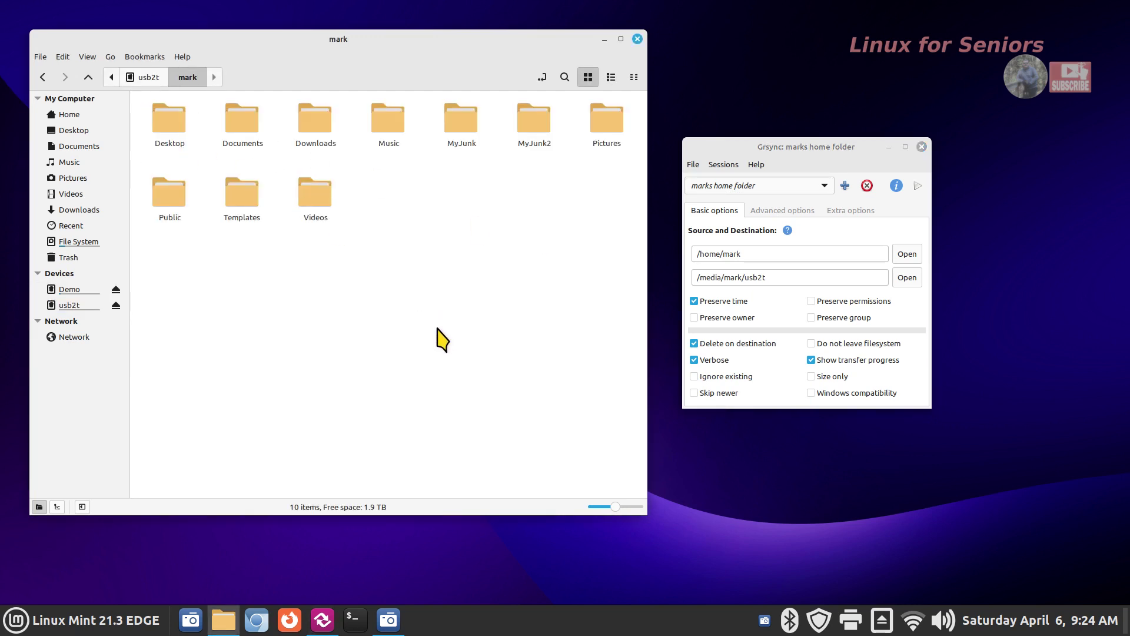
key(ctrl+plus)
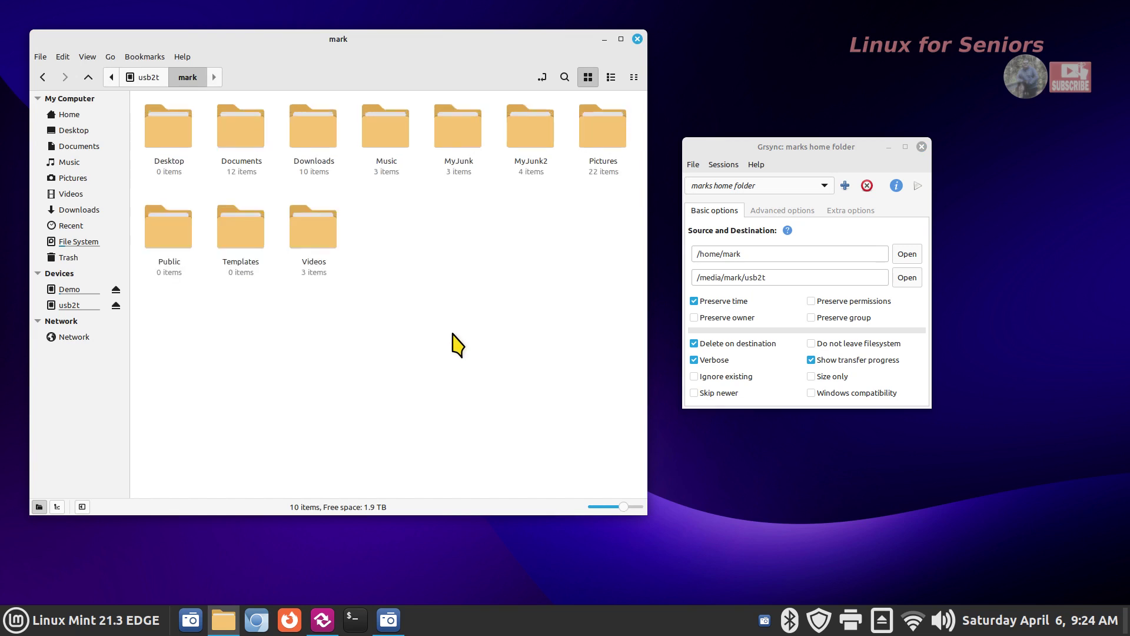
key(ctrl+h)
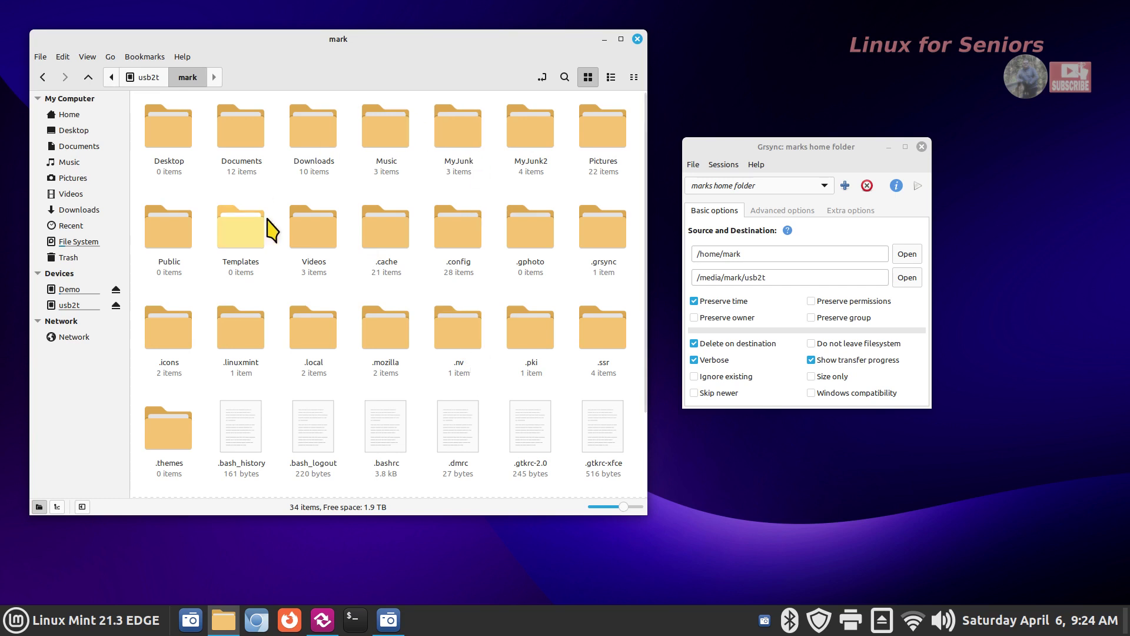
click(395, 238)
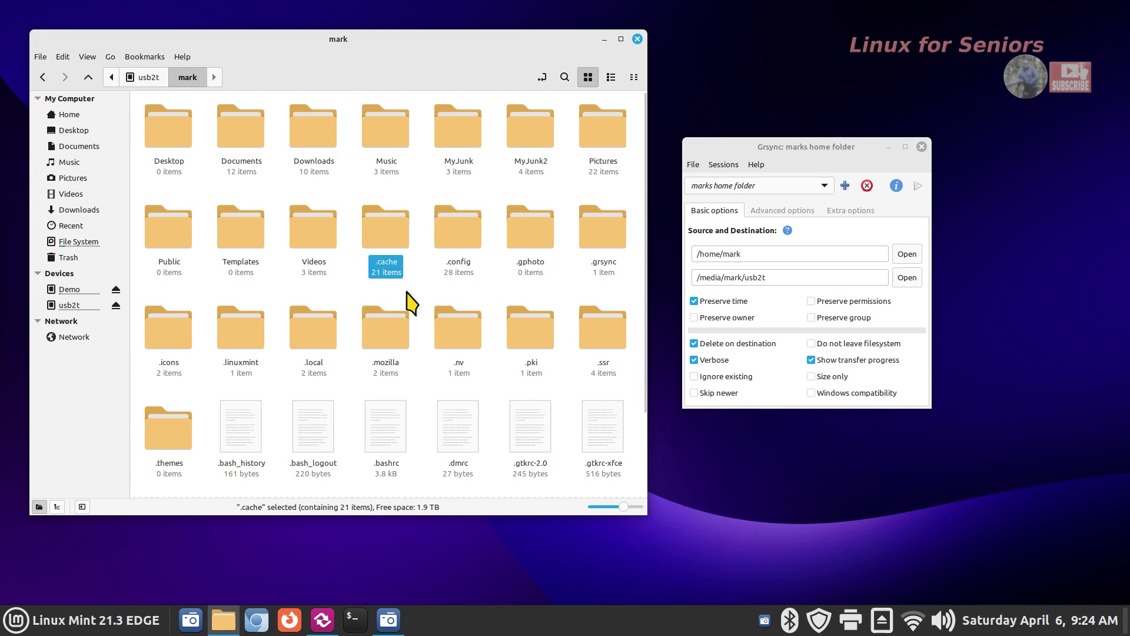
right_click(374, 237)
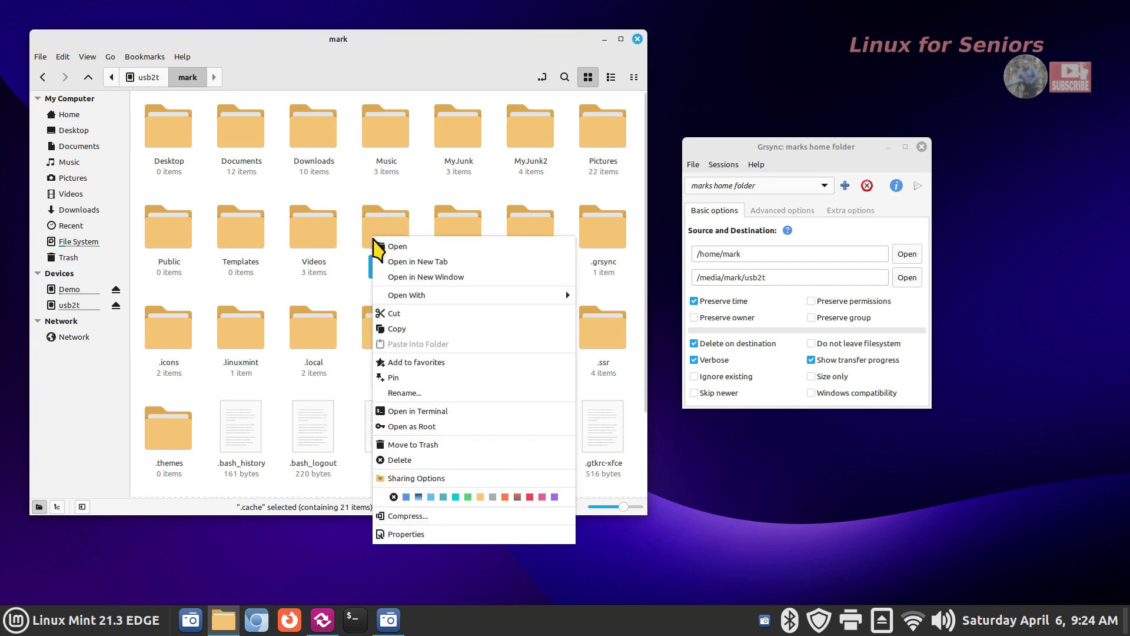
click(372, 297)
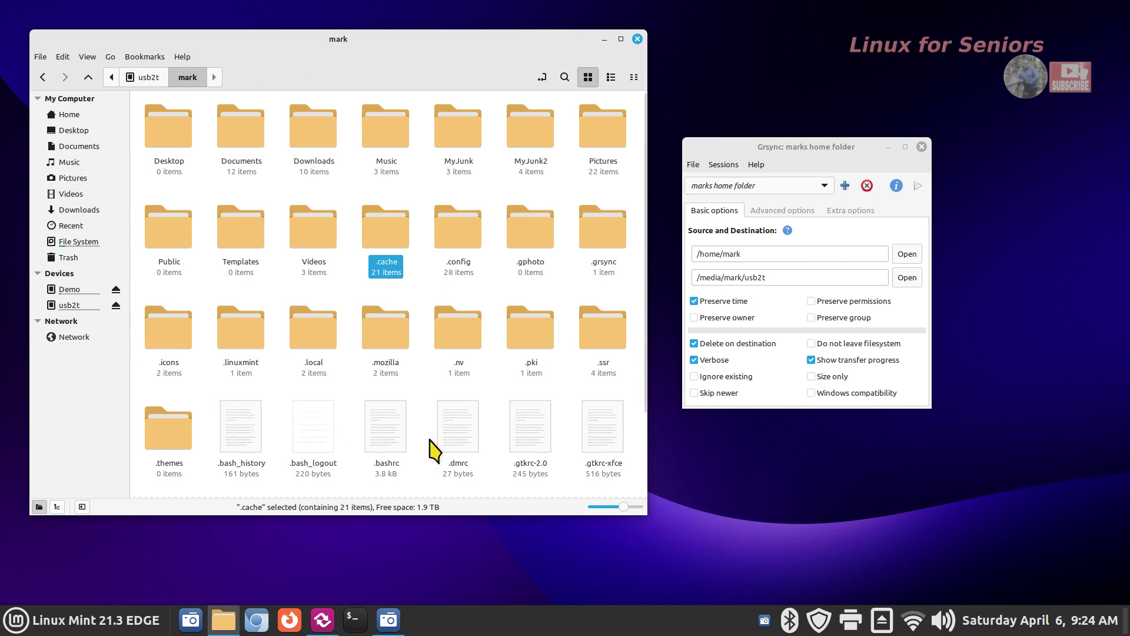
click(83, 306)
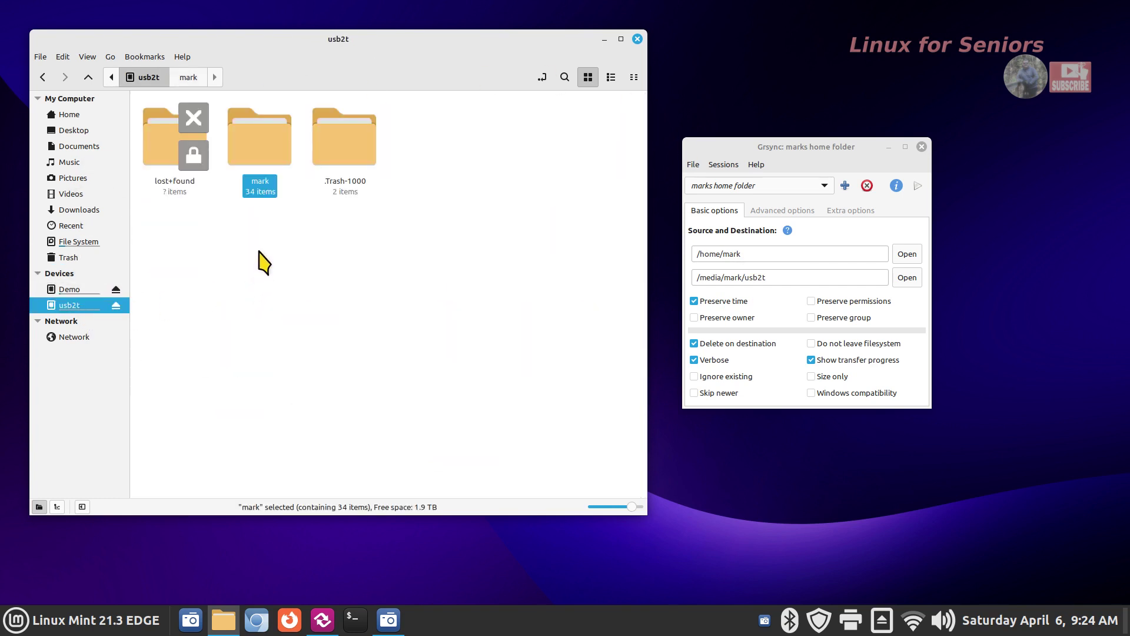
key(ctrl+h)
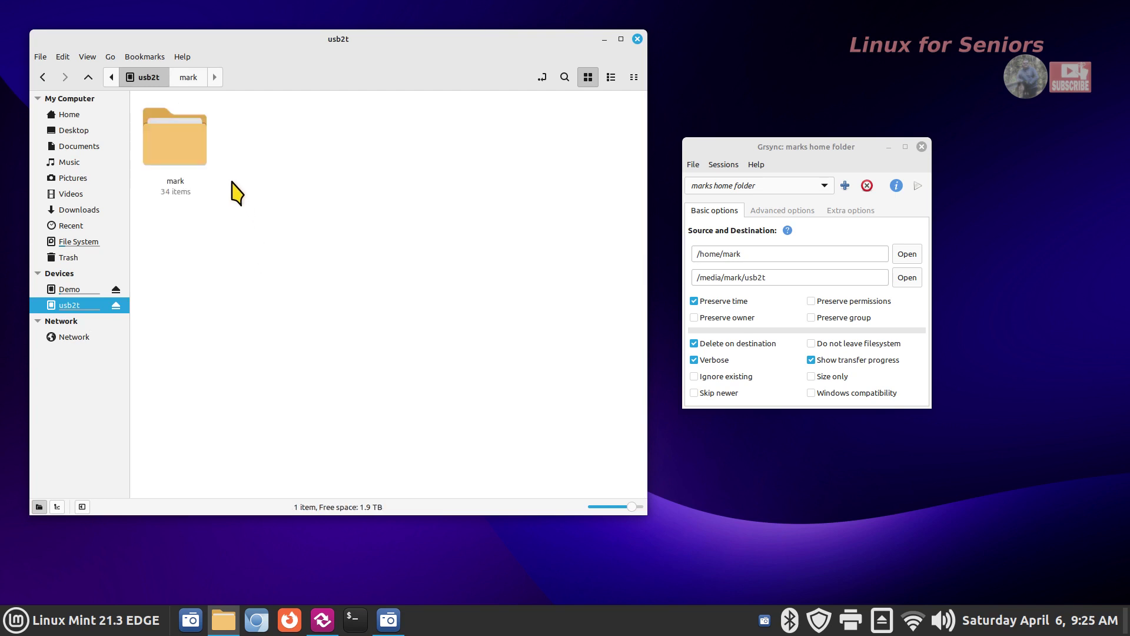
Review the content count and size in the properties of the home folder backup on usb2t.
right_click(185, 152)
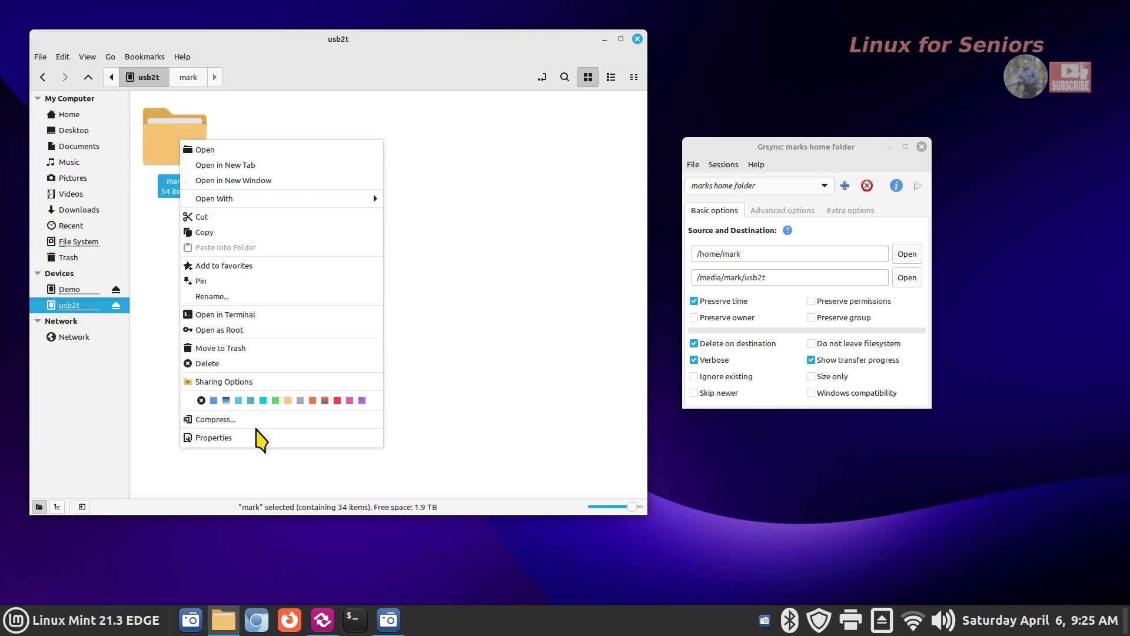
click(252, 438)
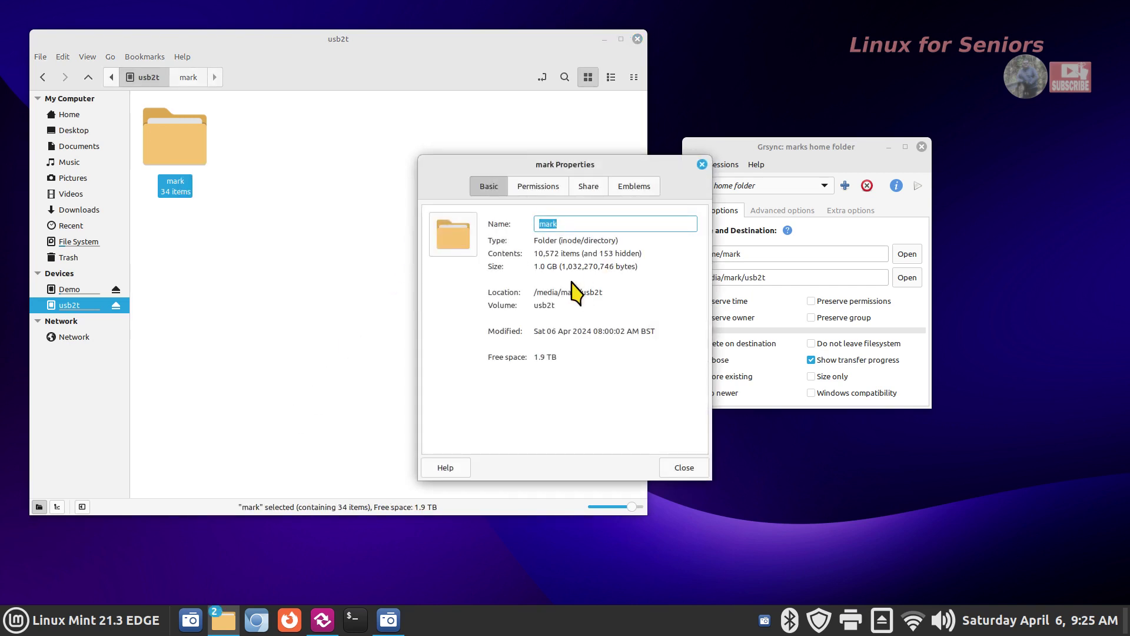
click(702, 164)
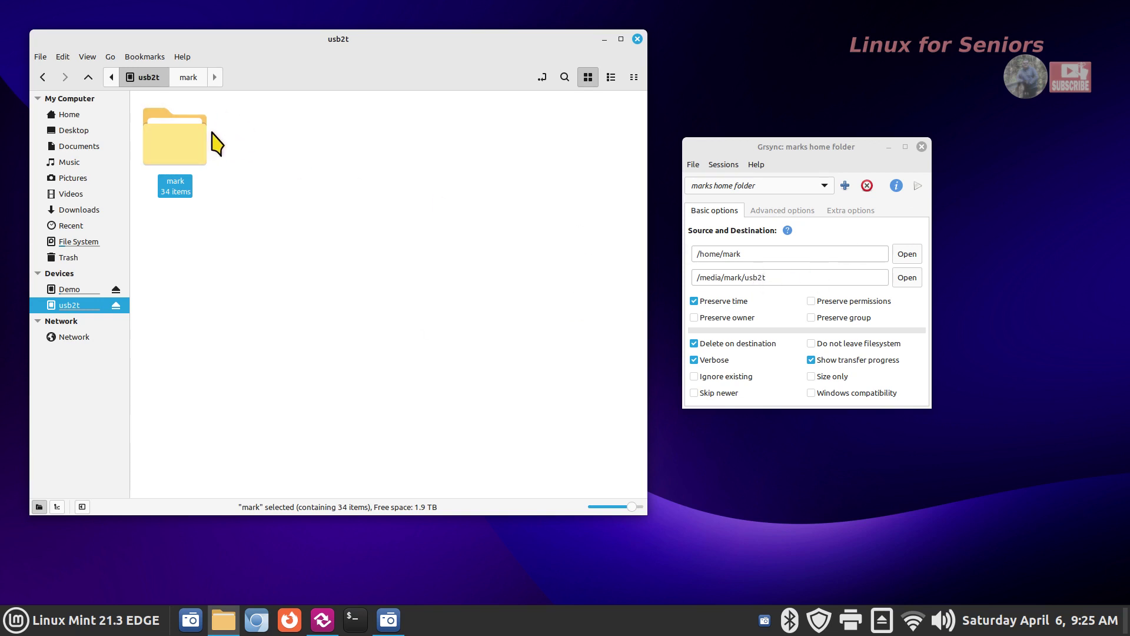
Switch Grsync to the short list session set and delete the home folder backup from usb2t.
click(742, 186)
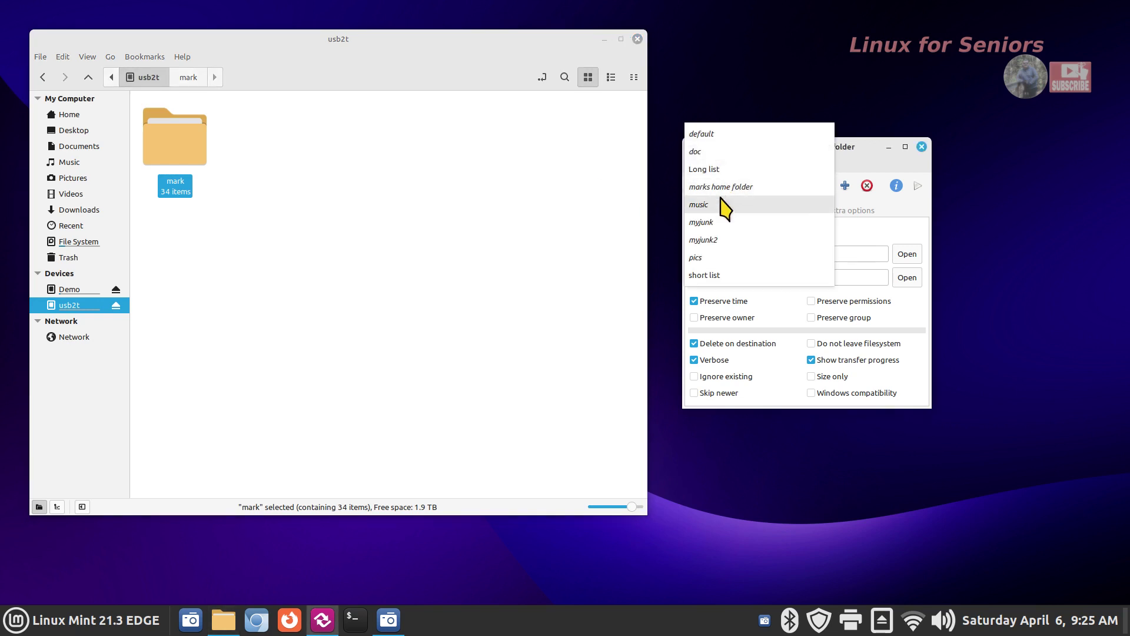
click(723, 276)
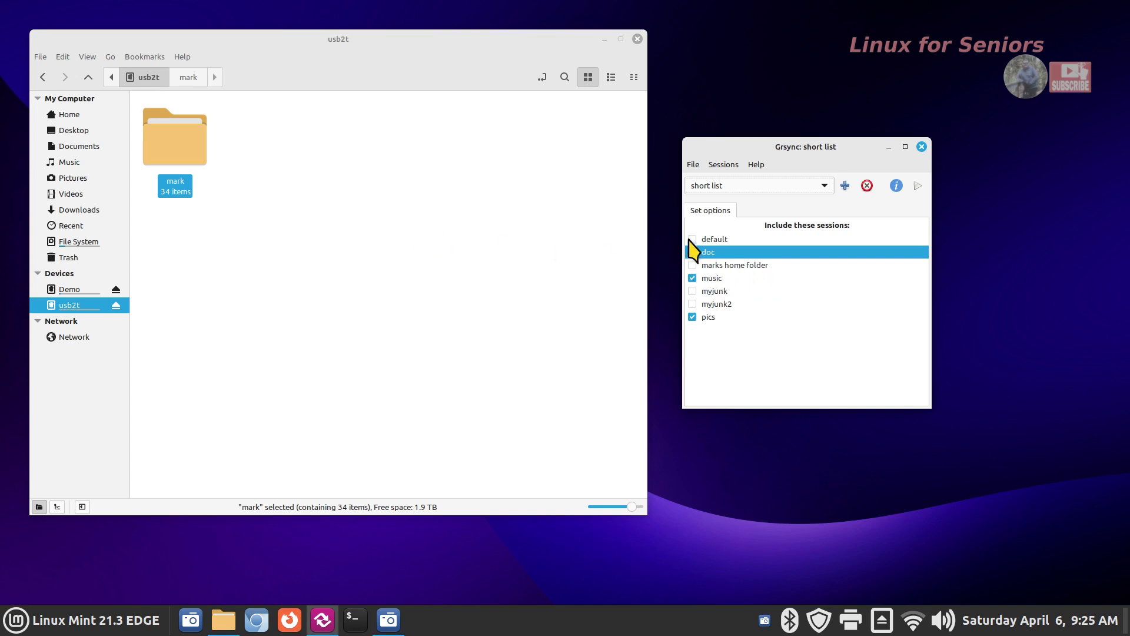
drag(280, 121, 157, 209)
key(Delete)
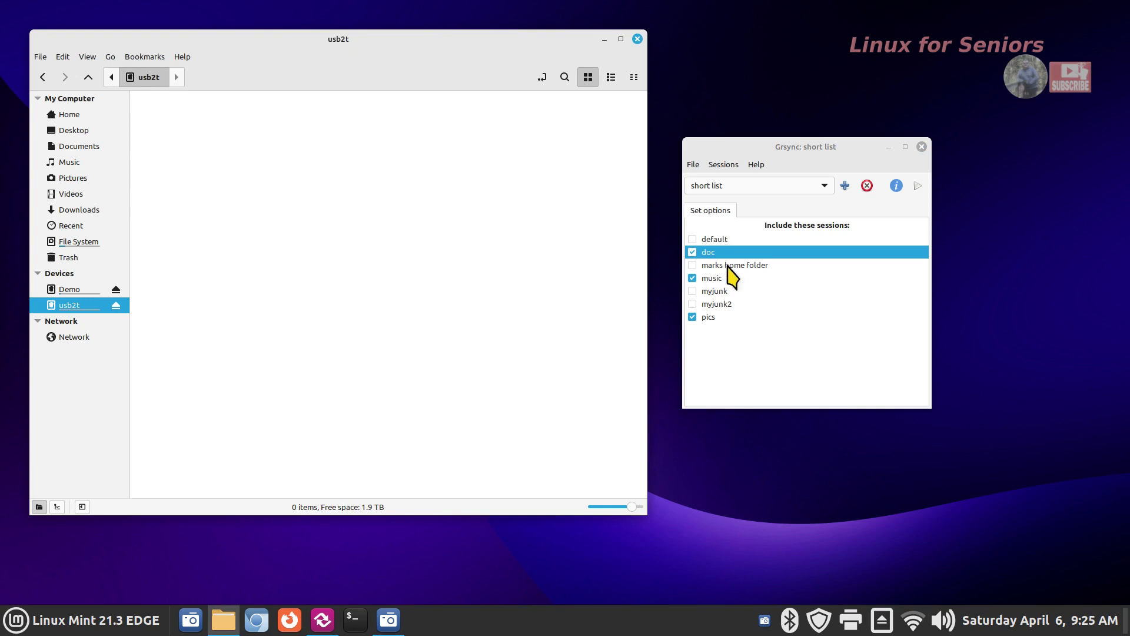
Add the myjunk and myjunk2 sessions to short list and run the set.
click(692, 291)
click(692, 304)
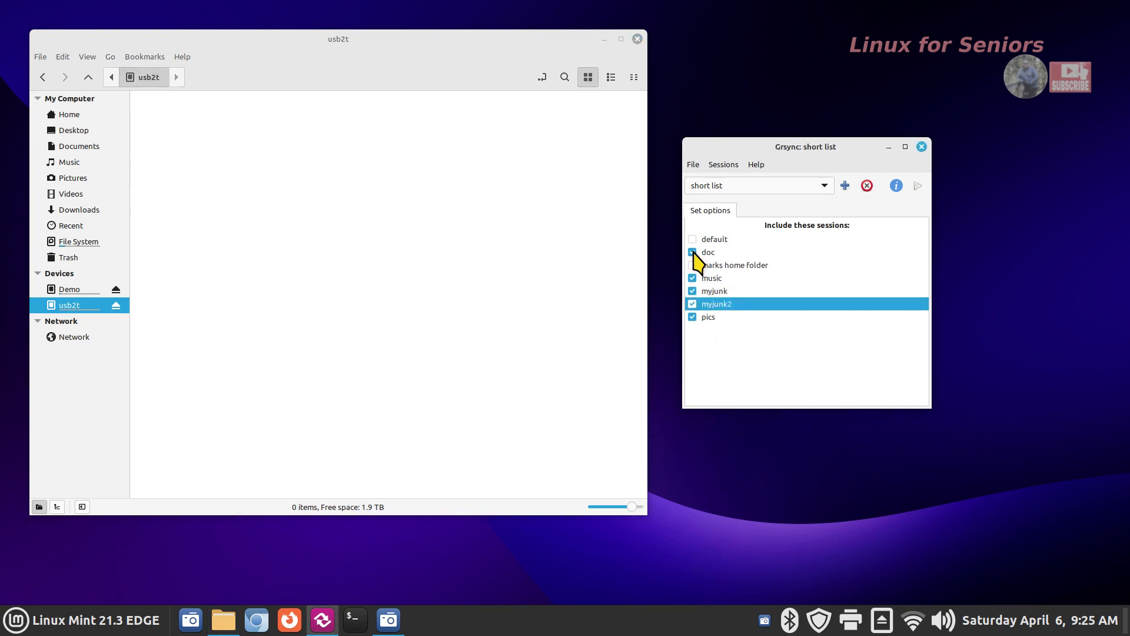
click(918, 187)
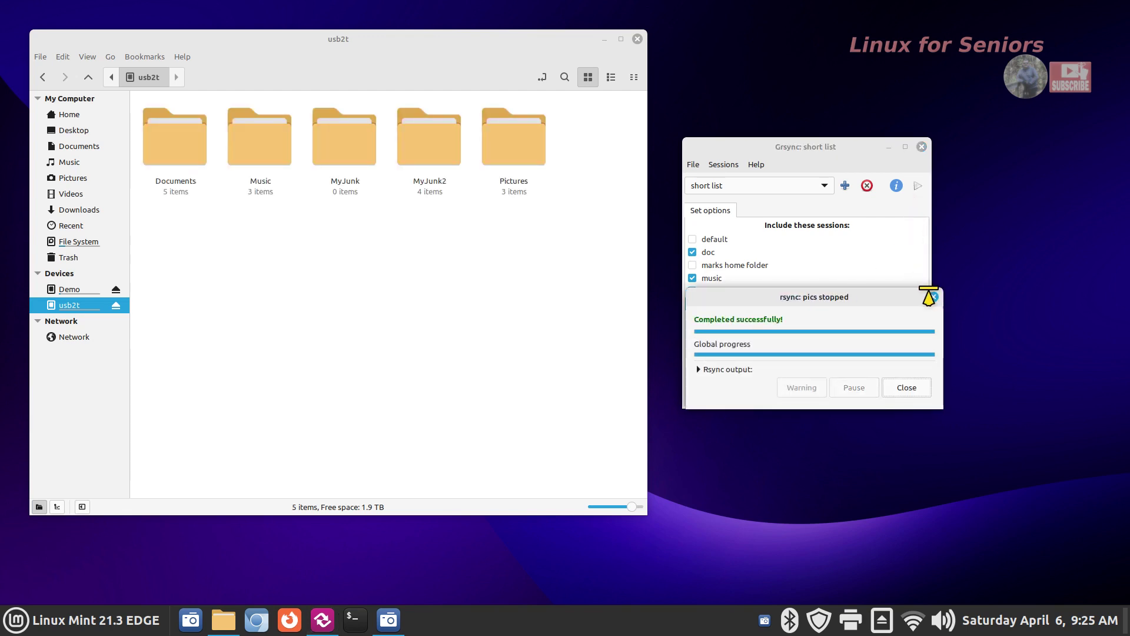
click(911, 388)
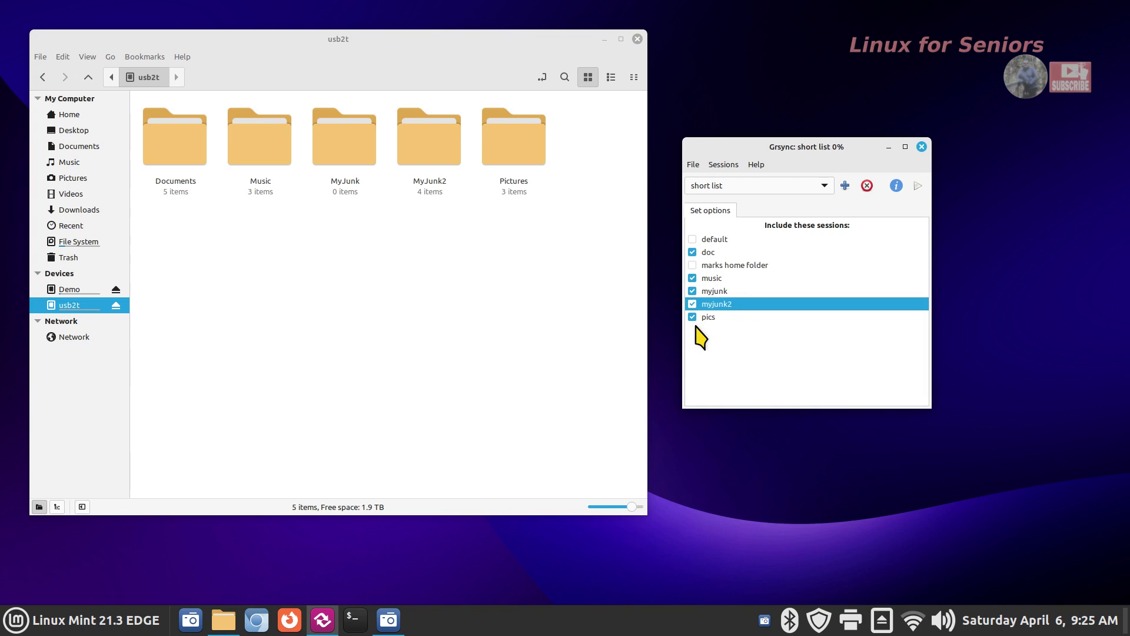
Review the doc session's source, destination and options, and display the Long list session set.
click(712, 252)
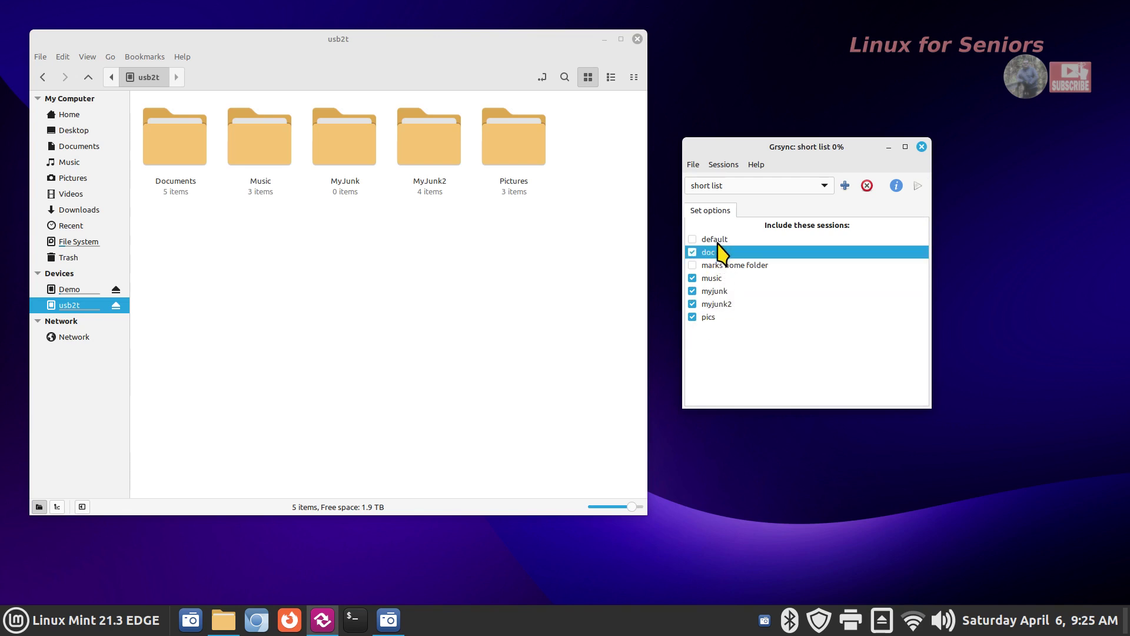
click(759, 190)
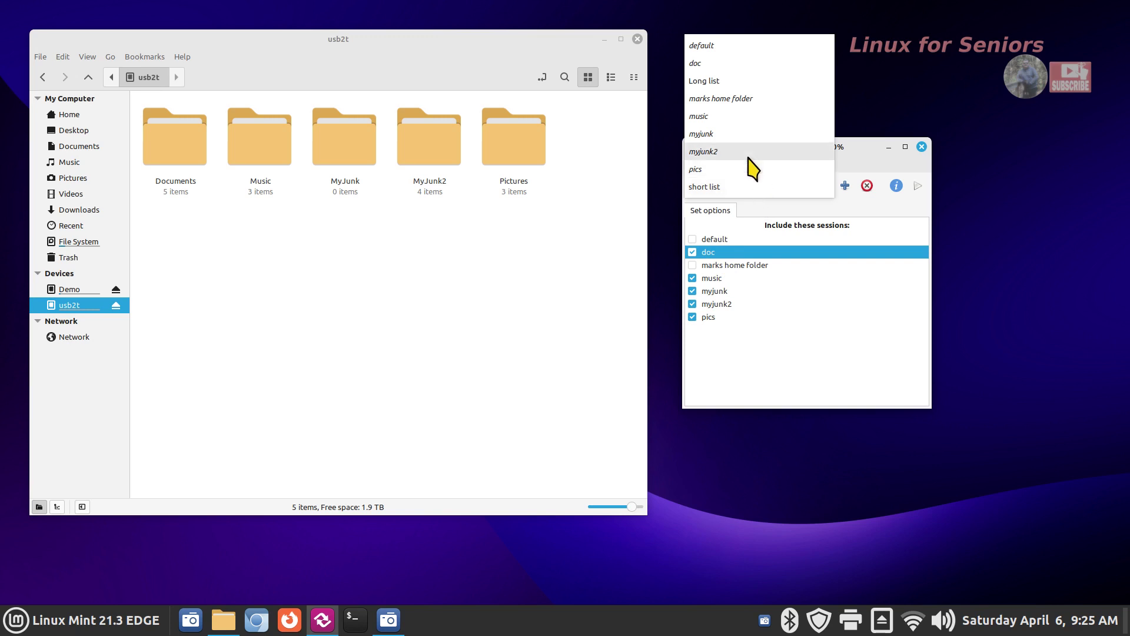
click(740, 64)
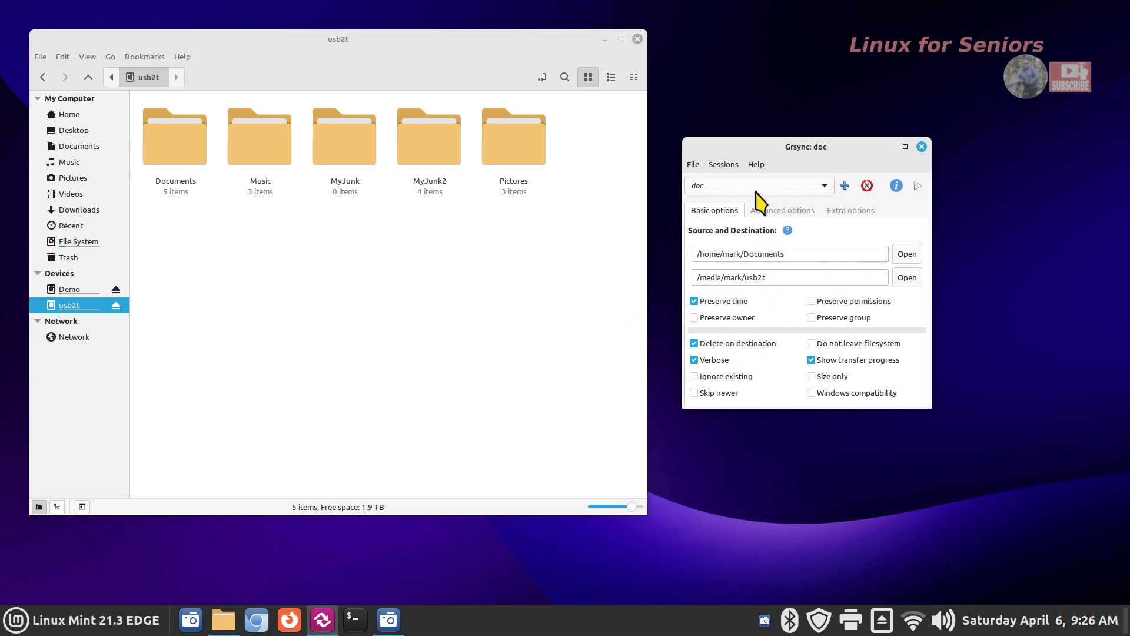
click(719, 185)
click(733, 204)
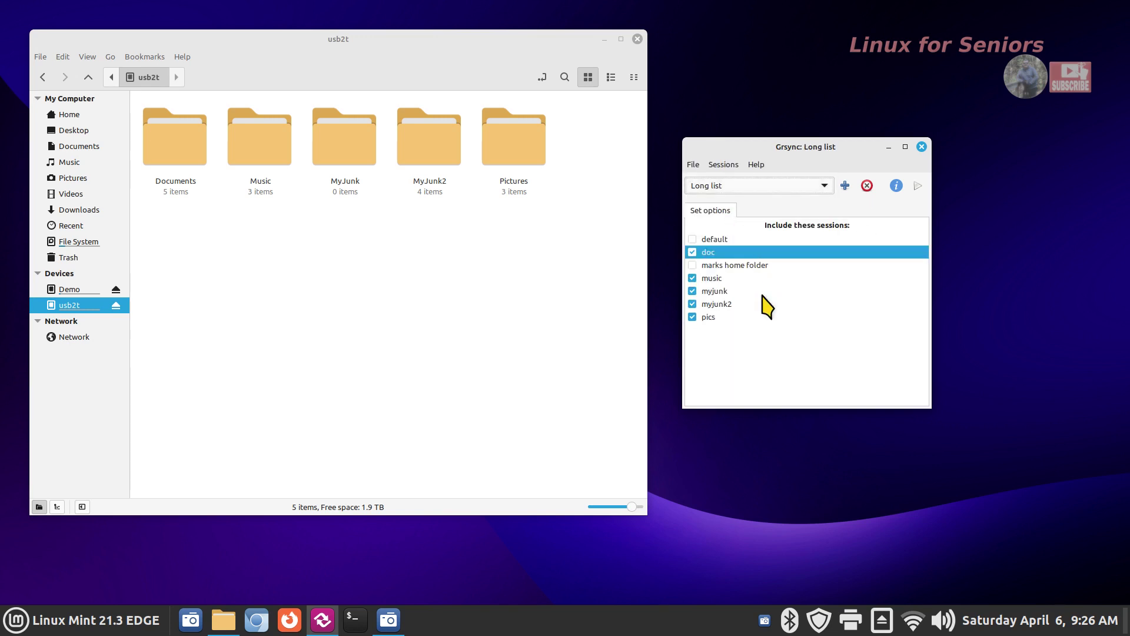
Close Grsync and the file manager window showing usb2t.
click(921, 146)
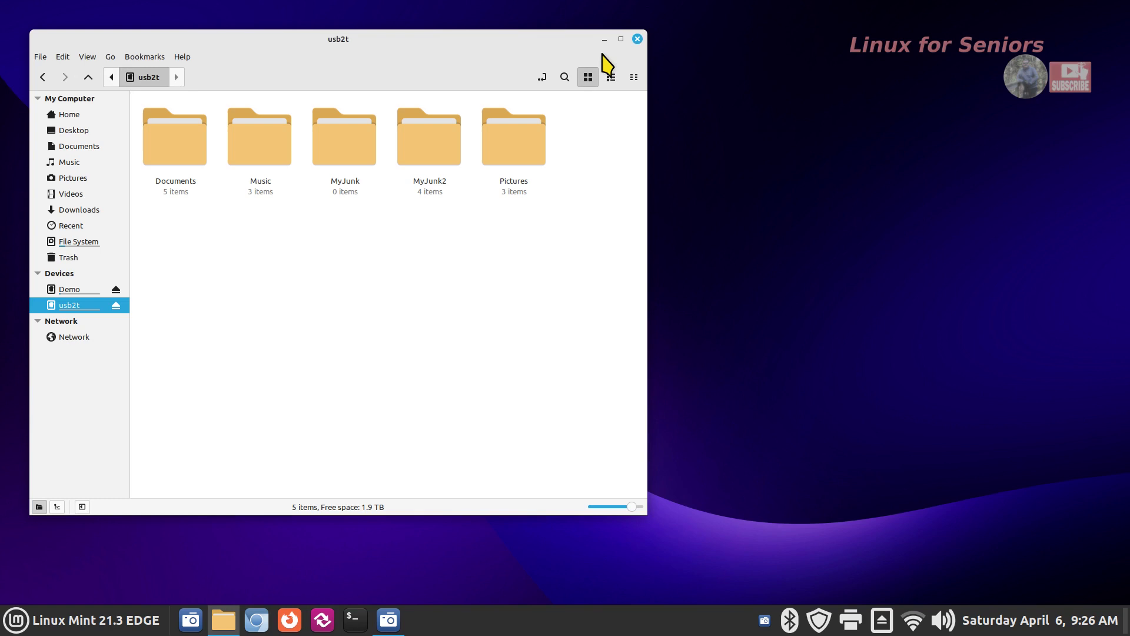
click(637, 39)
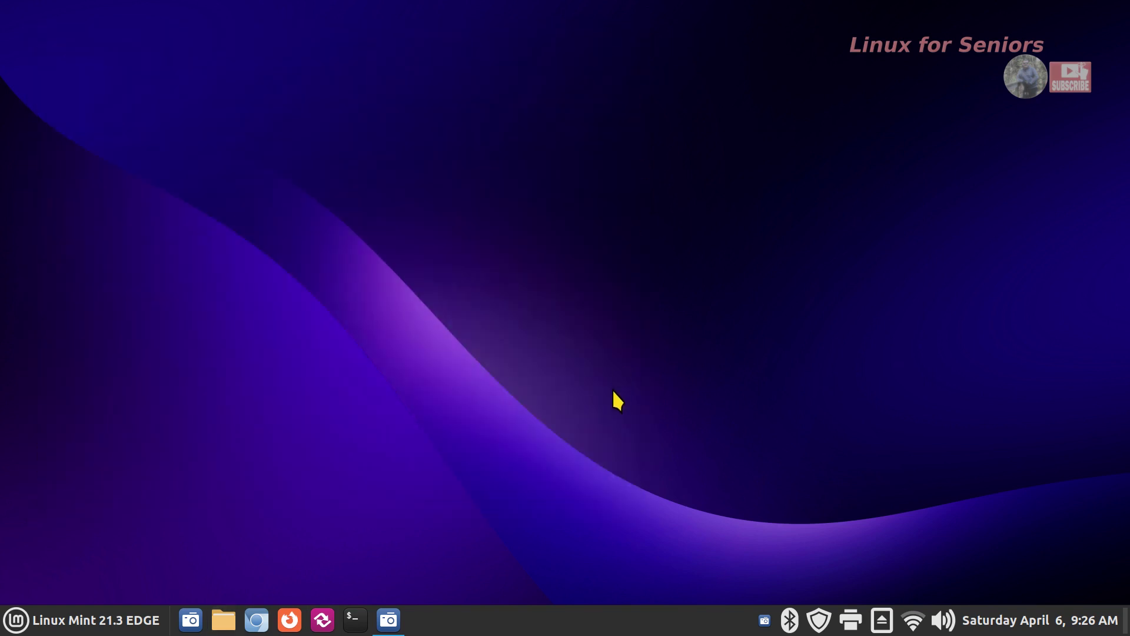